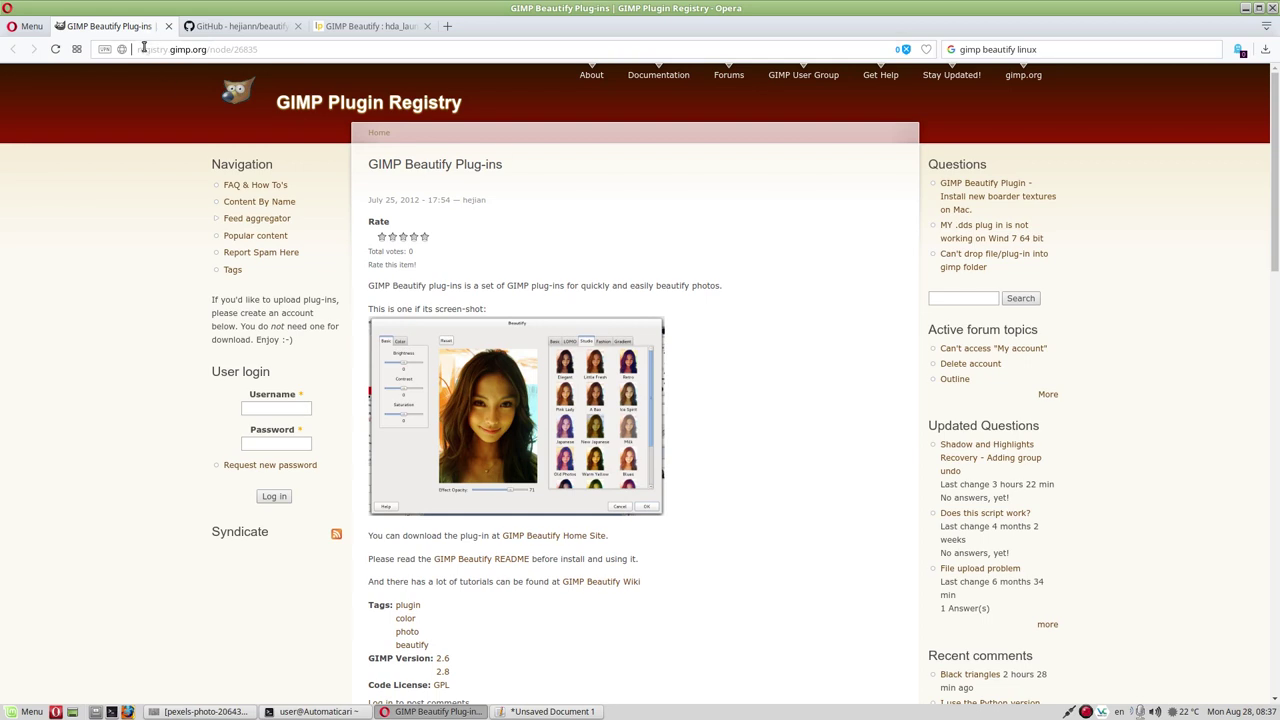
Look over the registry page, scrolling through its contents
drag(139, 49, 207, 49)
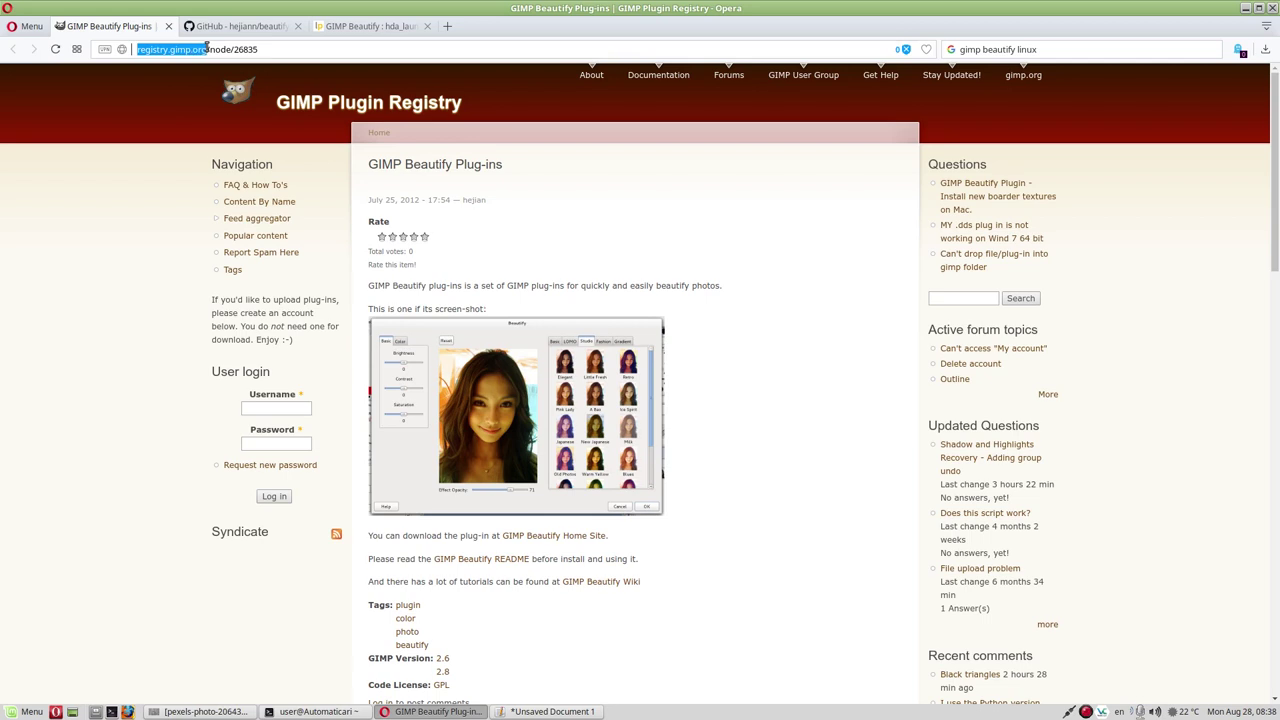
click(287, 46)
scroll(623, 300, down, 2)
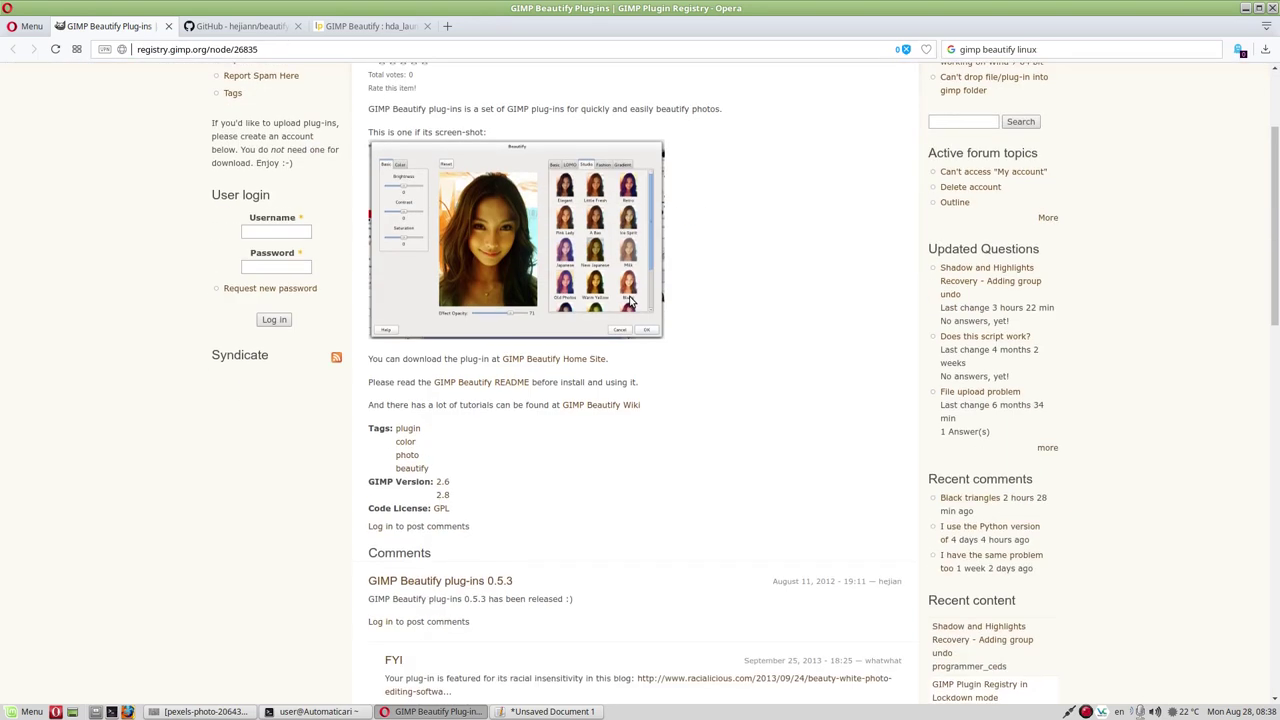
scroll(628, 301, down, 2)
scroll(629, 301, down, 2)
scroll(629, 301, down, 2)
scroll(629, 301, up, 2)
scroll(629, 301, up, 4)
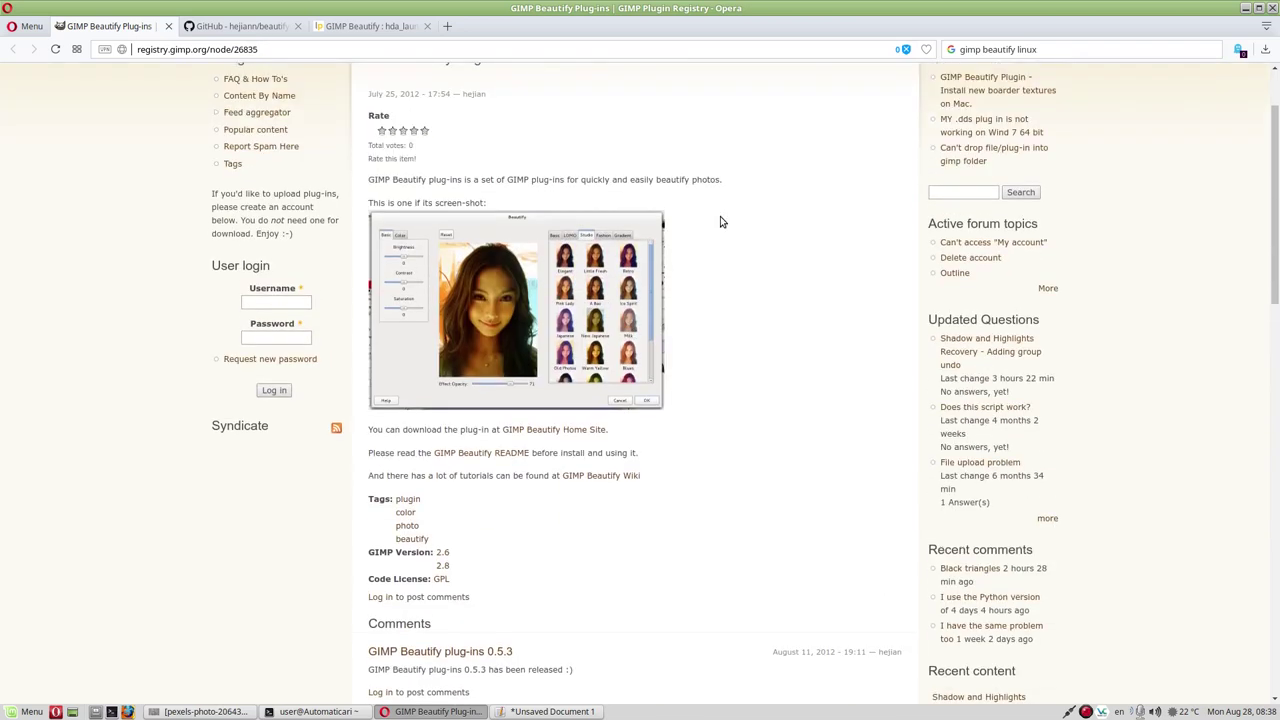
scroll(1273, 137, up, 2)
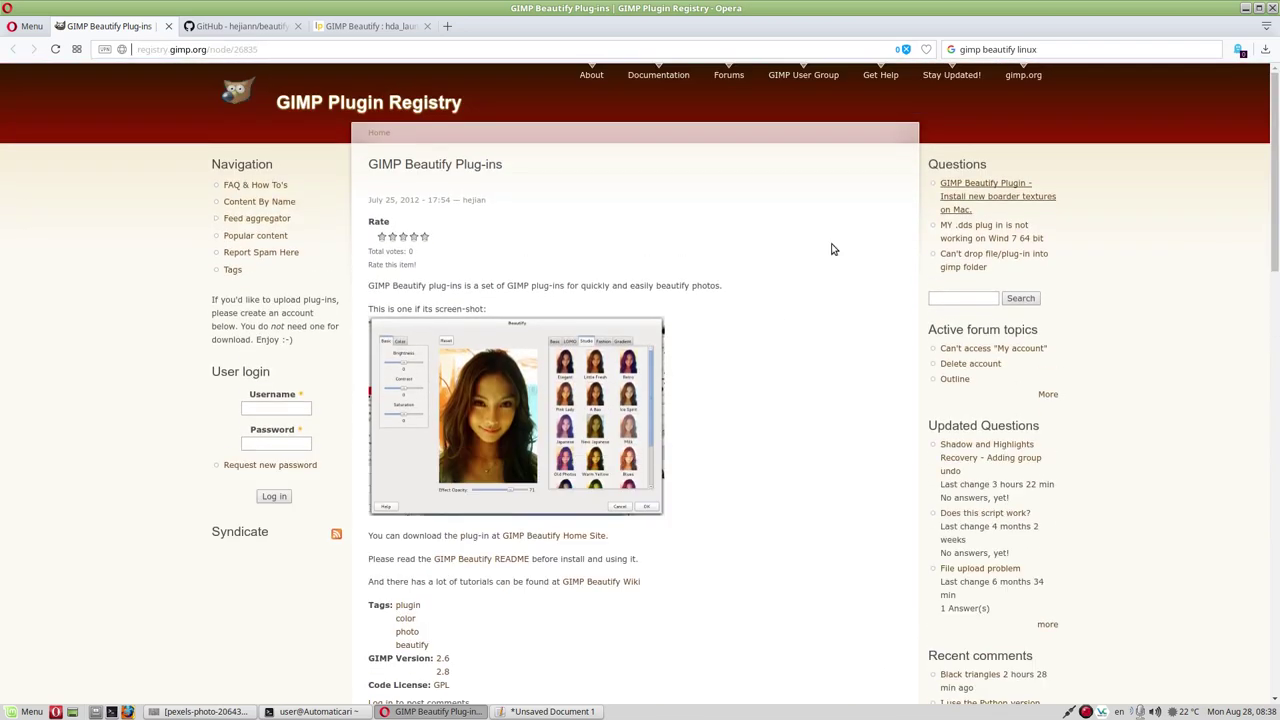
mouse_move(1273, 137)
mouse_down()
mouse_move(1273, 370)
mouse_move(1274, 22)
mouse_up()
Read through the GitHub beautify README, then bring up the GIMP Beautify Launchpad page
click(216, 27)
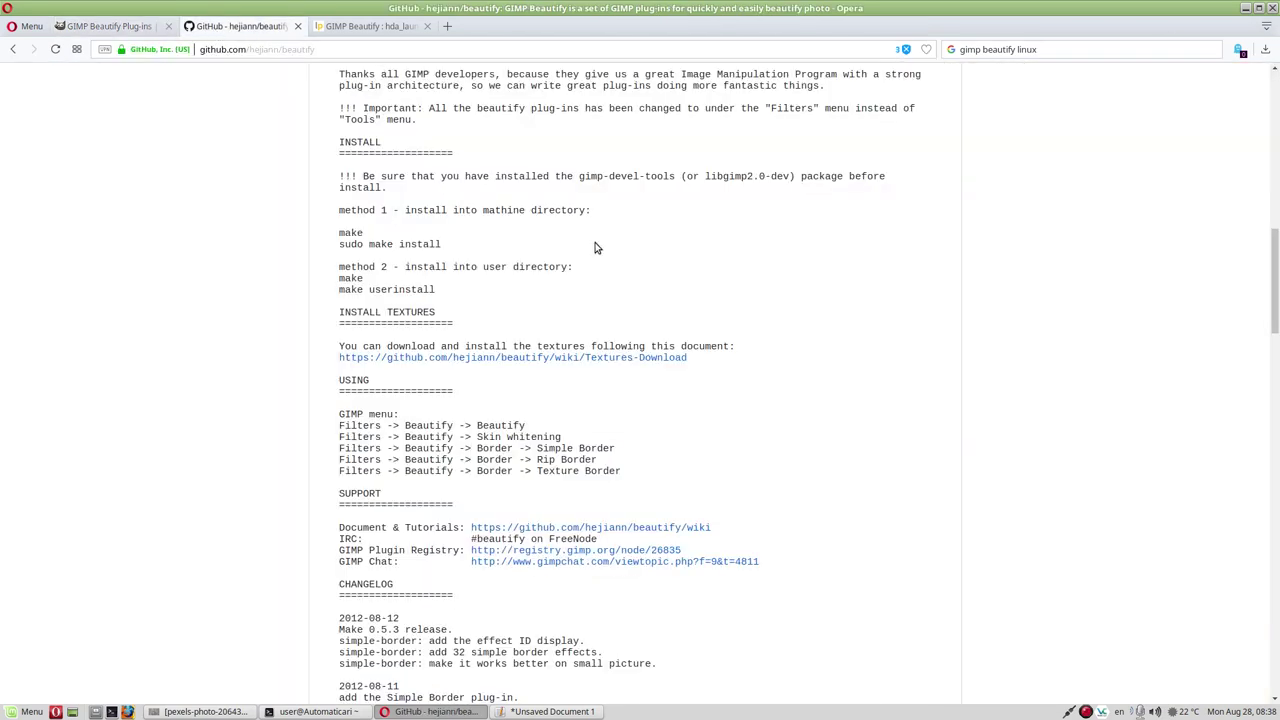
scroll(594, 248, up, 2)
scroll(594, 248, up, 1)
scroll(594, 248, up, 3)
scroll(594, 248, up, 3)
scroll(594, 248, up, 3)
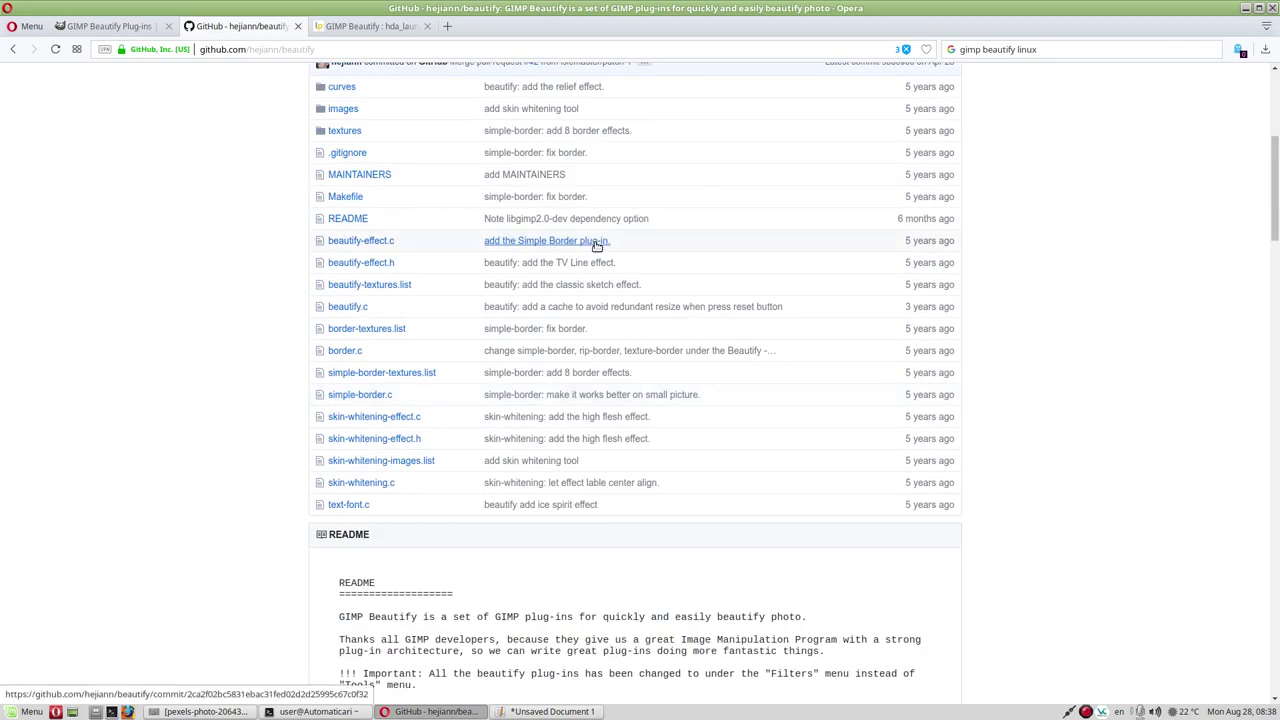
scroll(594, 248, down, 4)
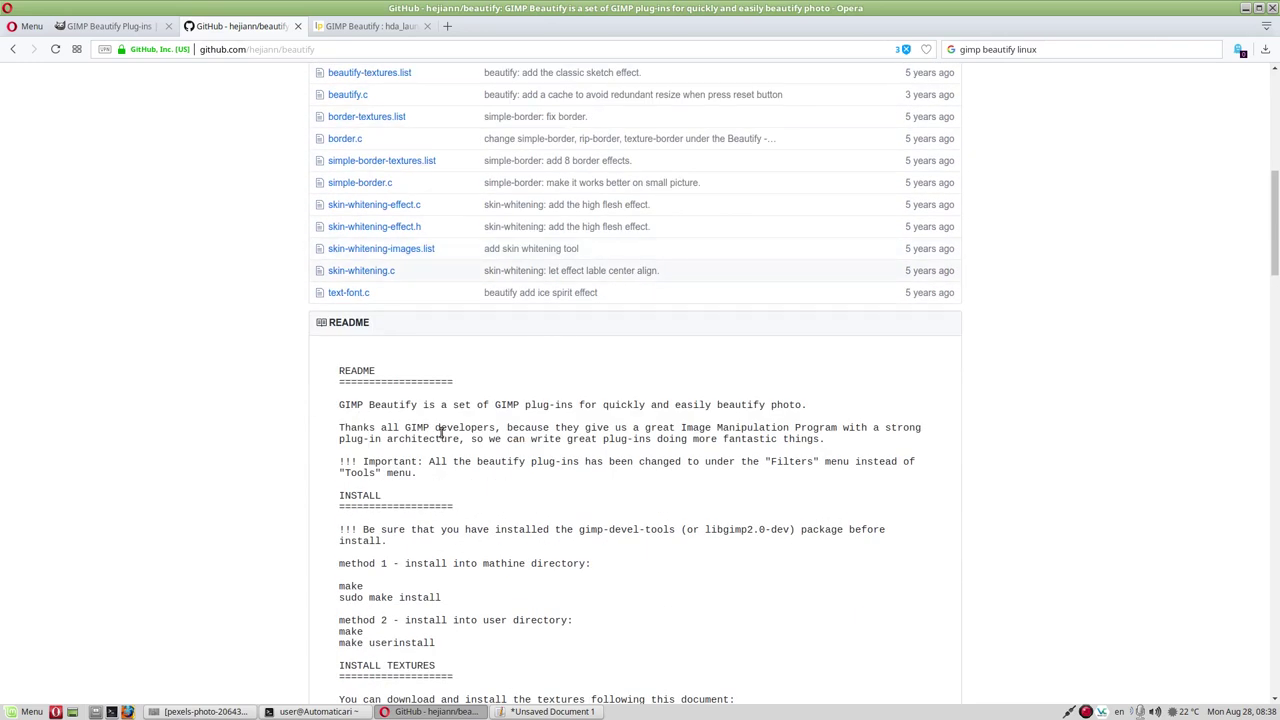
scroll(441, 428, down, 1)
scroll(416, 405, down, 2)
scroll(520, 409, down, 3)
scroll(520, 409, down, 3)
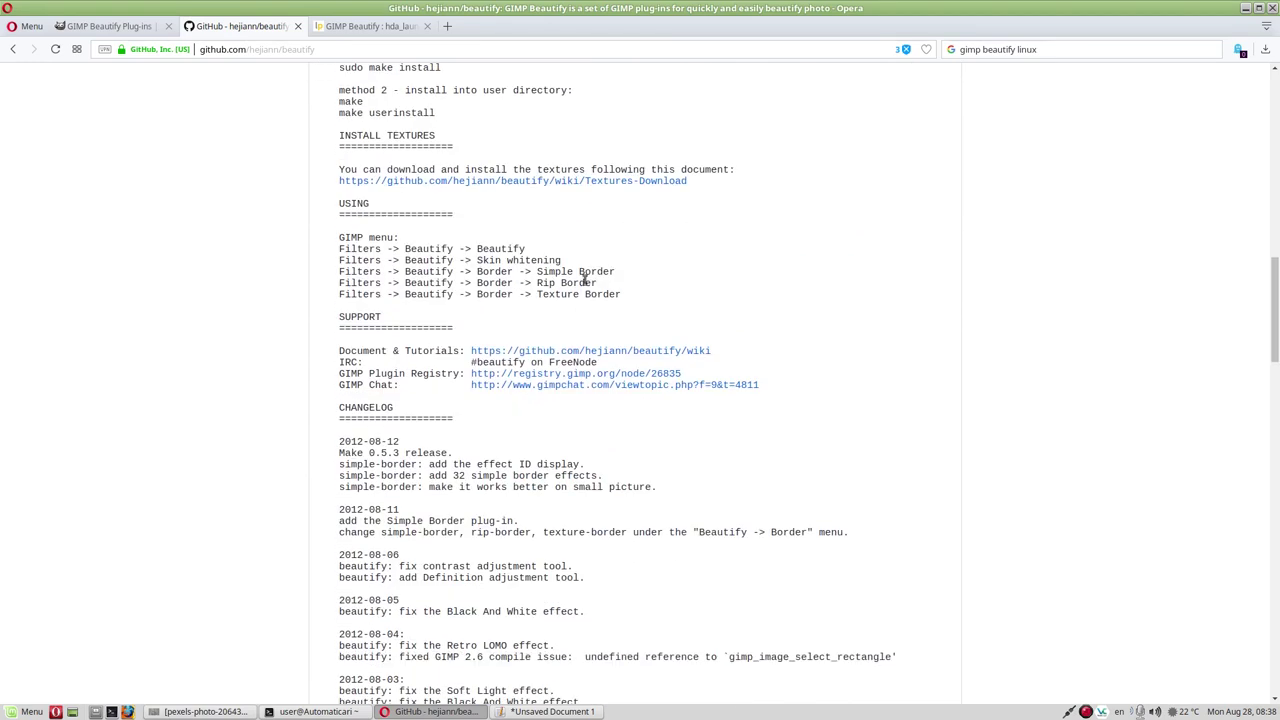
scroll(760, 397, down, 5)
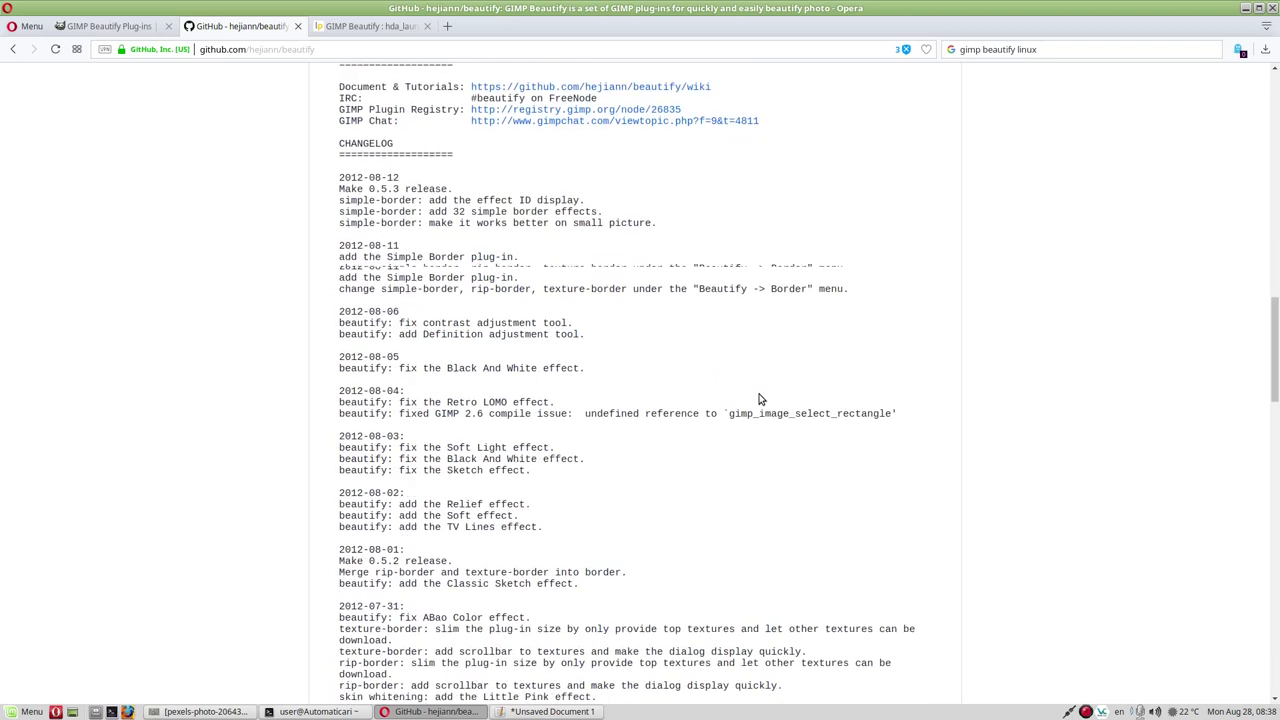
scroll(760, 397, down, 2)
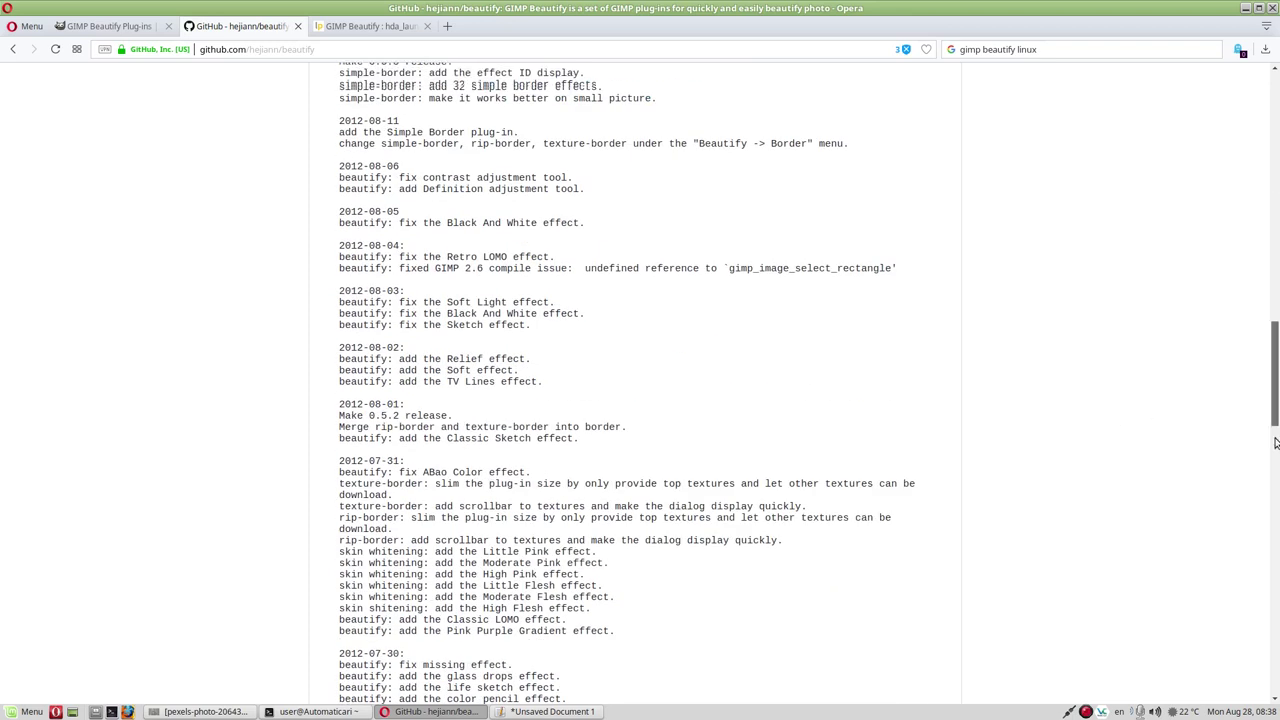
drag(1275, 443, 1275, 75)
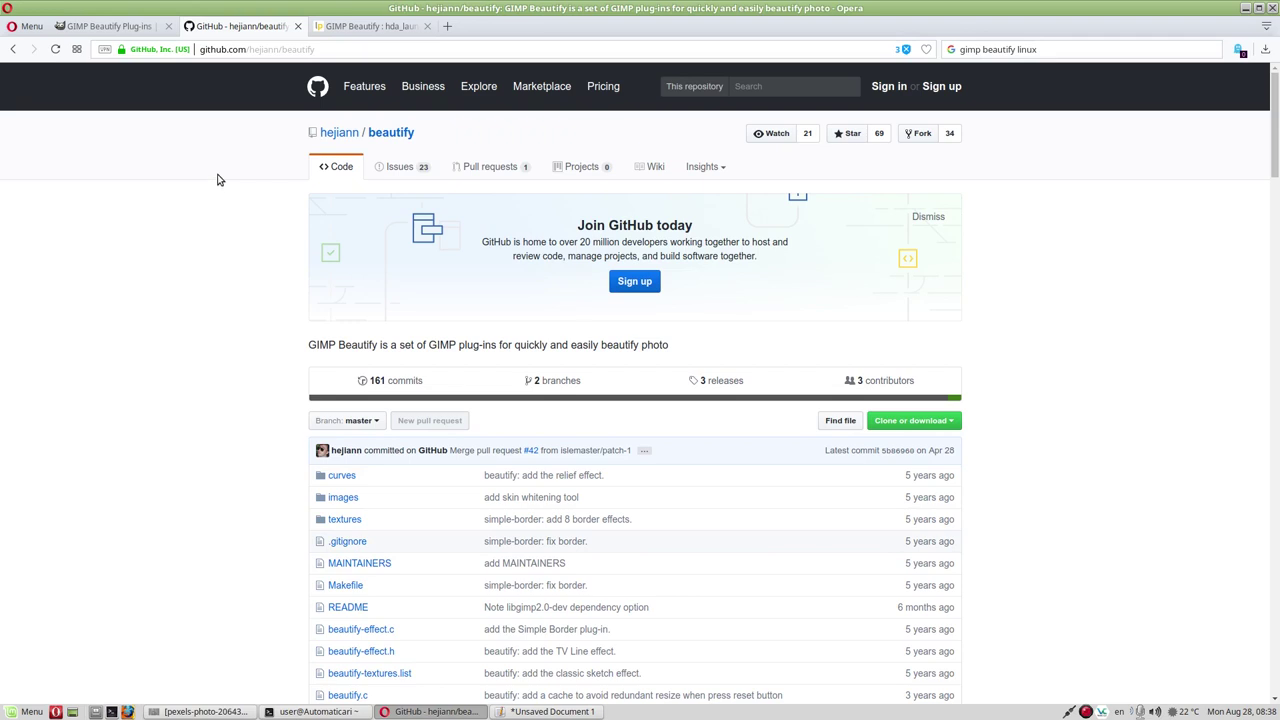
click(352, 24)
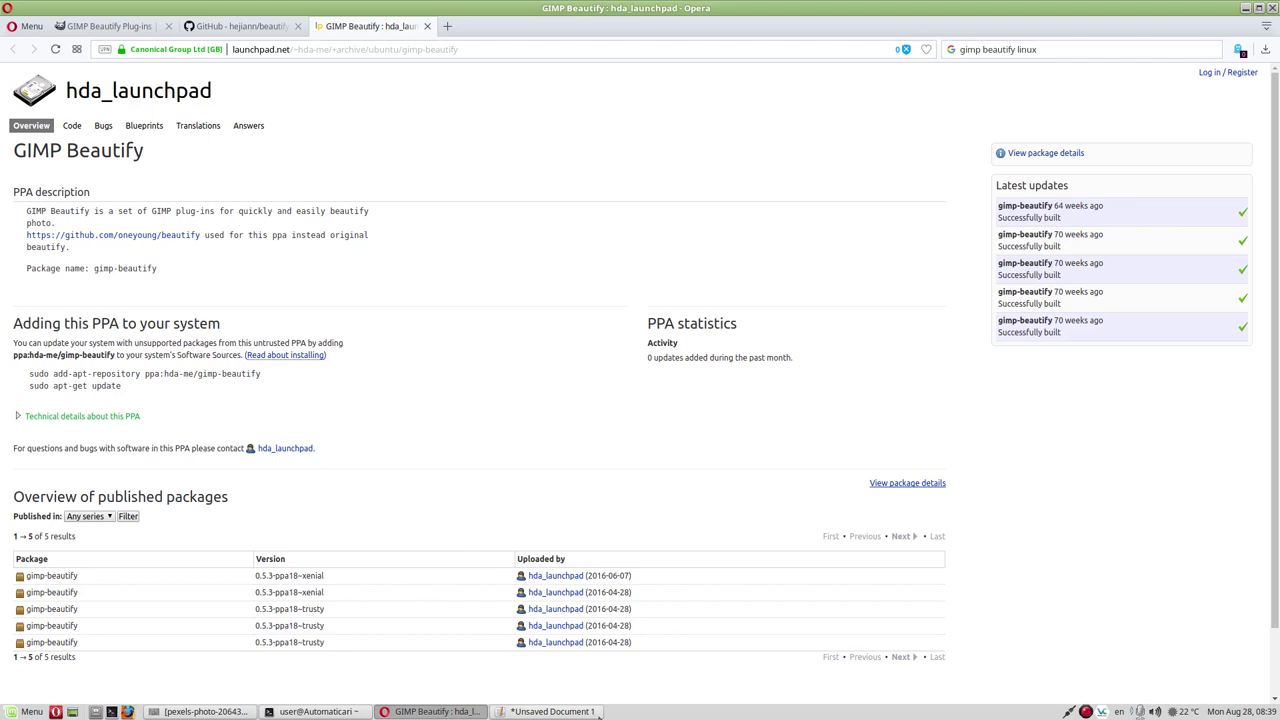
Bring up the terminal and command document, selecting the add-apt-repository line in the editor
click(515, 712)
click(306, 712)
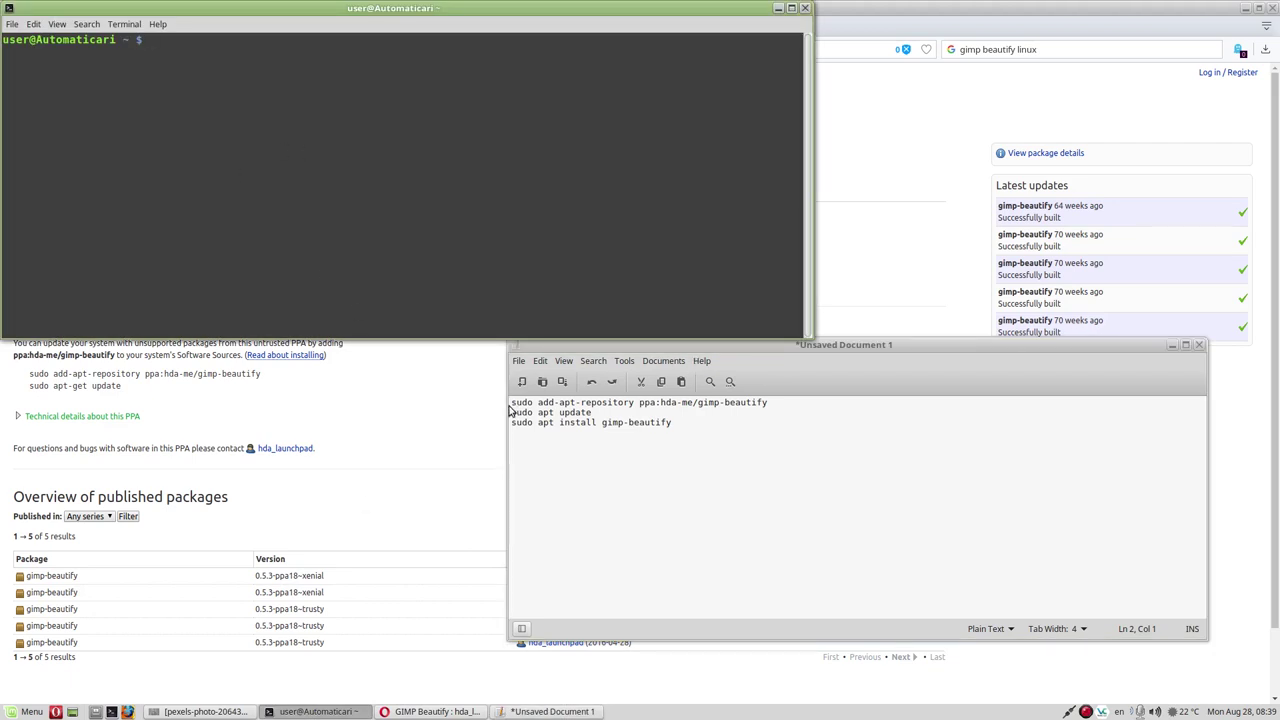
click(270, 411)
drag(29, 373, 264, 375)
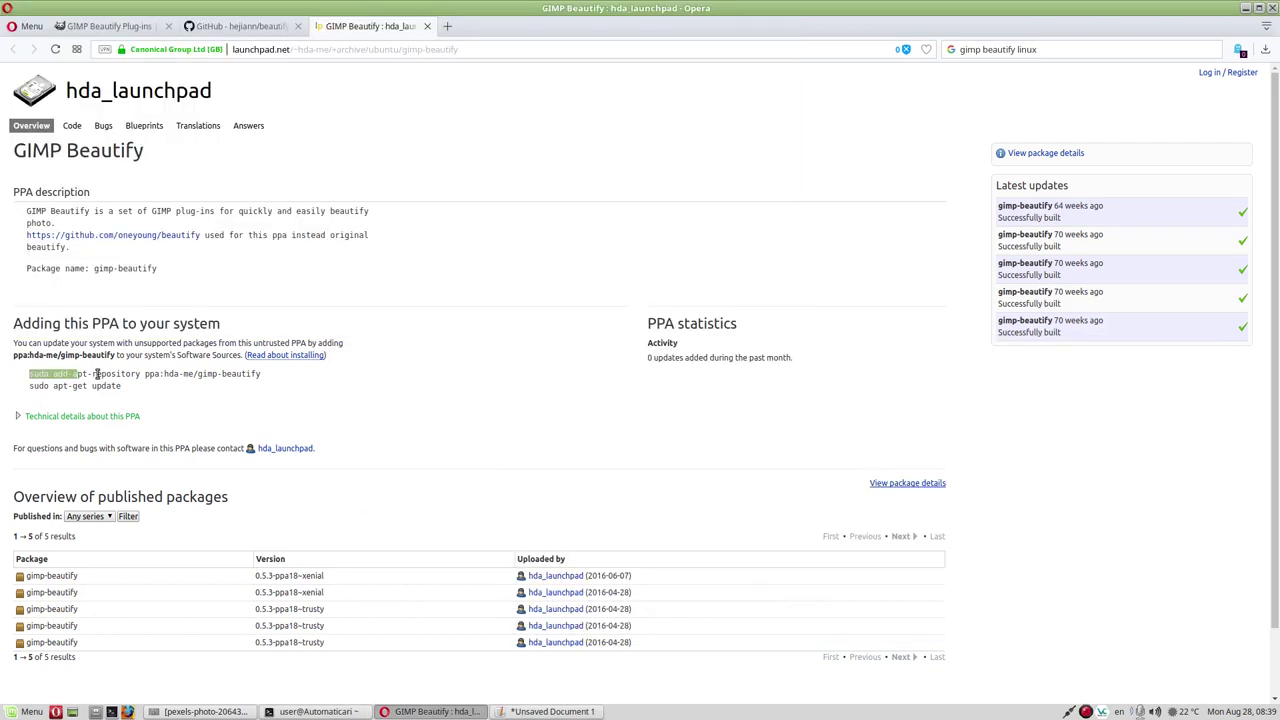
click(190, 382)
click(313, 711)
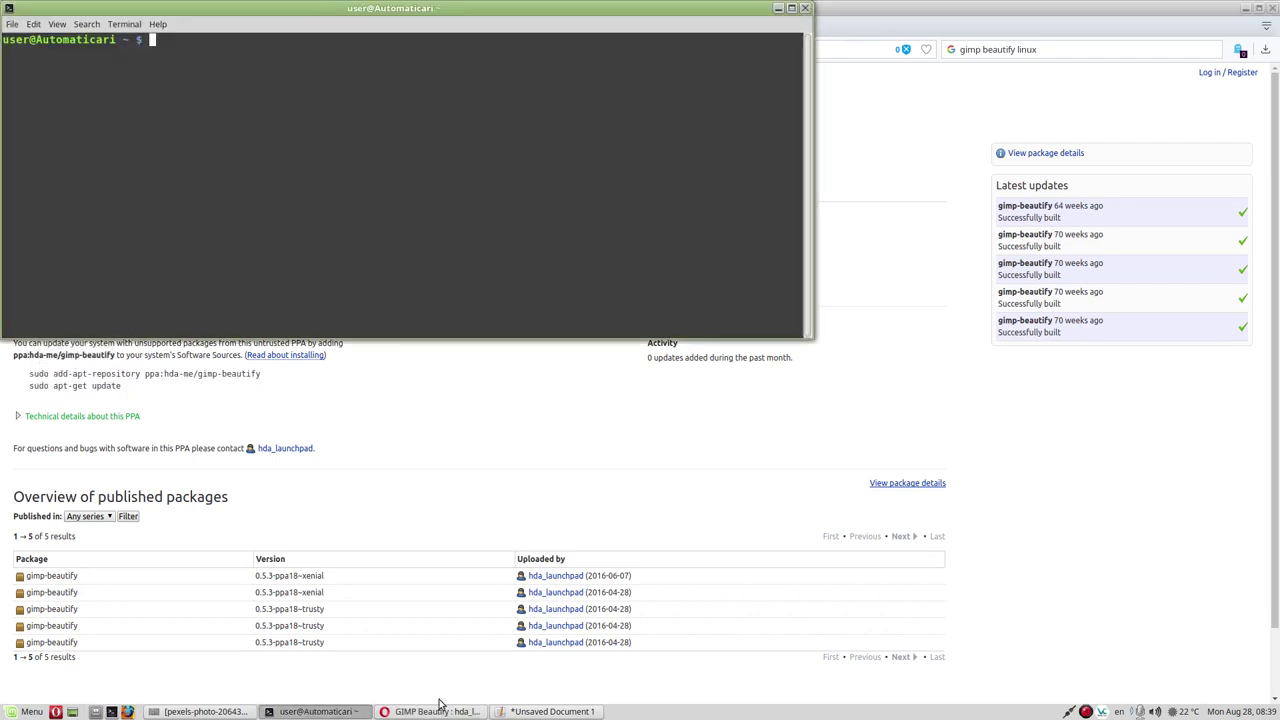
click(530, 711)
drag(512, 402, 777, 405)
key(ctrl+c)
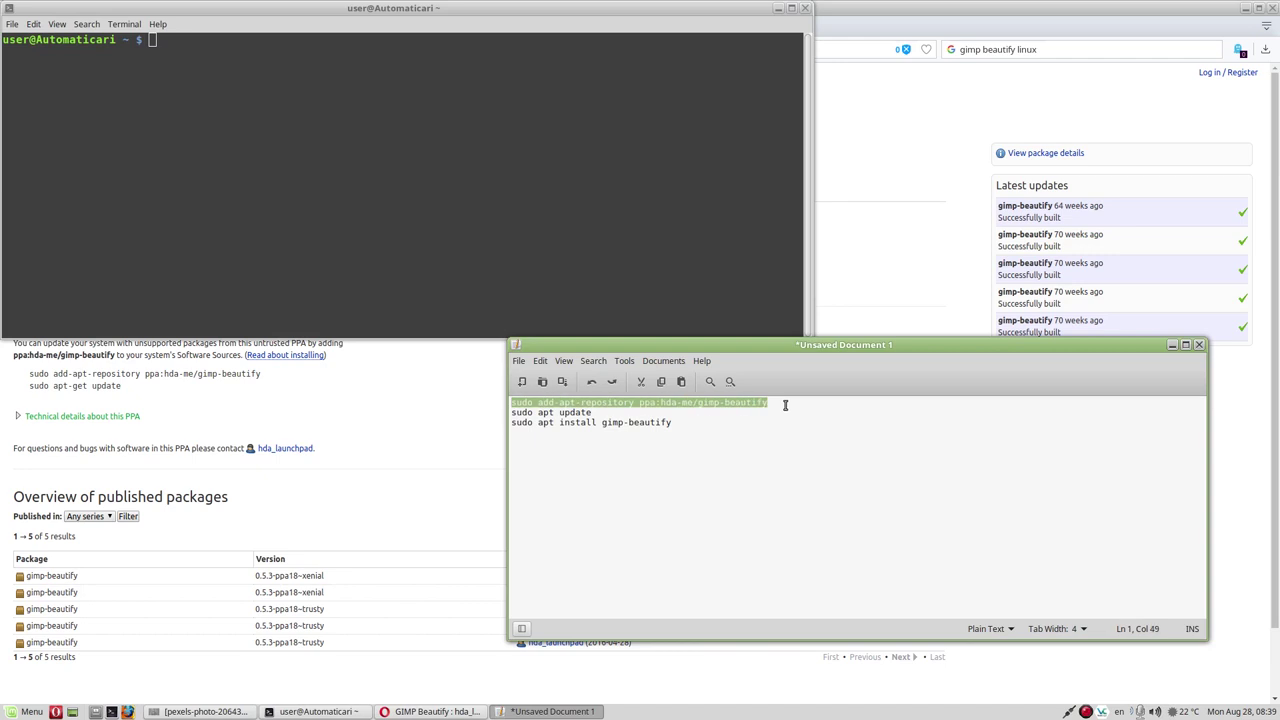
Run the pasted sudo add-apt-repository command and enter the administrator password
click(301, 233)
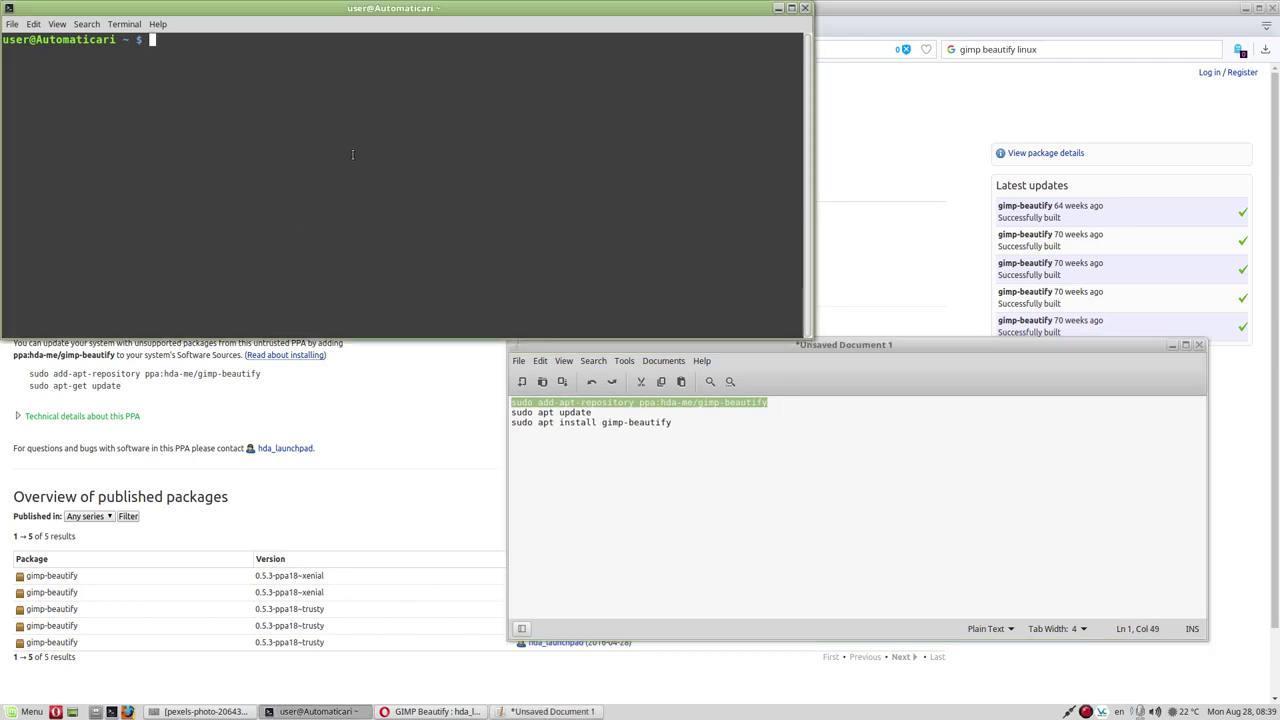
key(ctrl+shift+v)
key(Return)
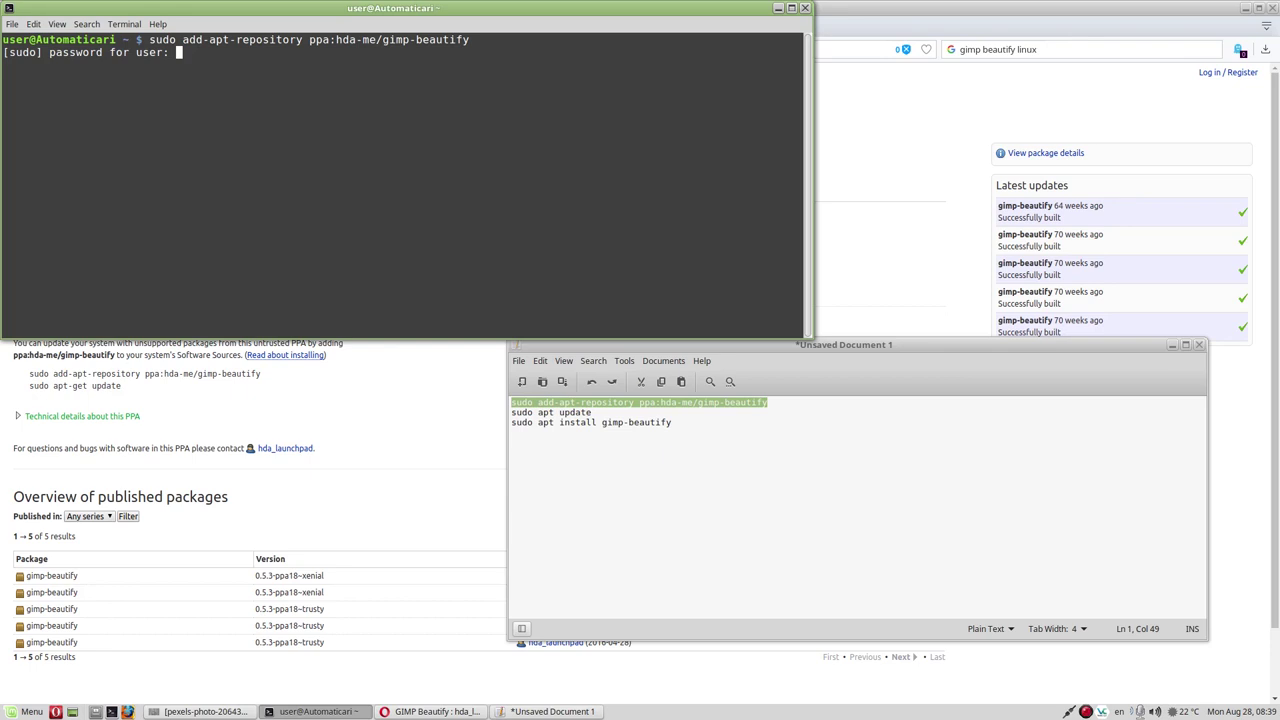
key(Return)
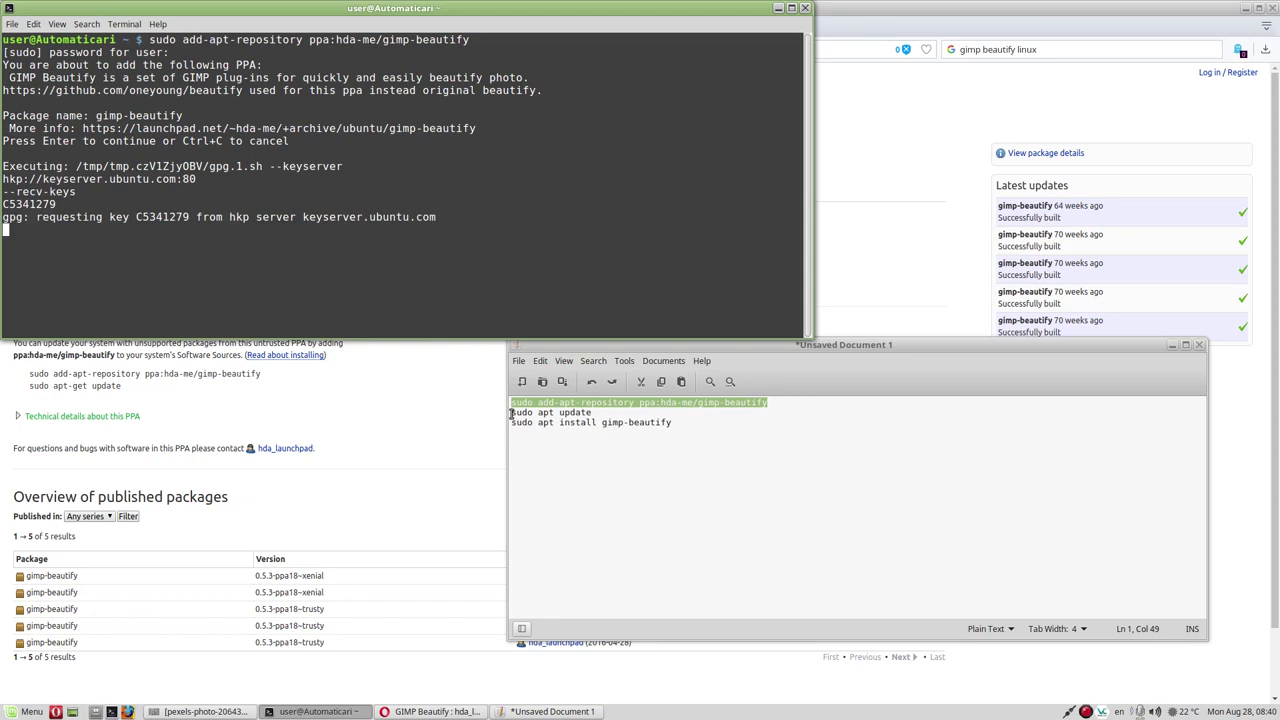
Paste and run 'sudo apt update' to refresh the package lists
drag(513, 413, 601, 415)
key(ctrl+c)
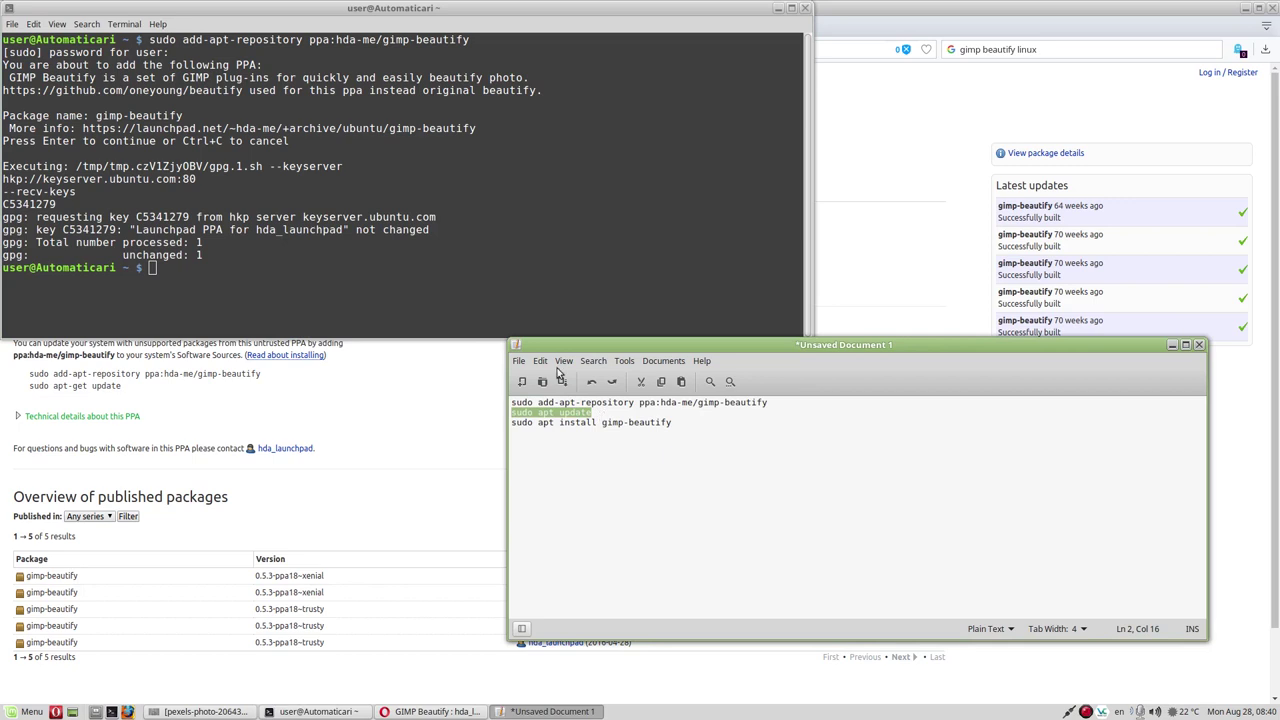
click(583, 216)
key(ctrl+shift+v)
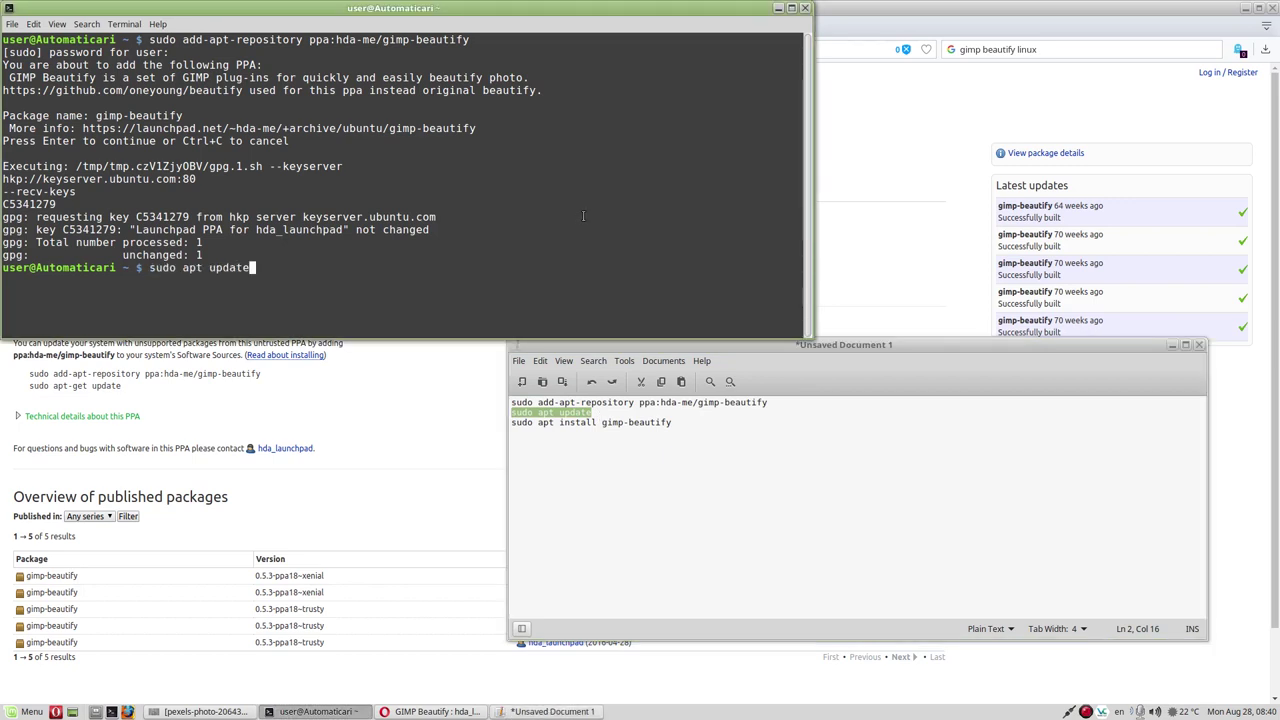
key(Return)
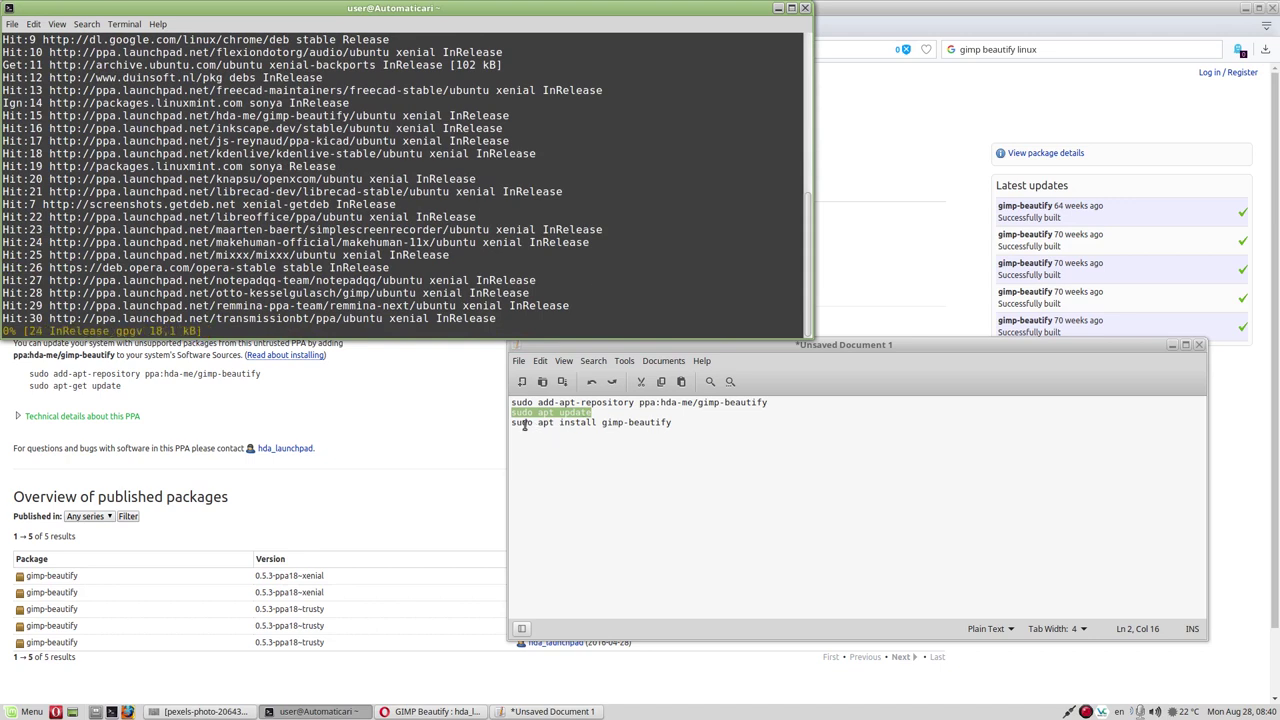
Run 'sudo apt install gimp-beautify', which reports it is already newest, then exit the terminal
drag(512, 422, 672, 422)
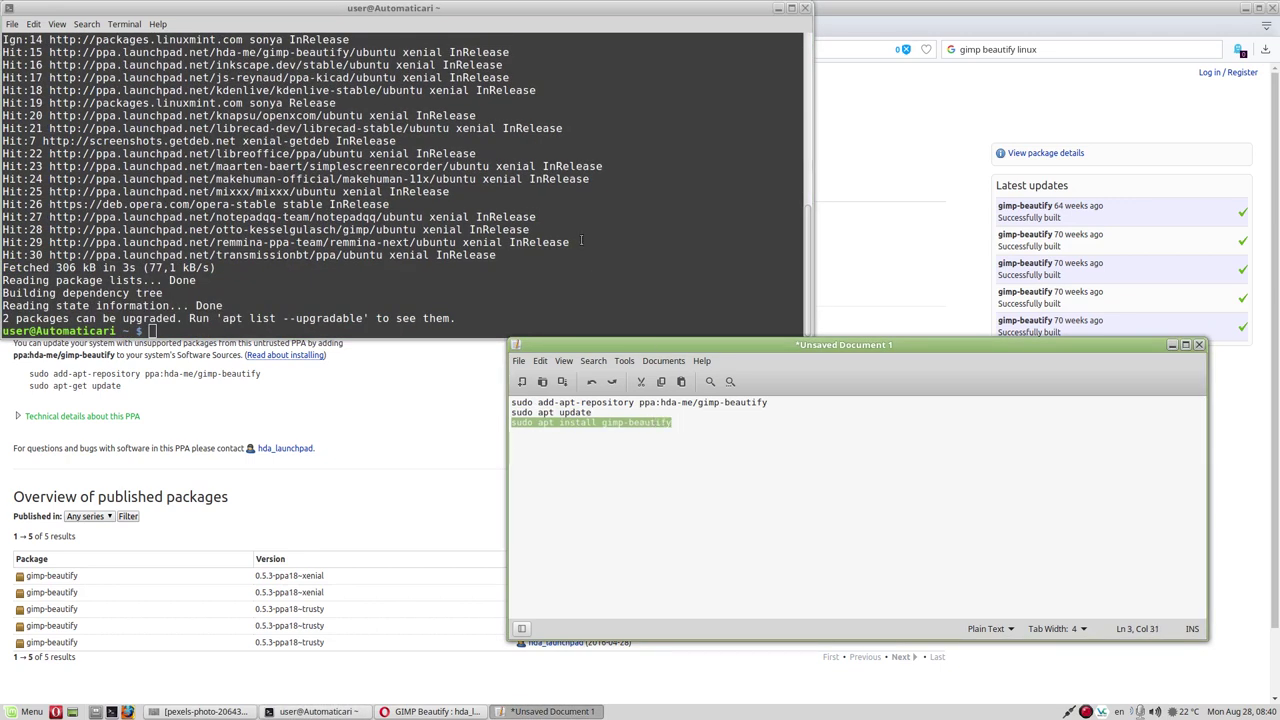
click(606, 258)
key(Up)
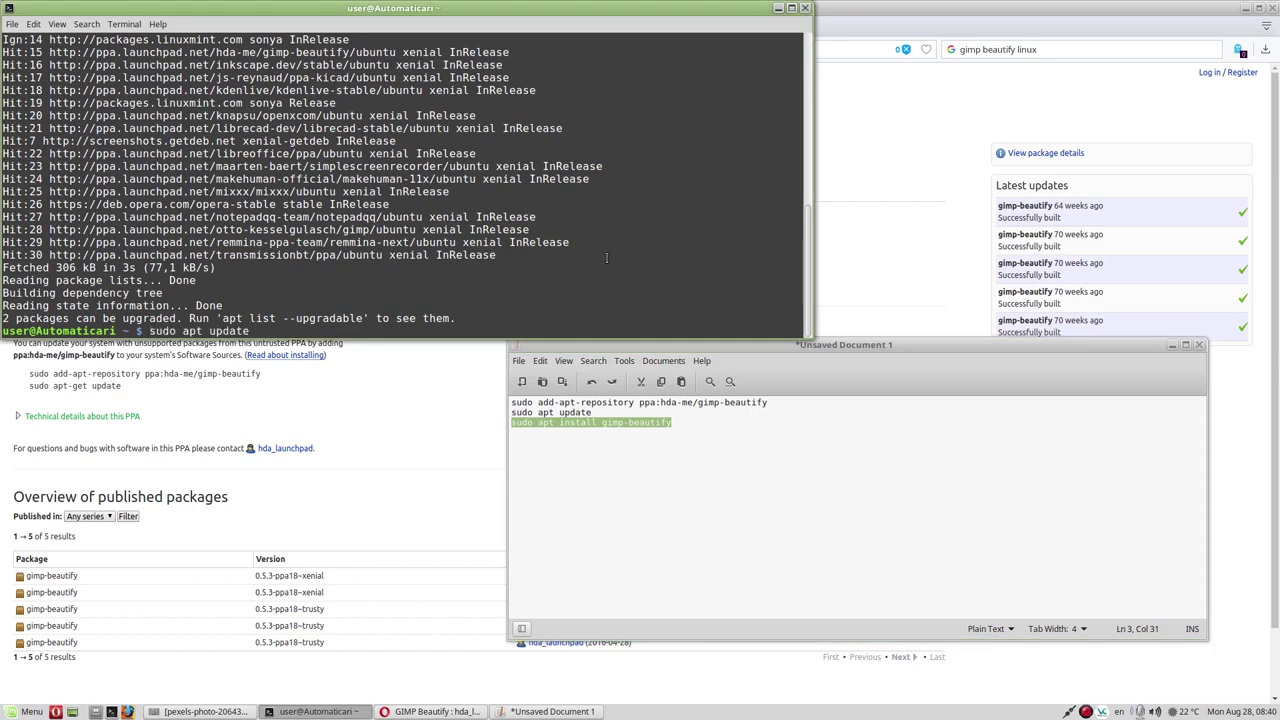
key(BackSpace)
key(BackSpace)
key(BackSpace)
key(BackSpace)
key(BackSpace)
key(BackSpace)
key(BackSpace)
key(BackSpace)
key(BackSpace)
key(BackSpace)
click(876, 350)
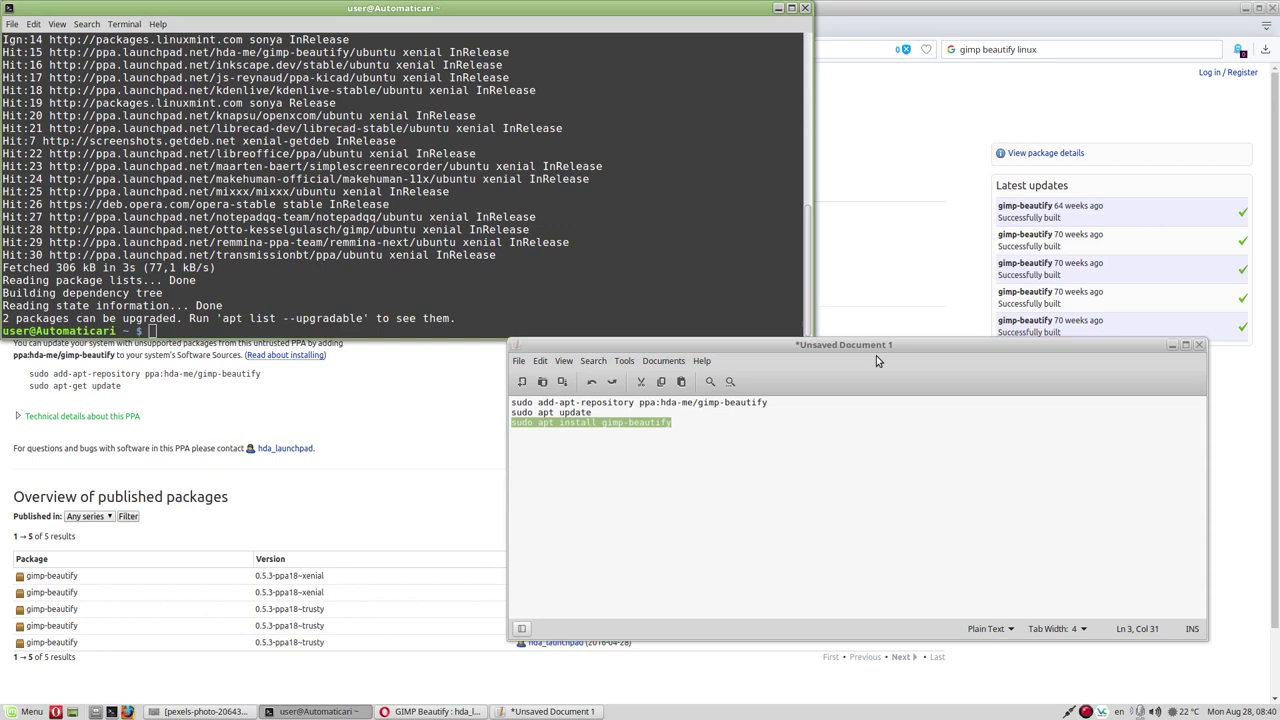
click(437, 333)
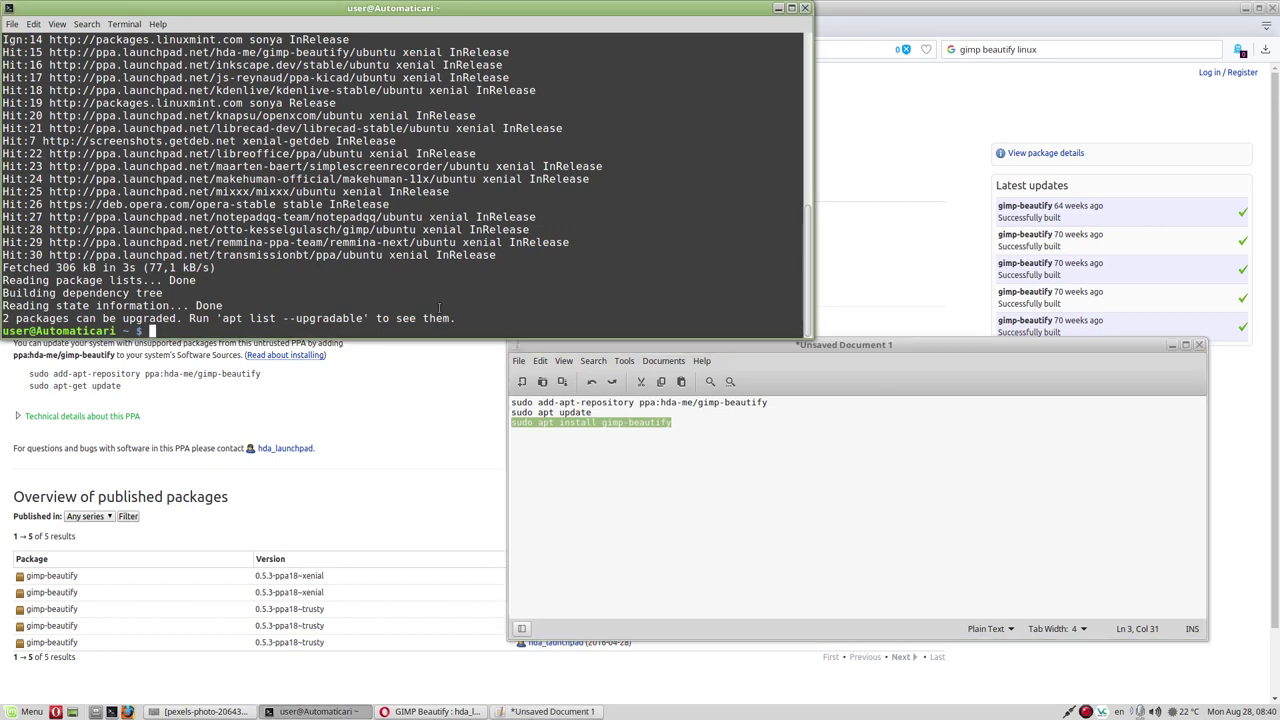
text(sudo apt install gimp-beautify)
key(Return)
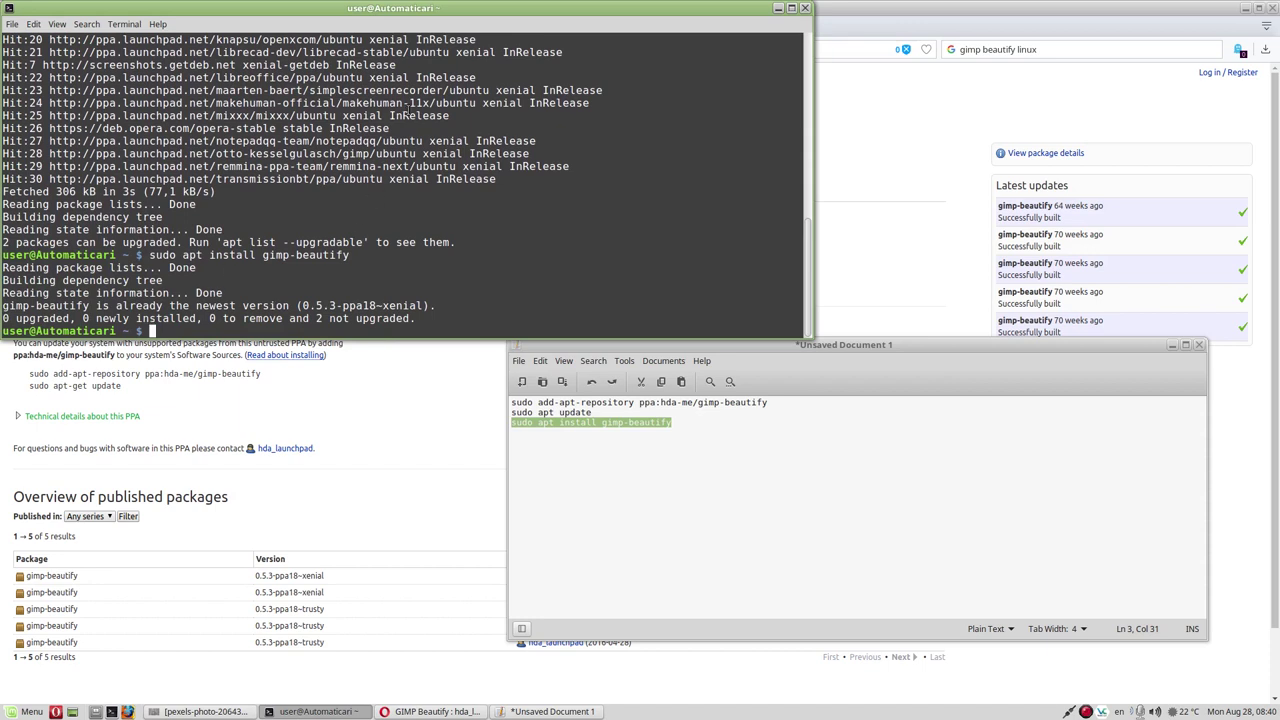
text(exit)
key(Return)
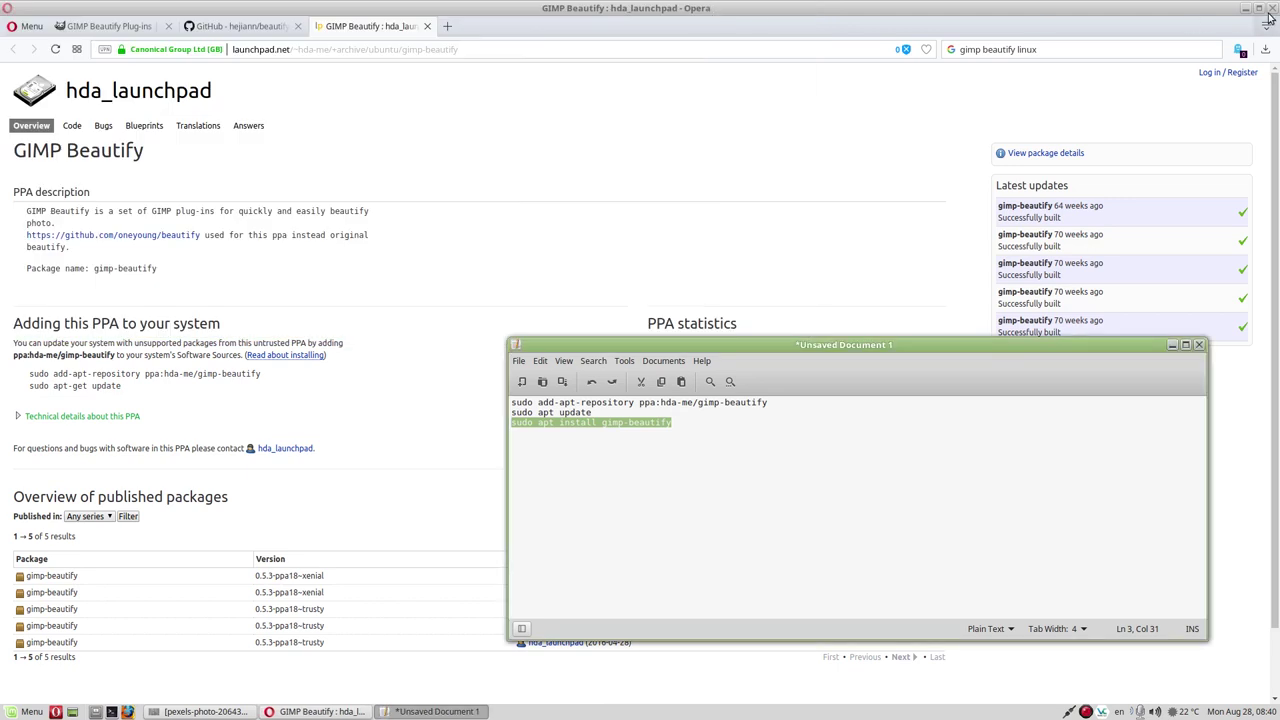
Close the command notes without saving and bring the GIMP portrait window forward
click(1199, 344)
click(762, 535)
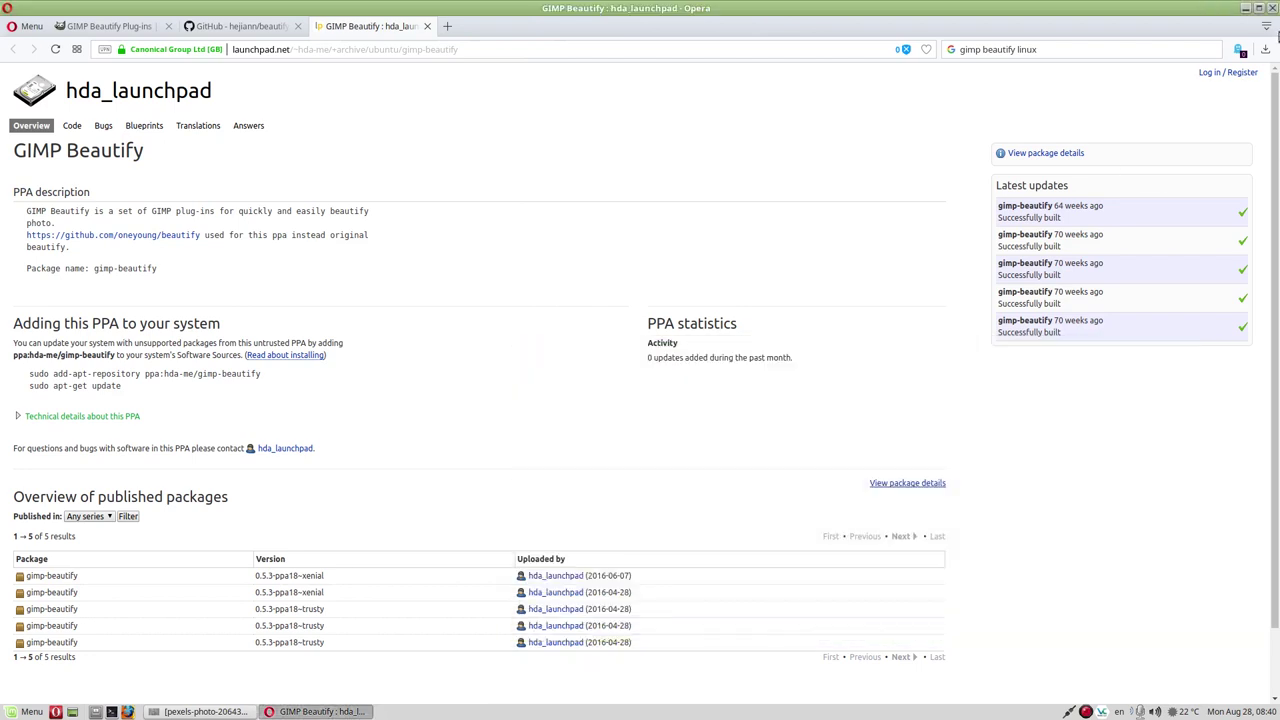
click(1245, 8)
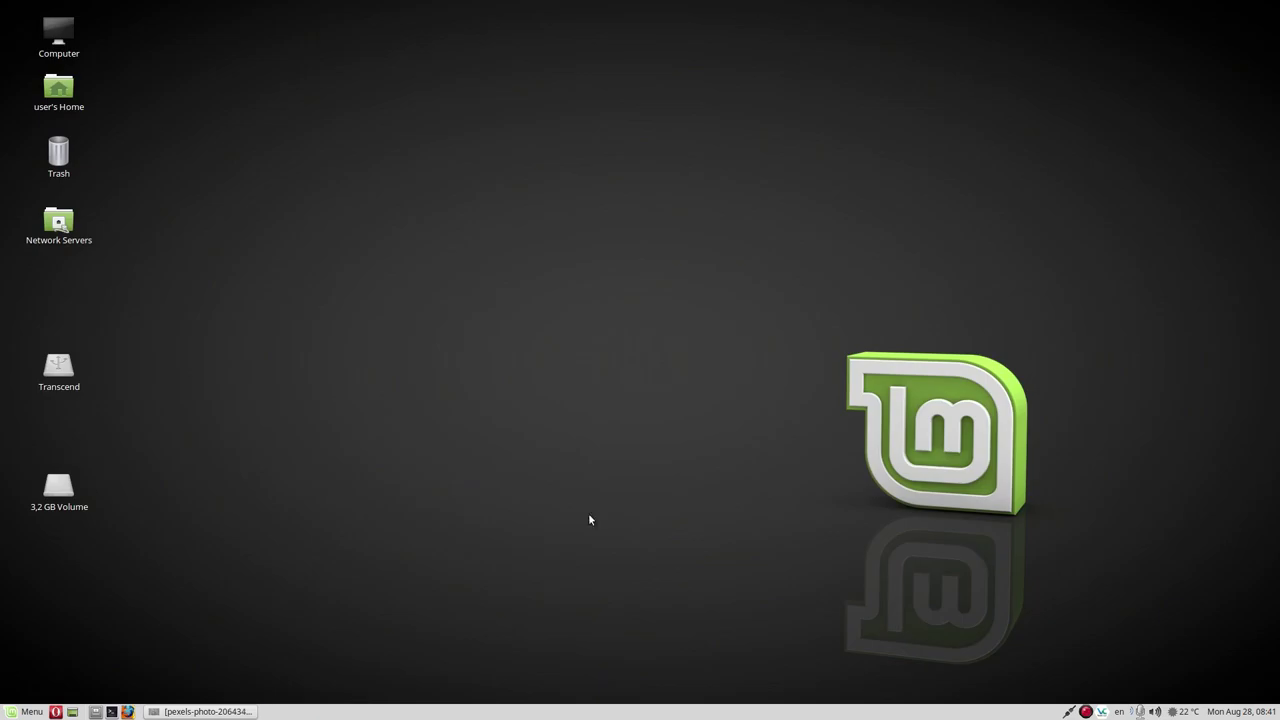
click(231, 712)
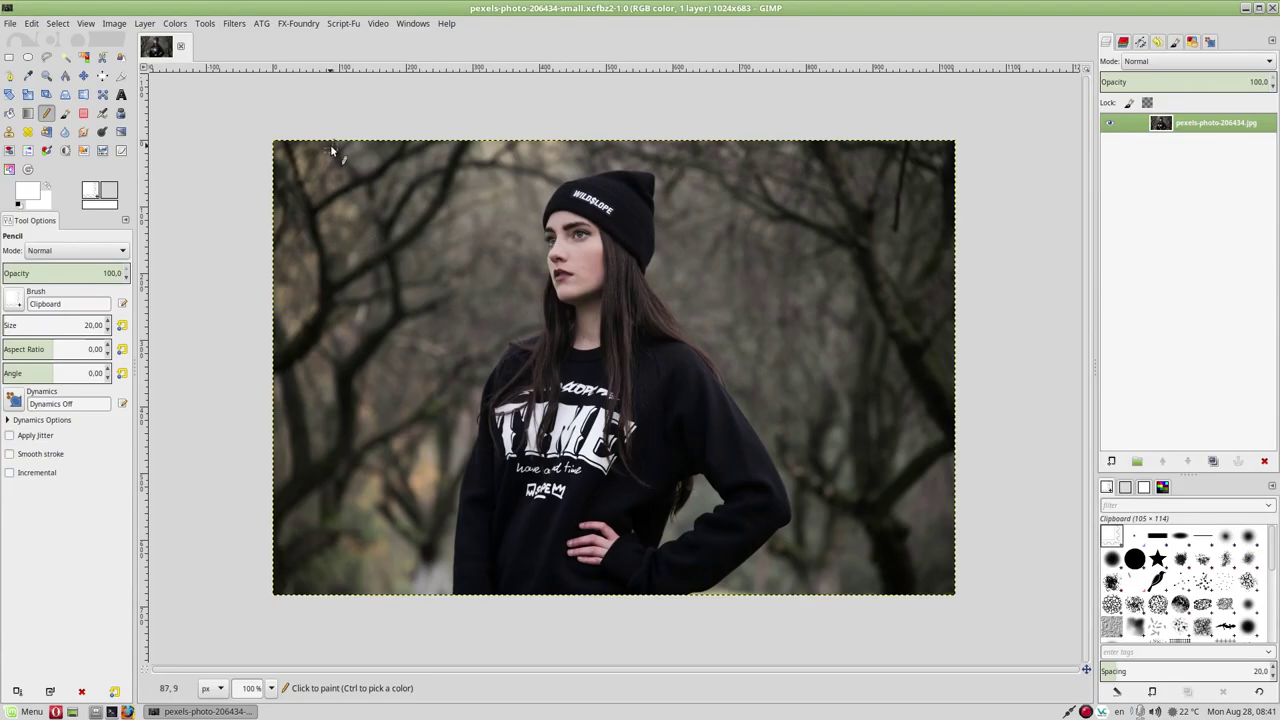
Open Filters > Beautify > Border > Rip Border and preview the snowflake texture
click(233, 24)
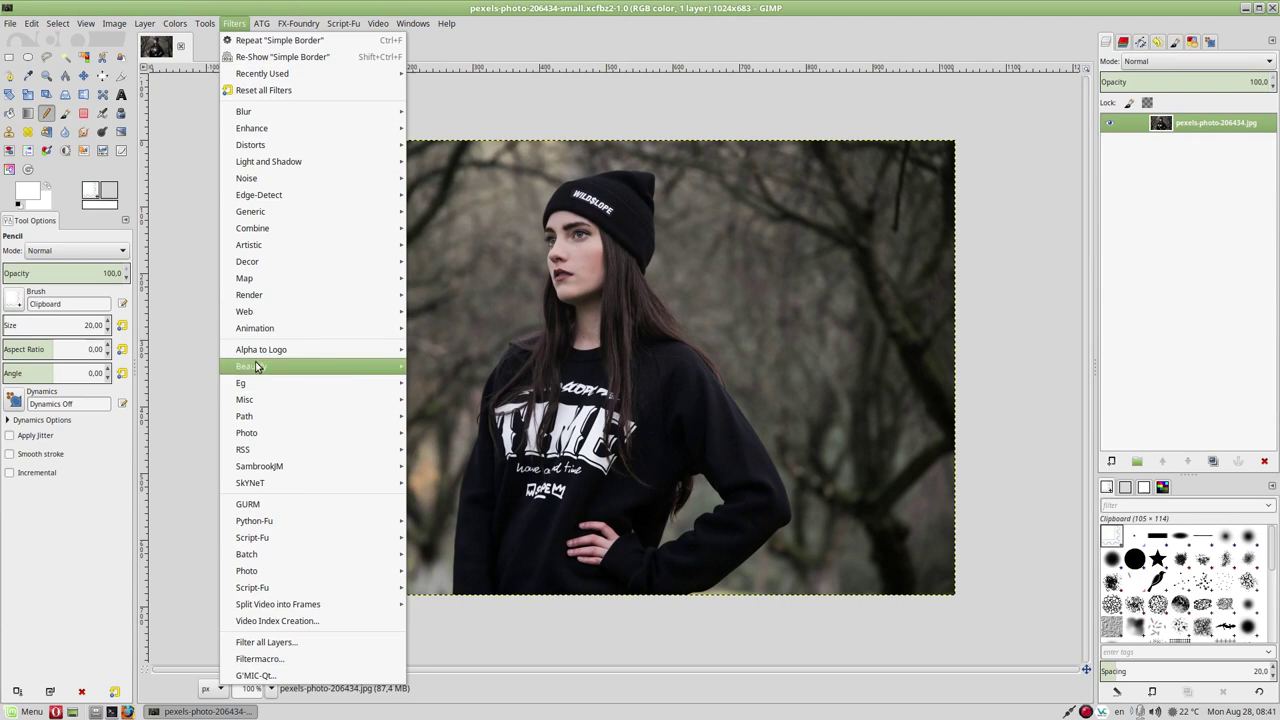
mouse_move(252, 366)
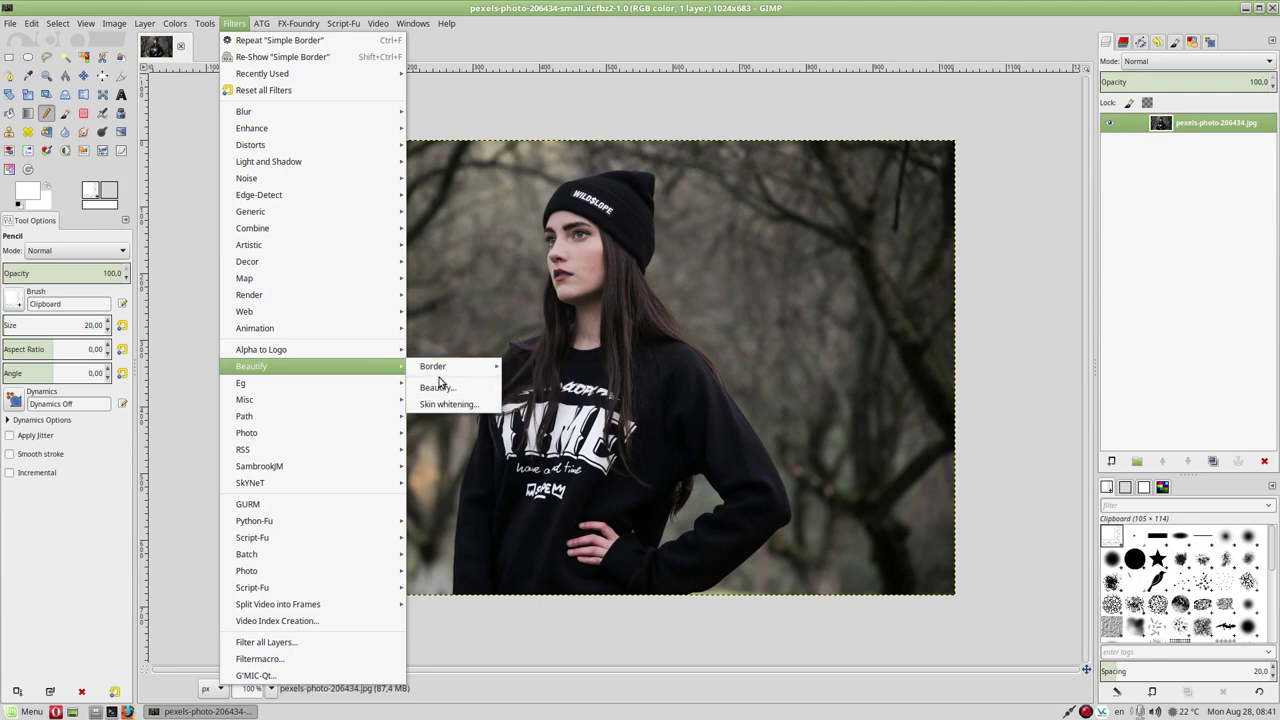
mouse_move(434, 367)
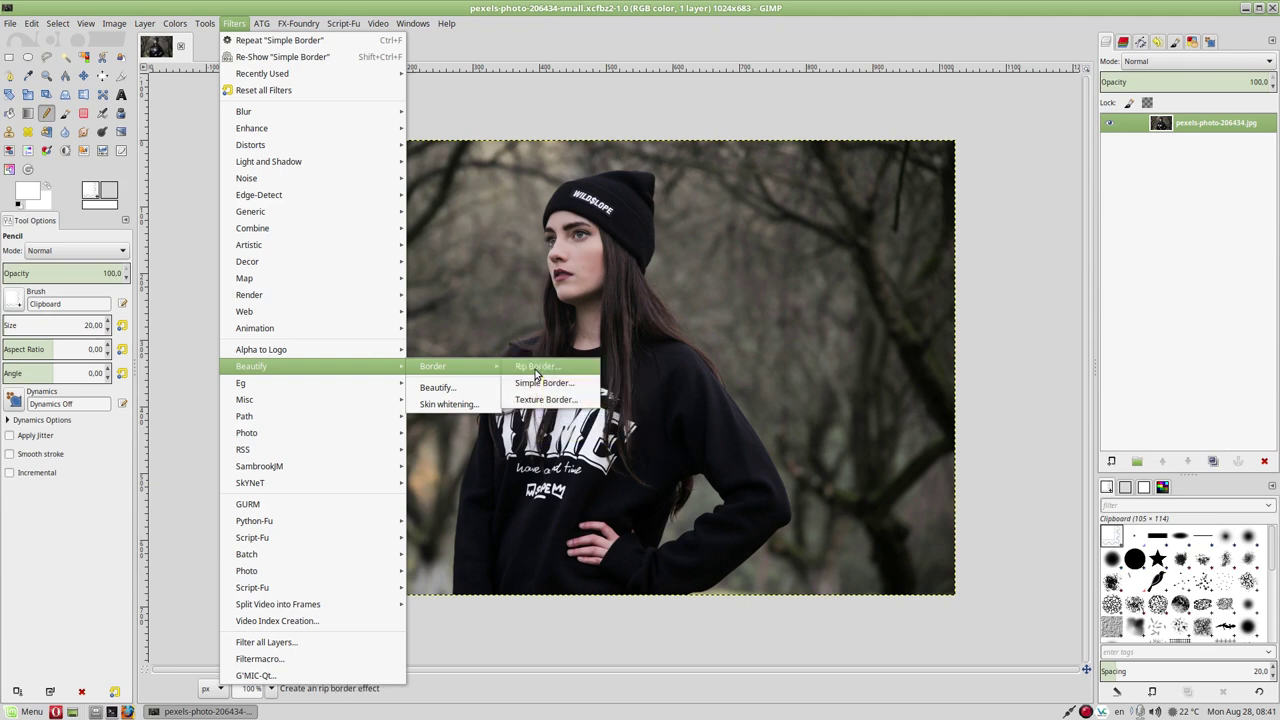
click(535, 368)
click(466, 107)
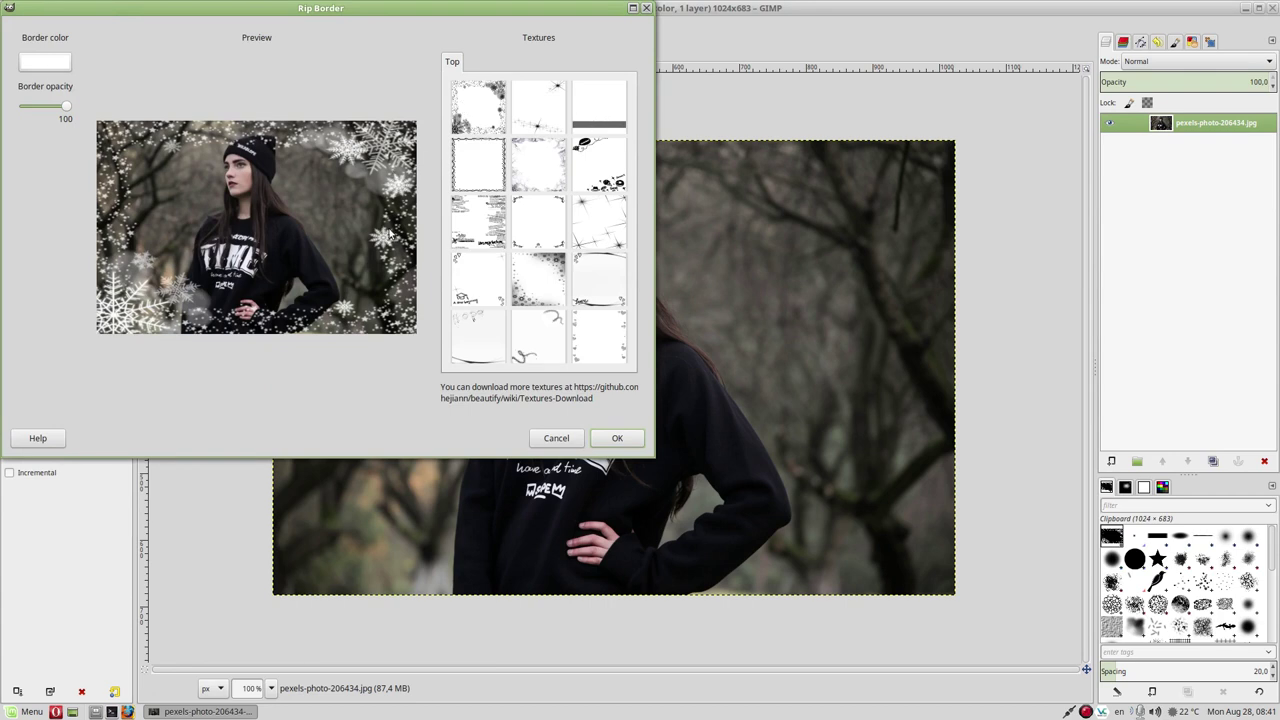
Try scalloped and banded textures, a lower opacity, and a bright red border colour
click(475, 166)
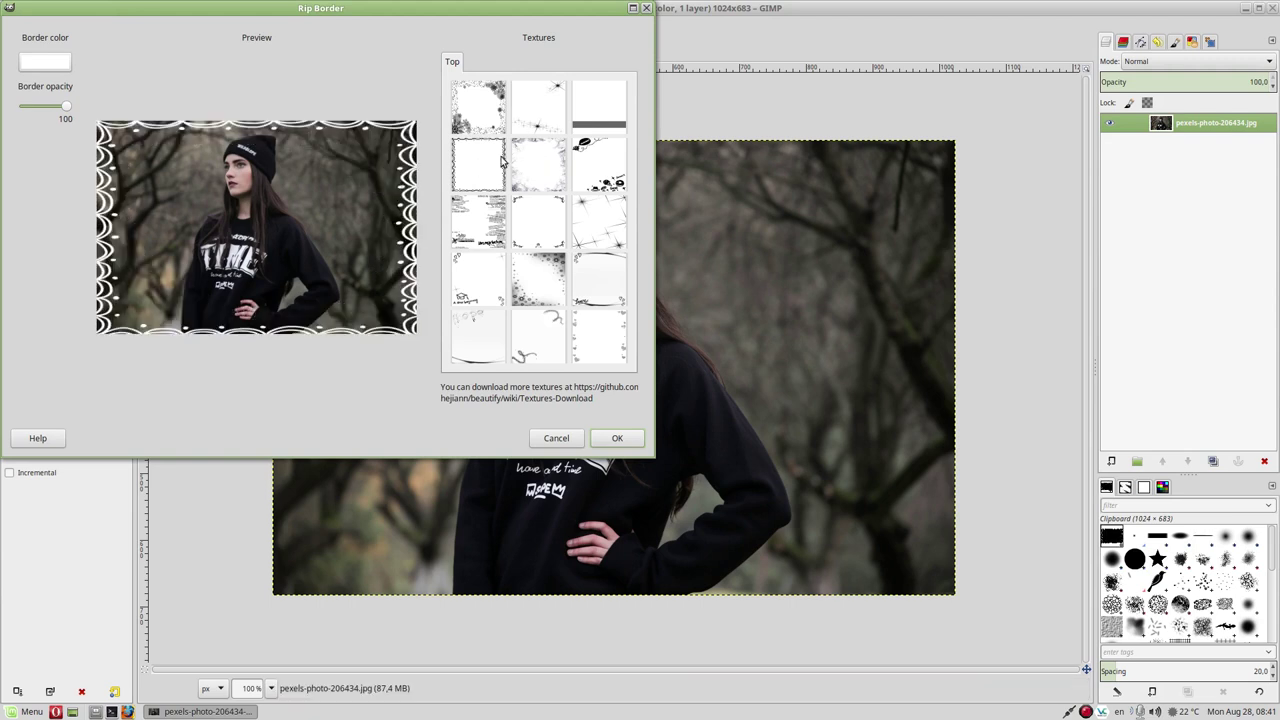
click(598, 158)
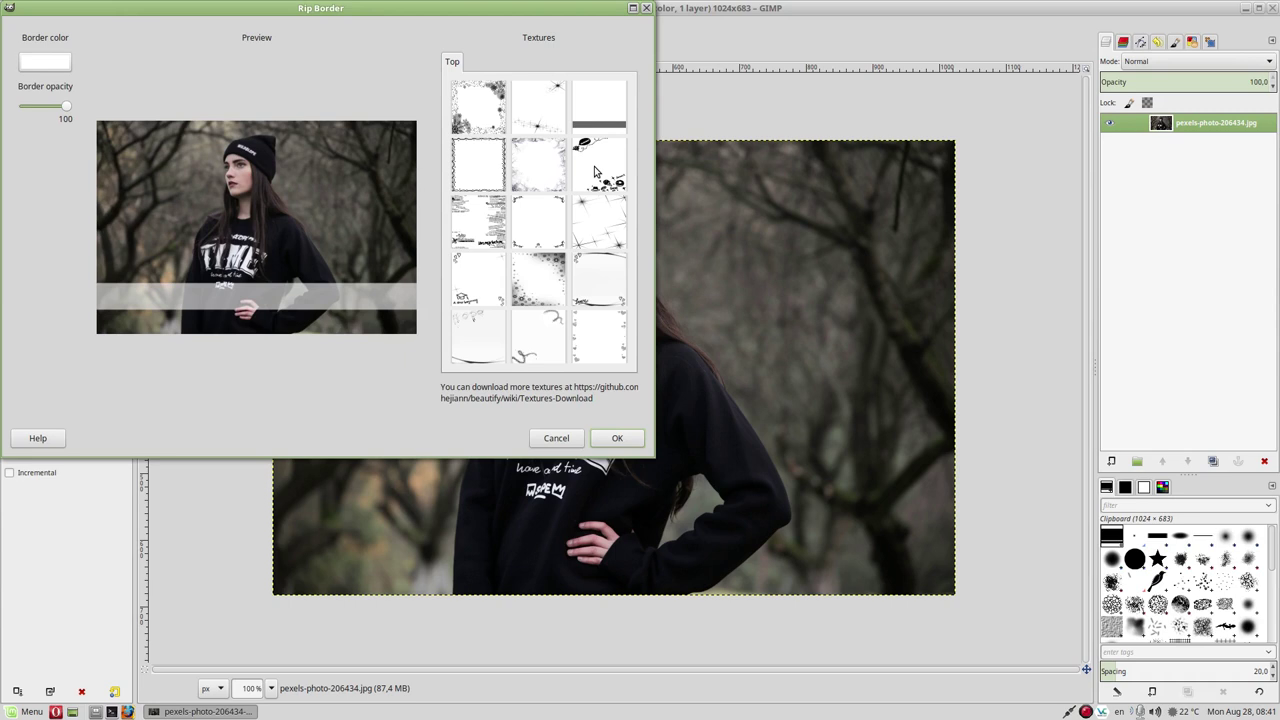
mouse_move(65, 105)
mouse_down()
mouse_move(29, 108)
mouse_move(97, 105)
mouse_up()
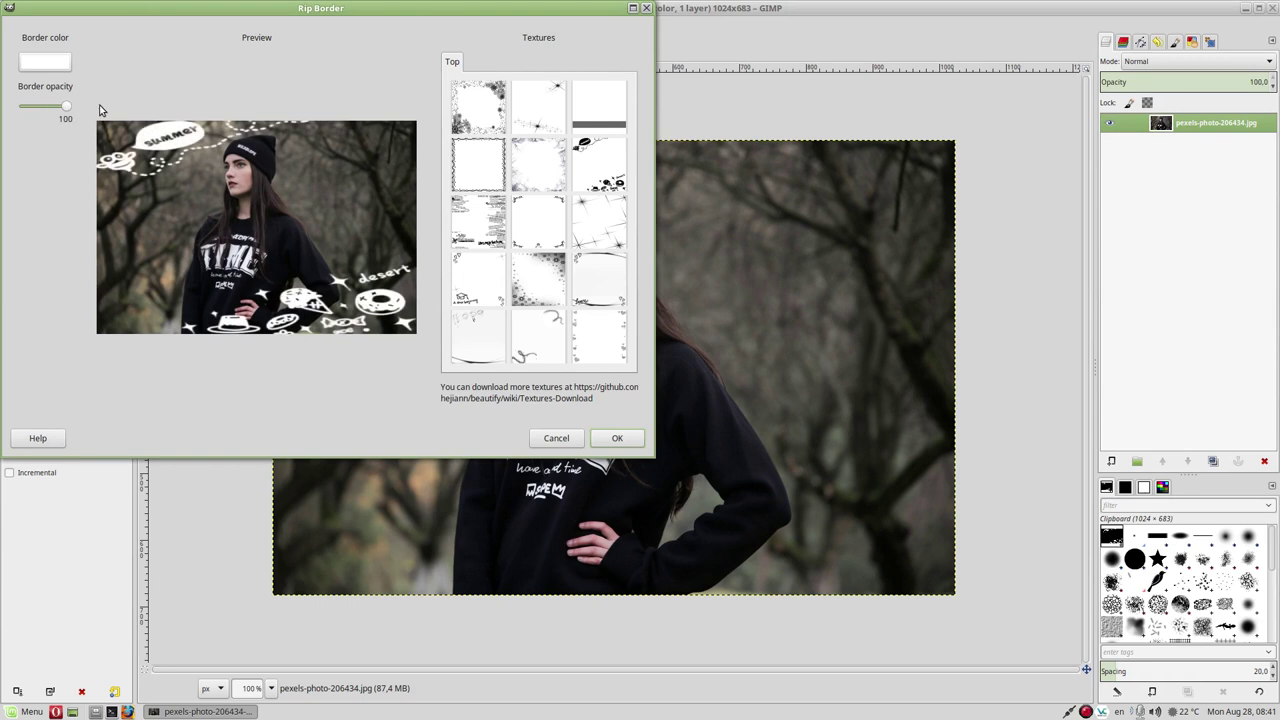
click(54, 65)
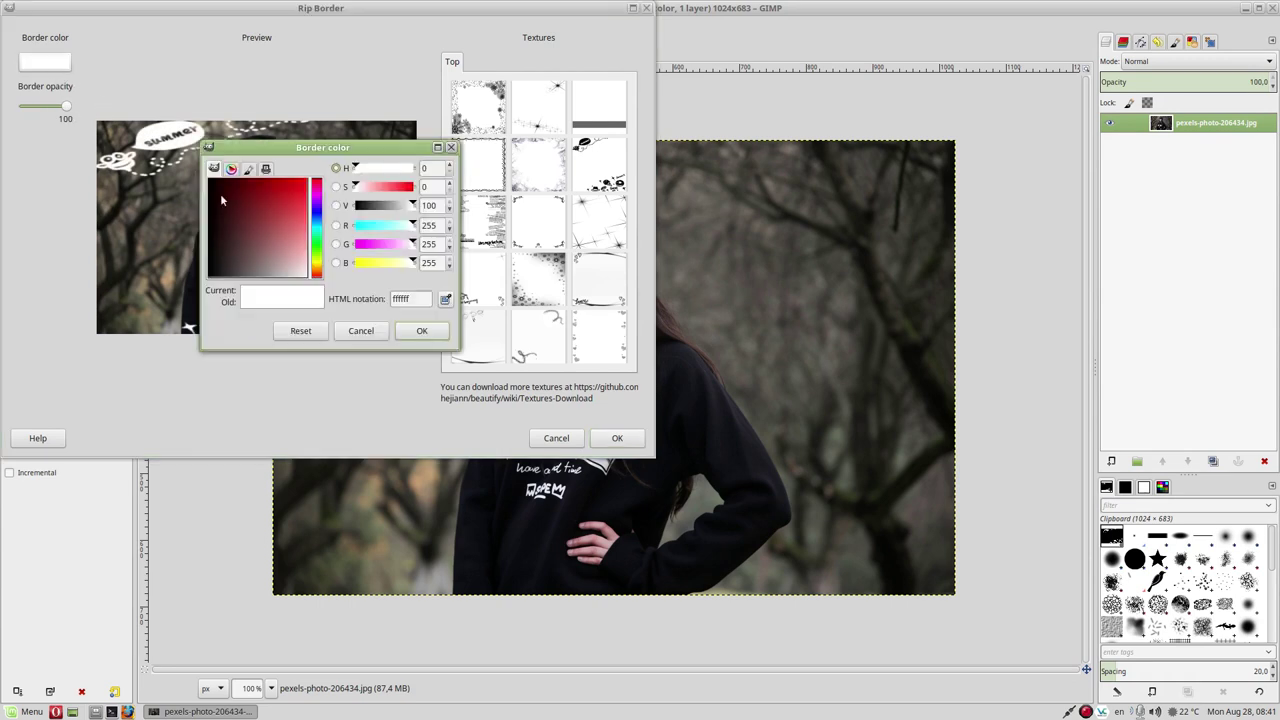
click(282, 215)
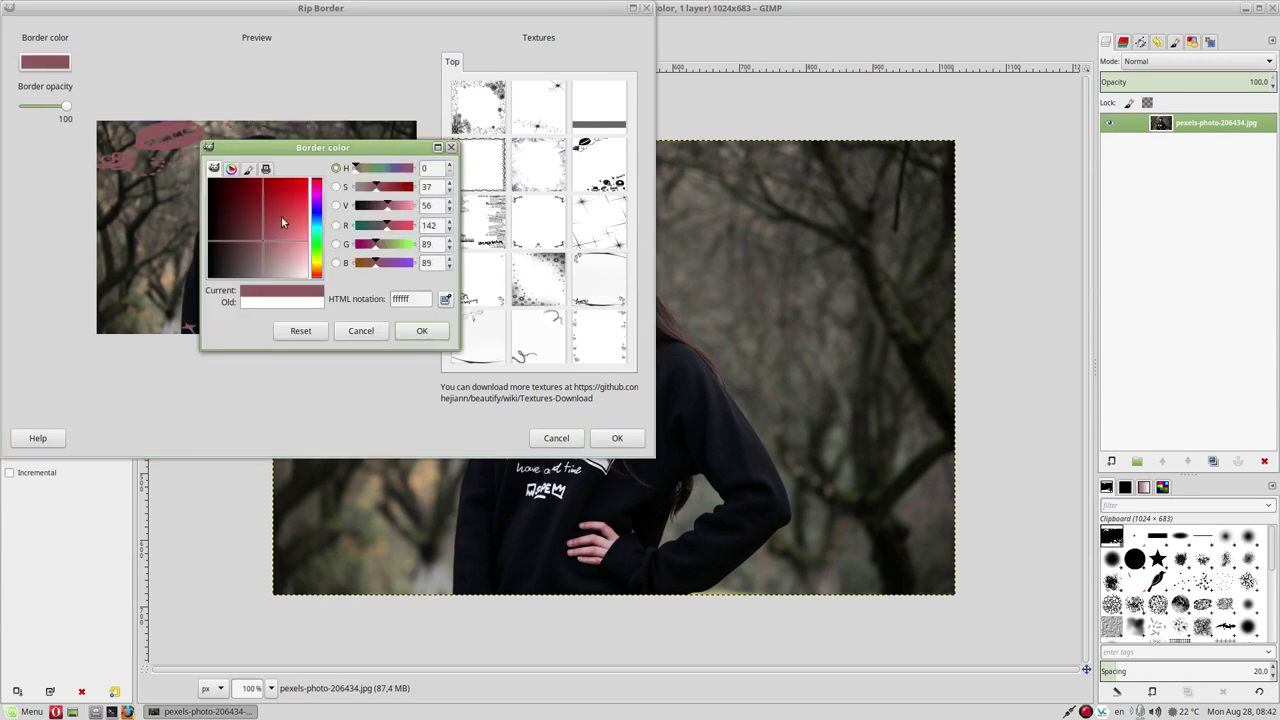
drag(284, 215, 310, 182)
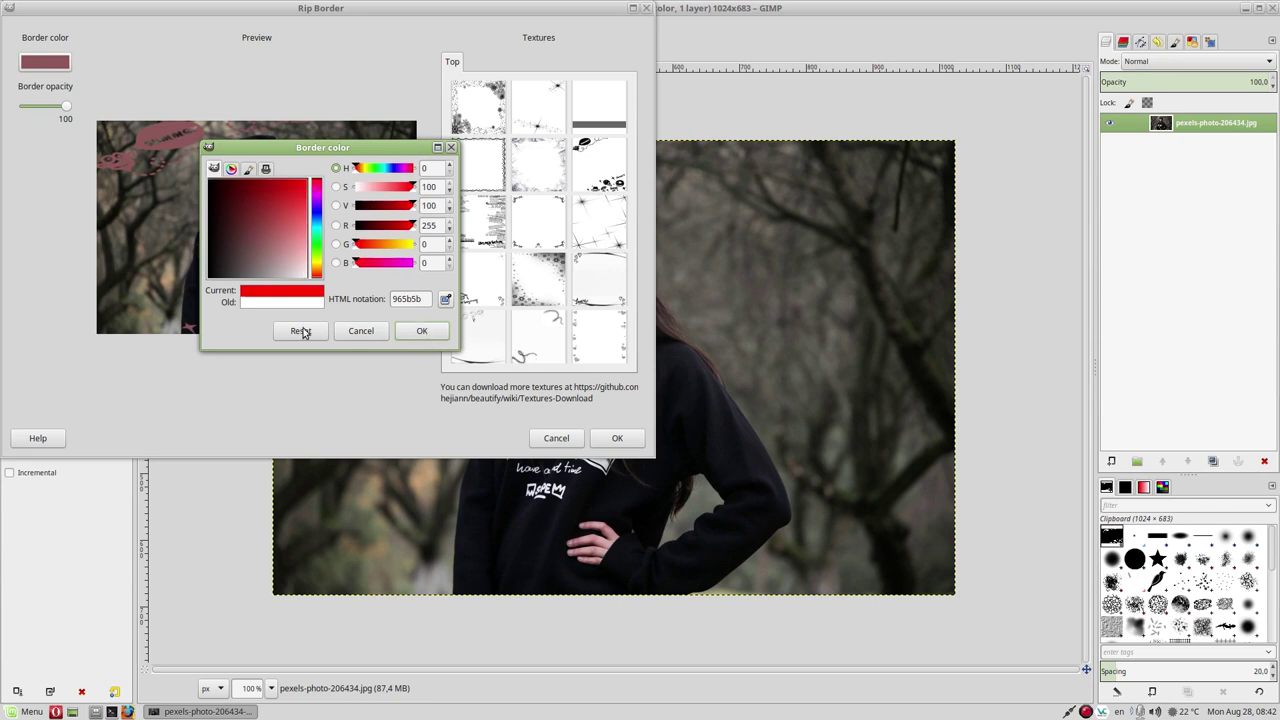
key(Return)
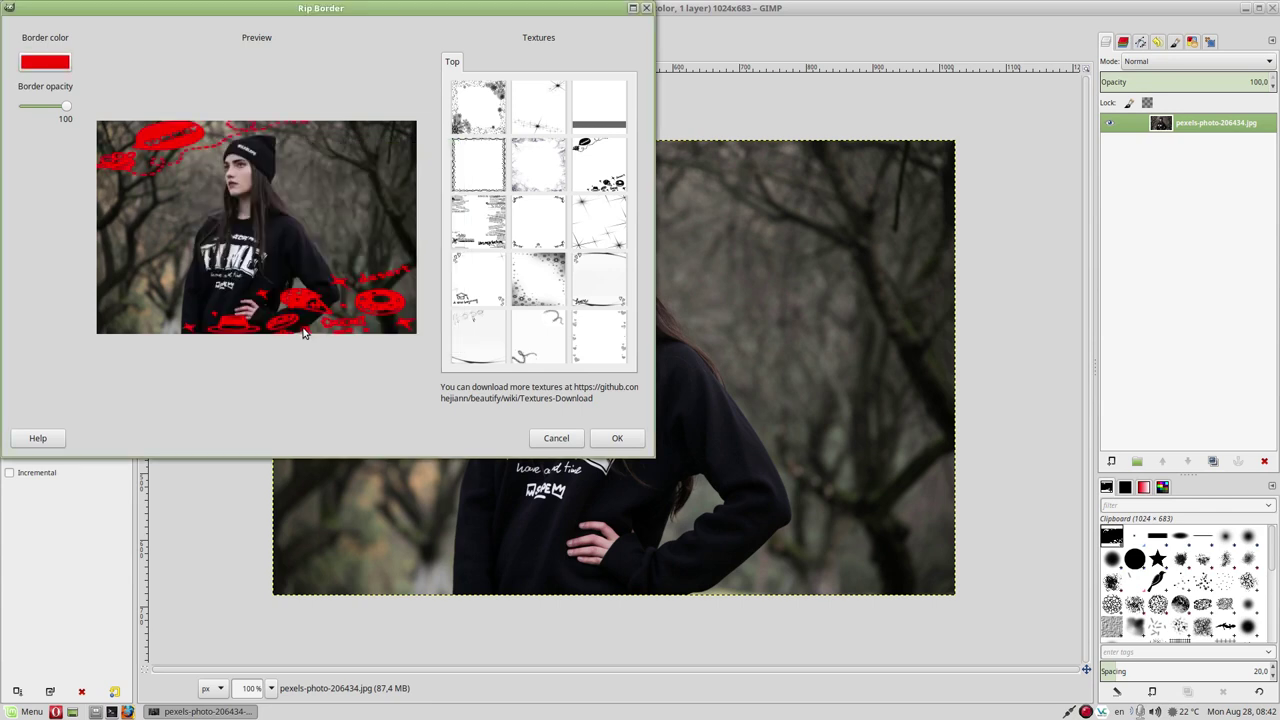
click(465, 100)
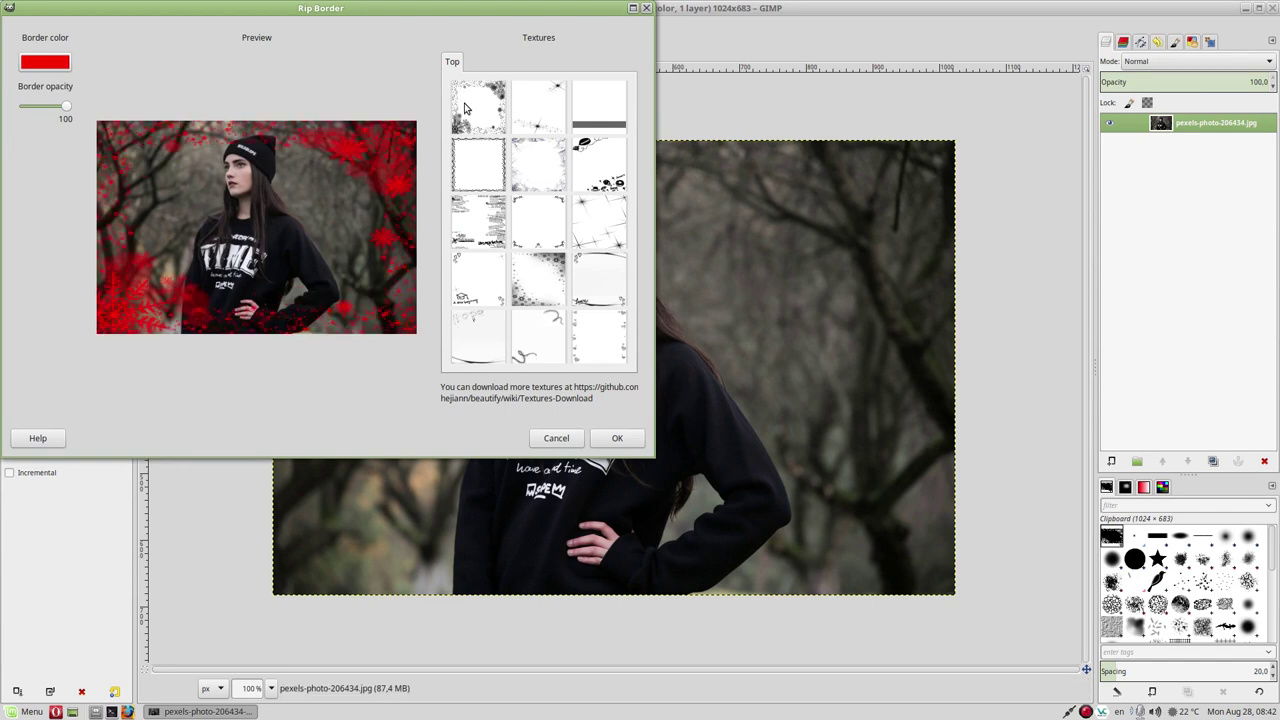
Reset the border colour to white, apply the large snowflake texture, then undo it
click(41, 67)
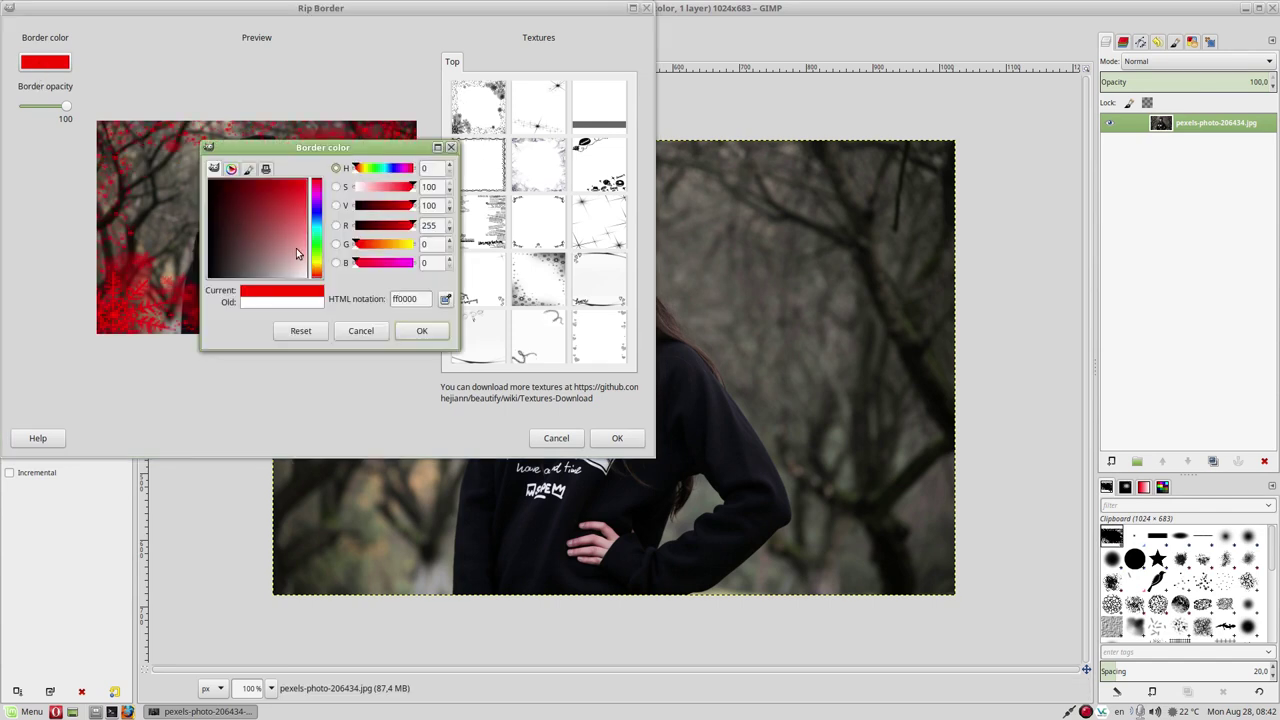
click(308, 303)
click(428, 338)
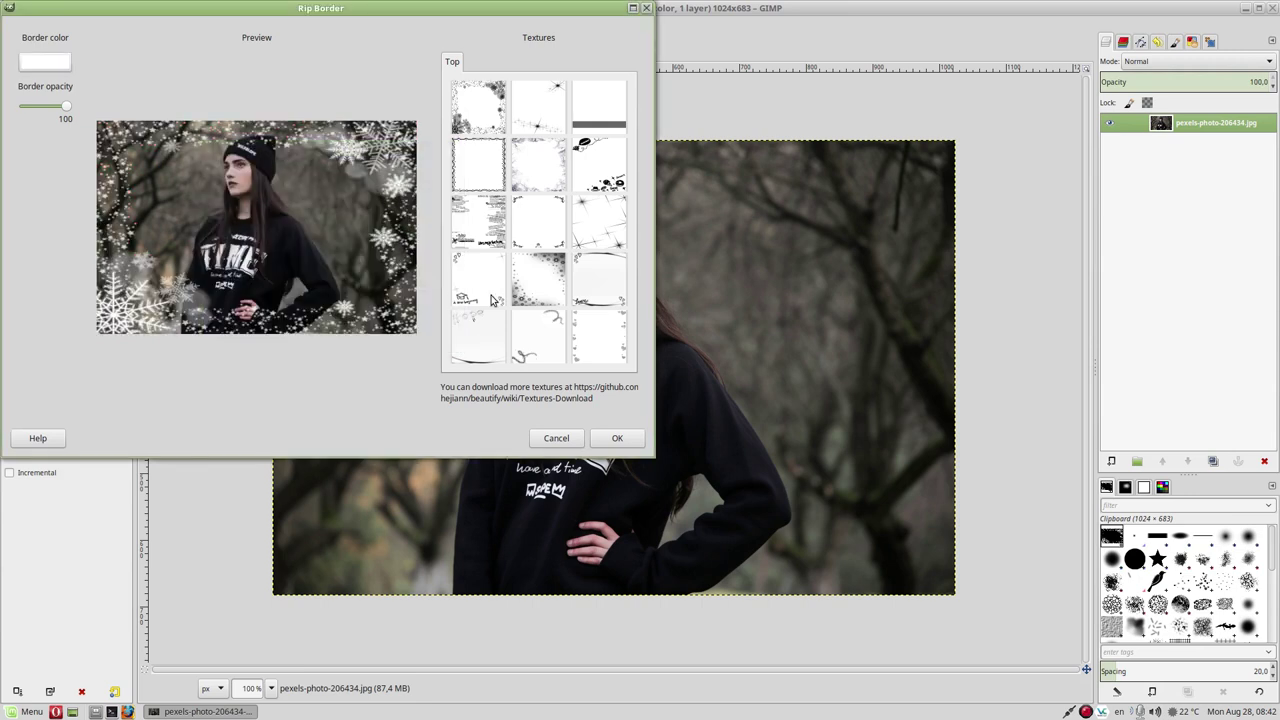
click(541, 268)
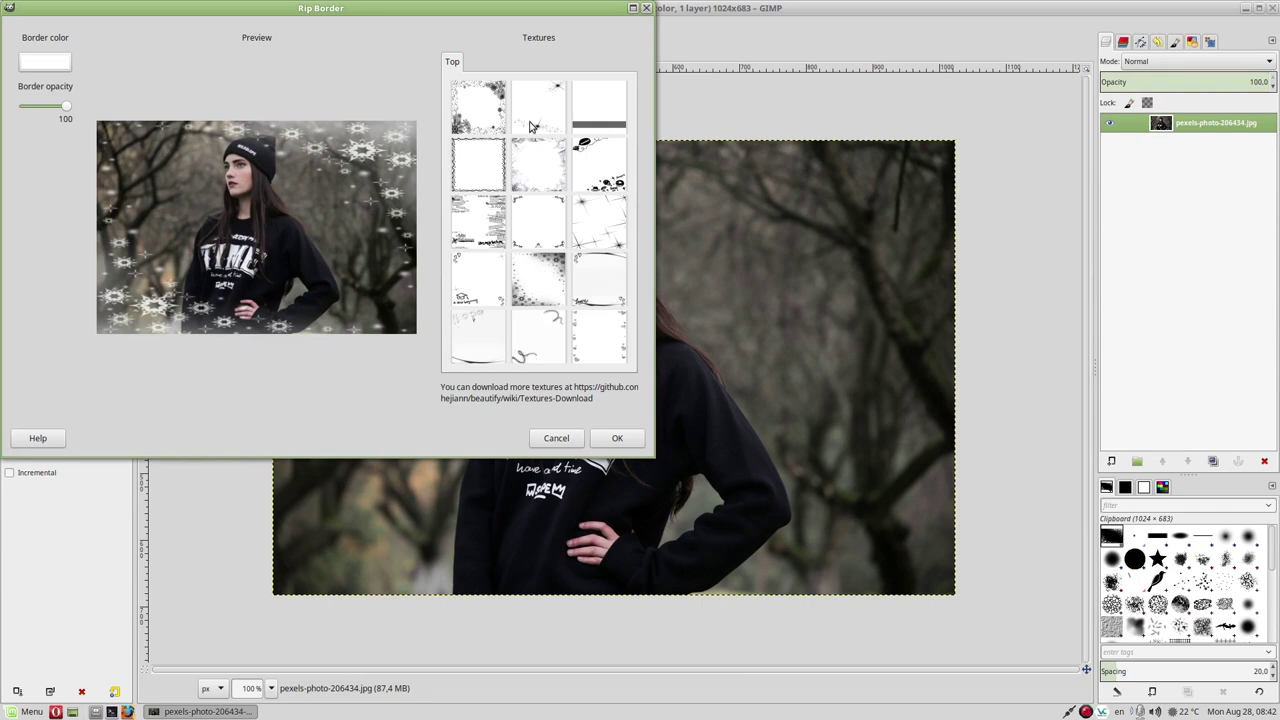
click(601, 225)
click(549, 295)
click(473, 130)
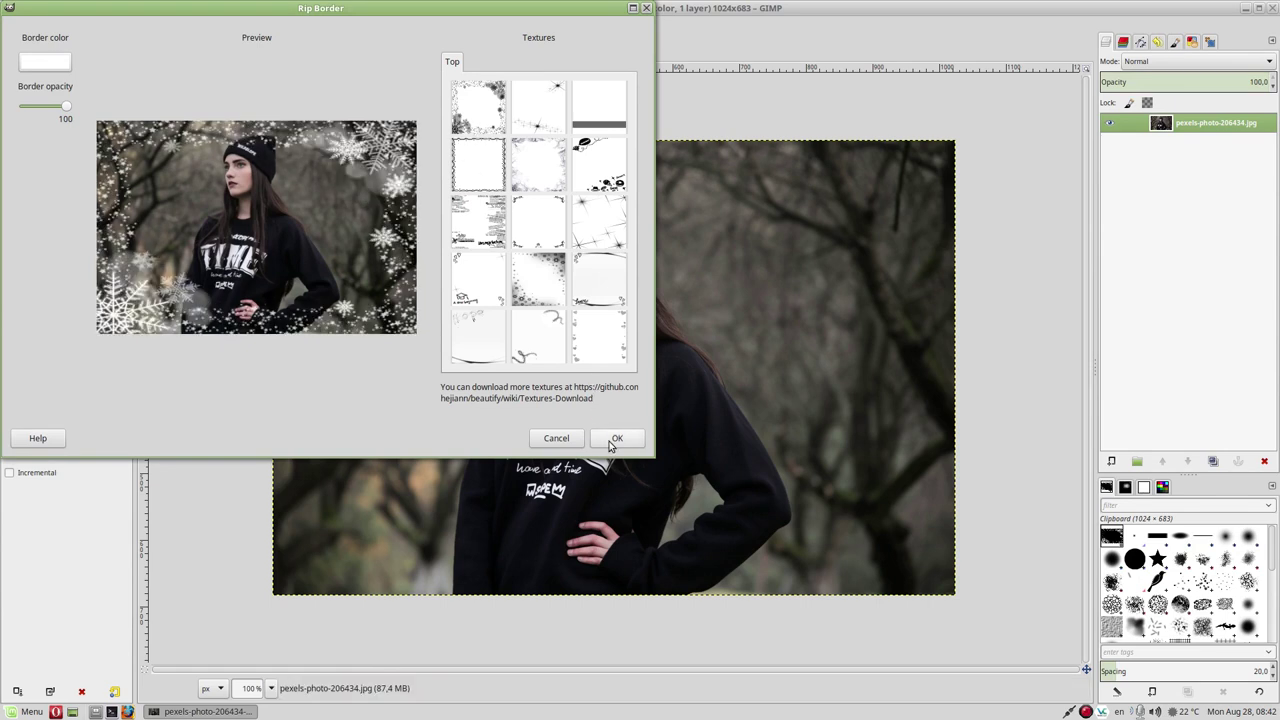
click(615, 439)
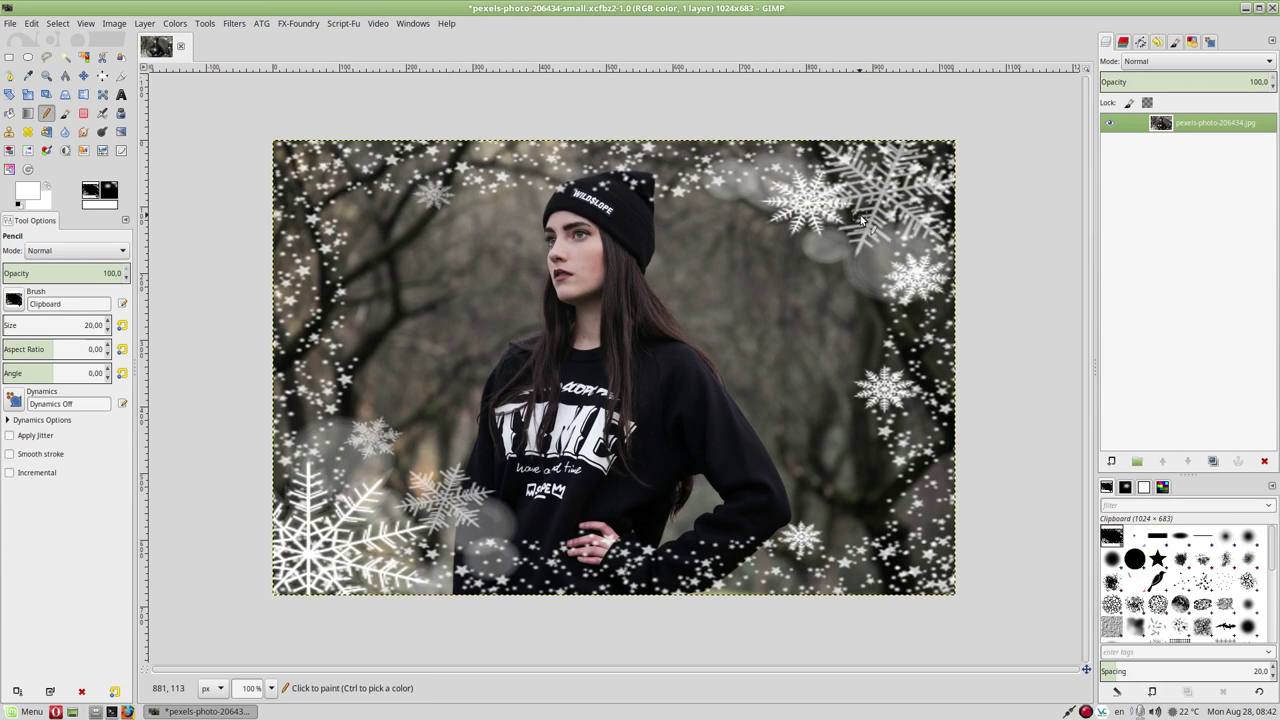
key(ctrl+z)
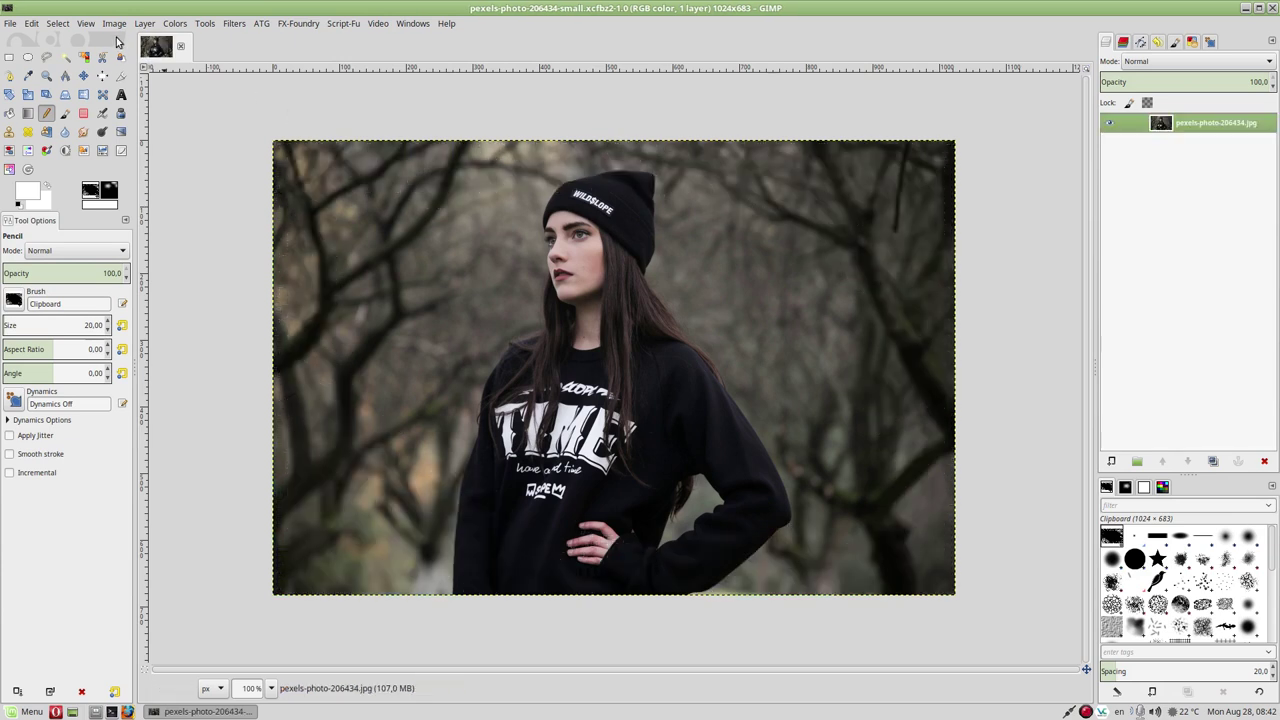
click(230, 23)
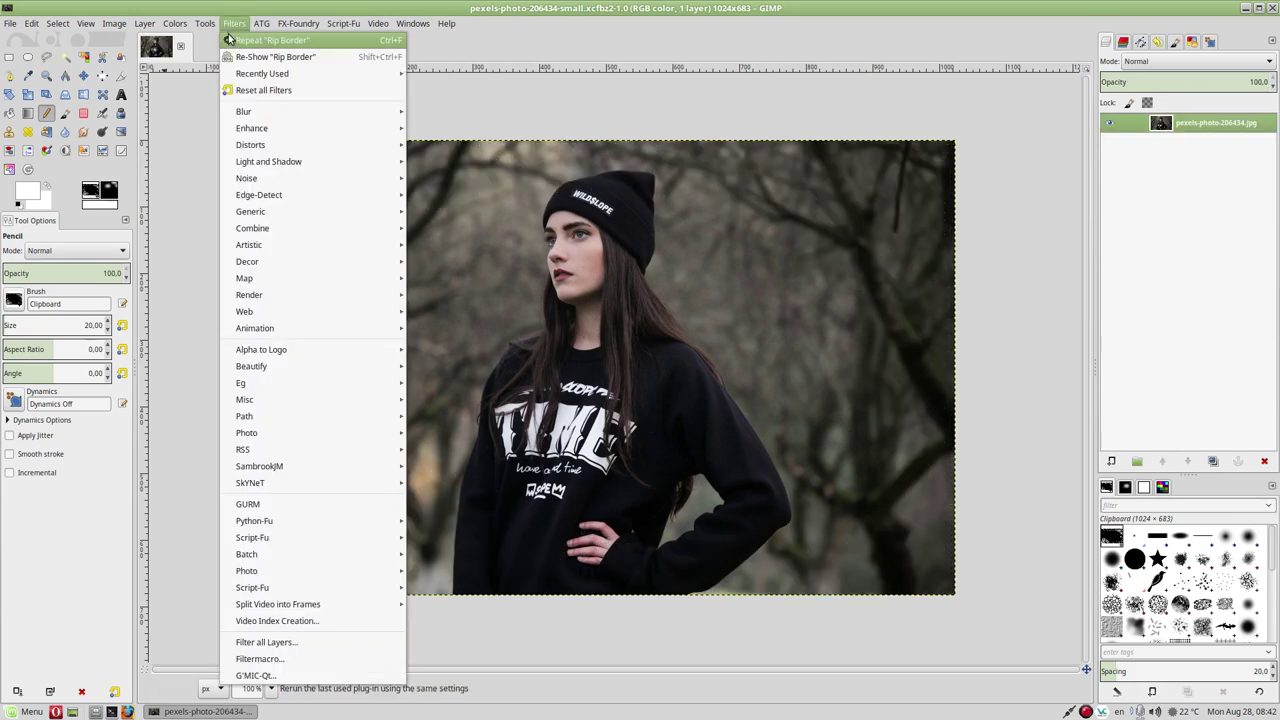
mouse_move(251, 366)
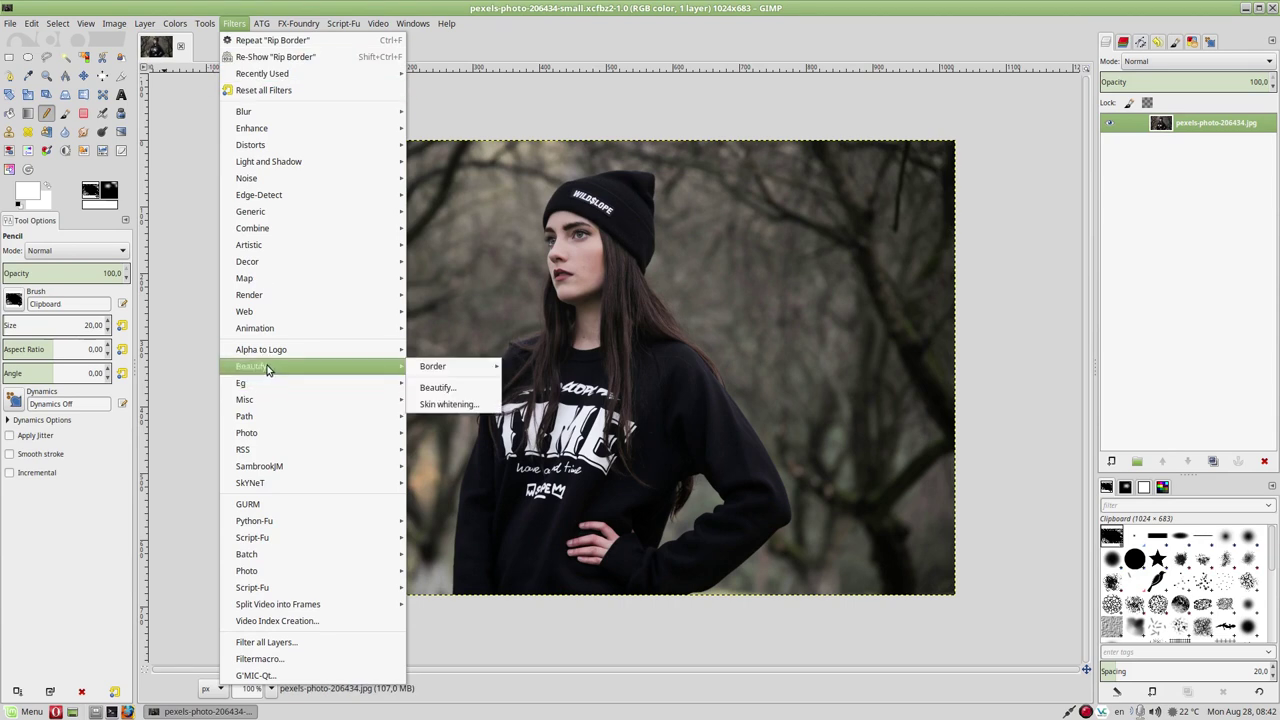
mouse_move(433, 366)
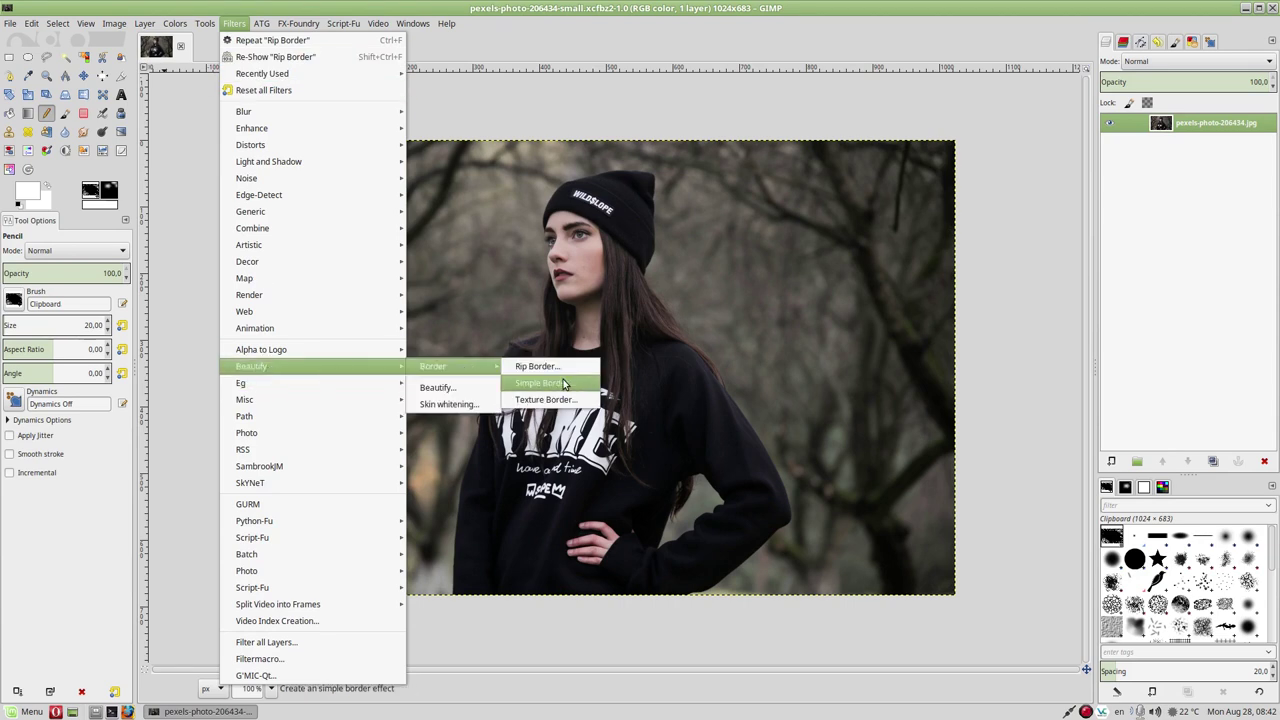
click(576, 386)
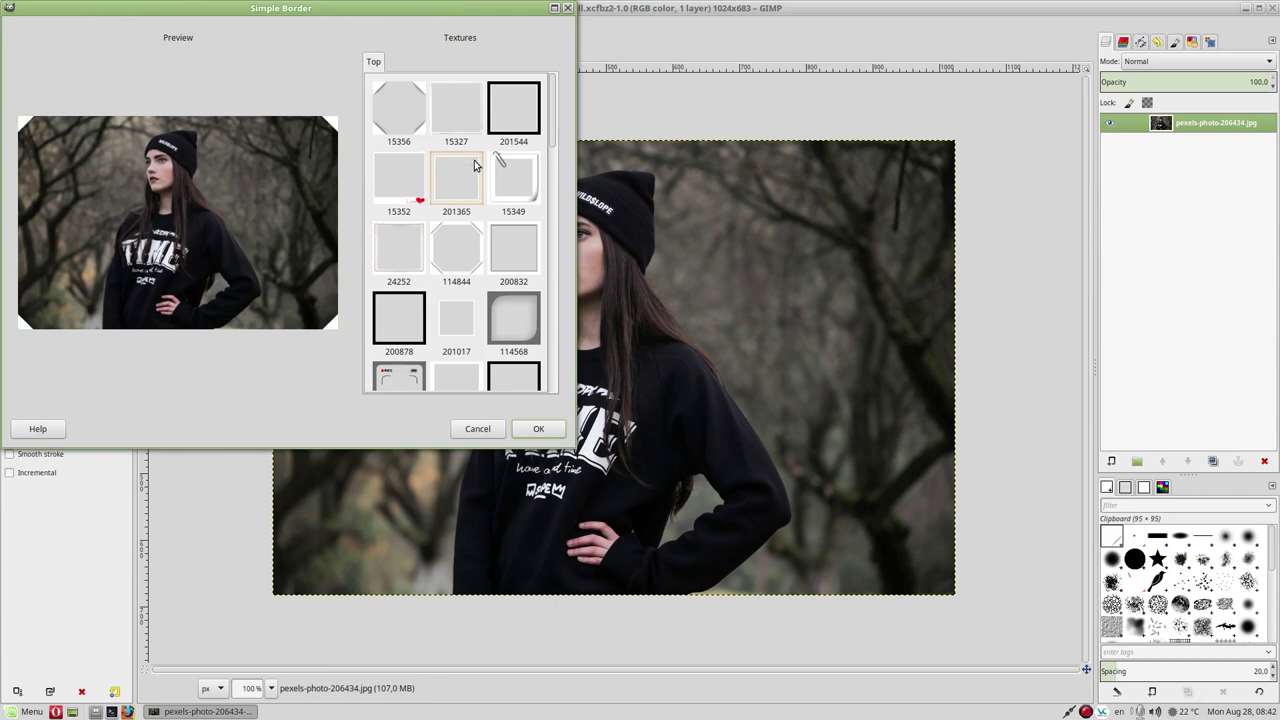
click(508, 192)
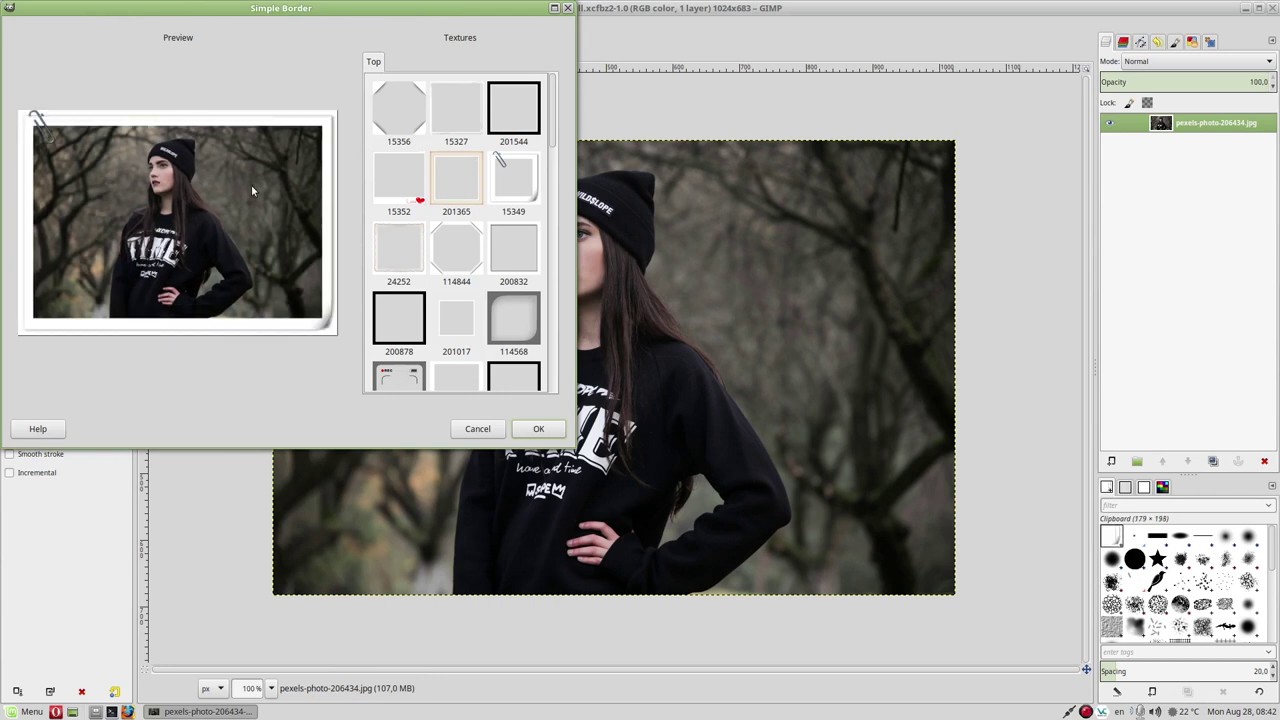
scroll(478, 338, down, 4)
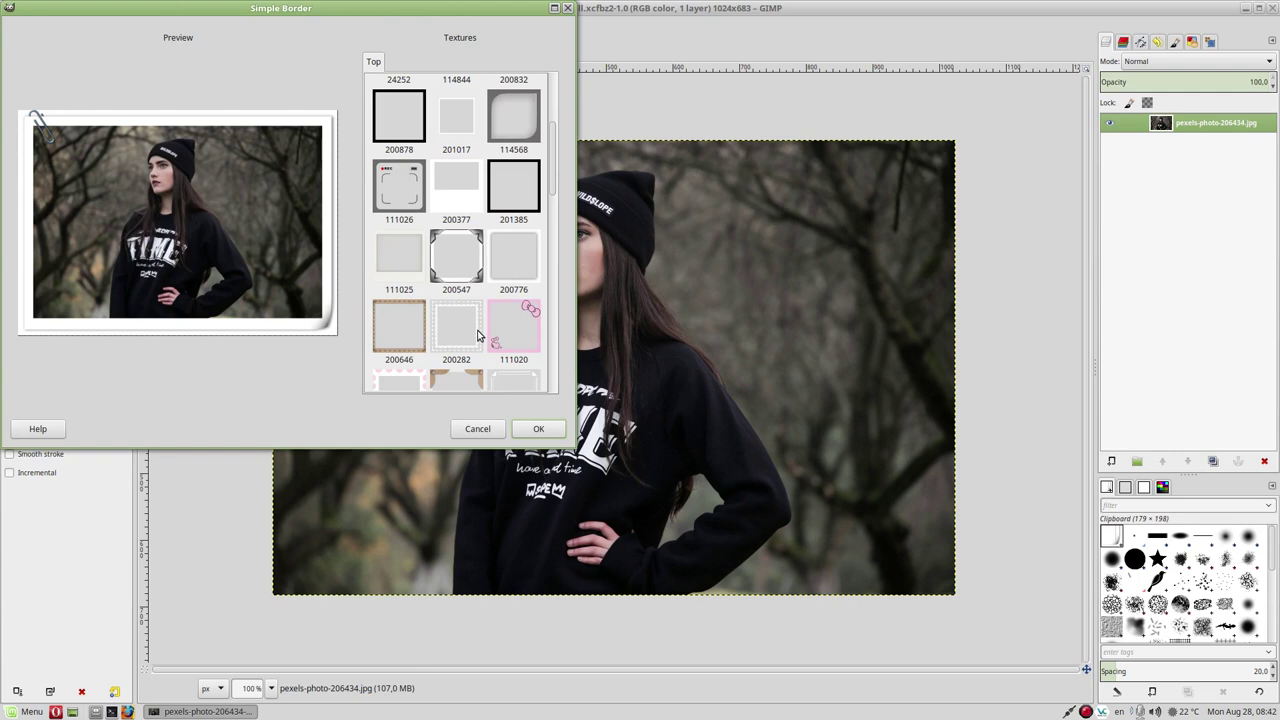
scroll(492, 222, down, 2)
scroll(491, 227, down, 3)
scroll(491, 227, down, 5)
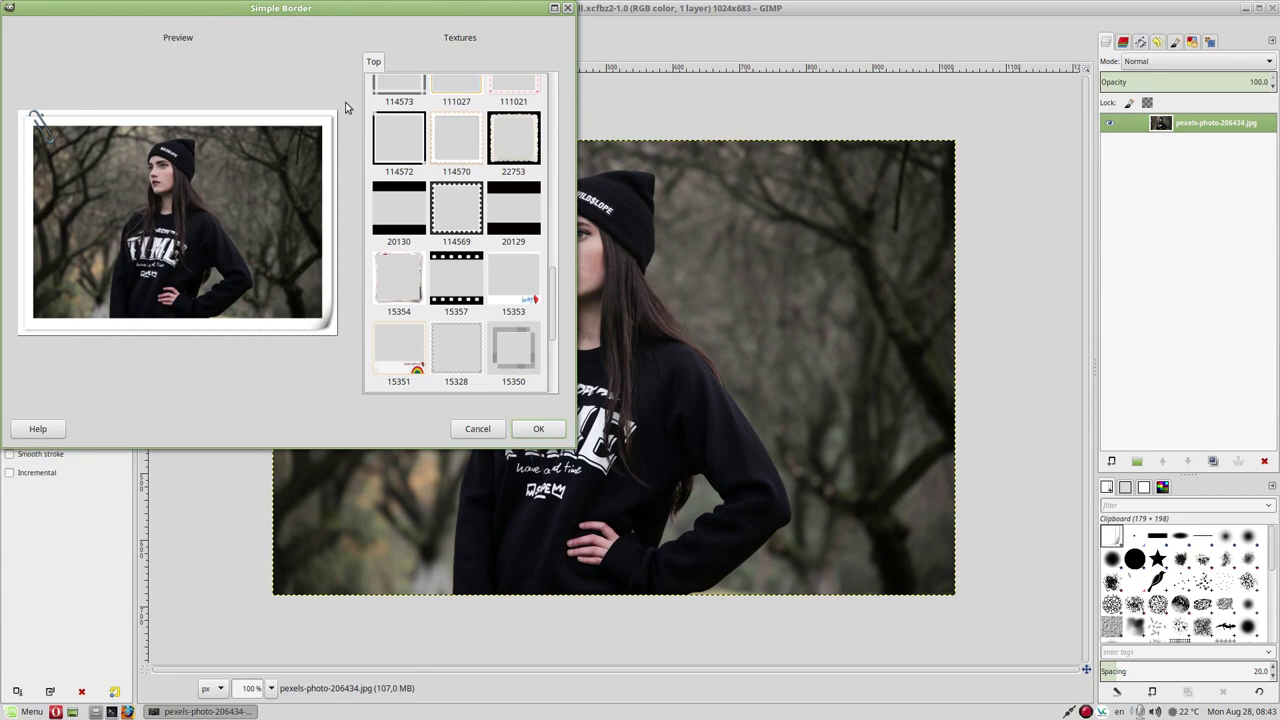
scroll(453, 183, down, 3)
scroll(475, 186, up, 3)
scroll(475, 186, up, 2)
scroll(473, 184, up, 2)
scroll(473, 184, up, 2)
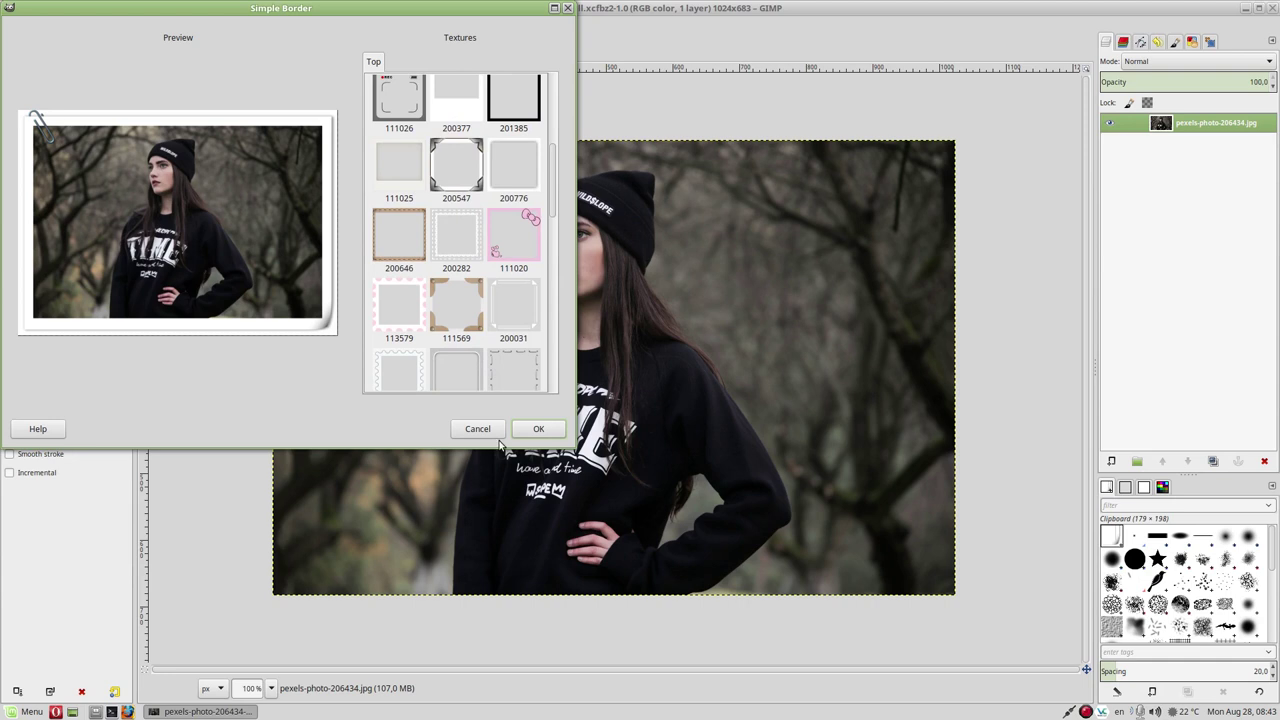
click(538, 429)
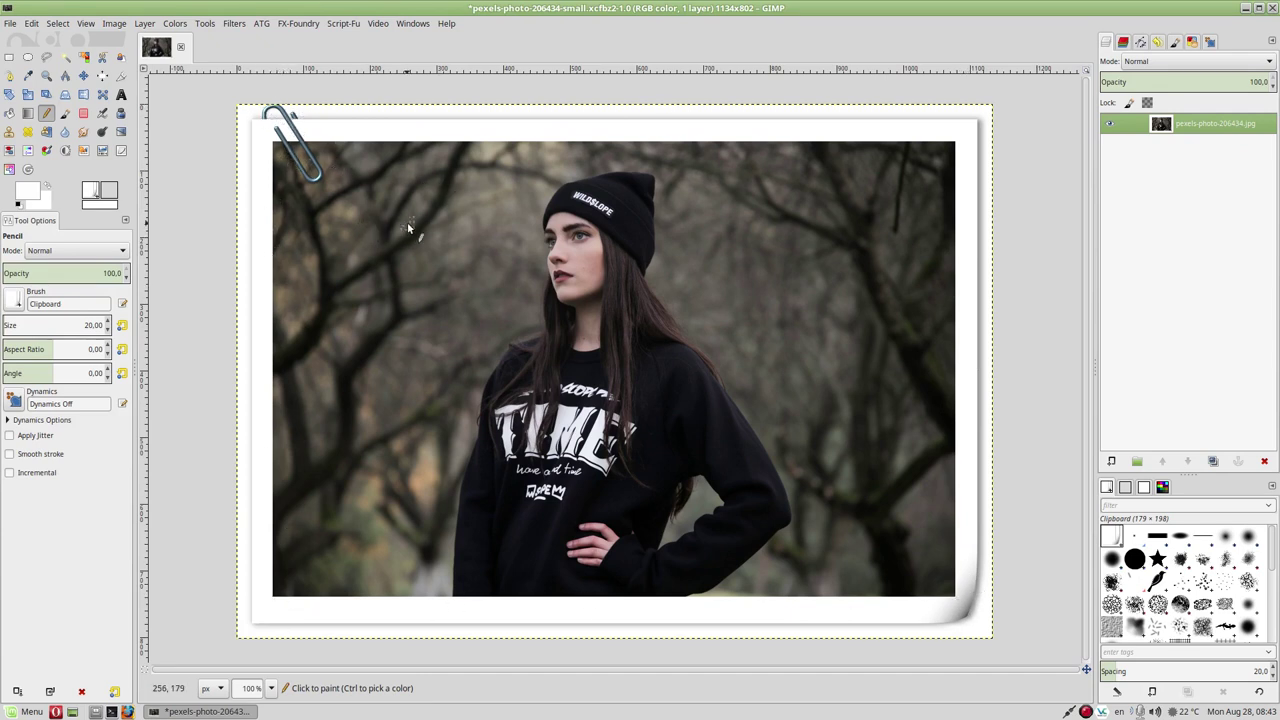
key(ctrl+z)
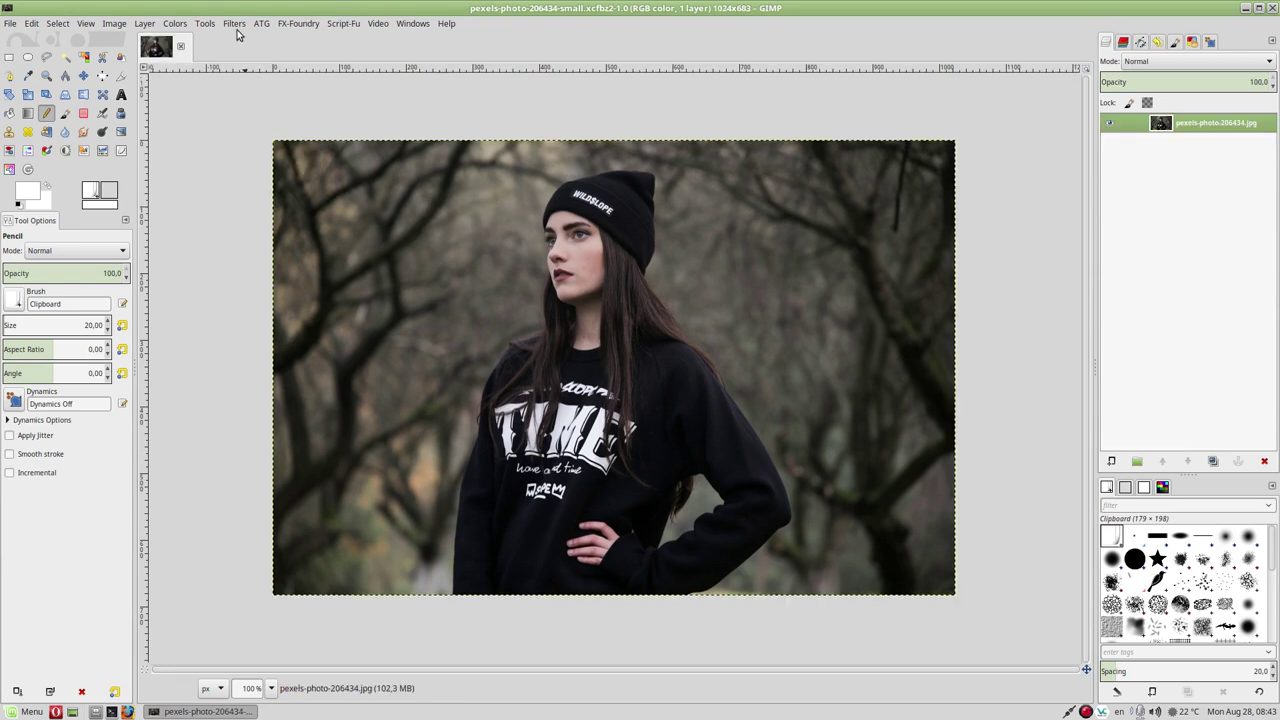
Apply the stacked white Simple Border frame 15327, then undo it
click(234, 23)
click(280, 54)
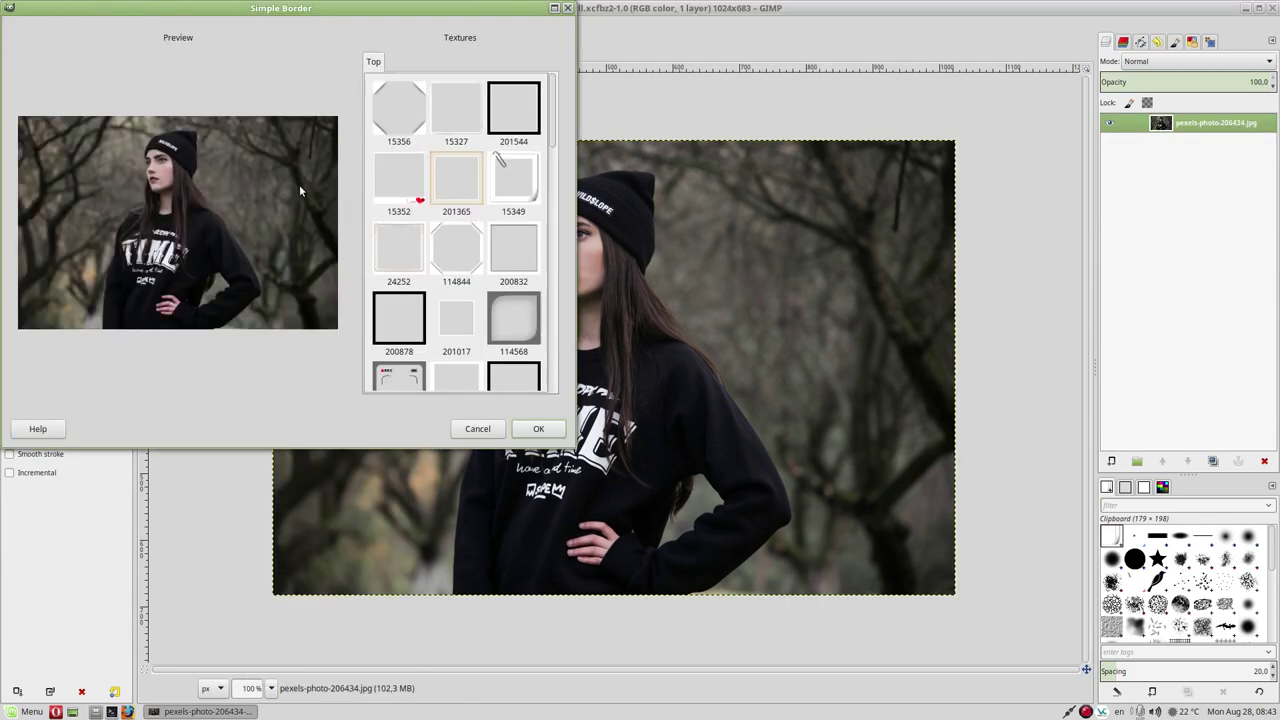
click(447, 124)
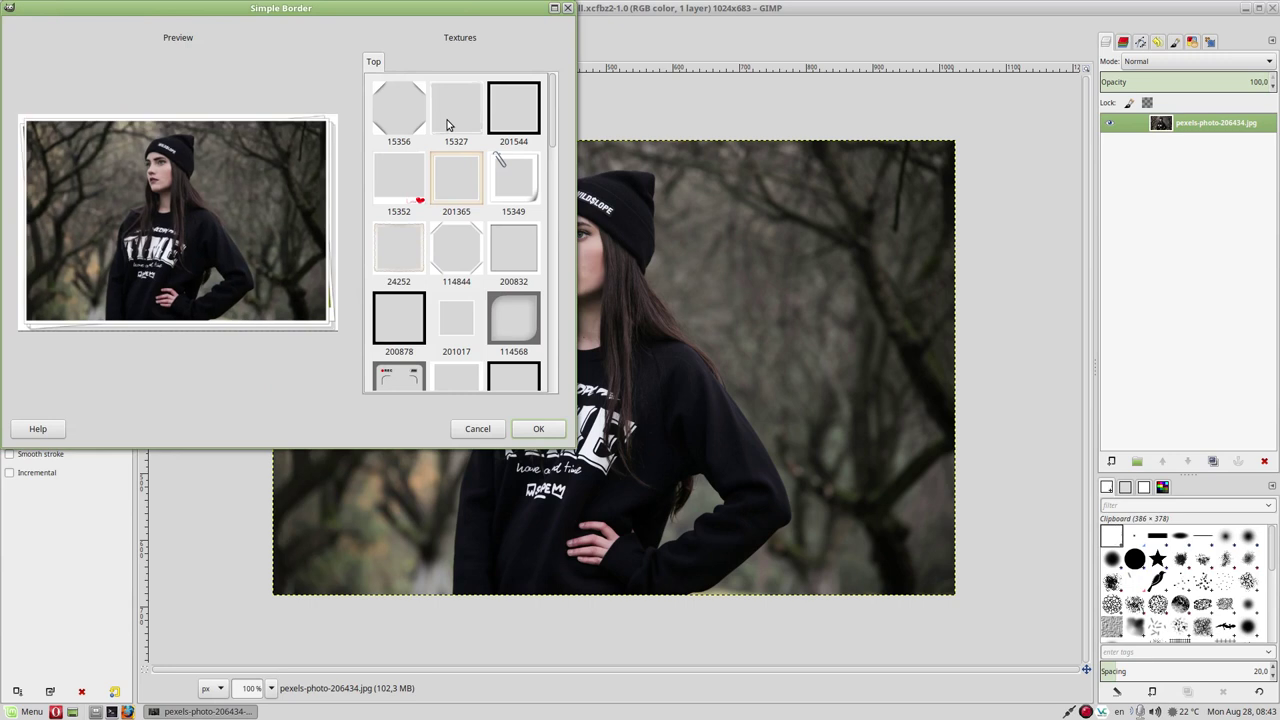
click(530, 431)
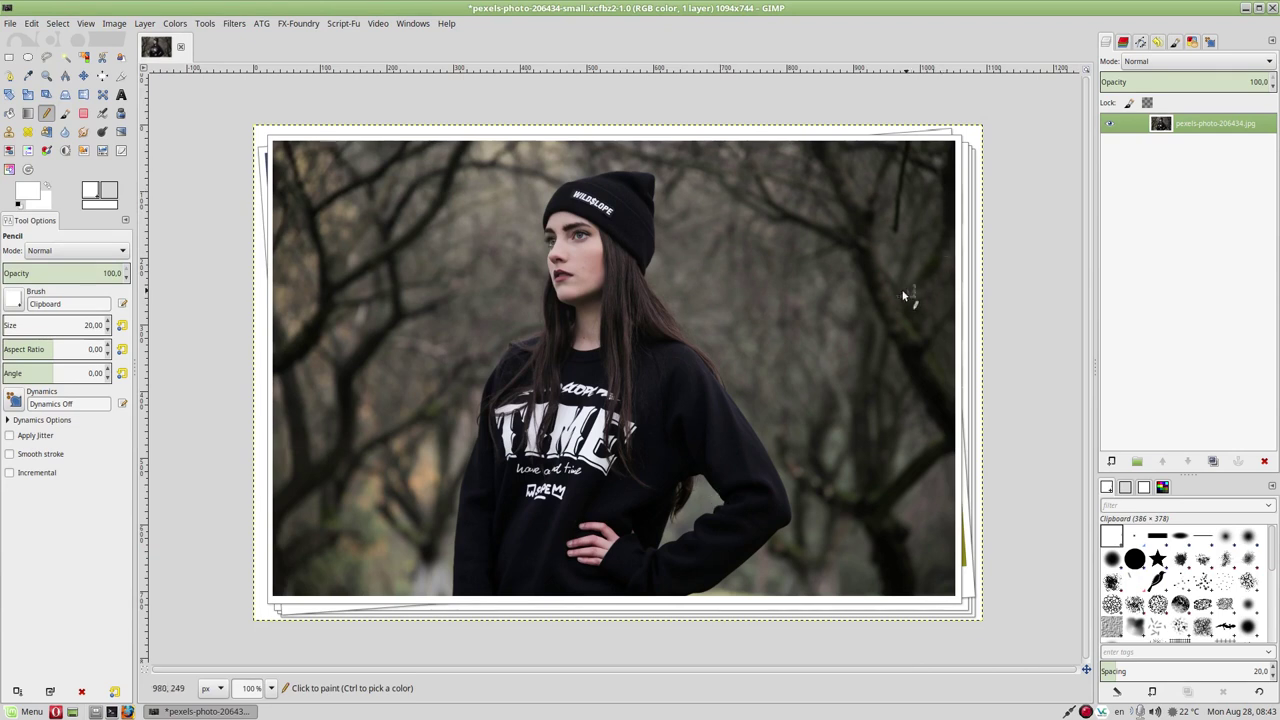
key(ctrl+z)
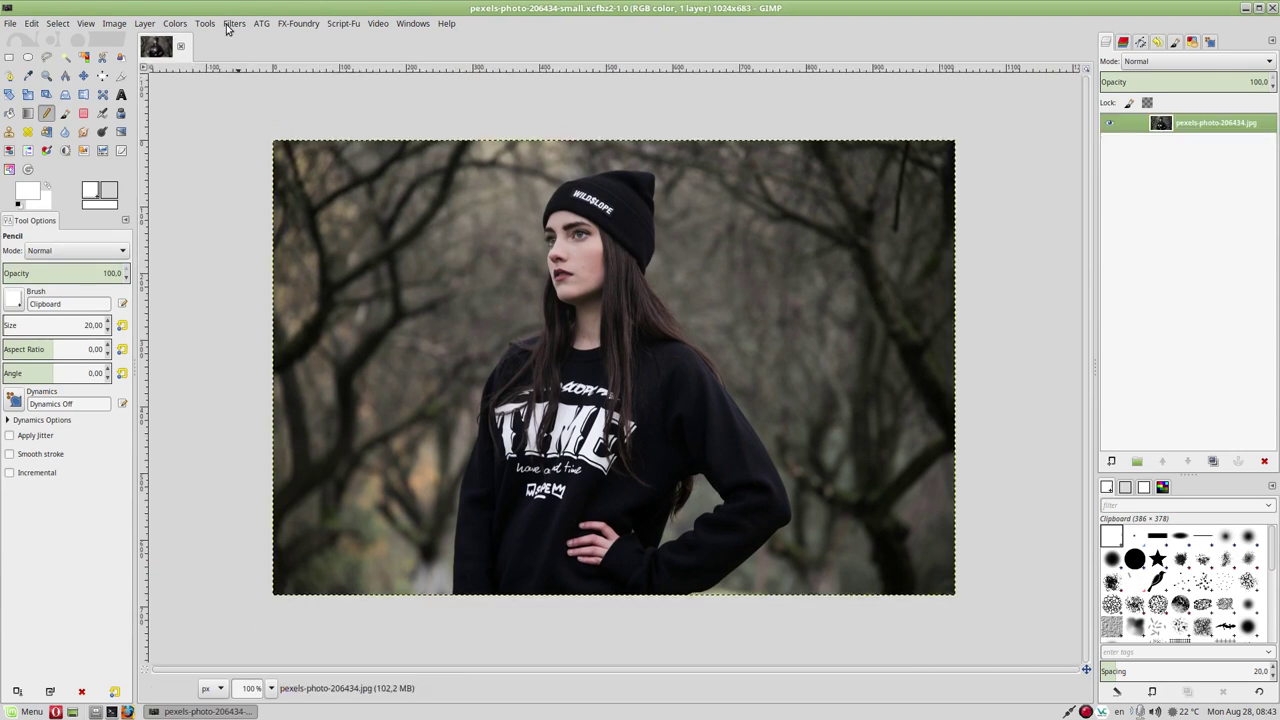
Apply the clipped-corner white frame 114844, then undo it back to 1024x683
click(234, 23)
click(229, 58)
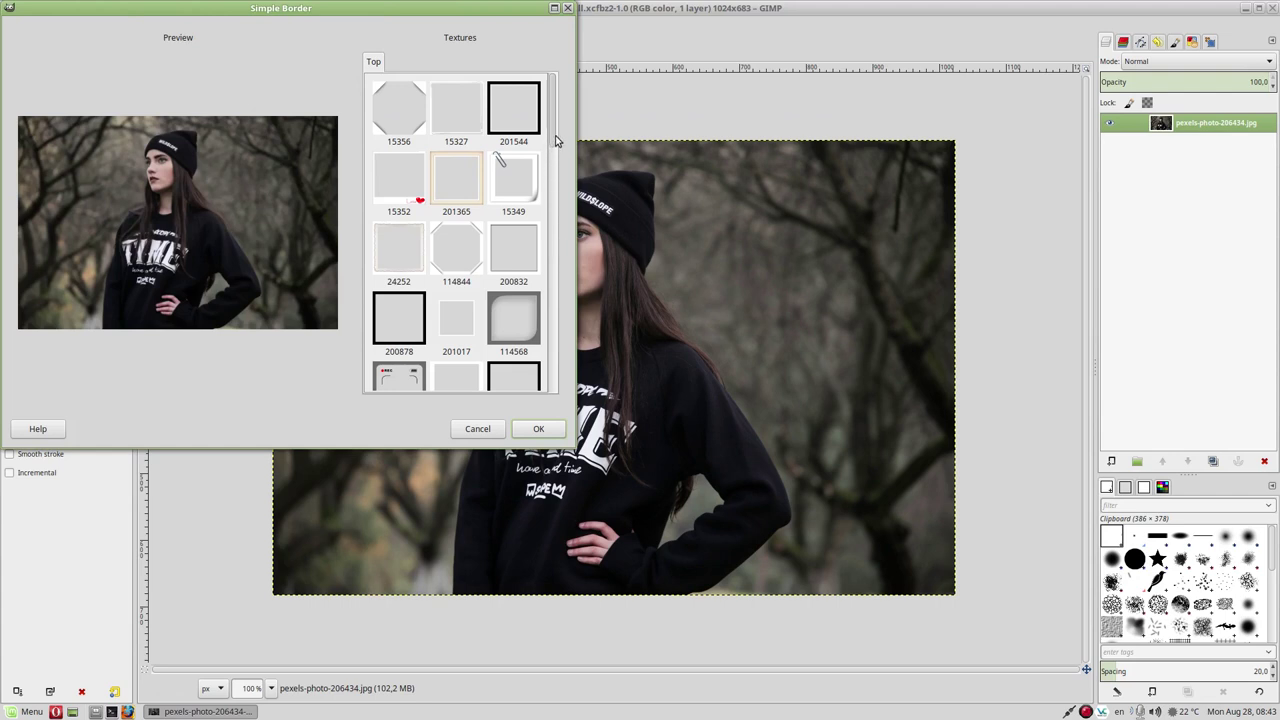
click(462, 255)
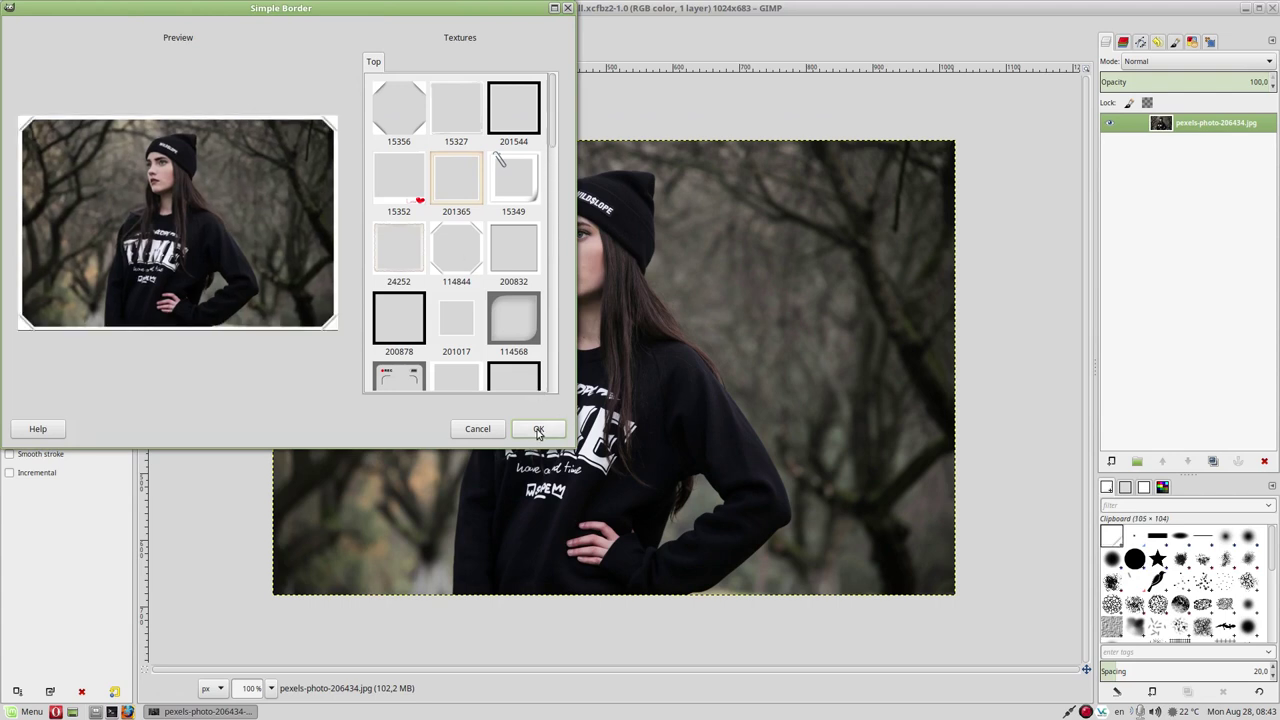
click(538, 428)
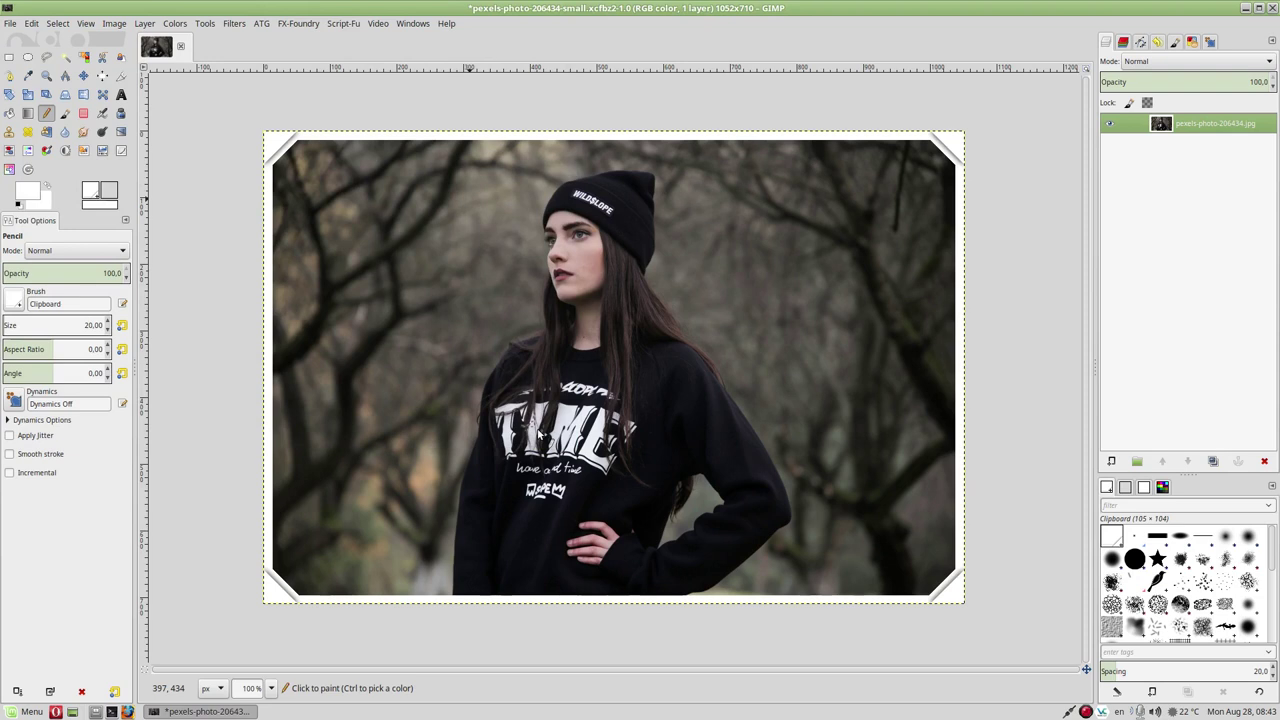
key(ctrl+z)
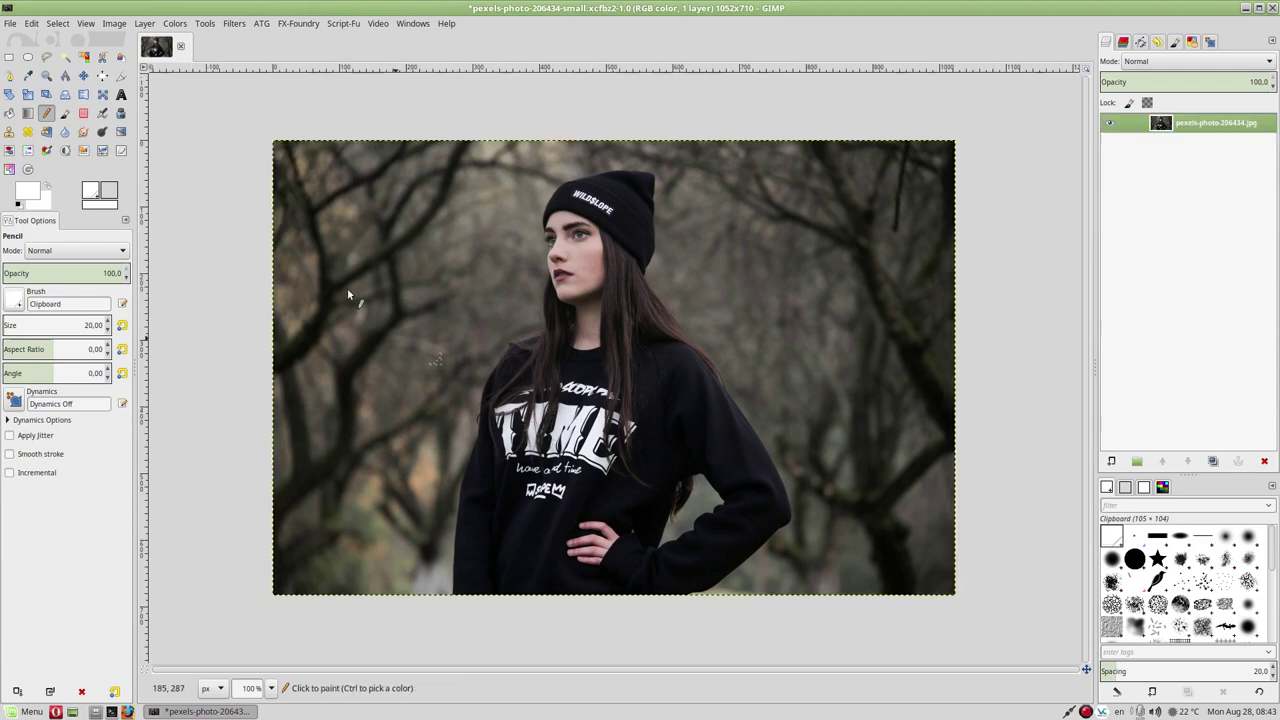
click(234, 23)
Preview texture 200547, apply the wavy stamp border, then undo it
click(236, 57)
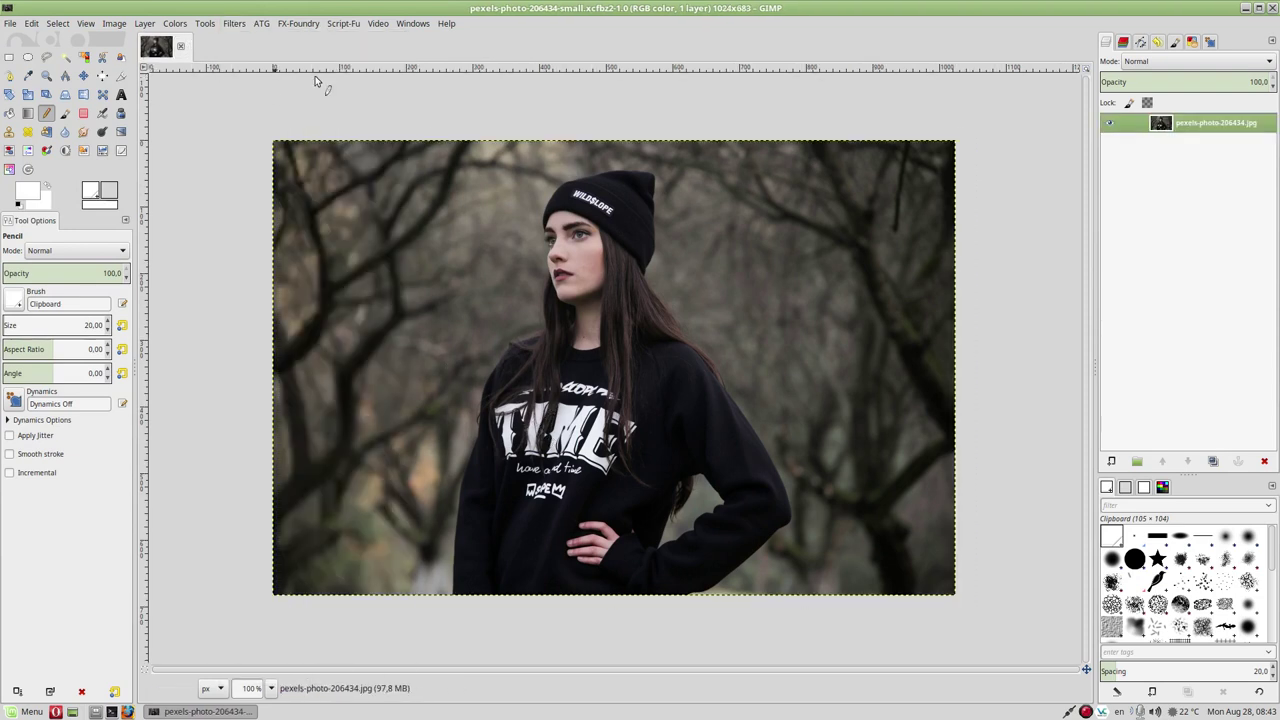
scroll(502, 225, down, 2)
scroll(502, 228, down, 2)
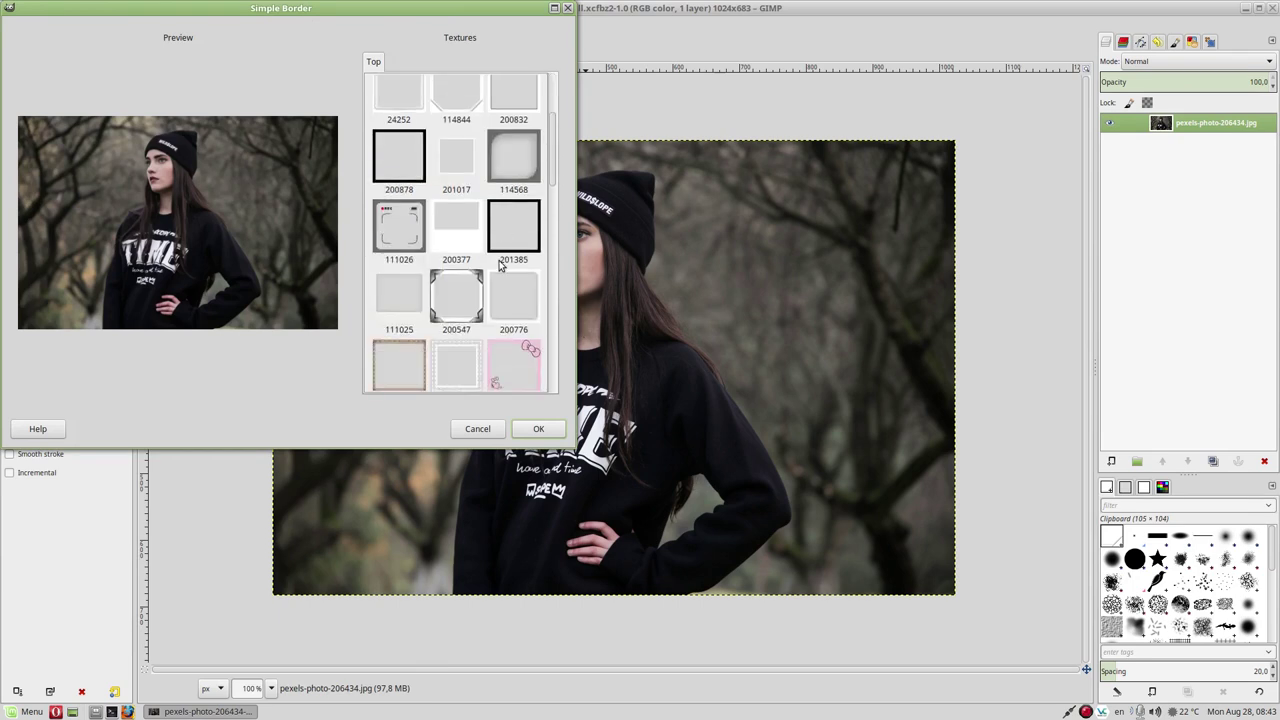
scroll(502, 228, down, 2)
click(468, 184)
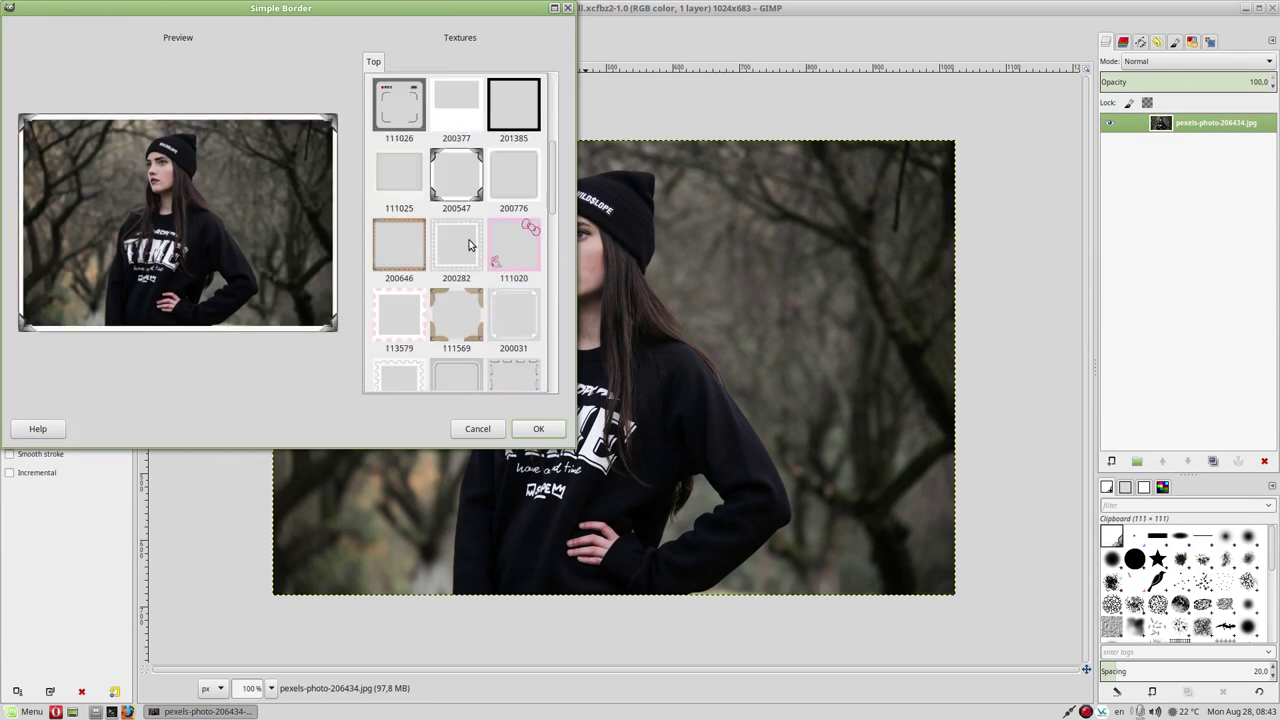
scroll(508, 282, down, 3)
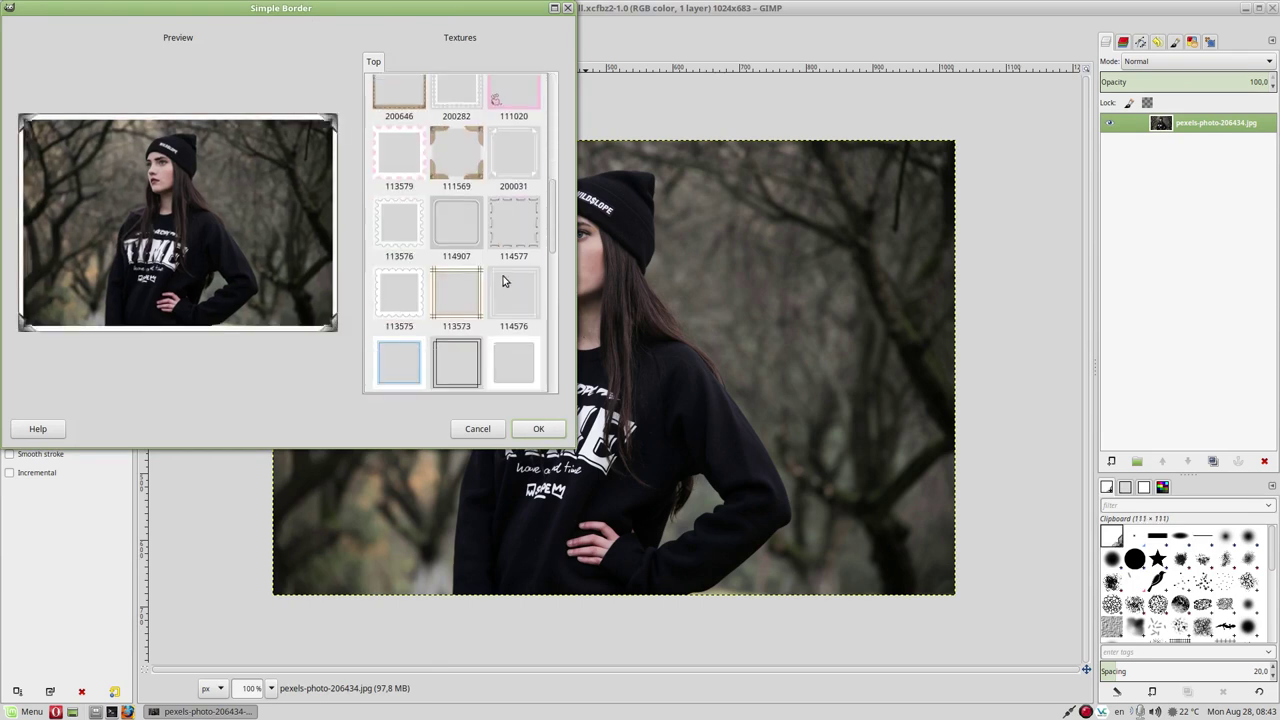
click(396, 219)
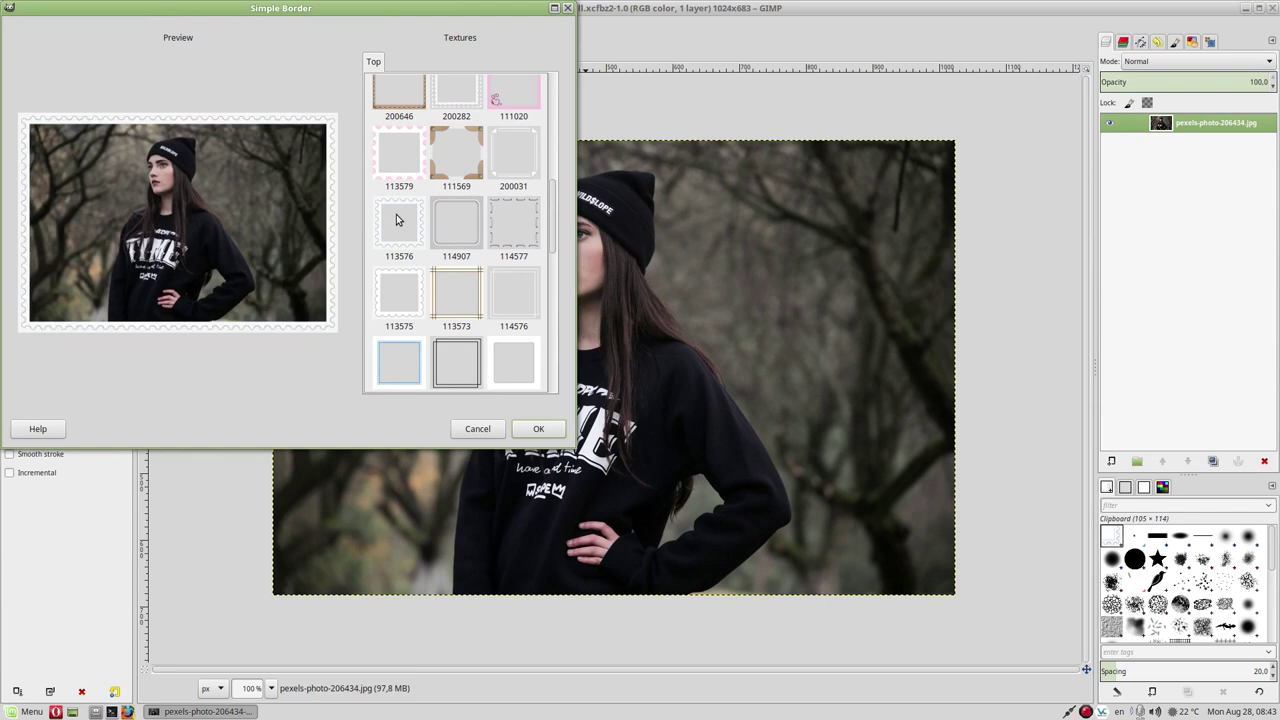
click(538, 428)
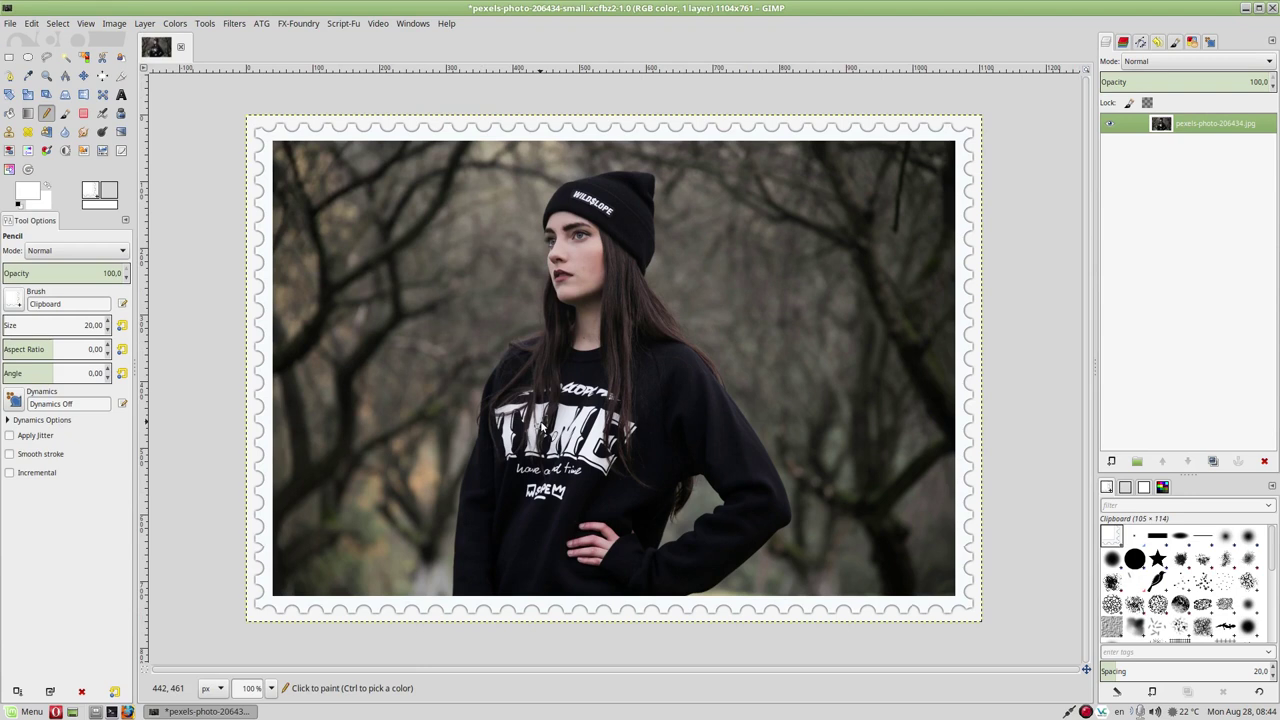
key(ctrl+z)
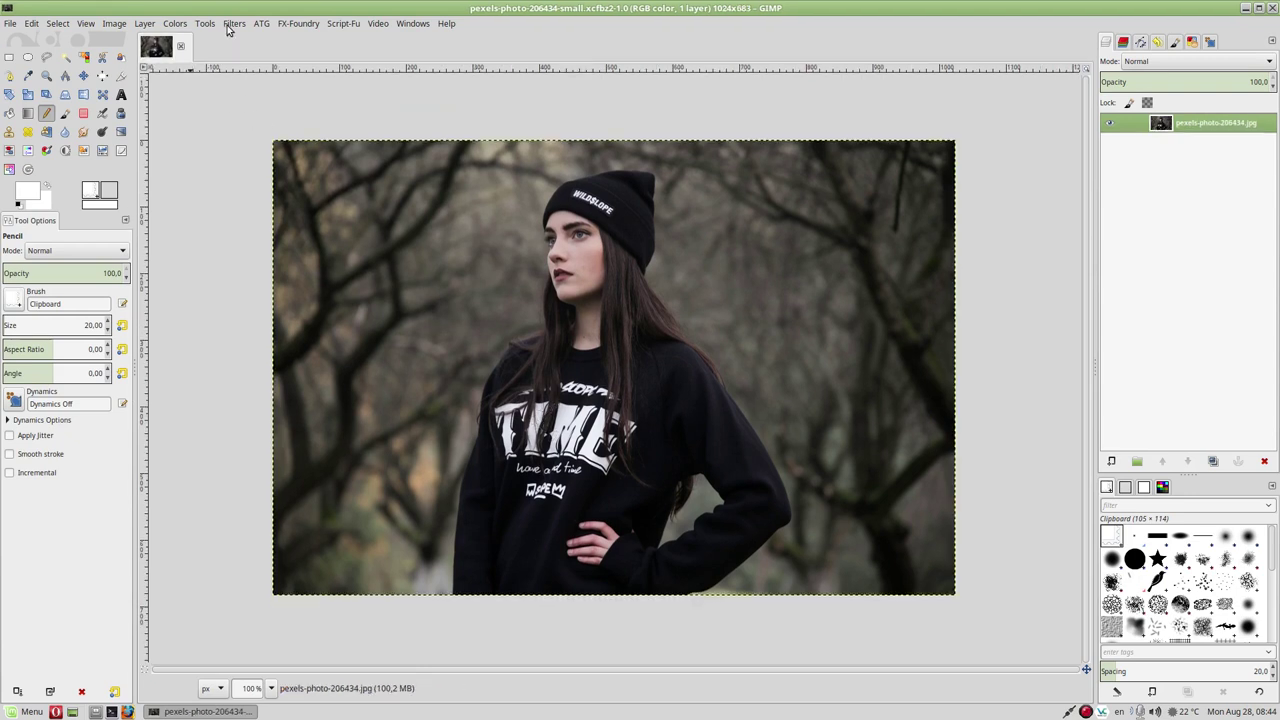
Re-show Simple Border and apply the REC-style viewfinder texture 111026
click(234, 23)
click(270, 53)
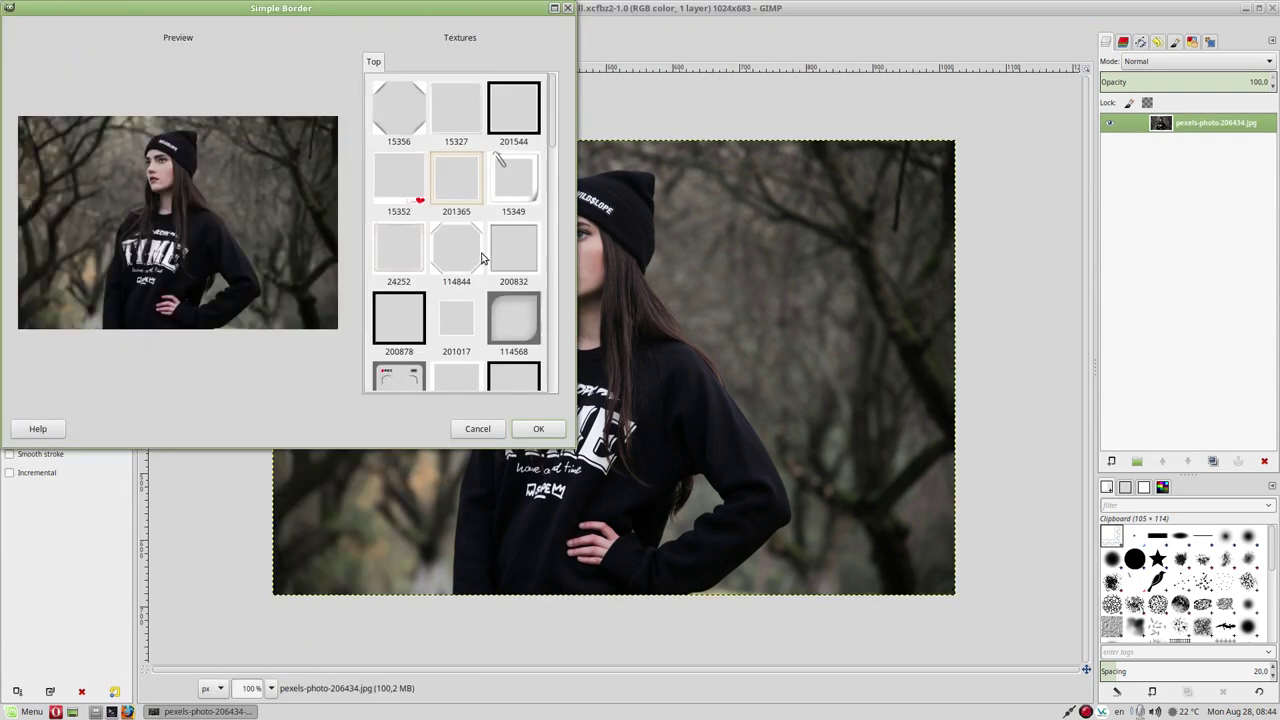
scroll(481, 258, down, 3)
click(390, 225)
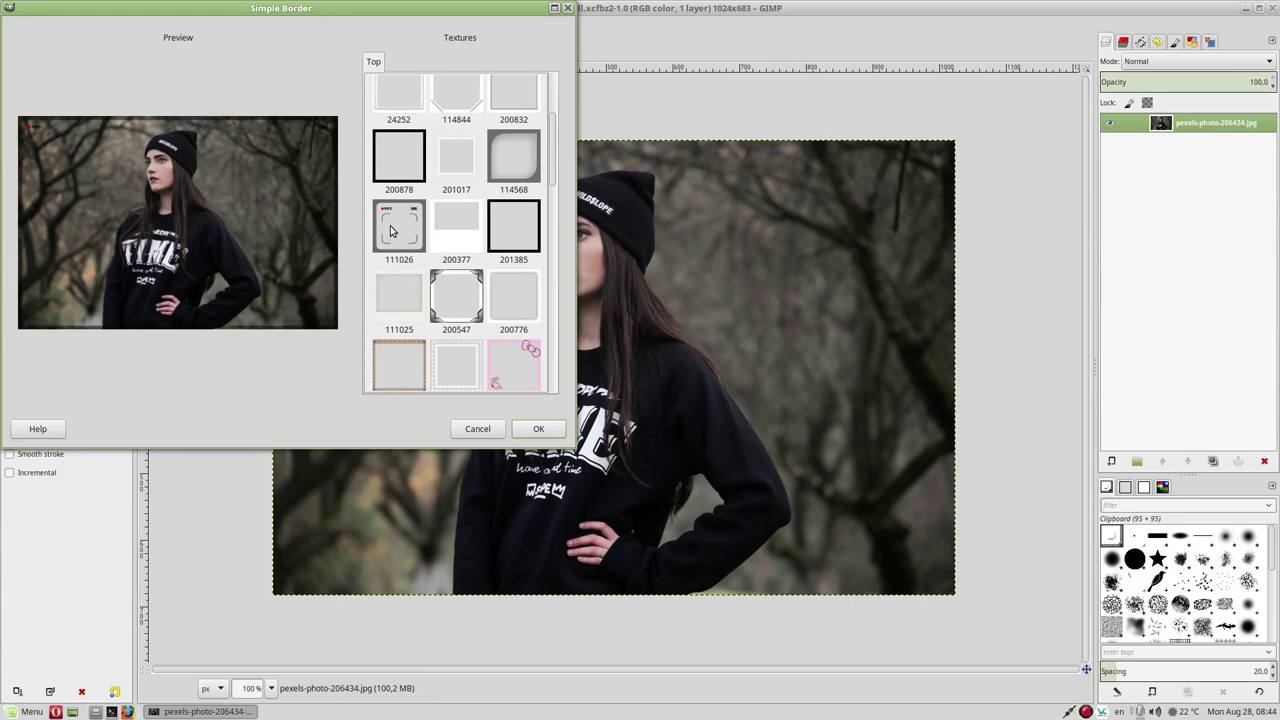
click(536, 429)
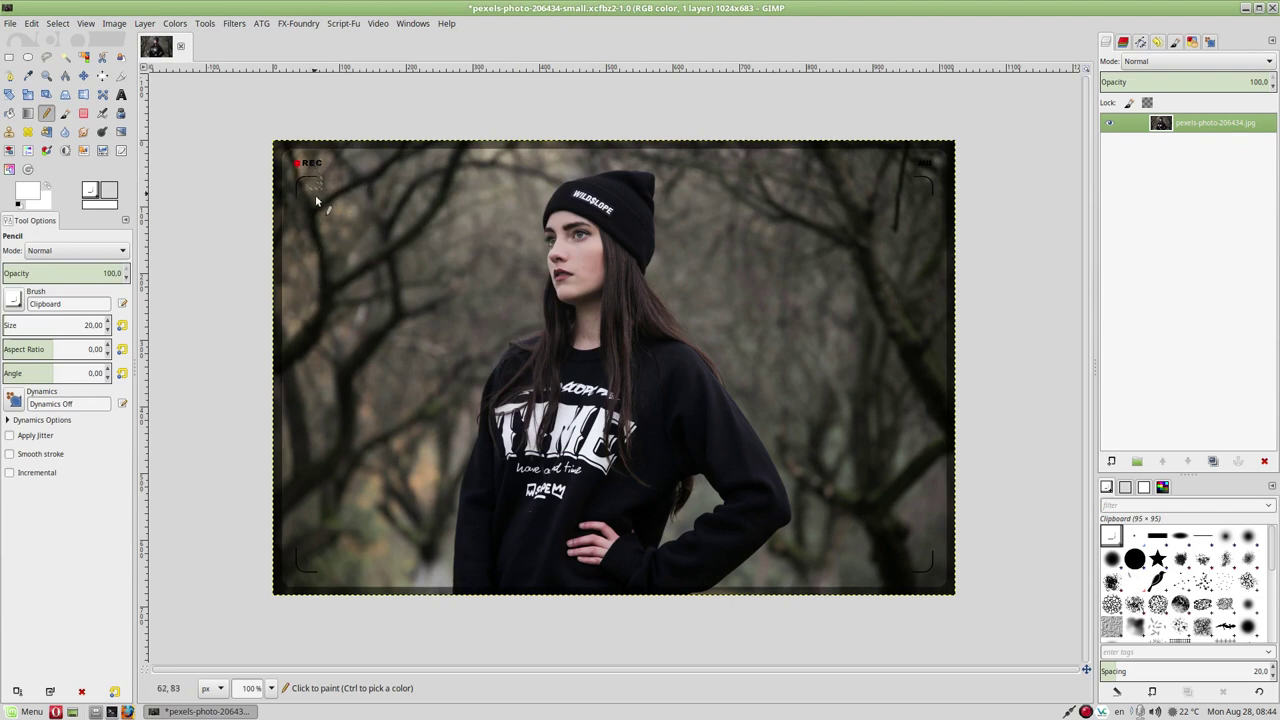
Apply the white scalloped texture 113575, then undo it
scroll(500, 290, down, 5)
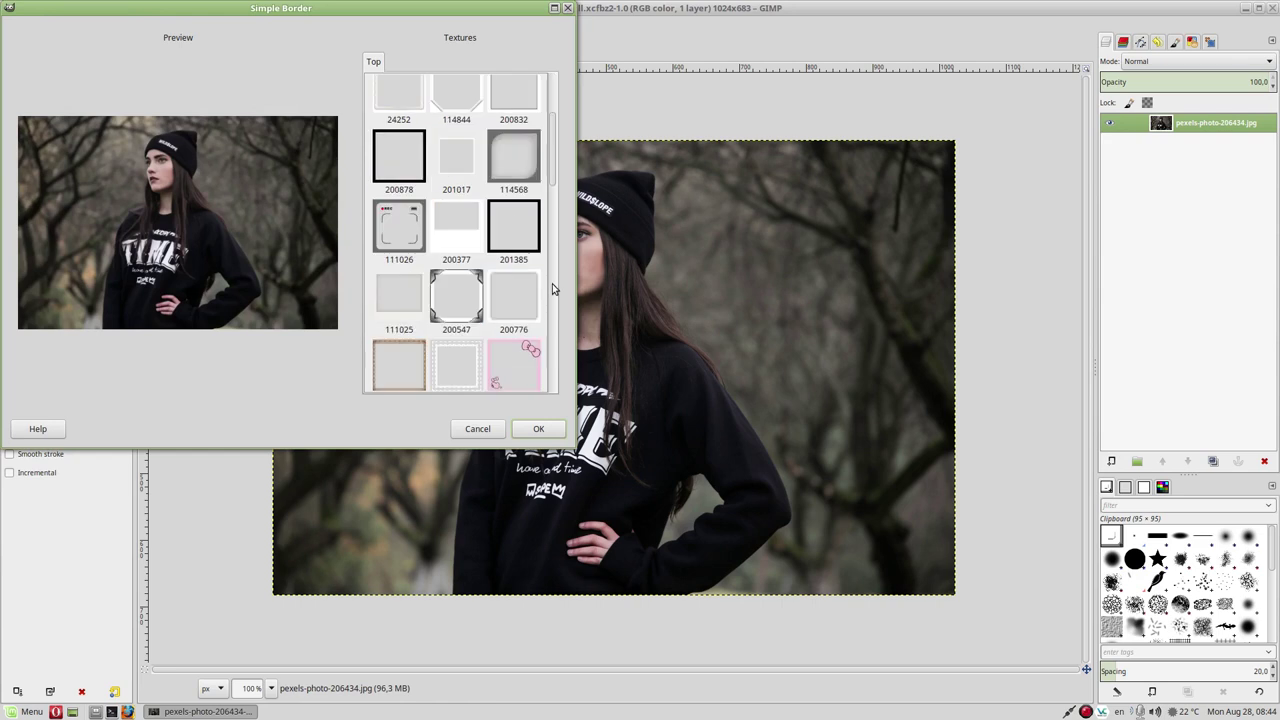
scroll(510, 318, down, 3)
scroll(483, 307, down, 3)
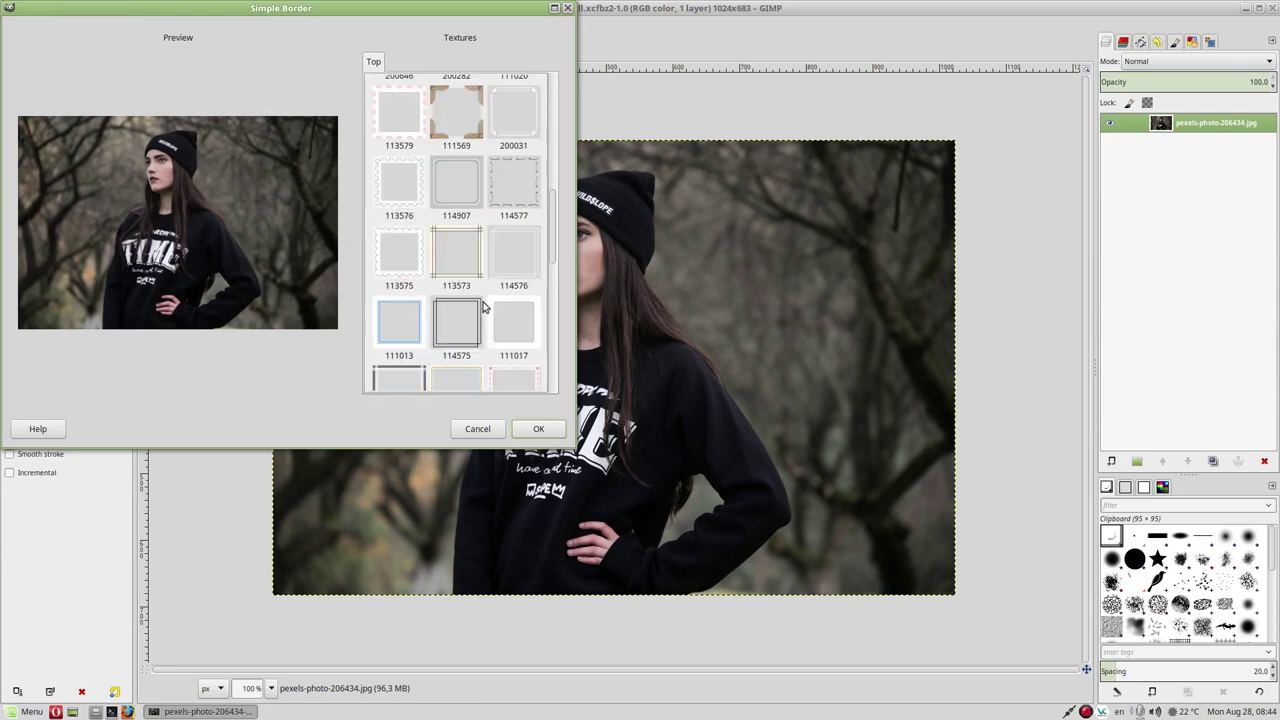
scroll(483, 307, down, 3)
click(403, 161)
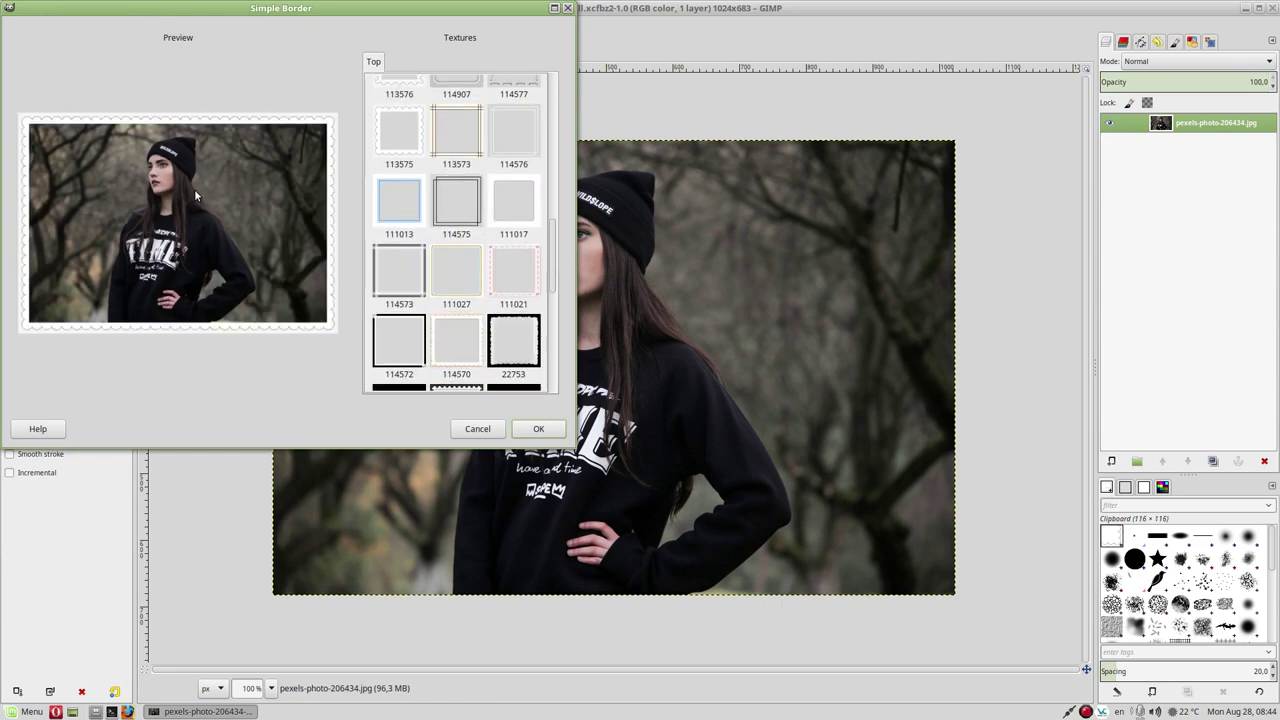
click(536, 429)
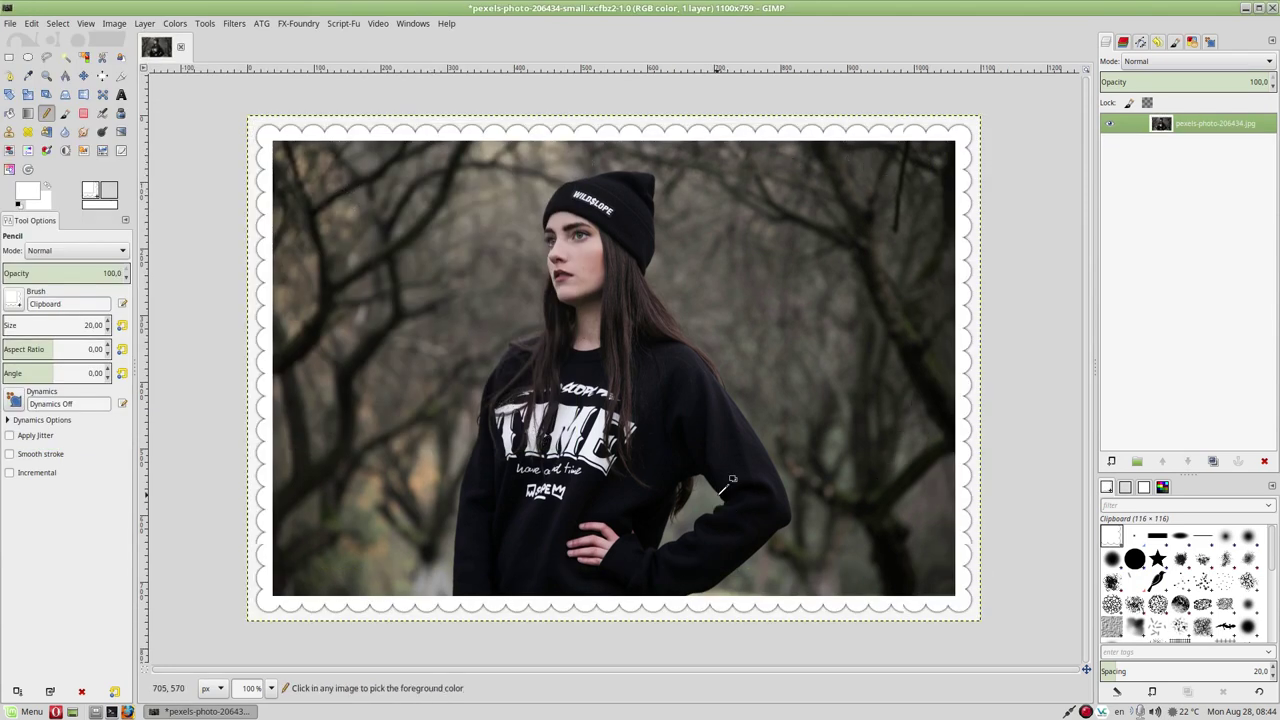
key(ctrl+z)
Apply the film-strip Simple Border texture 15357, enlarging the photo to 1024x773
click(234, 23)
click(238, 57)
scroll(491, 314, down, 1)
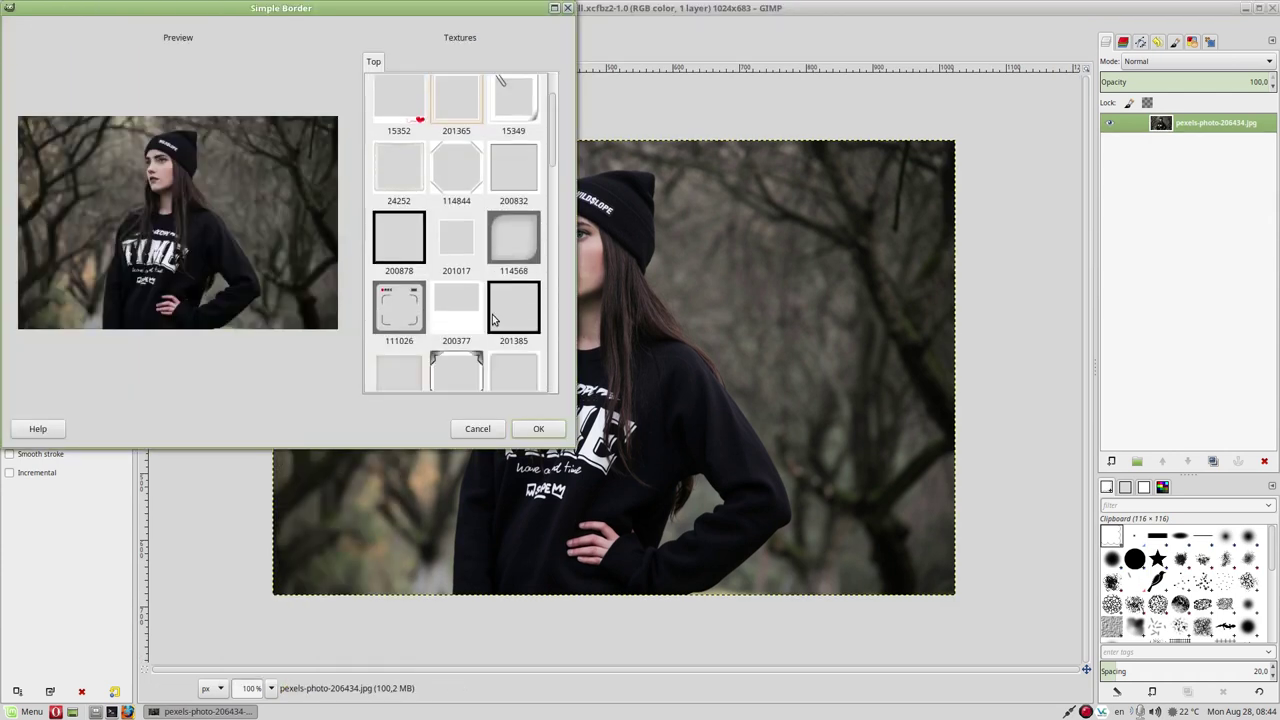
scroll(422, 321, down, 1)
scroll(422, 316, down, 1)
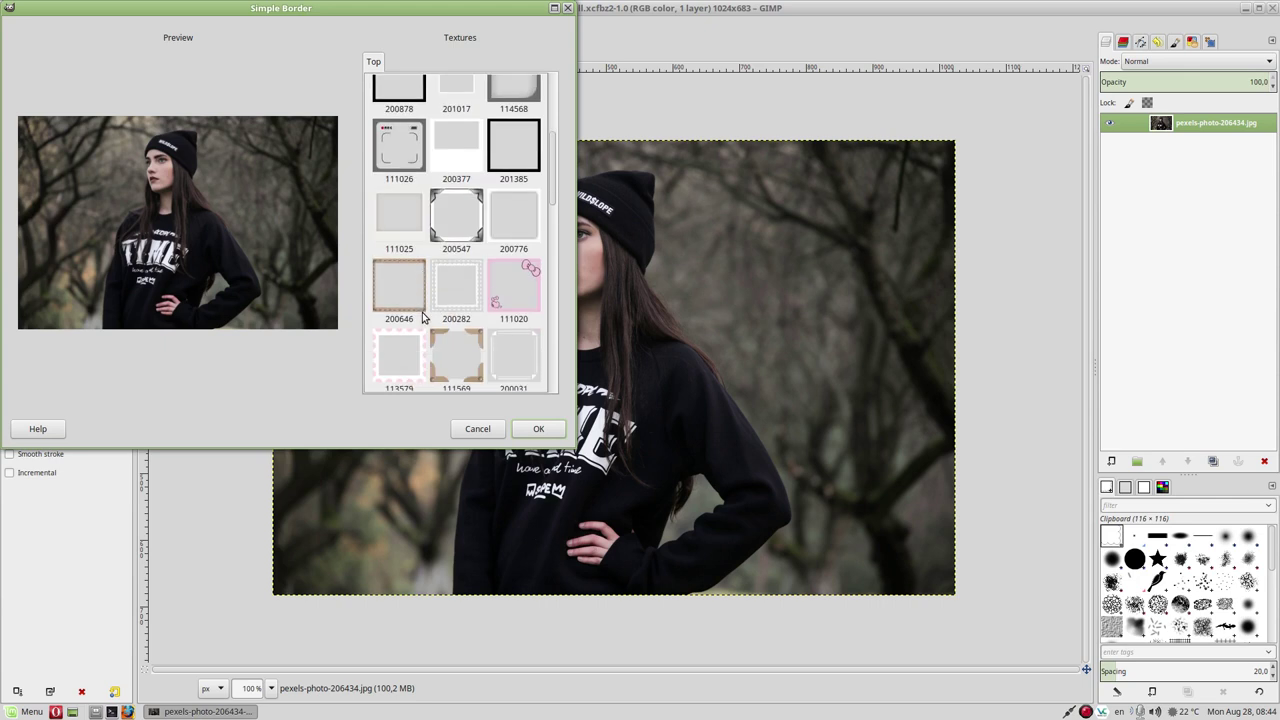
scroll(422, 316, down, 2)
scroll(423, 314, down, 2)
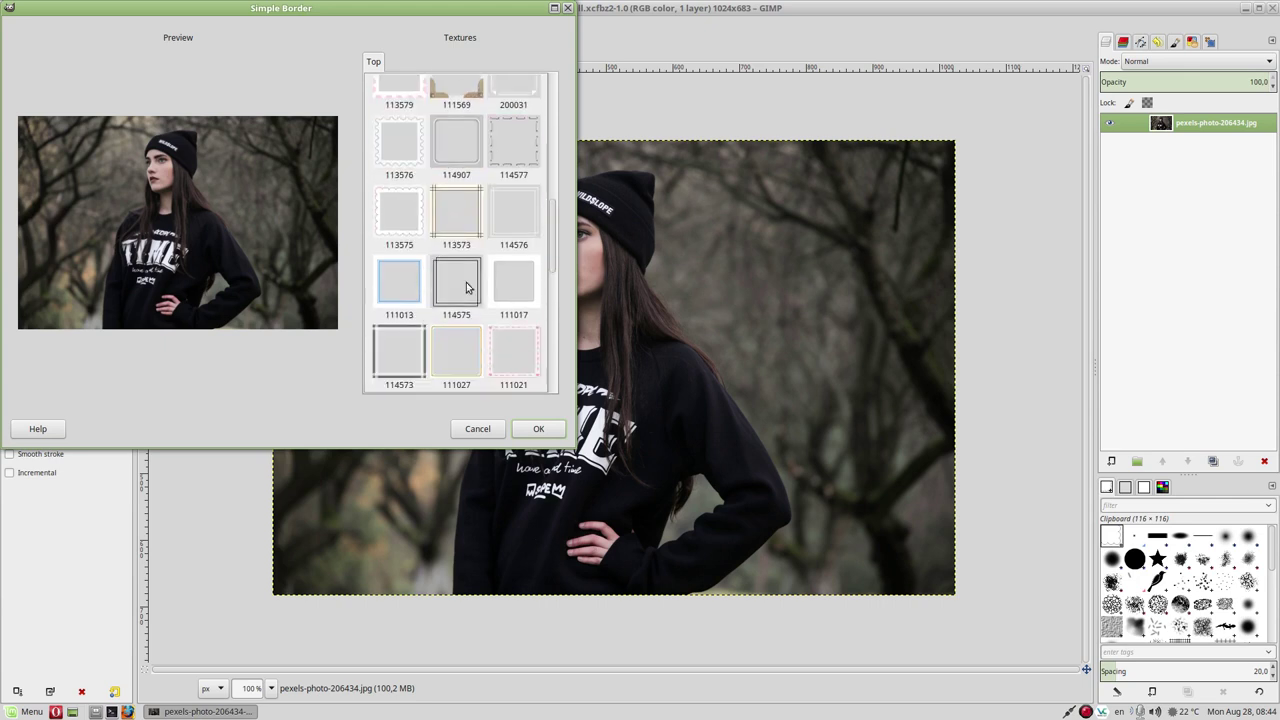
scroll(493, 311, down, 1)
scroll(495, 311, down, 2)
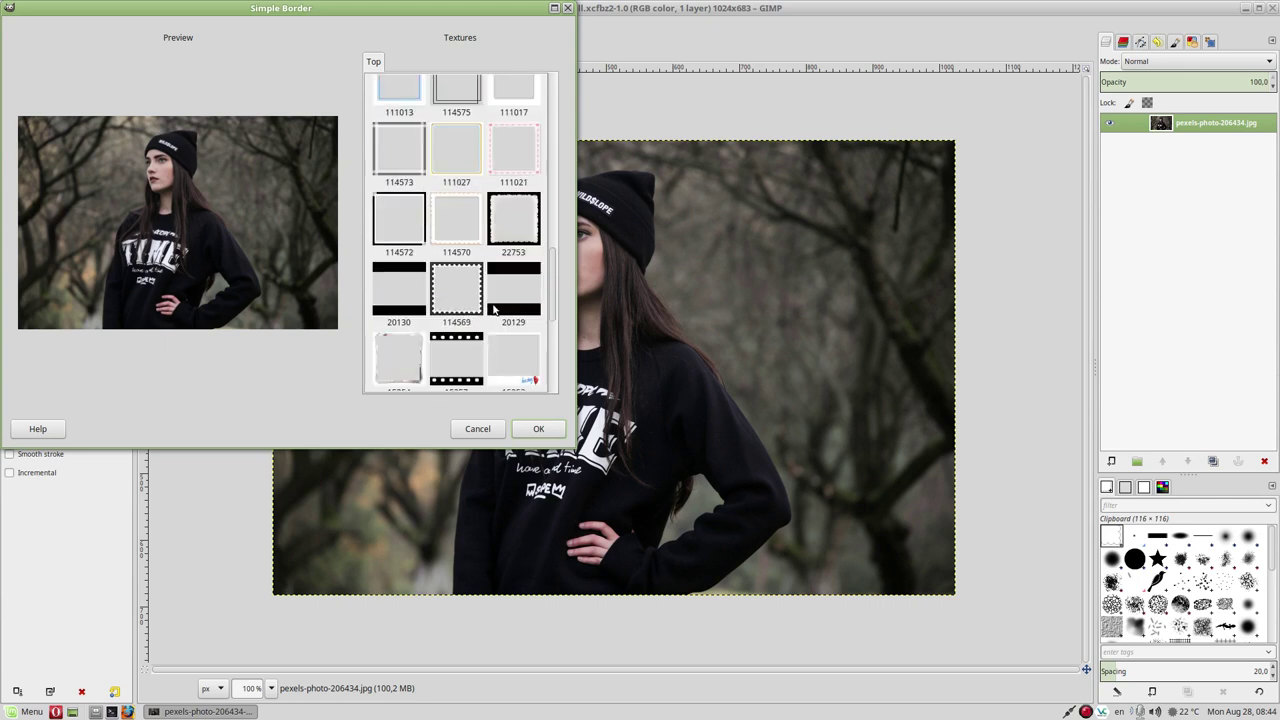
click(460, 369)
scroll(445, 300, down, 2)
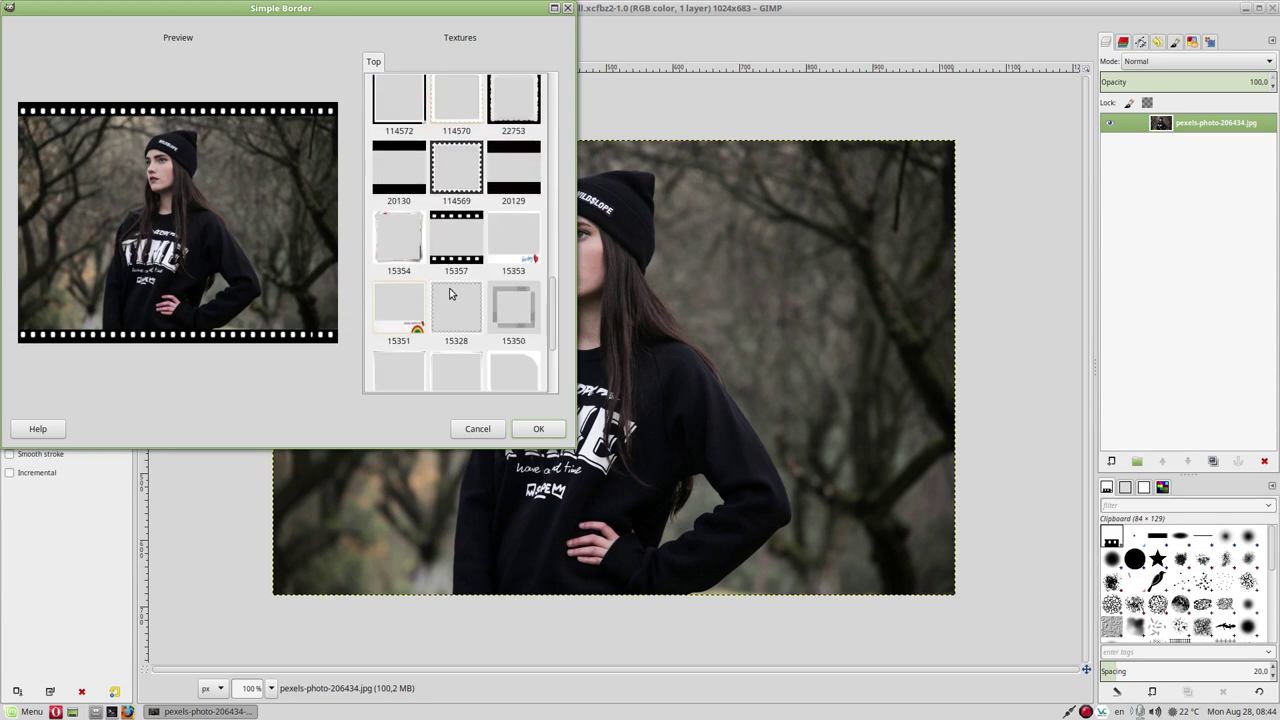
scroll(472, 257, down, 2)
click(539, 428)
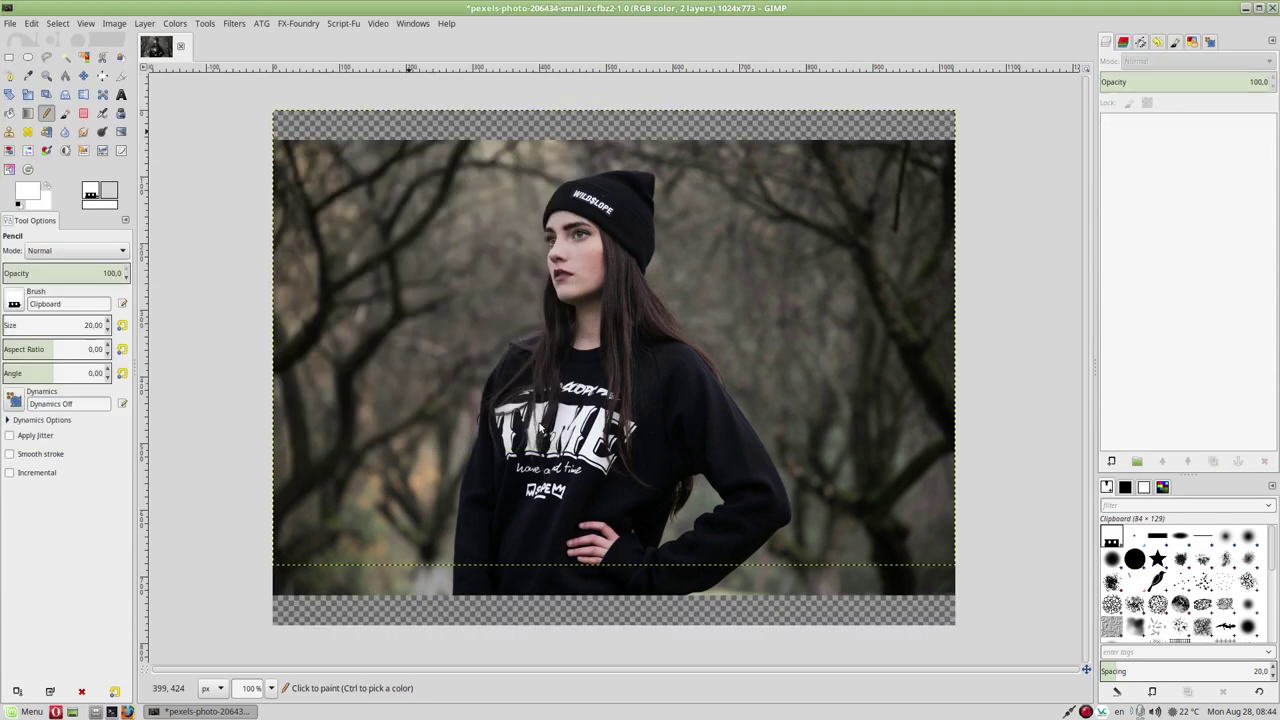
key(ctrl)
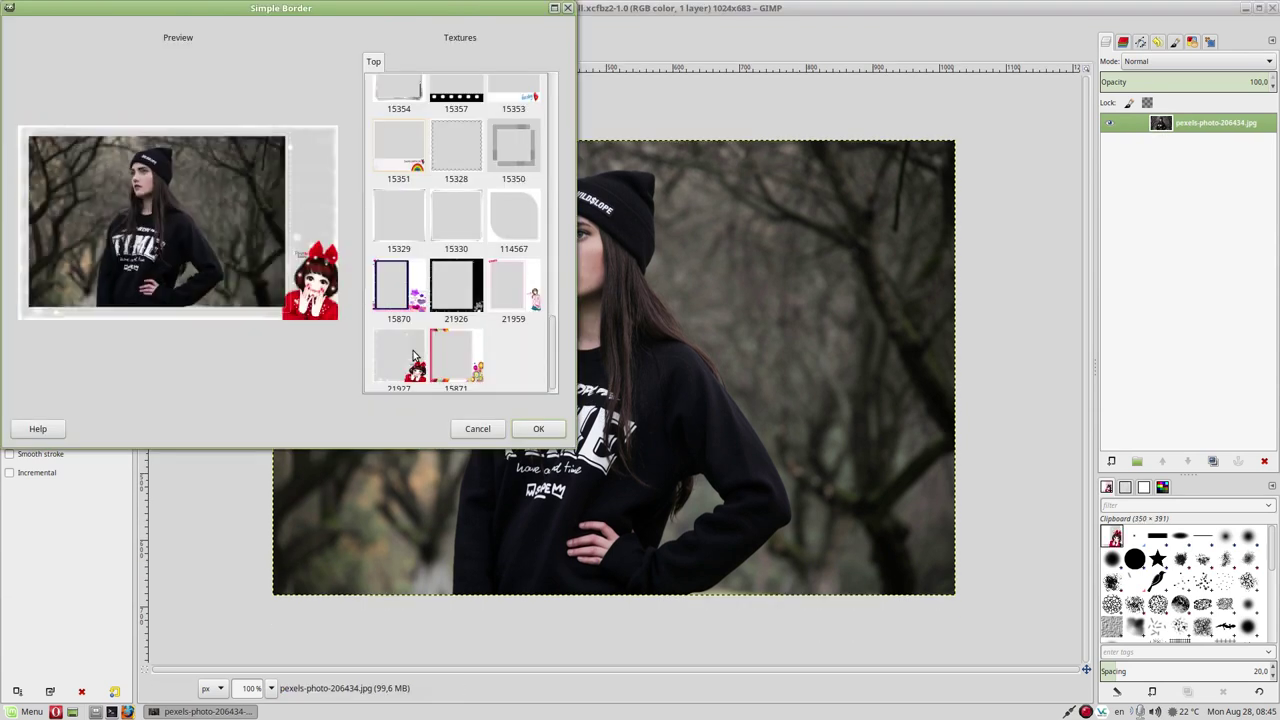
Apply the colourful 'Good Luck' frame 15871, undo it, and reopen Simple Border
click(470, 370)
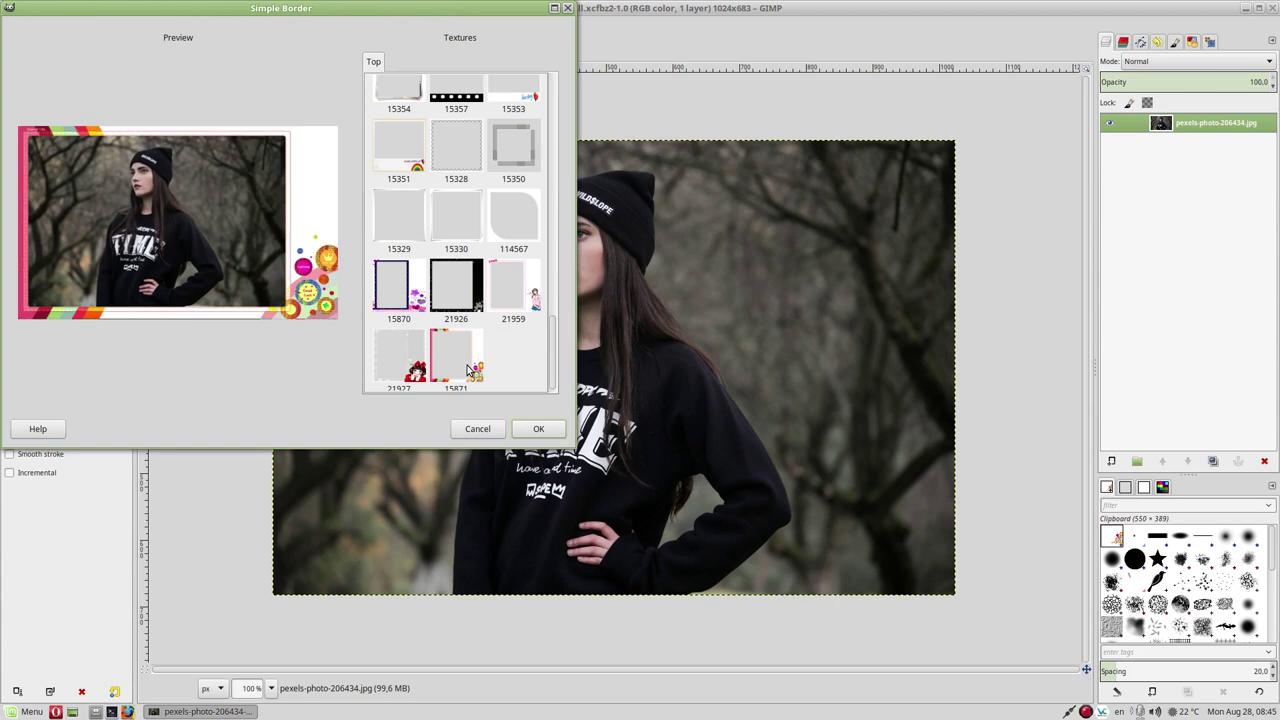
click(538, 430)
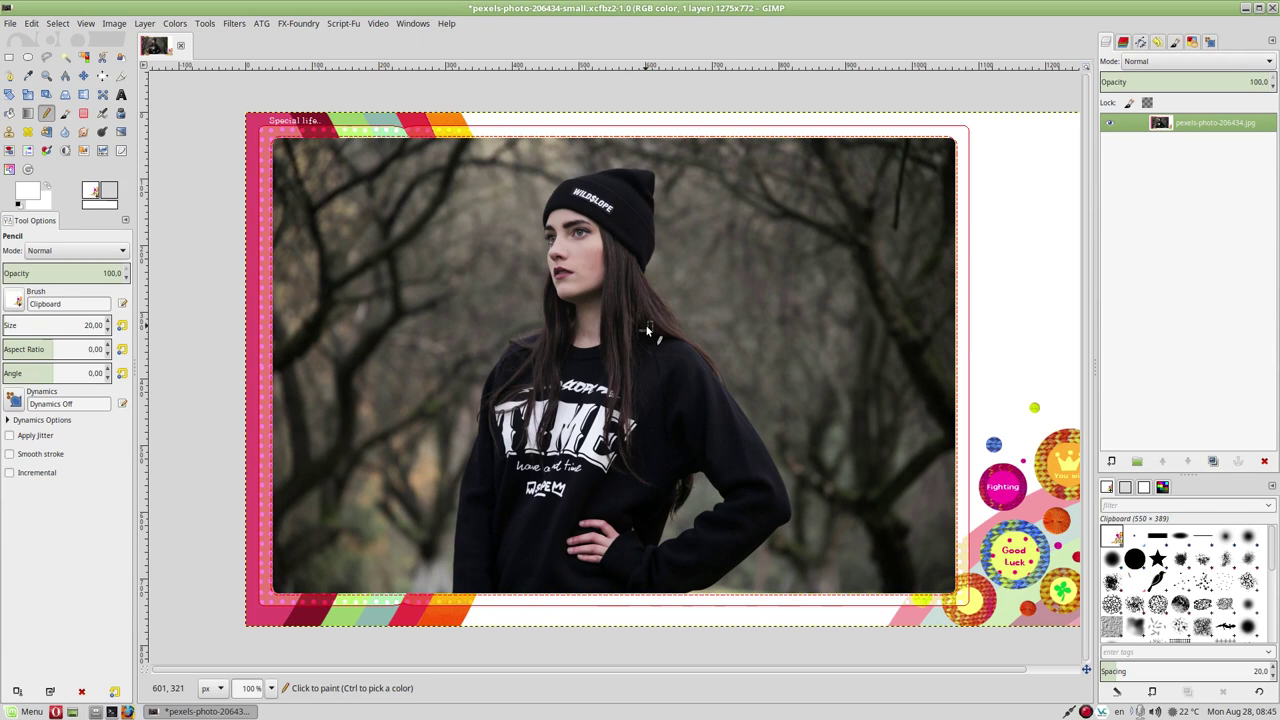
key(ctrl+z)
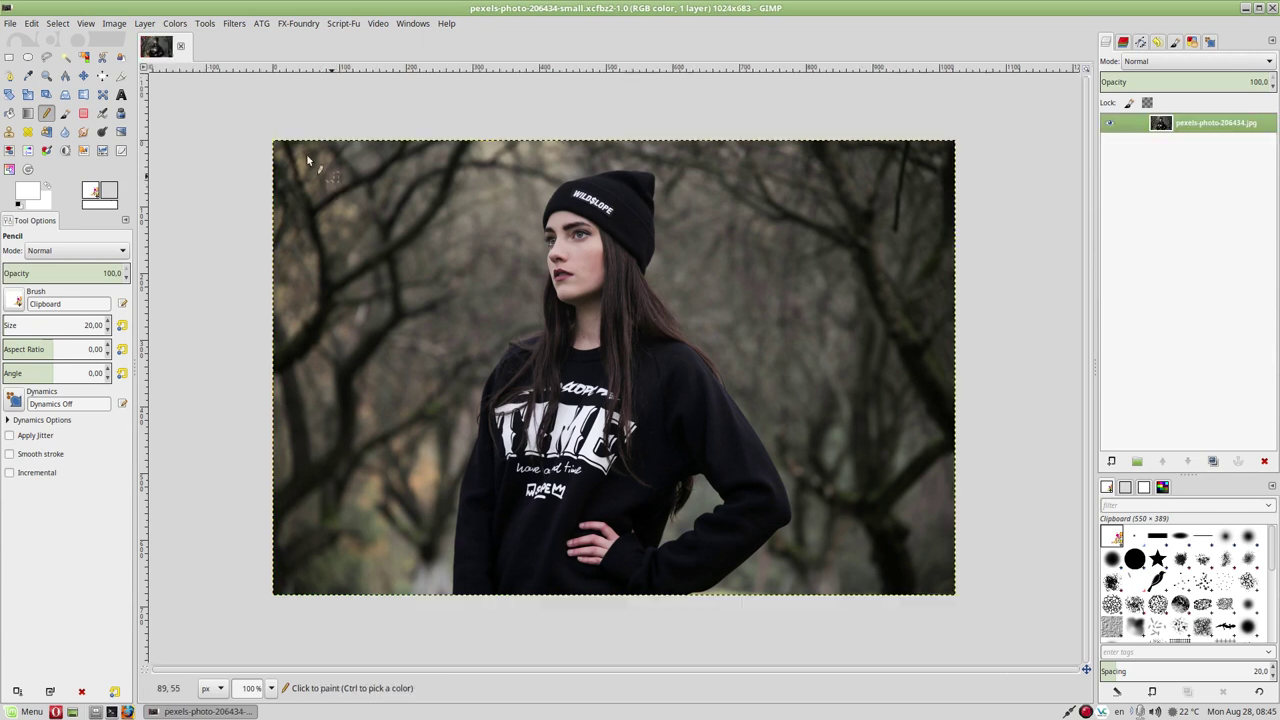
click(233, 23)
mouse_move(246, 178)
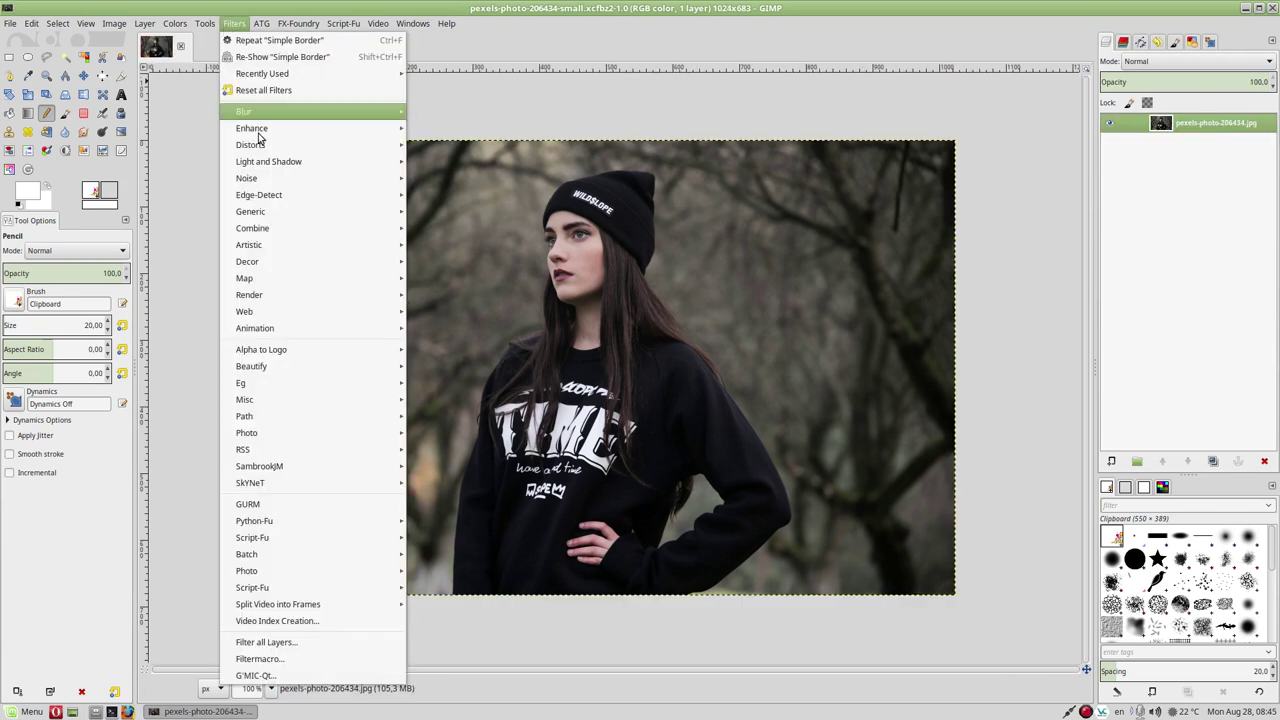
click(280, 57)
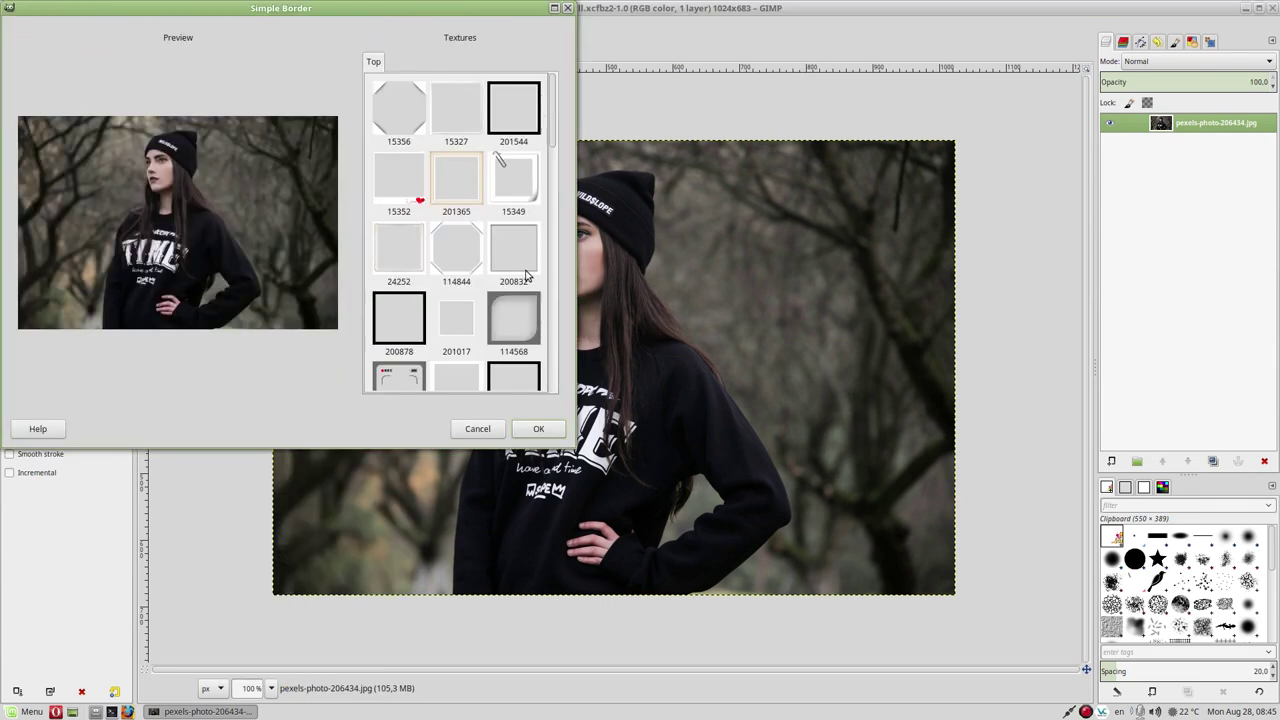
Apply the purple 'Love actually' star border 15870 (1257x772), then undo it
drag(555, 99, 557, 369)
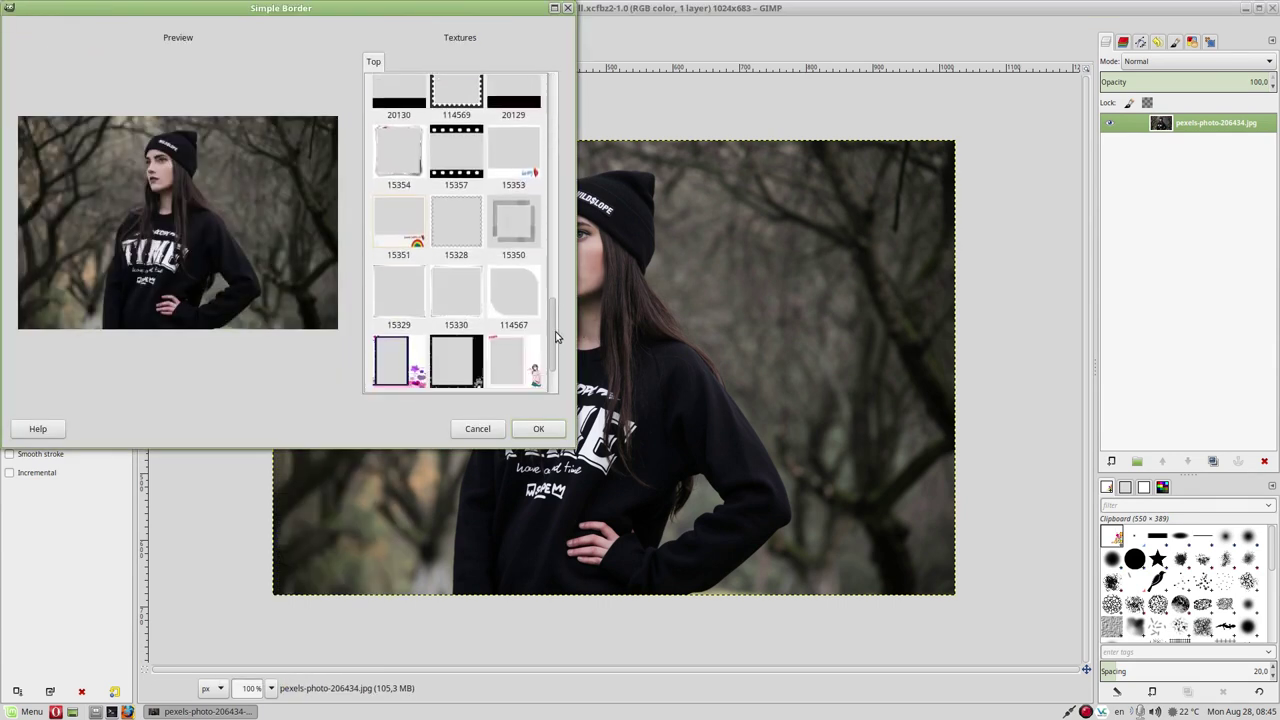
click(406, 288)
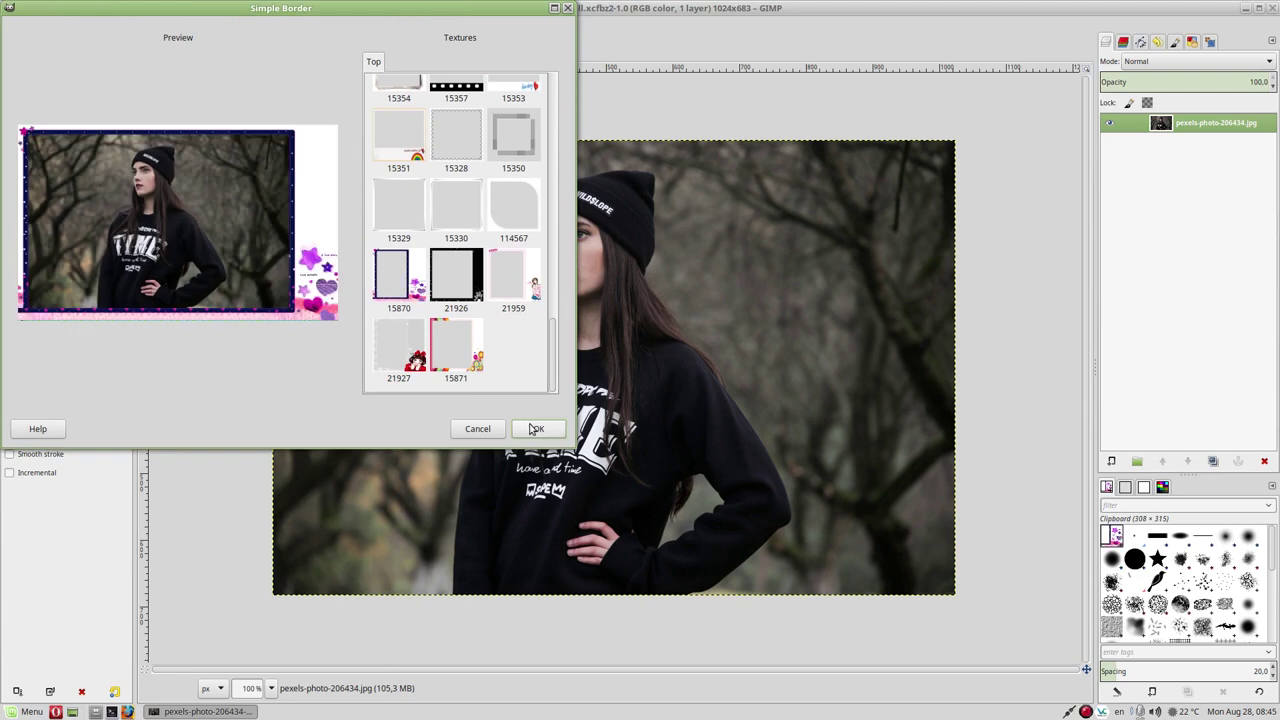
click(534, 428)
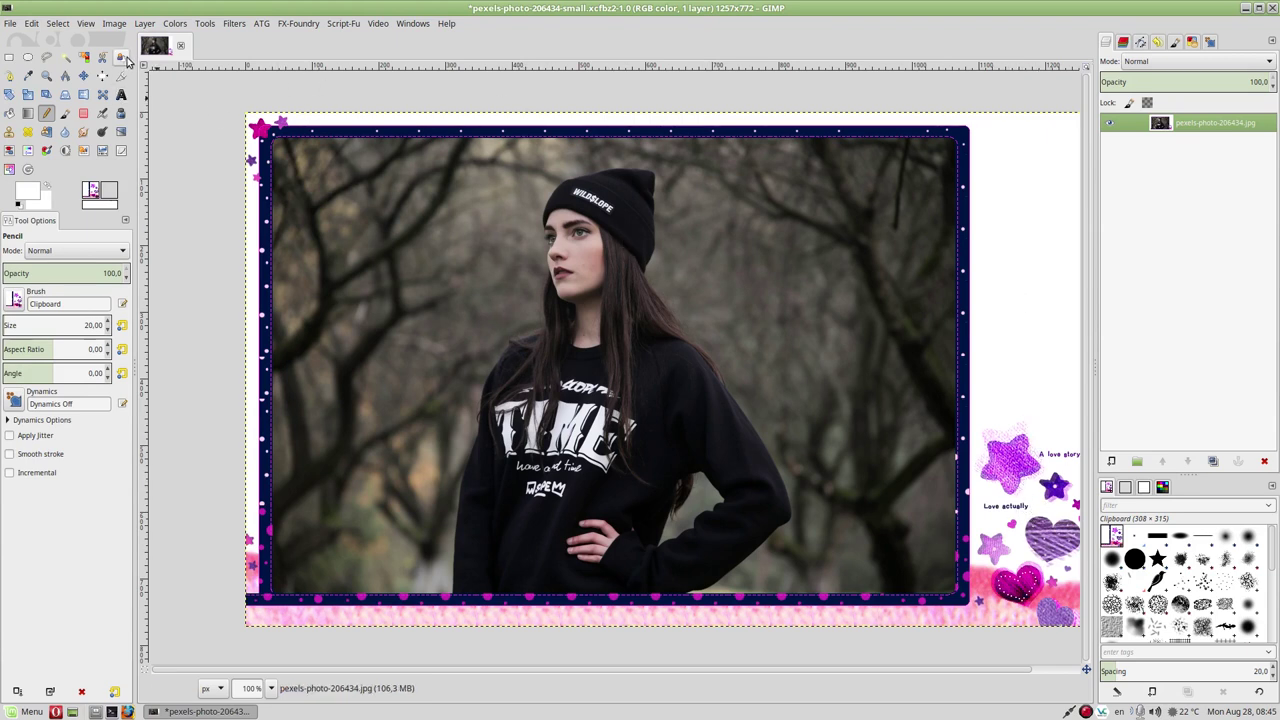
key(ctrl+z)
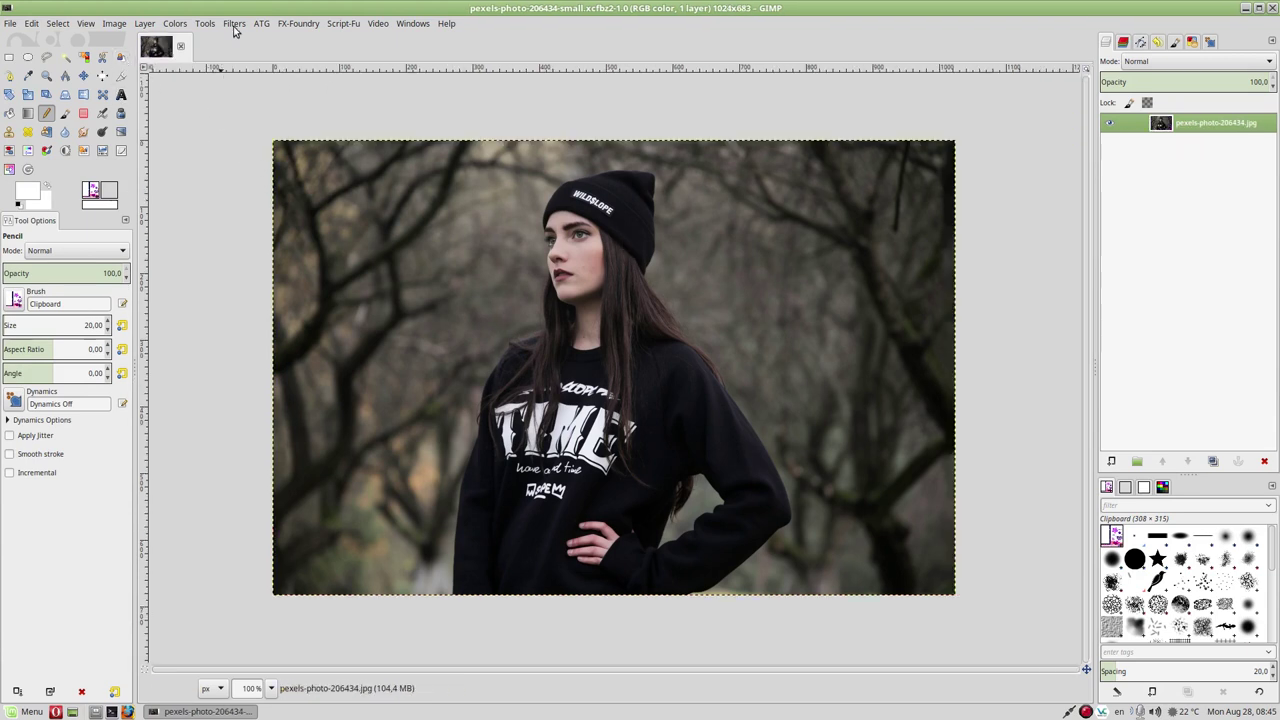
Open Beautify and preview Brightness 13, Contrast 6, Saturation 5 and Definition 32 on the portrait
click(235, 24)
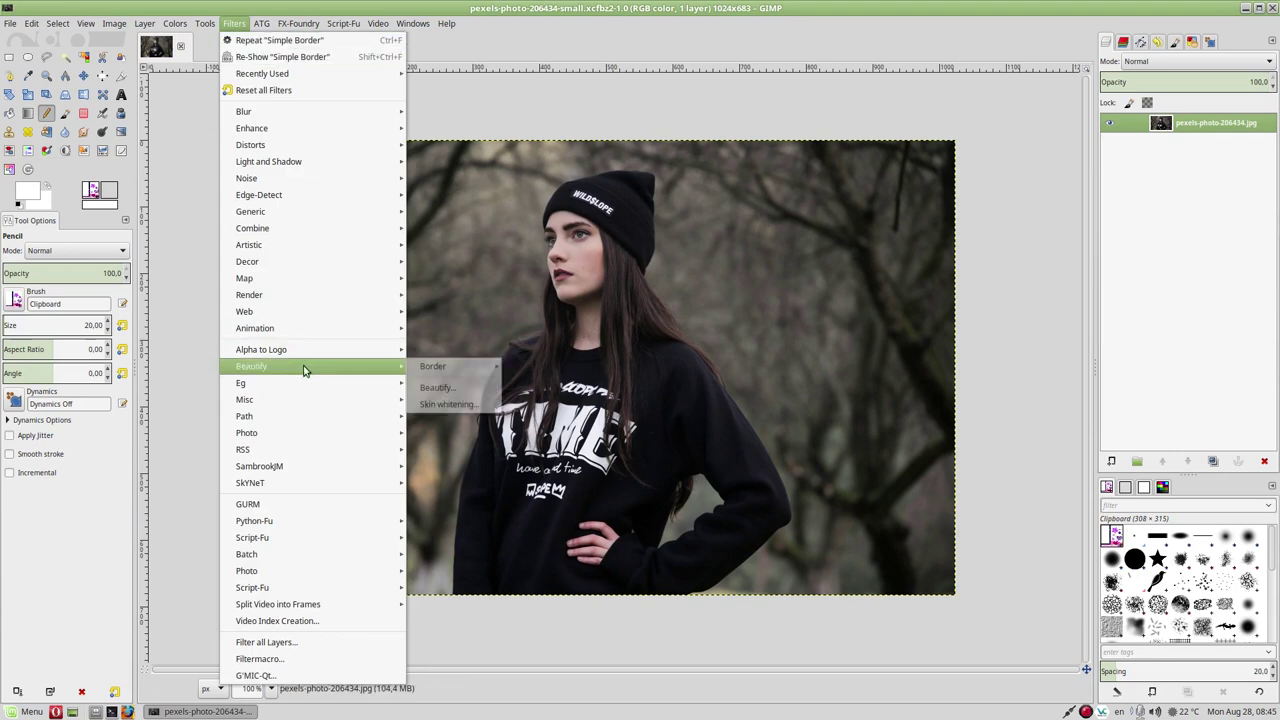
mouse_move(252, 366)
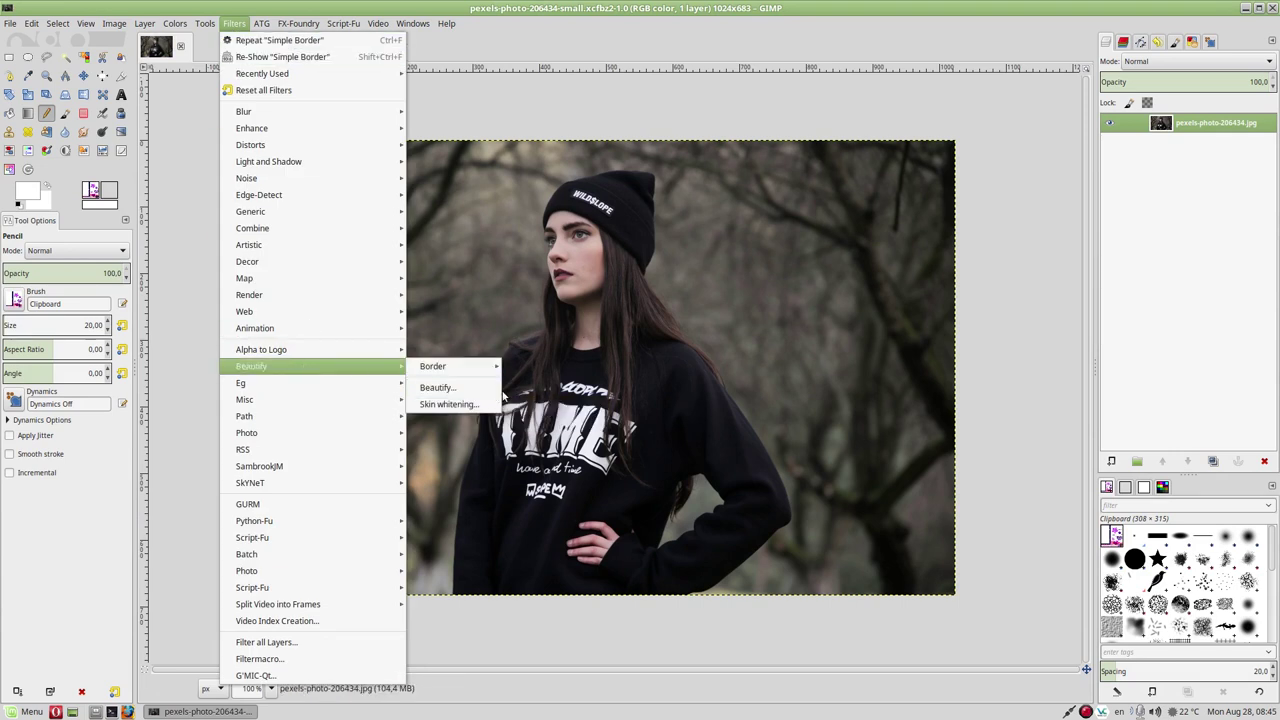
click(447, 391)
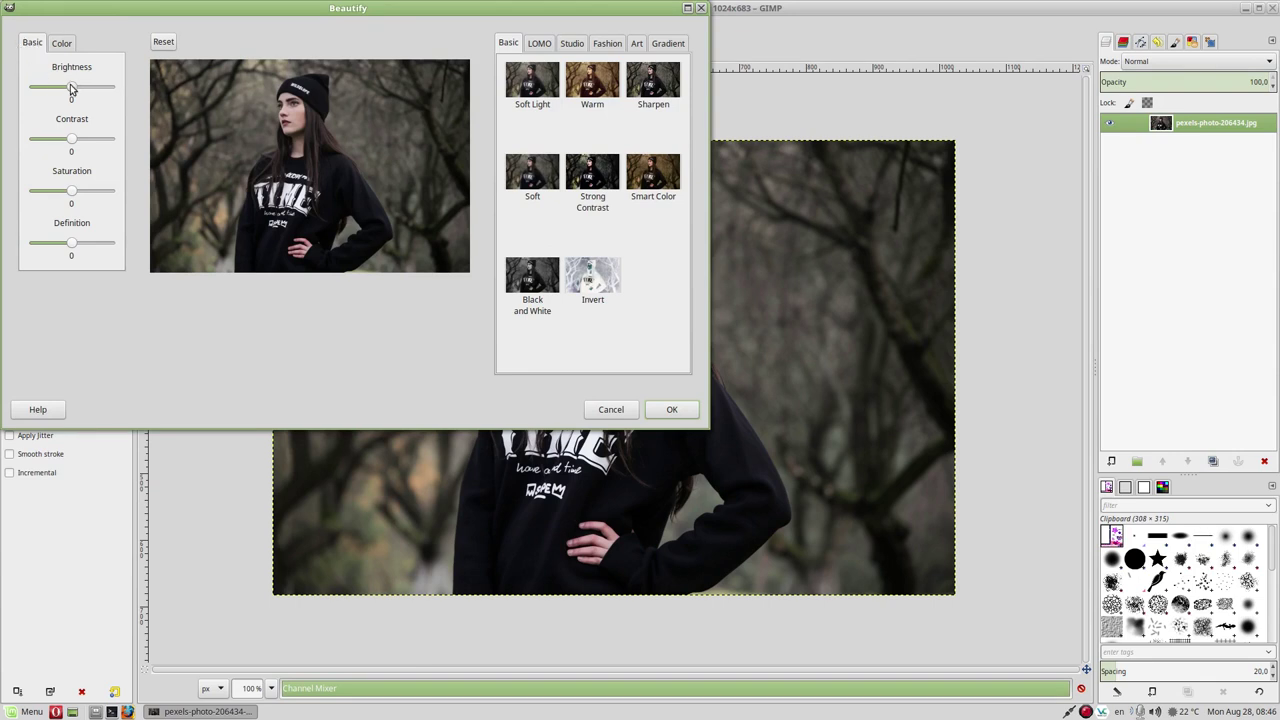
mouse_move(70, 88)
mouse_down()
mouse_move(89, 88)
mouse_move(71, 90)
mouse_up()
drag(71, 139, 109, 140)
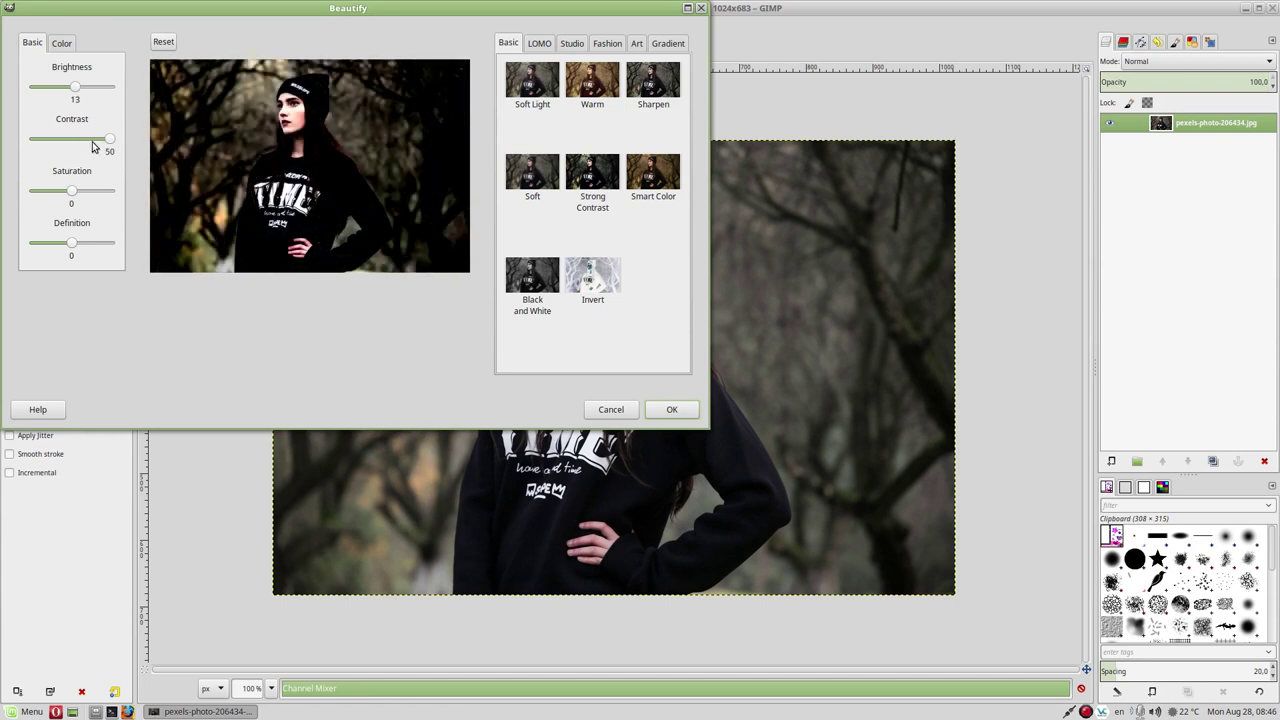
drag(110, 142, 76, 140)
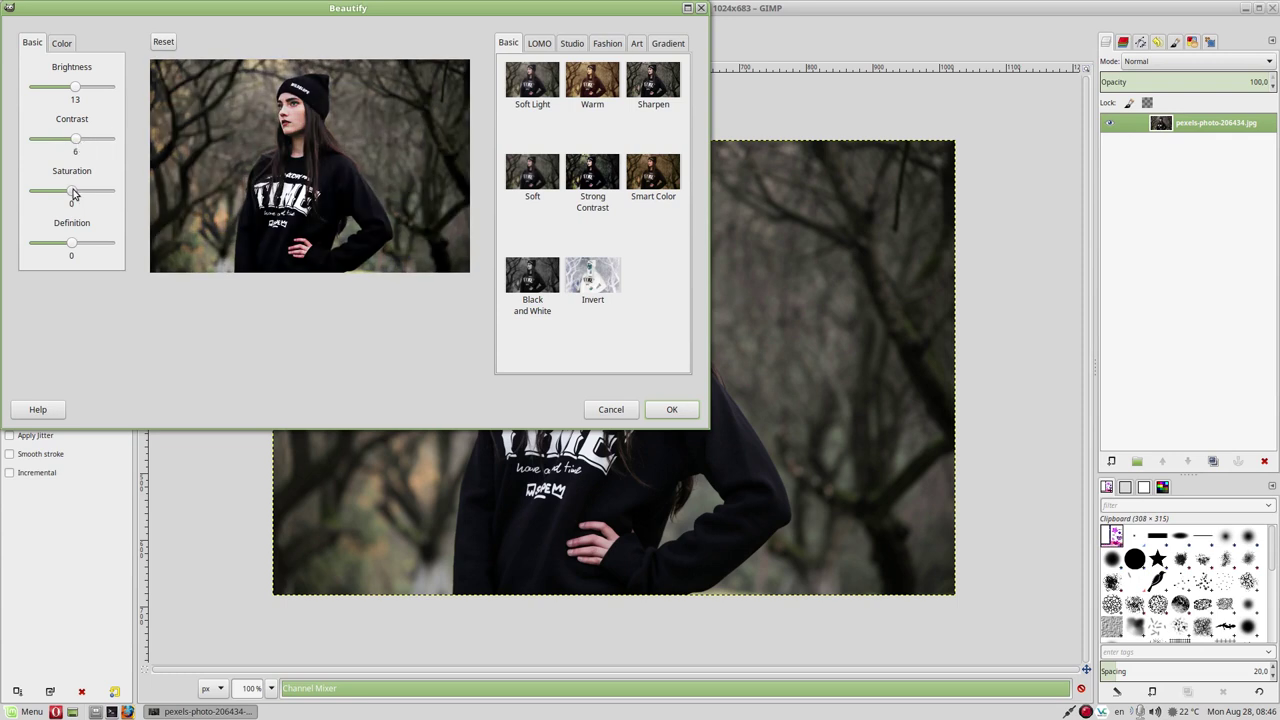
drag(76, 193, 80, 193)
drag(82, 243, 83, 242)
drag(83, 242, 97, 248)
Trial a cyan-red shift of 6 and Hue 69, then reset all Beautify sliders to 0
click(62, 43)
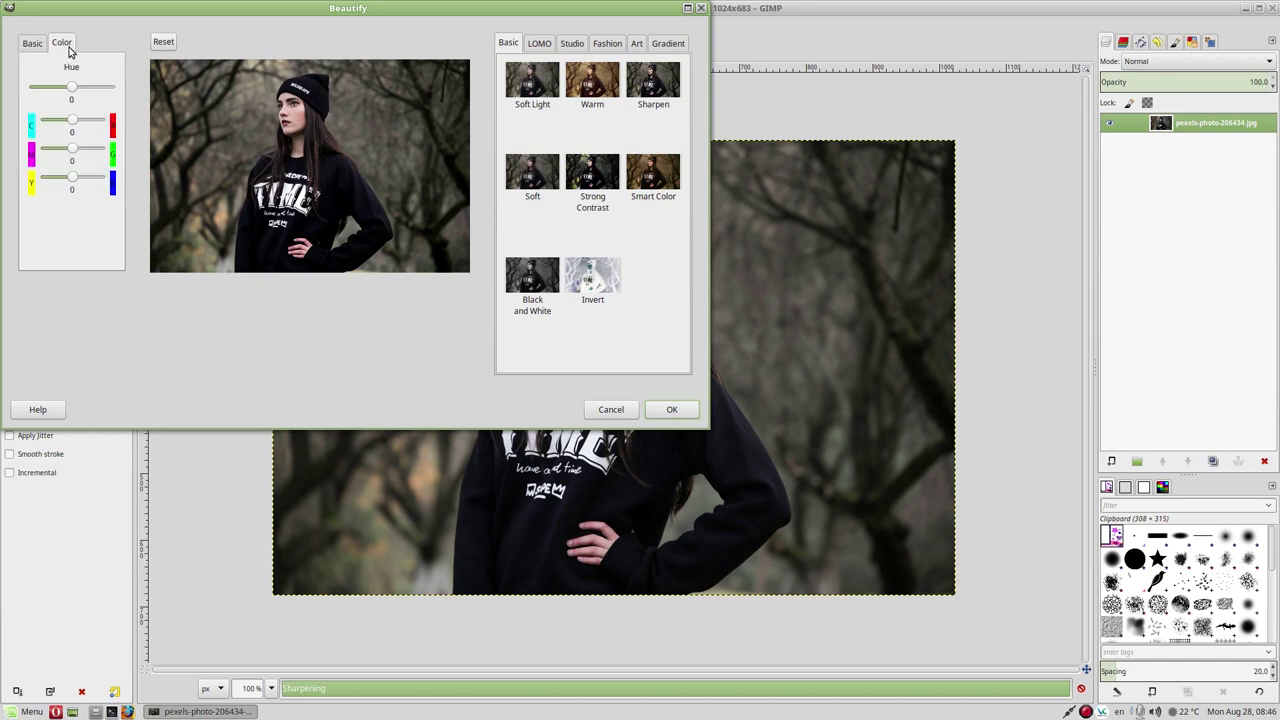
drag(72, 122, 80, 121)
drag(76, 91, 86, 89)
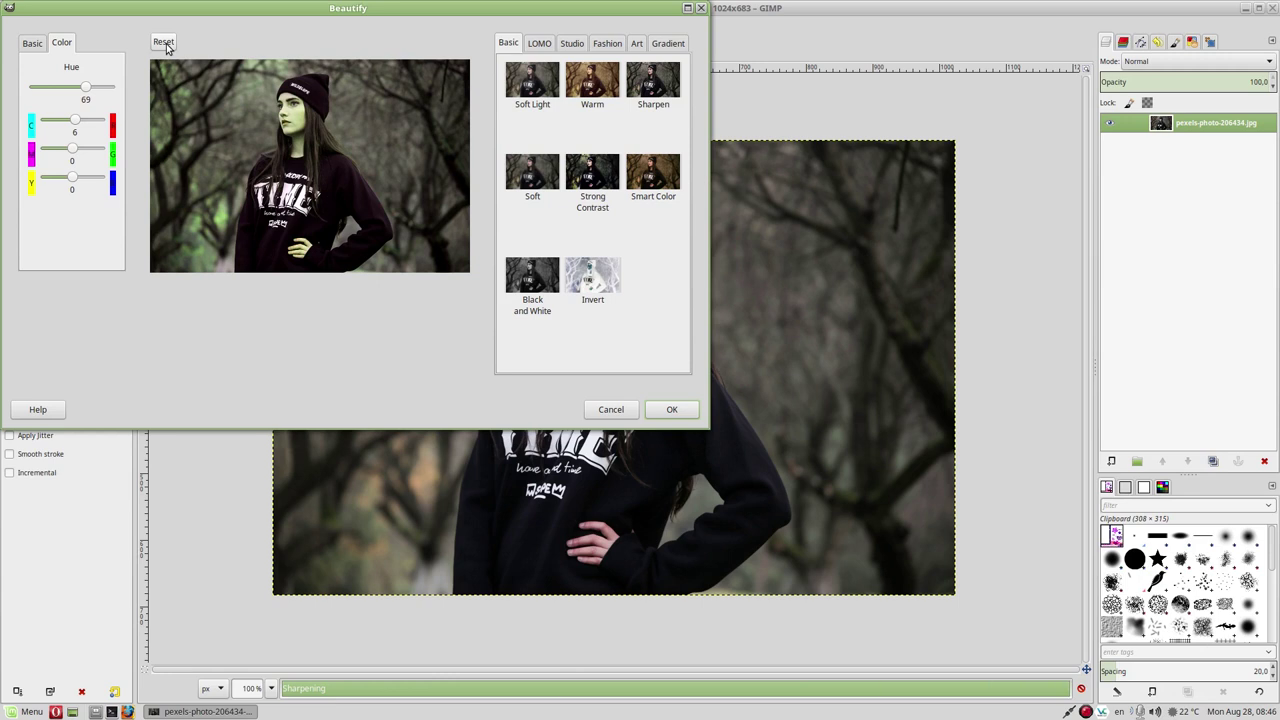
click(164, 42)
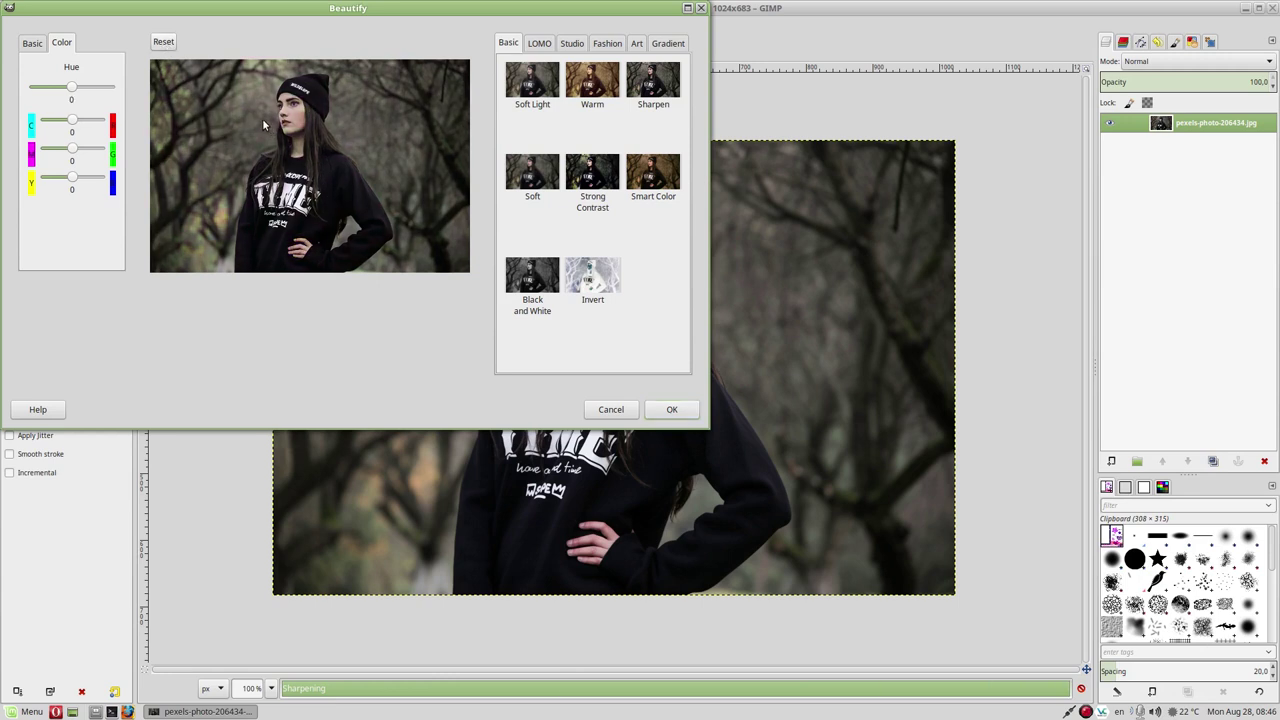
click(33, 45)
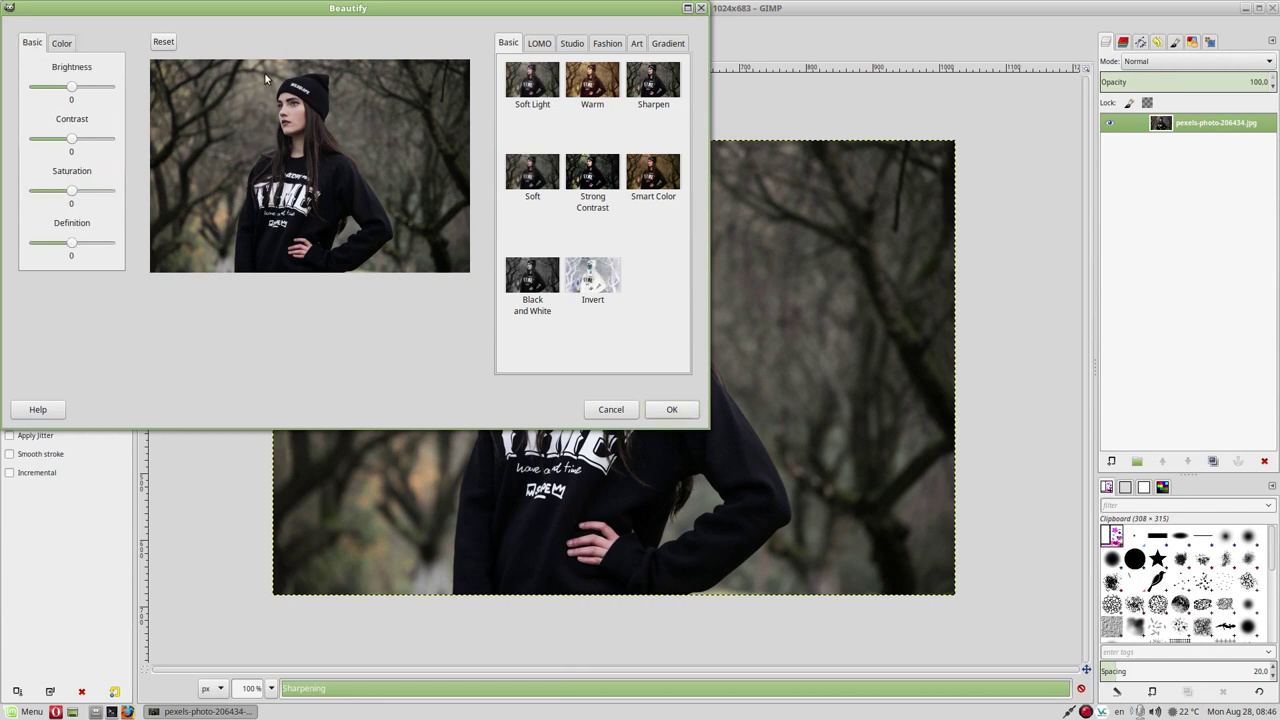
click(539, 47)
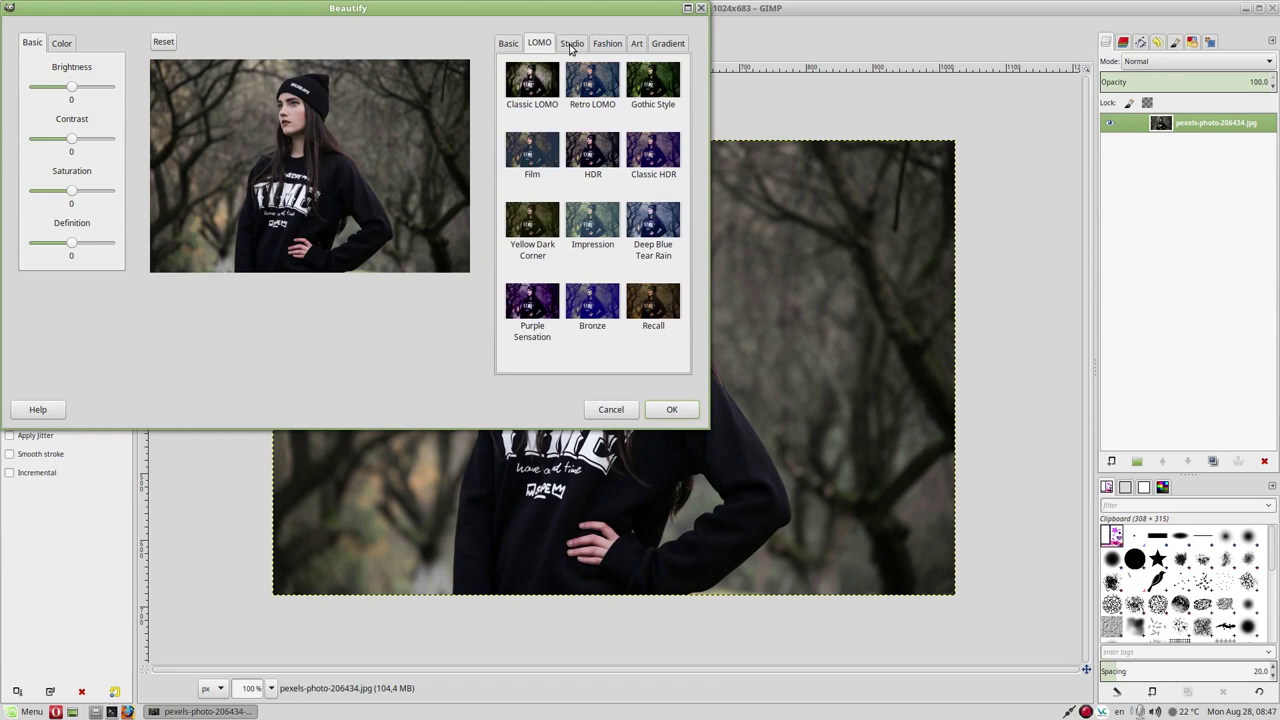
scroll(617, 49, down, 1)
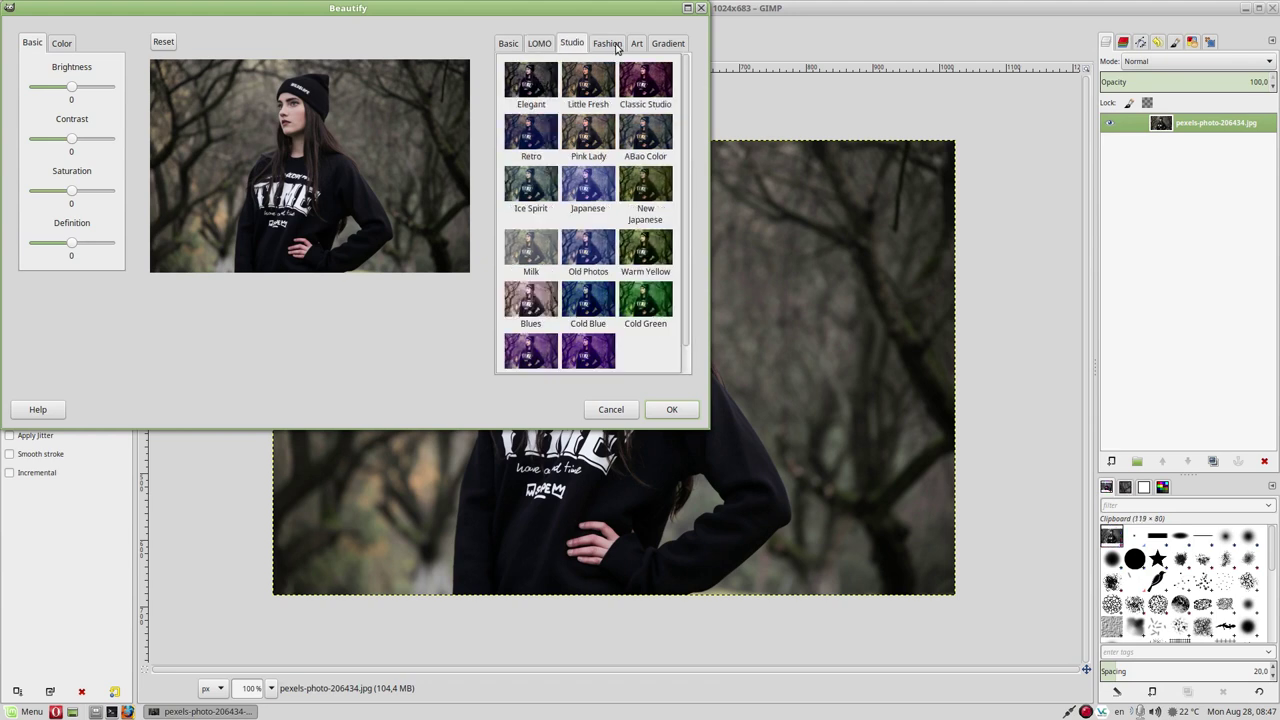
scroll(617, 48, down, 1)
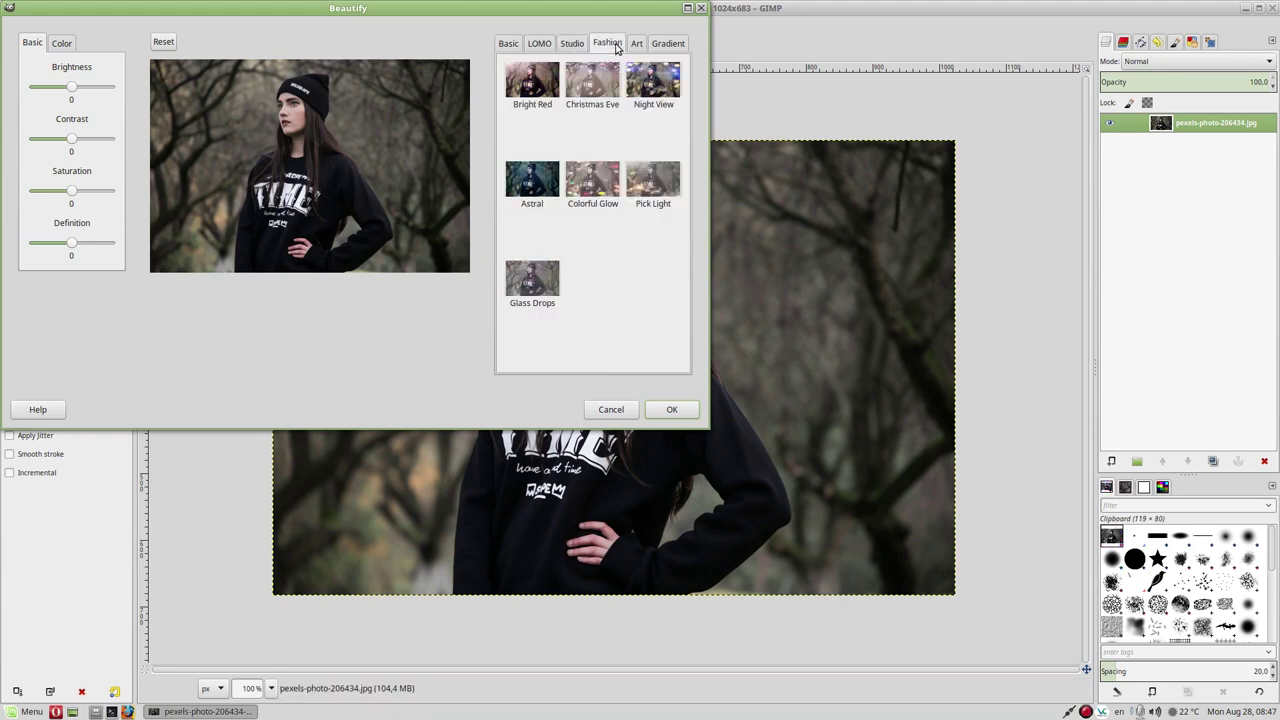
click(507, 46)
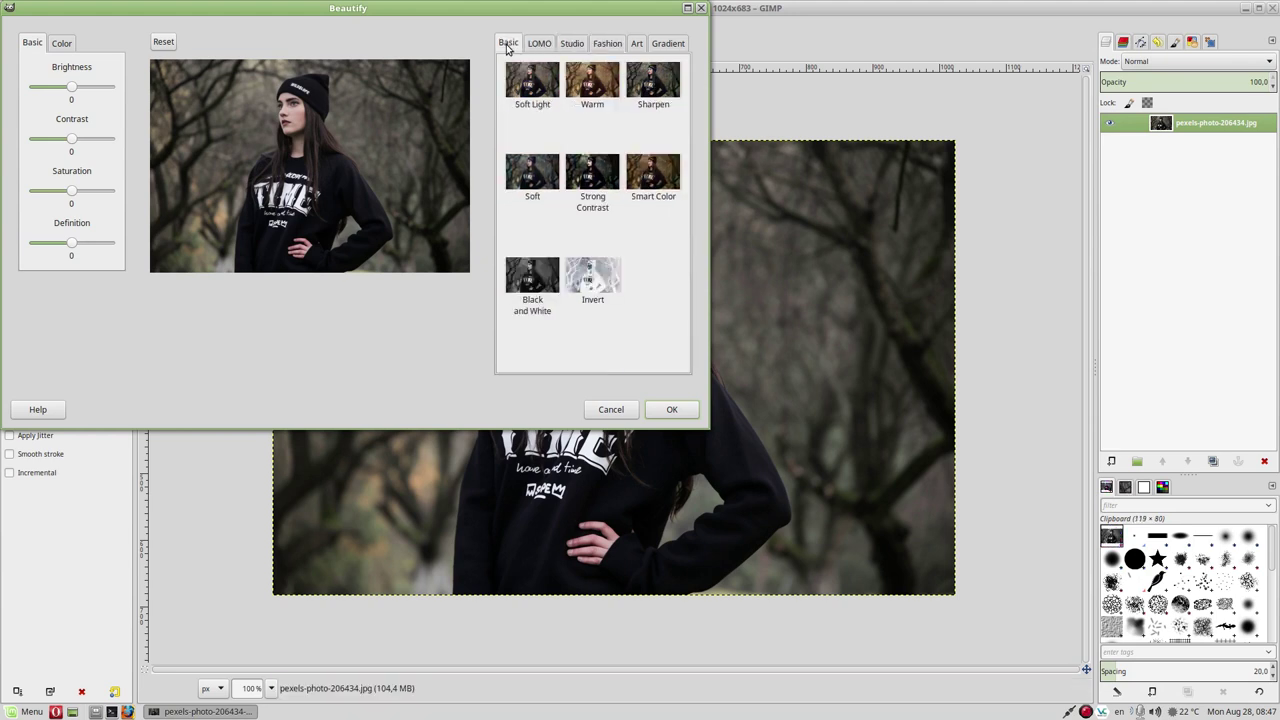
click(546, 93)
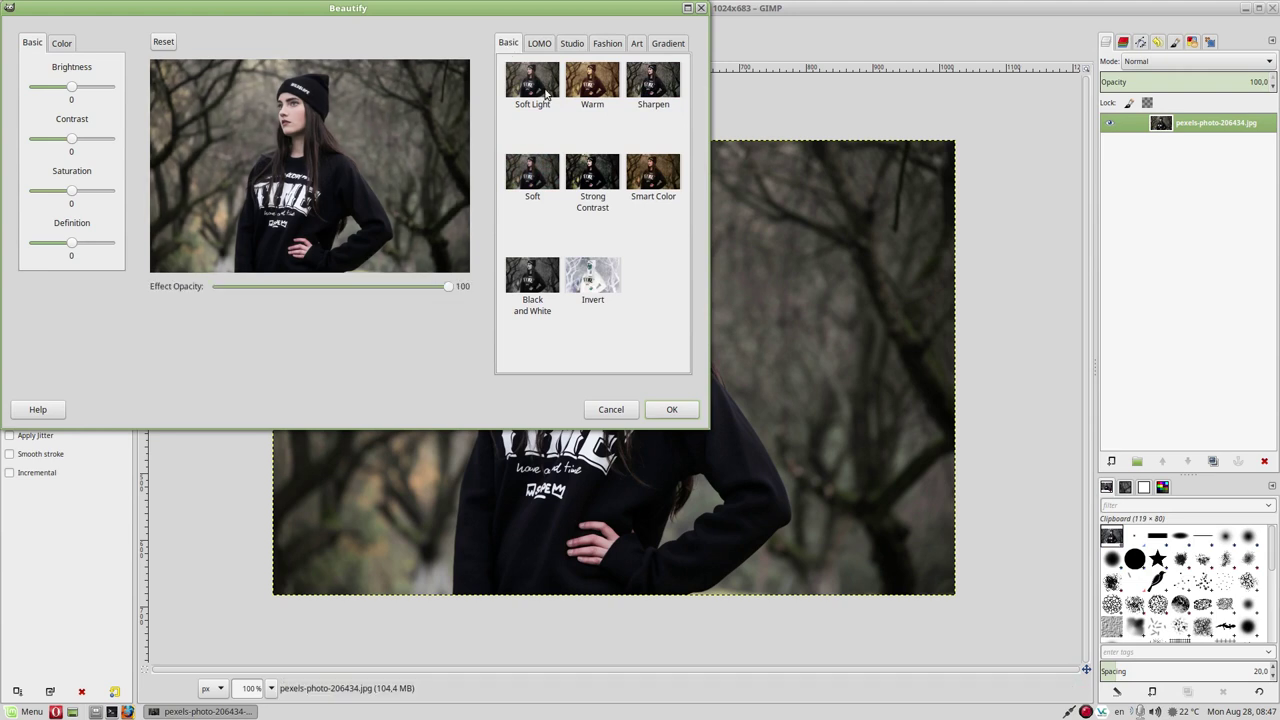
click(596, 88)
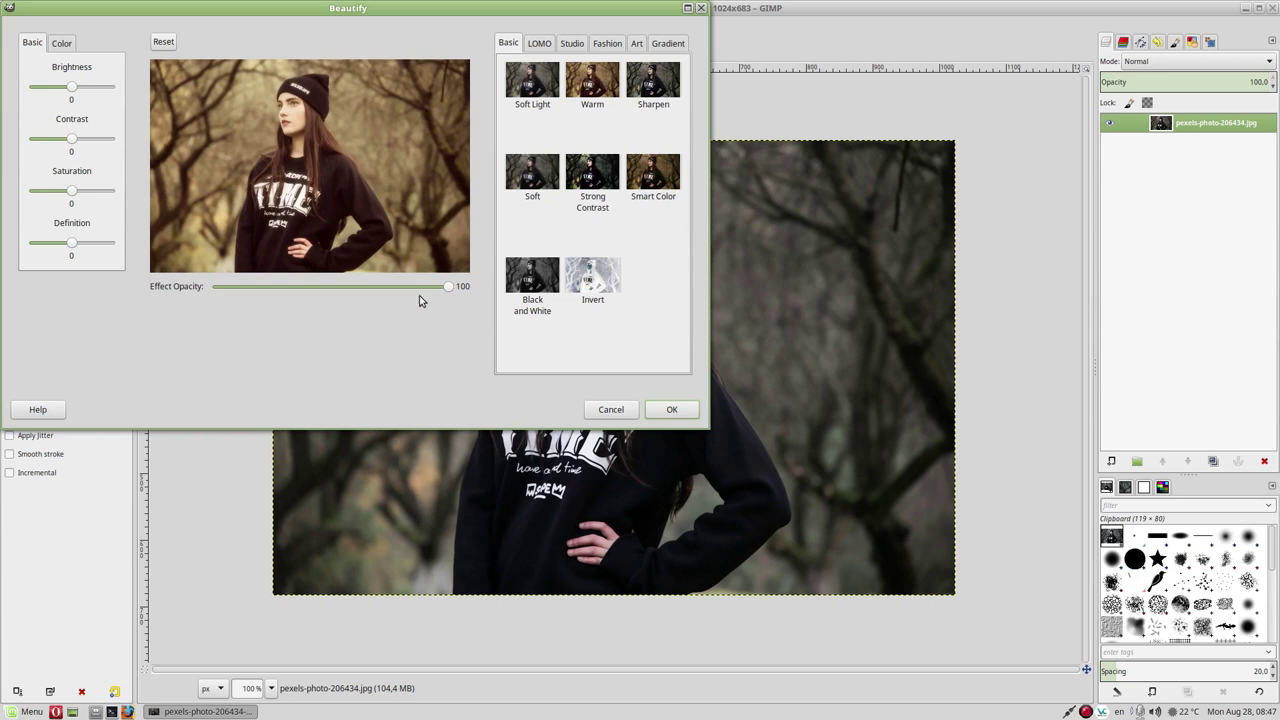
mouse_move(447, 290)
mouse_down()
mouse_move(297, 289)
mouse_move(459, 291)
mouse_move(237, 289)
mouse_move(467, 291)
mouse_up()
click(595, 275)
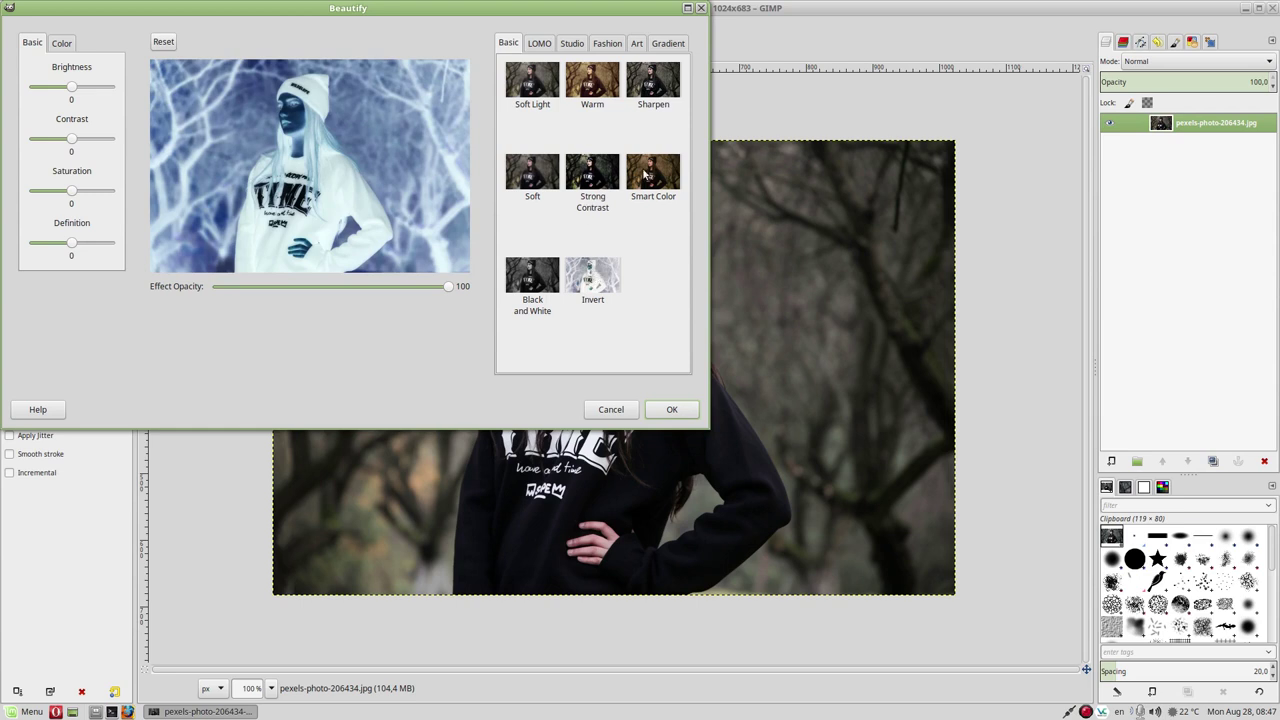
click(165, 41)
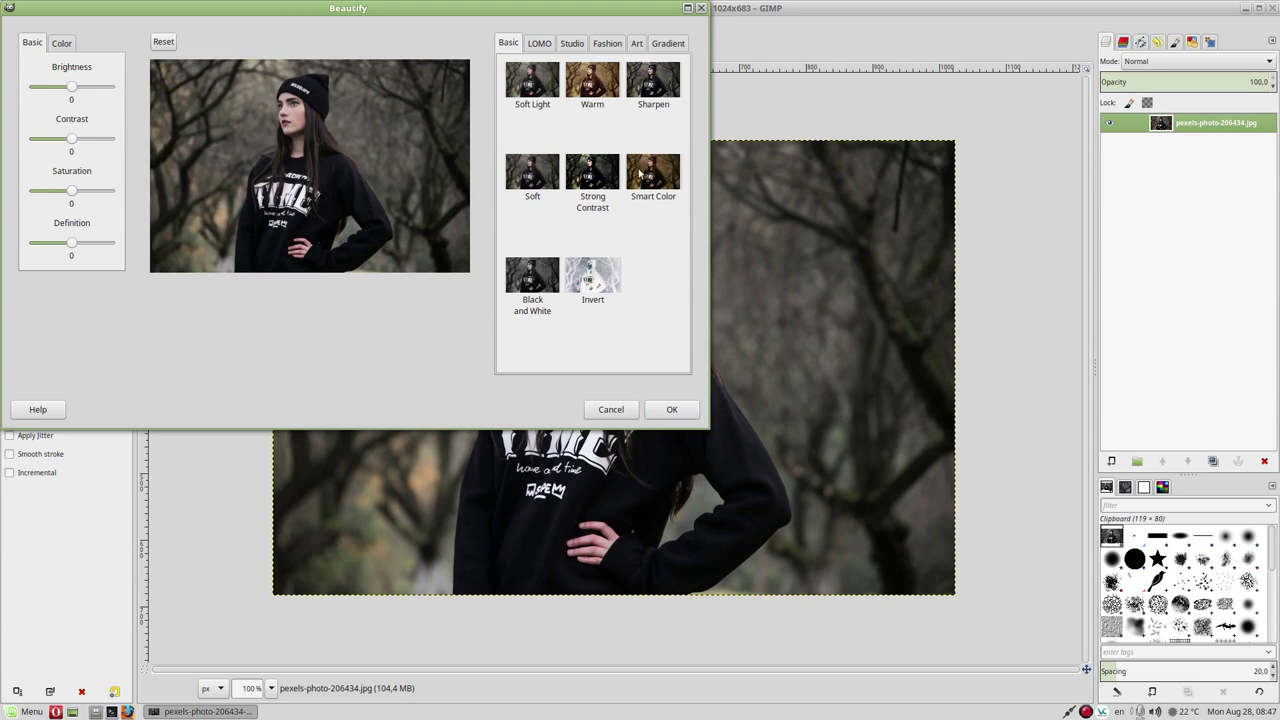
click(677, 186)
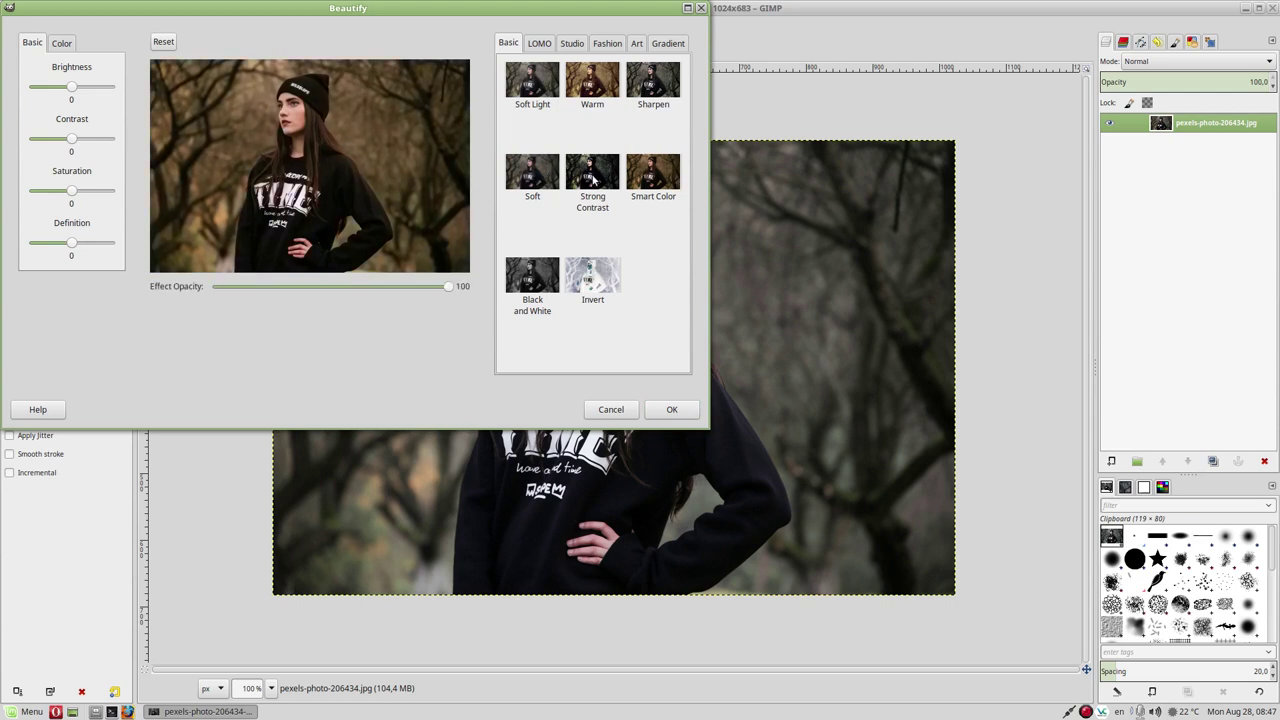
click(592, 178)
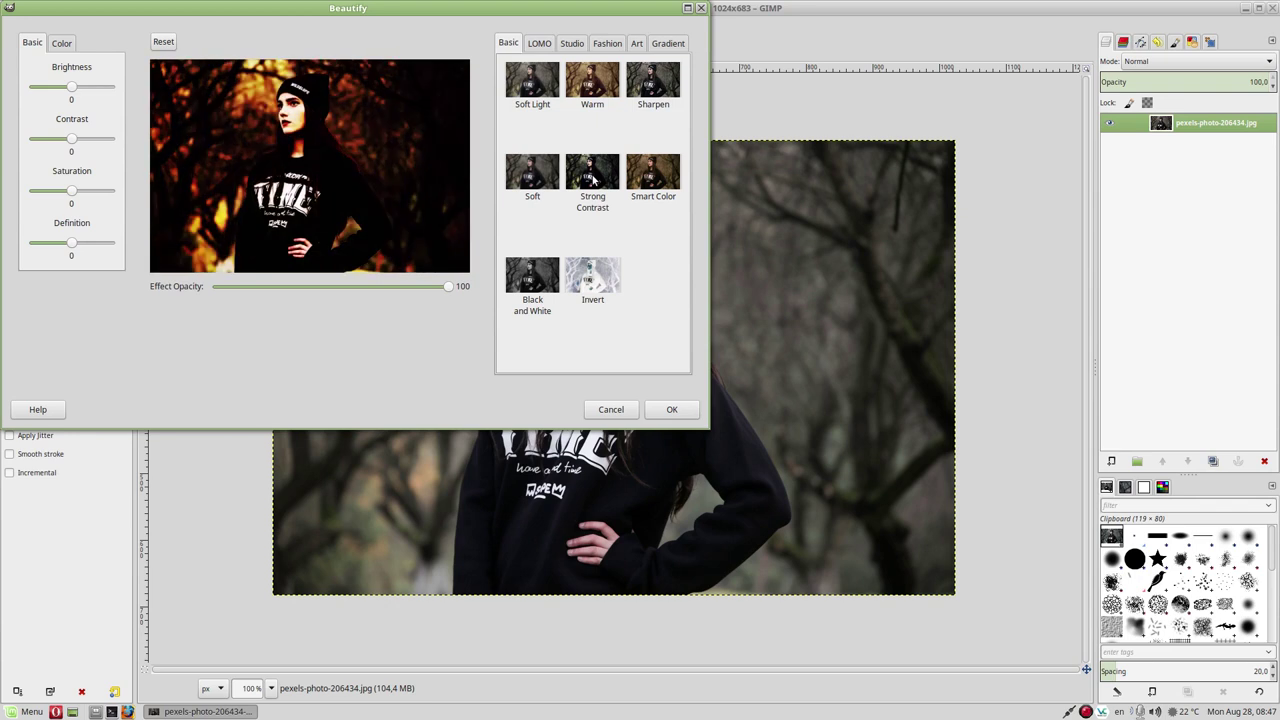
click(599, 180)
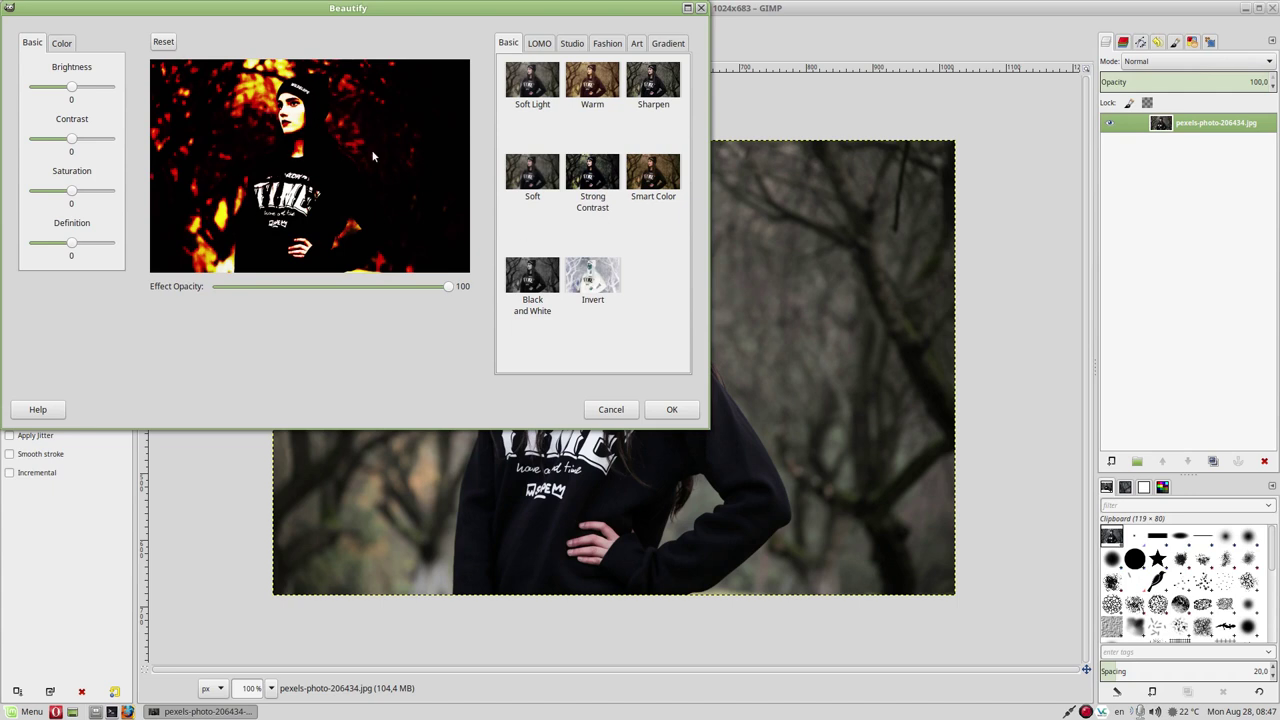
click(600, 282)
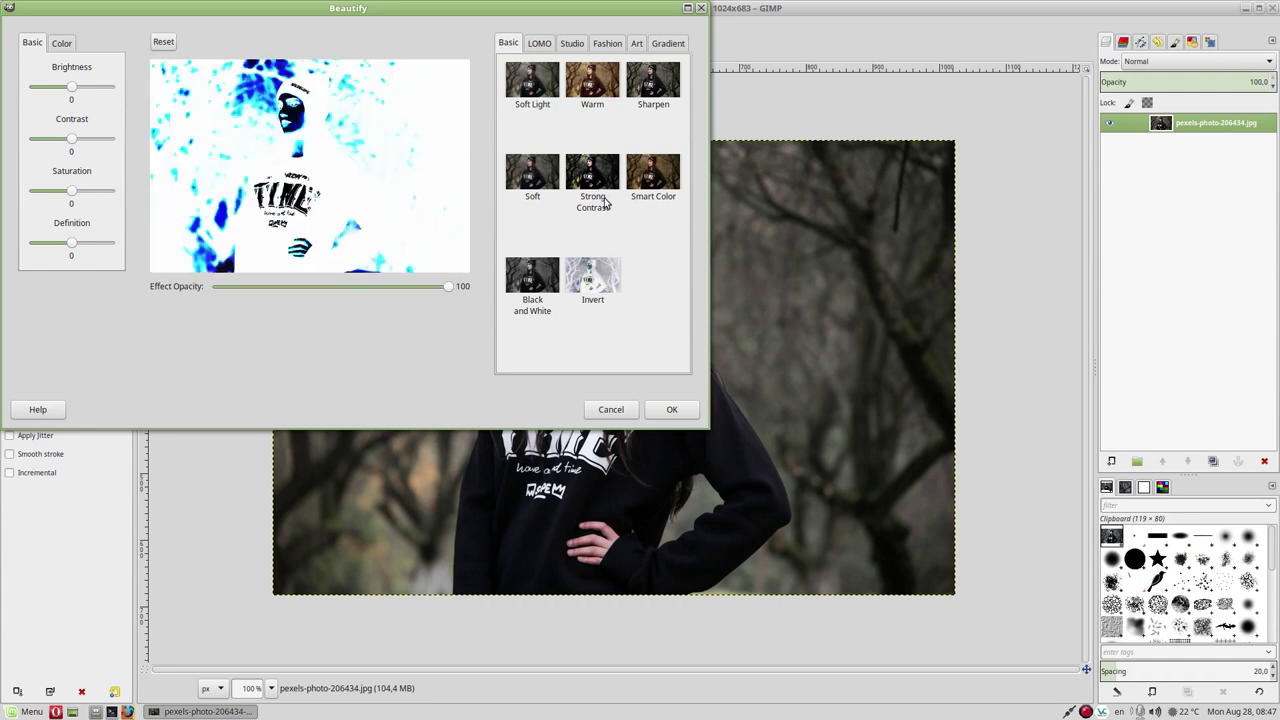
click(166, 47)
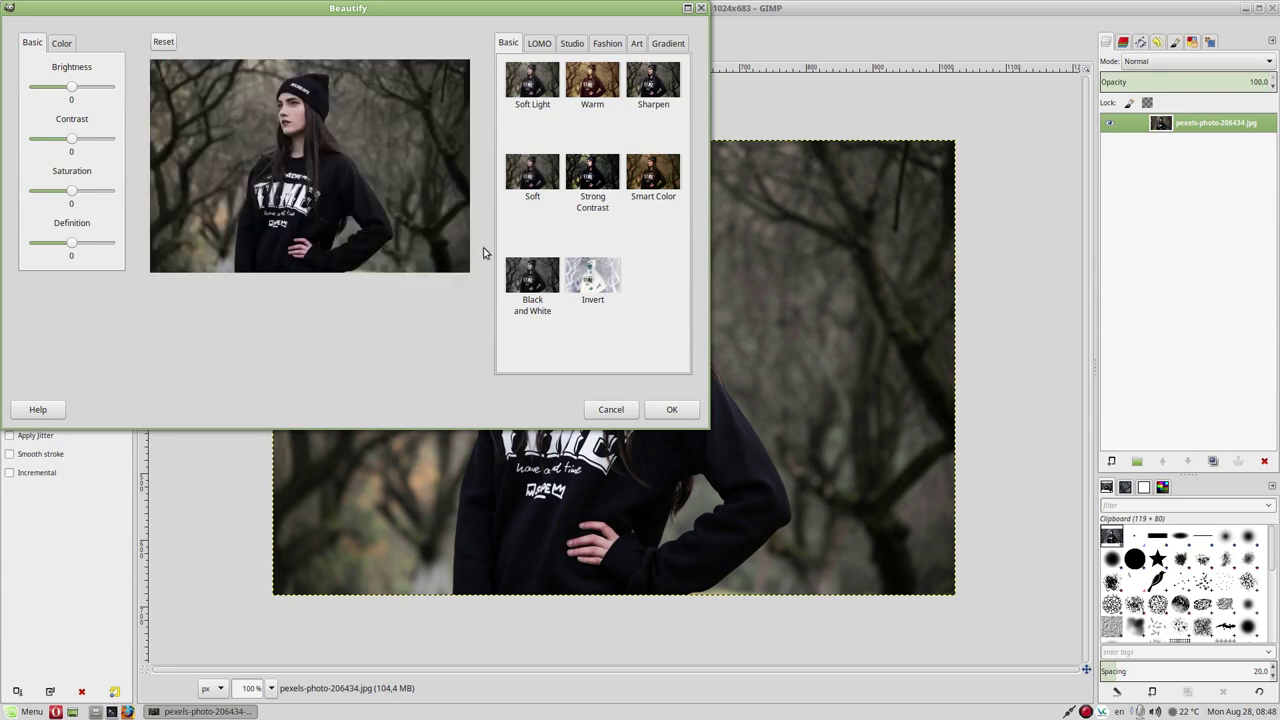
click(534, 282)
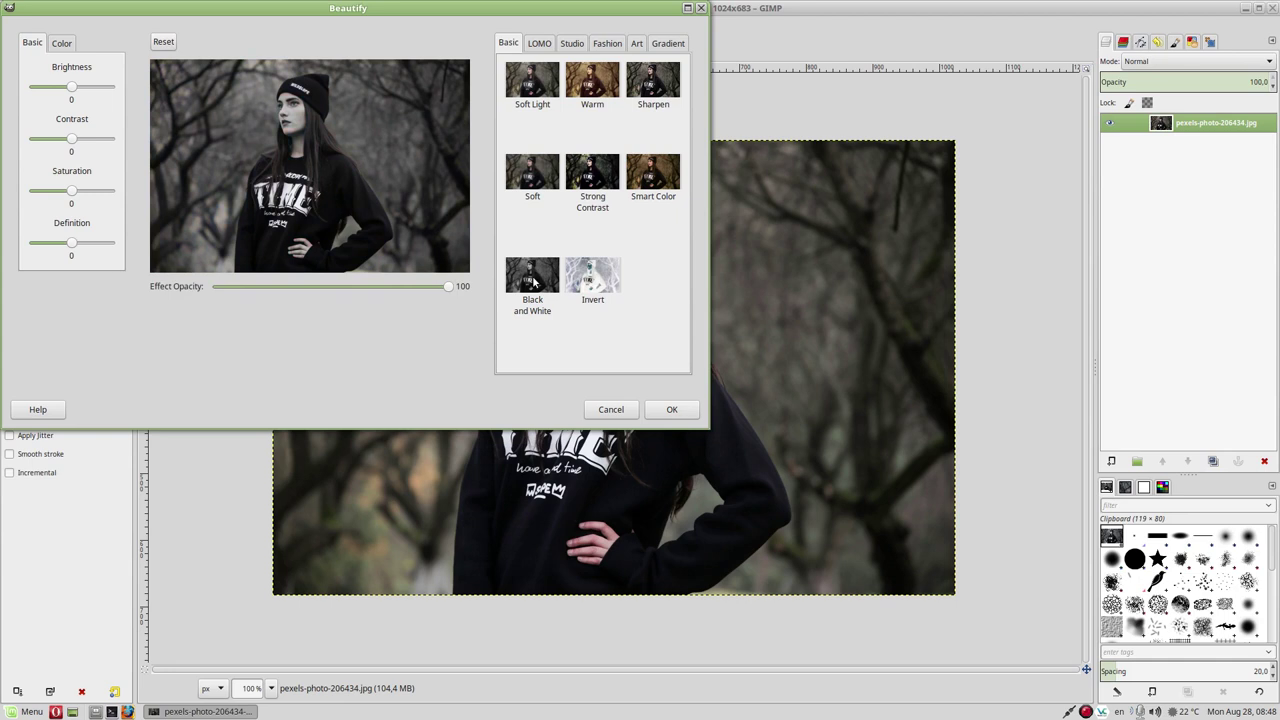
click(588, 279)
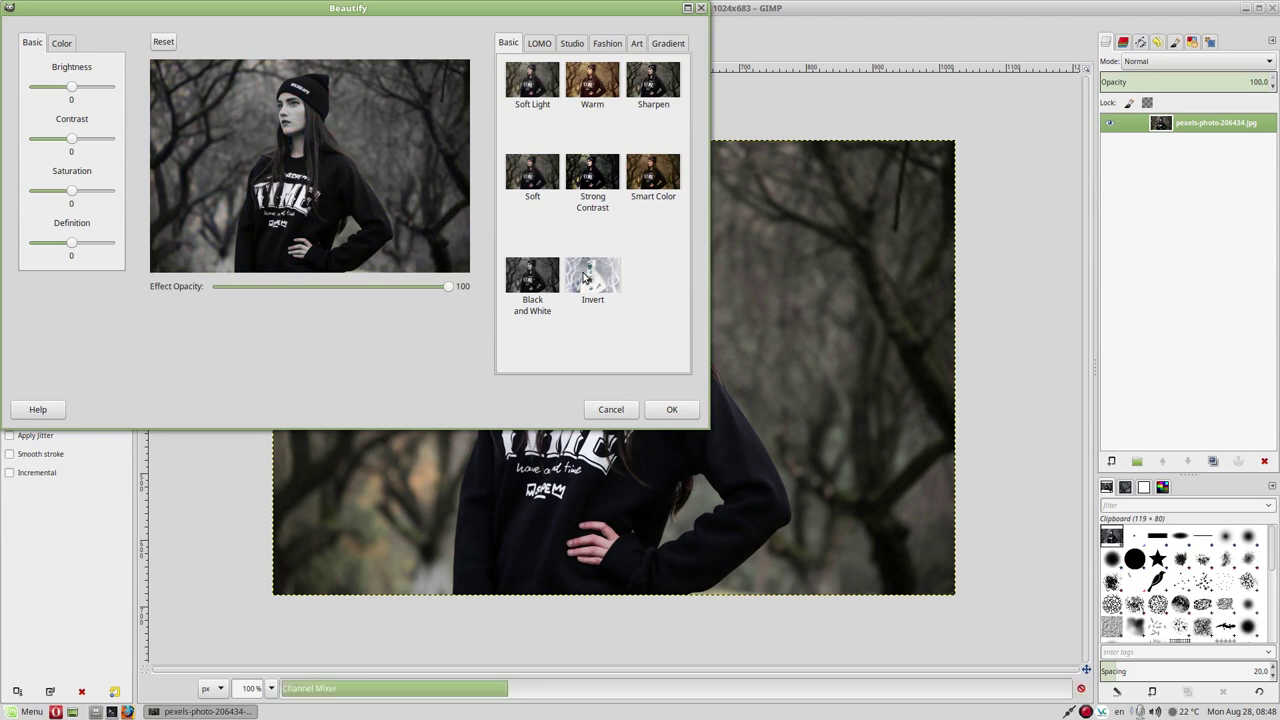
click(166, 43)
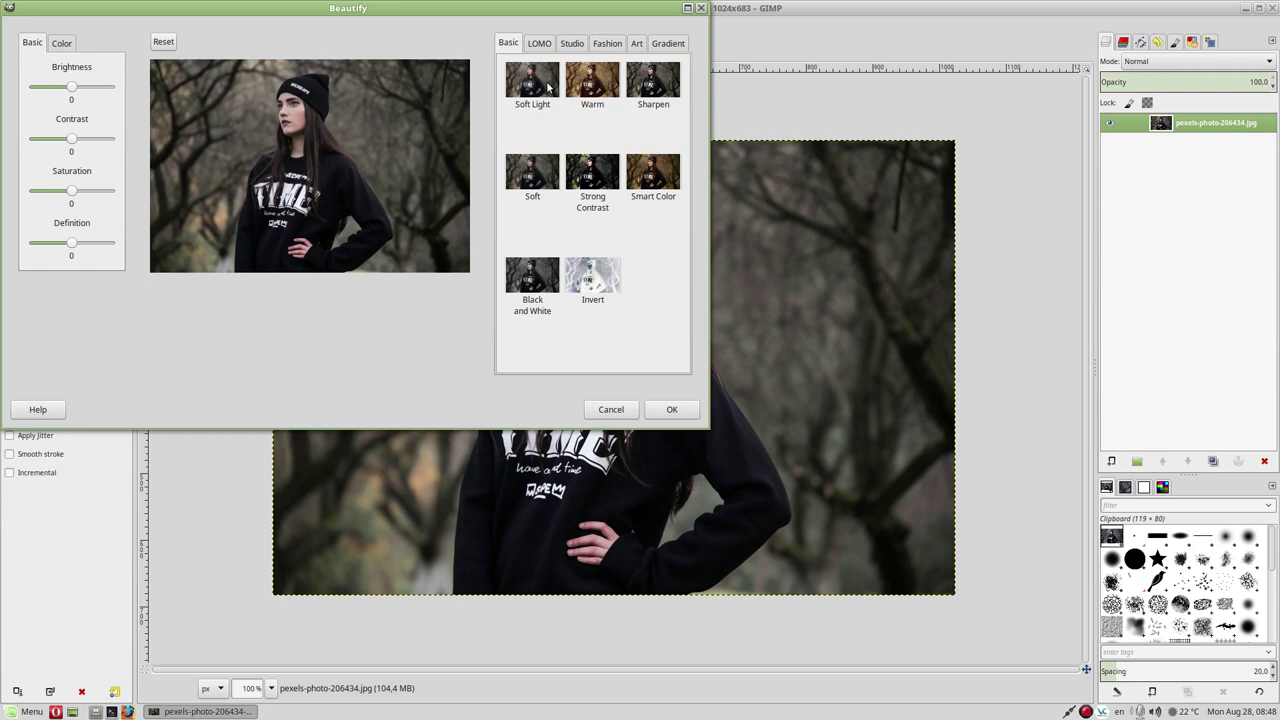
click(654, 90)
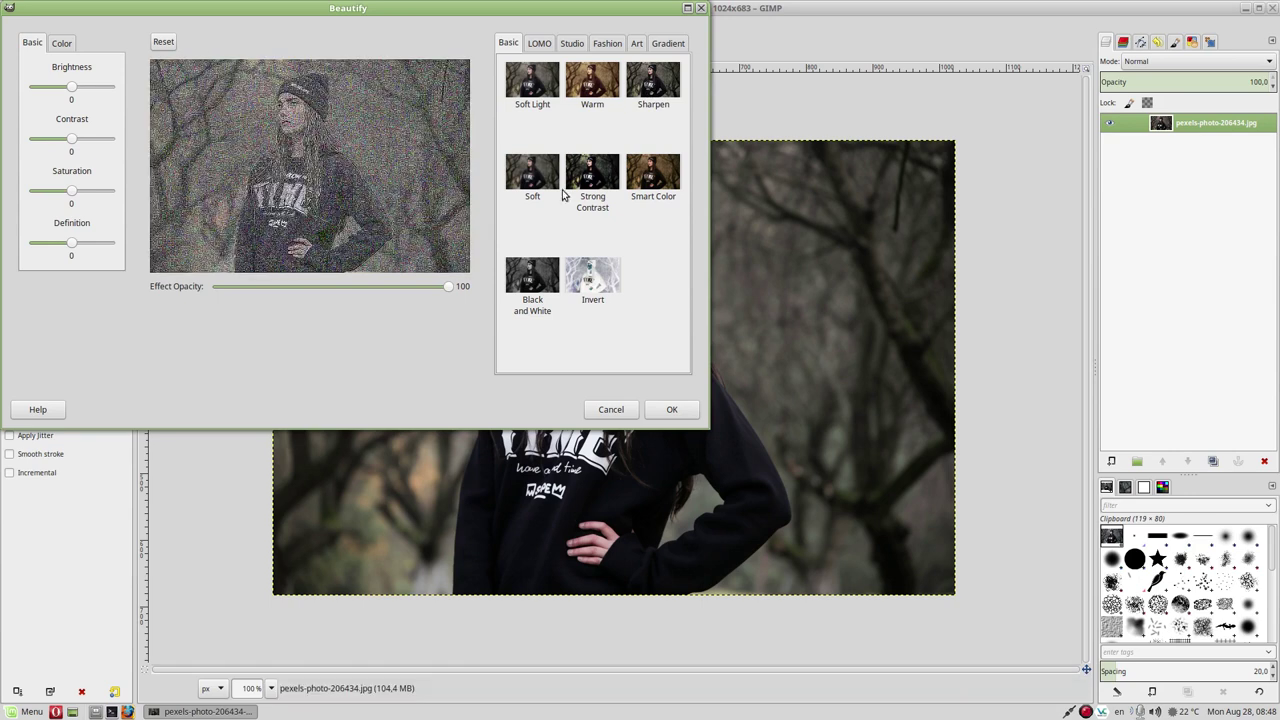
click(586, 278)
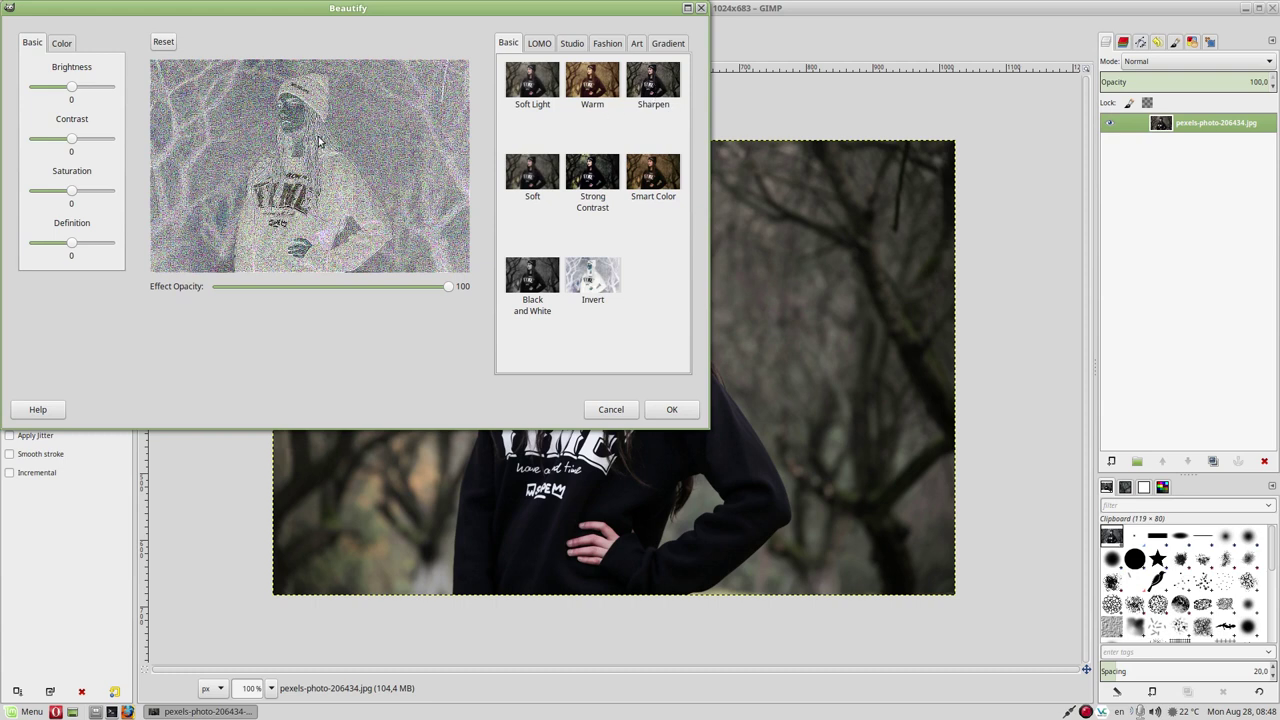
click(164, 46)
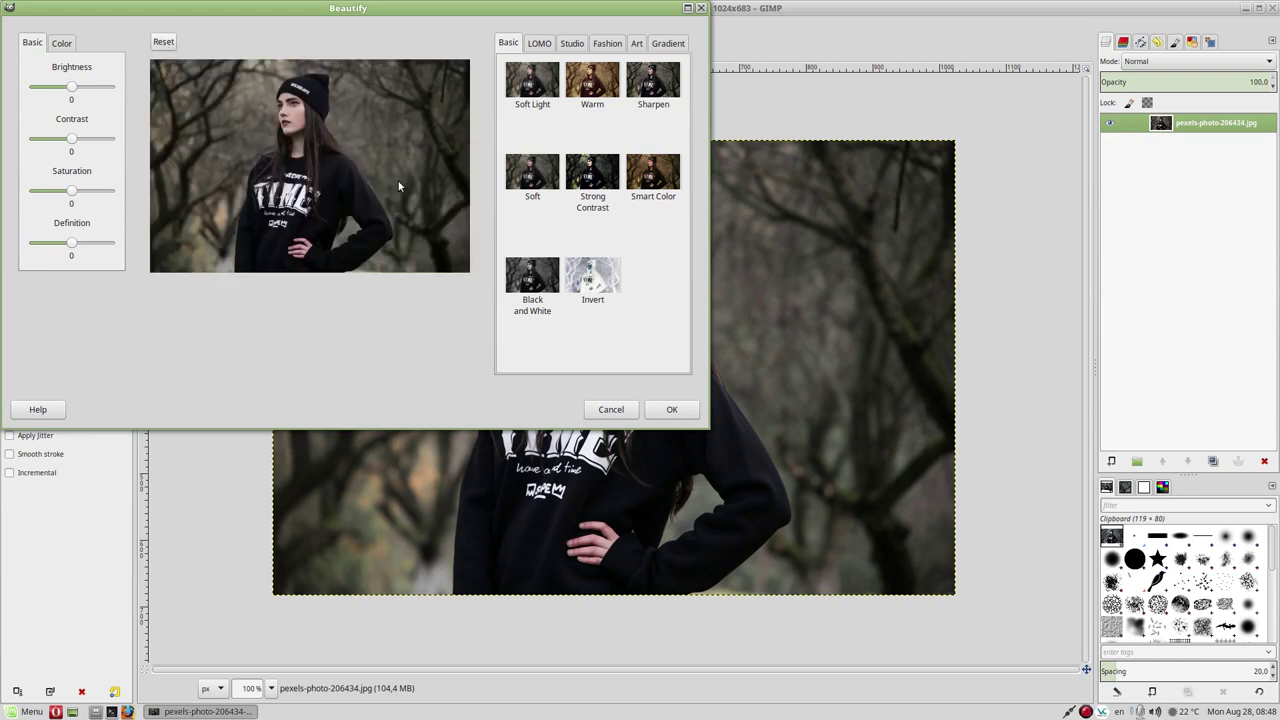
Preview Impression and other LOMO looks on the portrait, then clear them
click(541, 45)
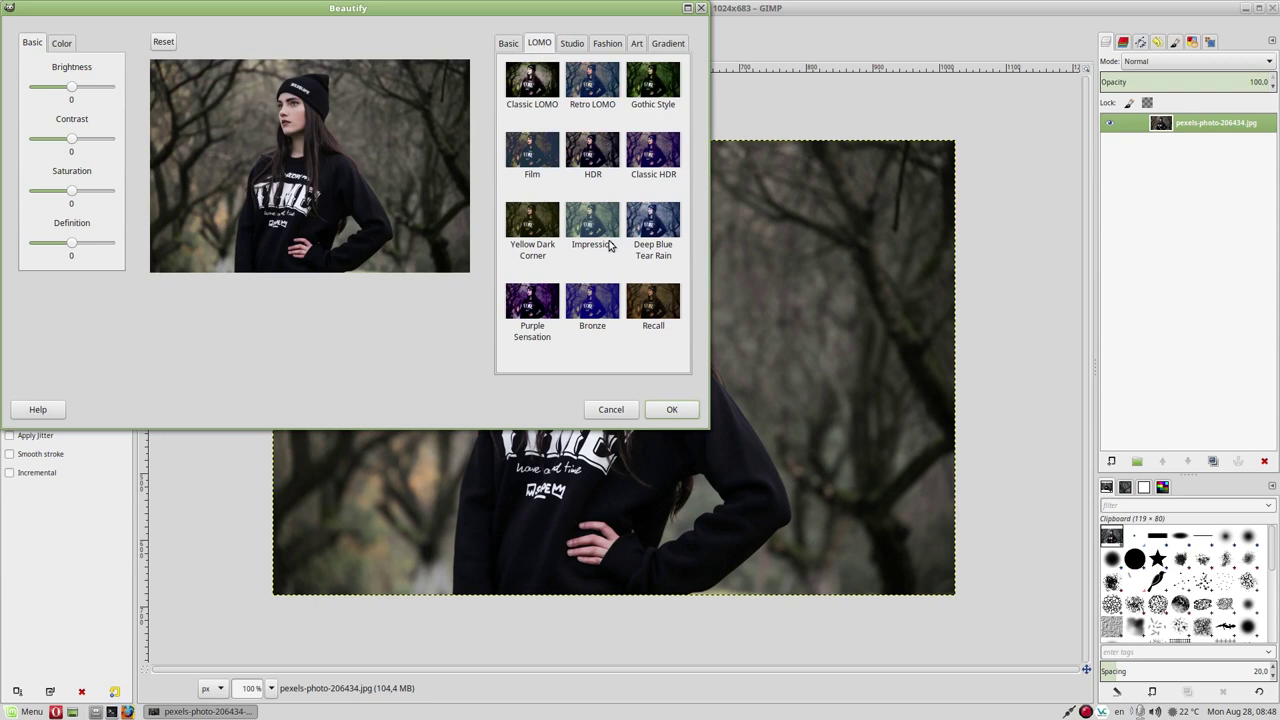
click(590, 213)
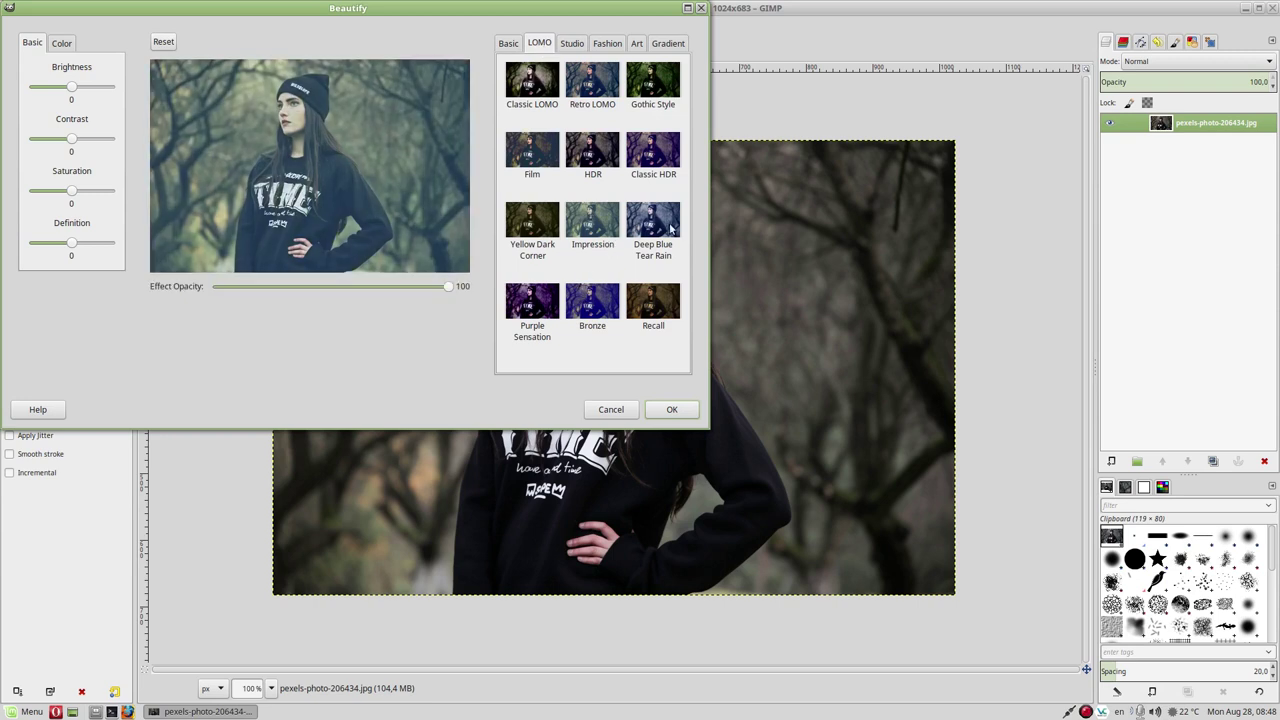
click(509, 158)
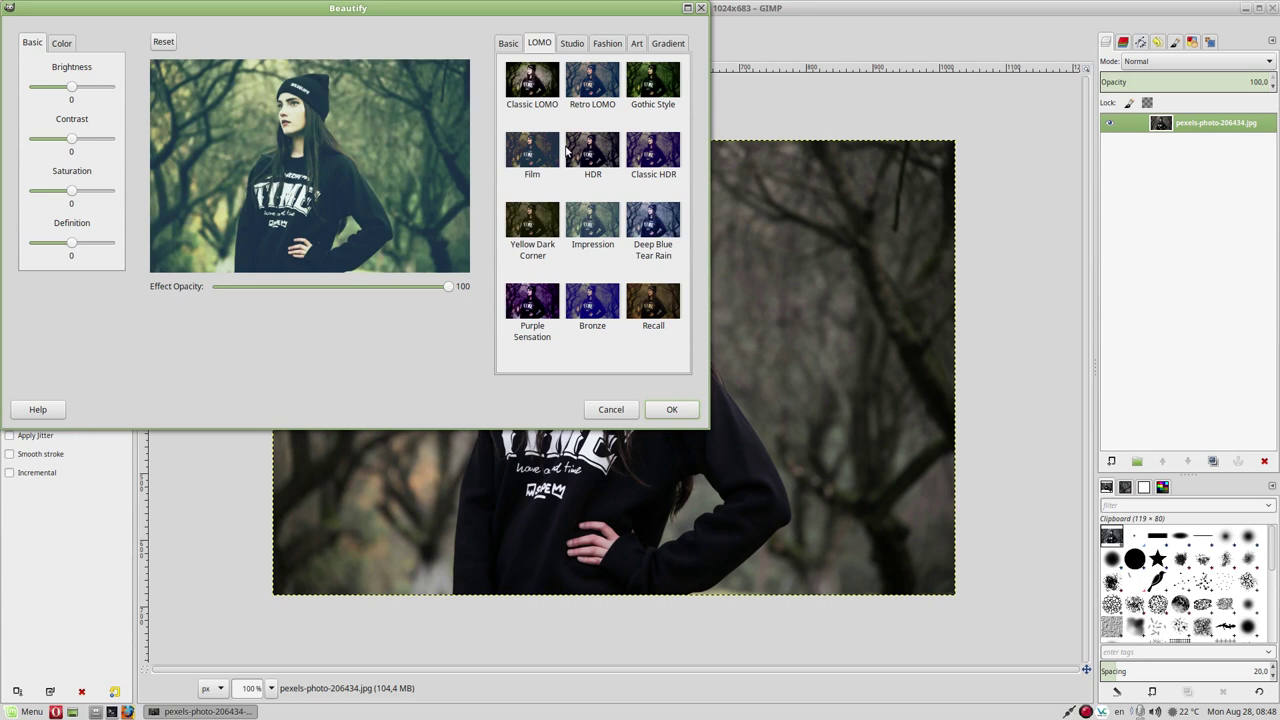
click(658, 147)
click(615, 162)
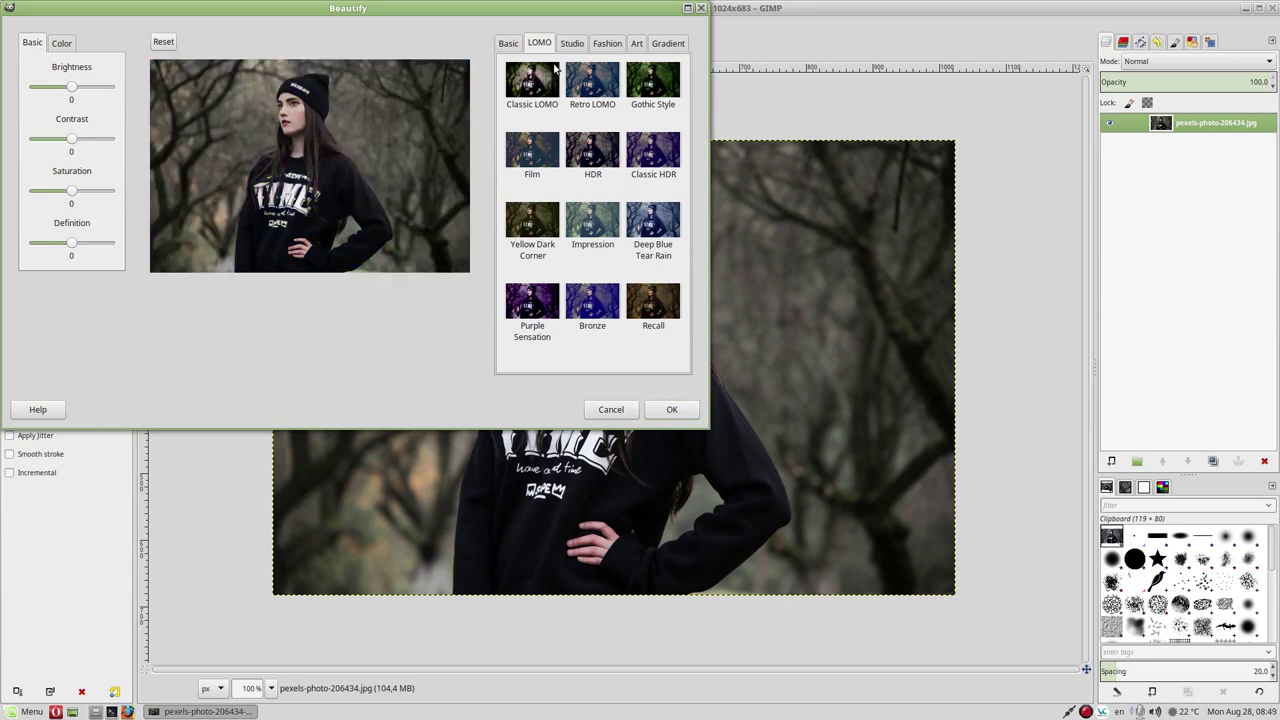
Preview the Studio Elegant and Warm Yellow looks, restoring the original after each
click(578, 45)
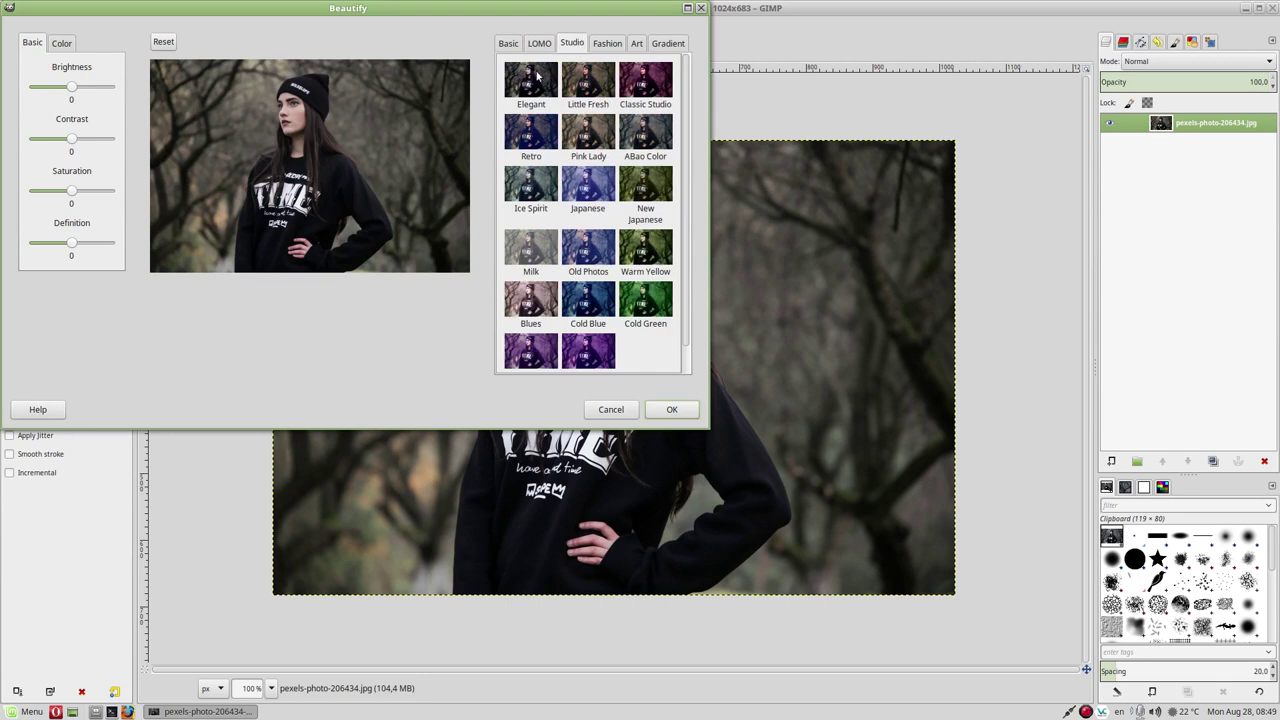
click(528, 87)
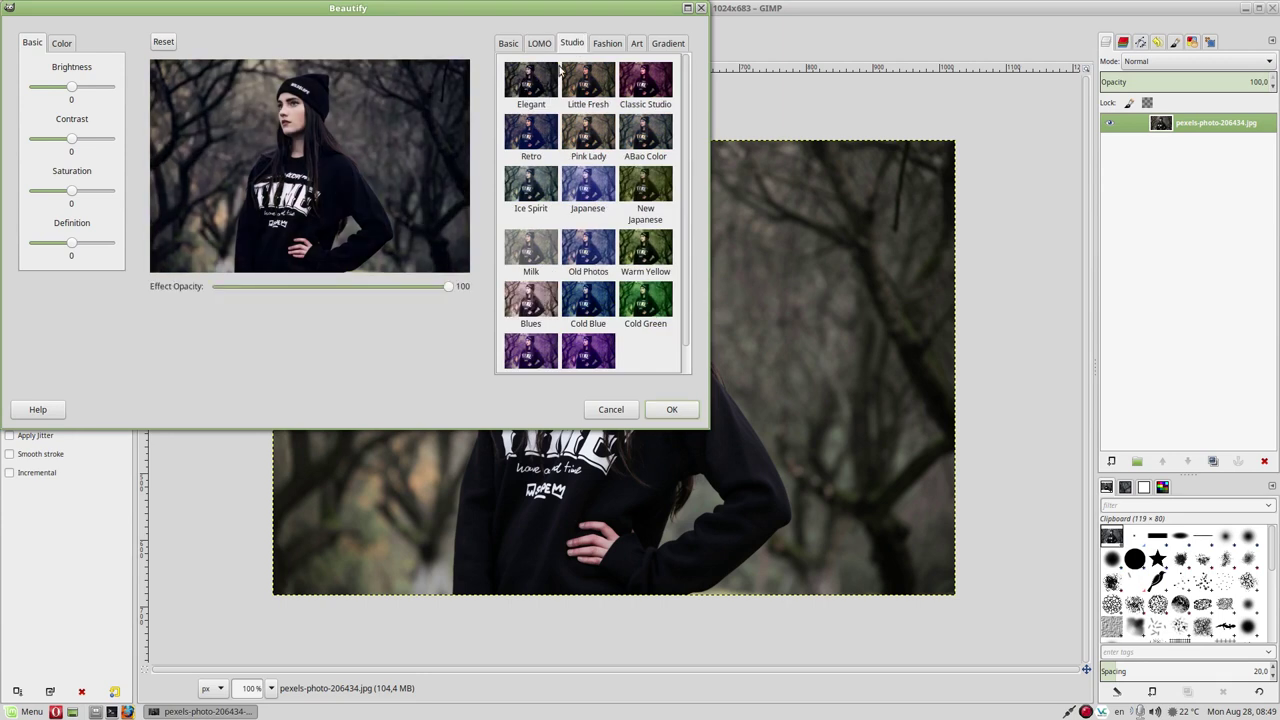
click(155, 42)
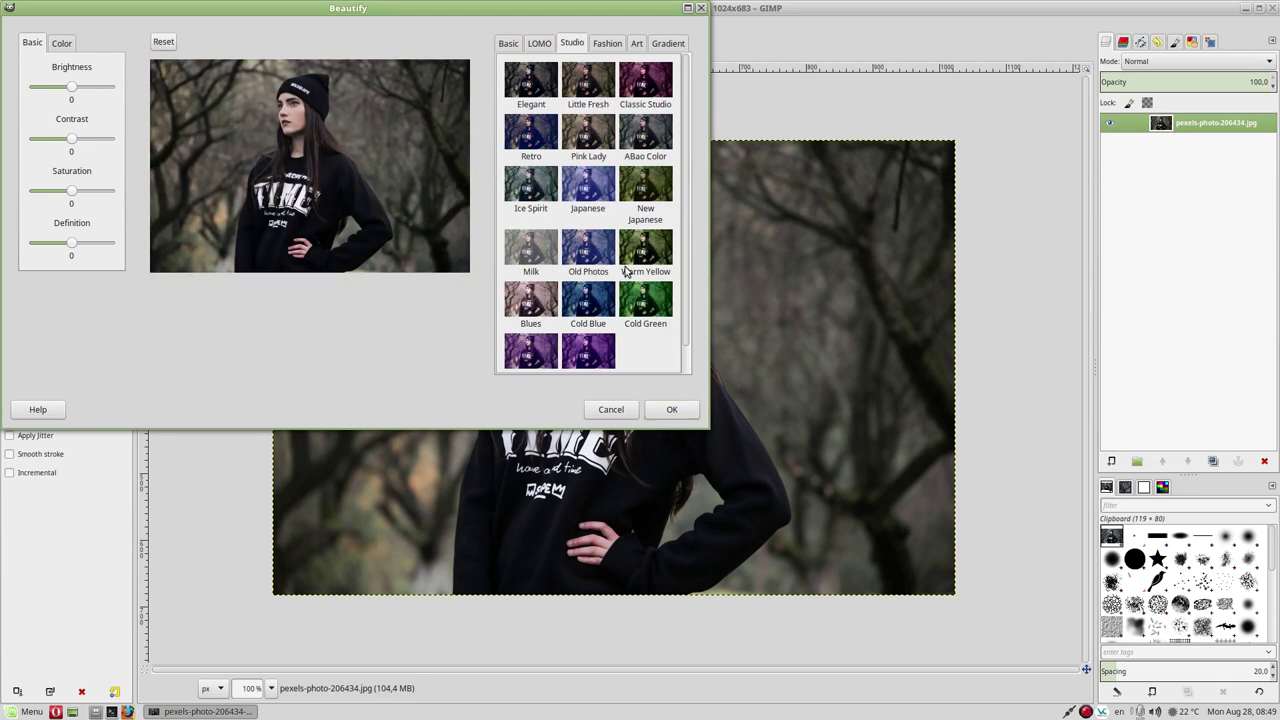
click(645, 254)
click(167, 41)
Compare Cold Green, Warm Yellow and a purple Studio look, resetting the preview each time
click(632, 298)
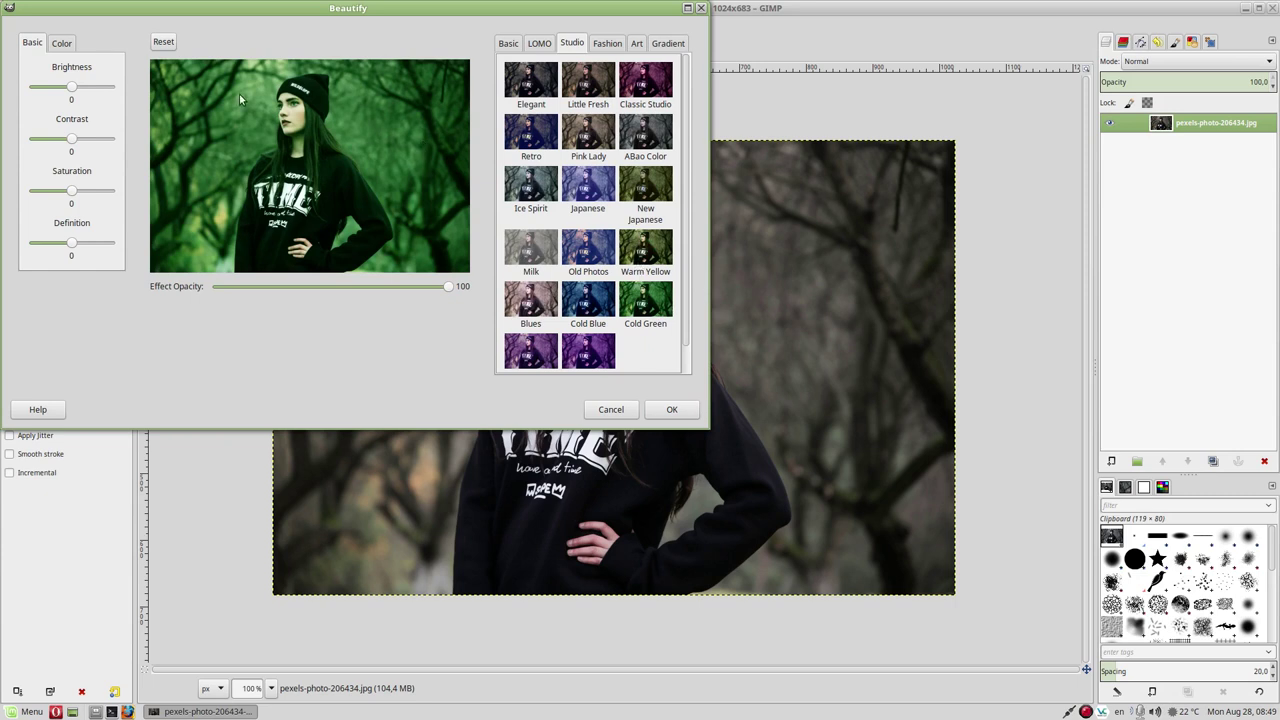
click(632, 248)
click(163, 42)
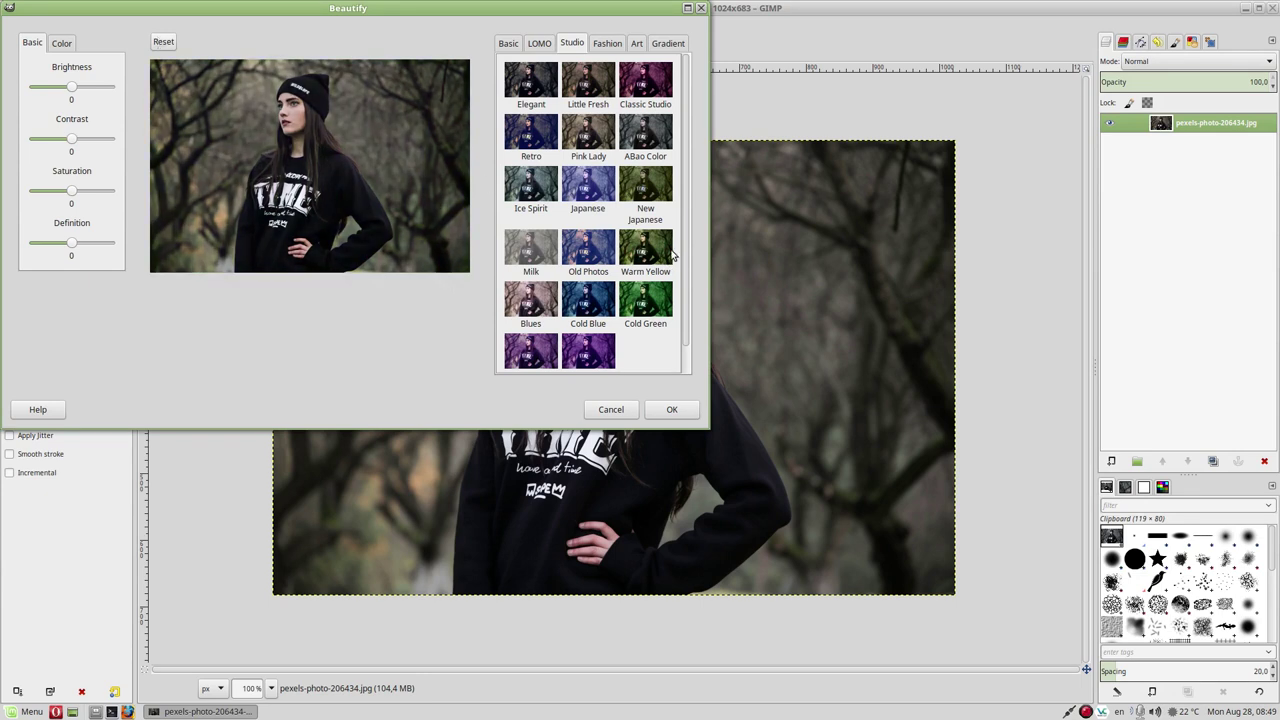
click(636, 292)
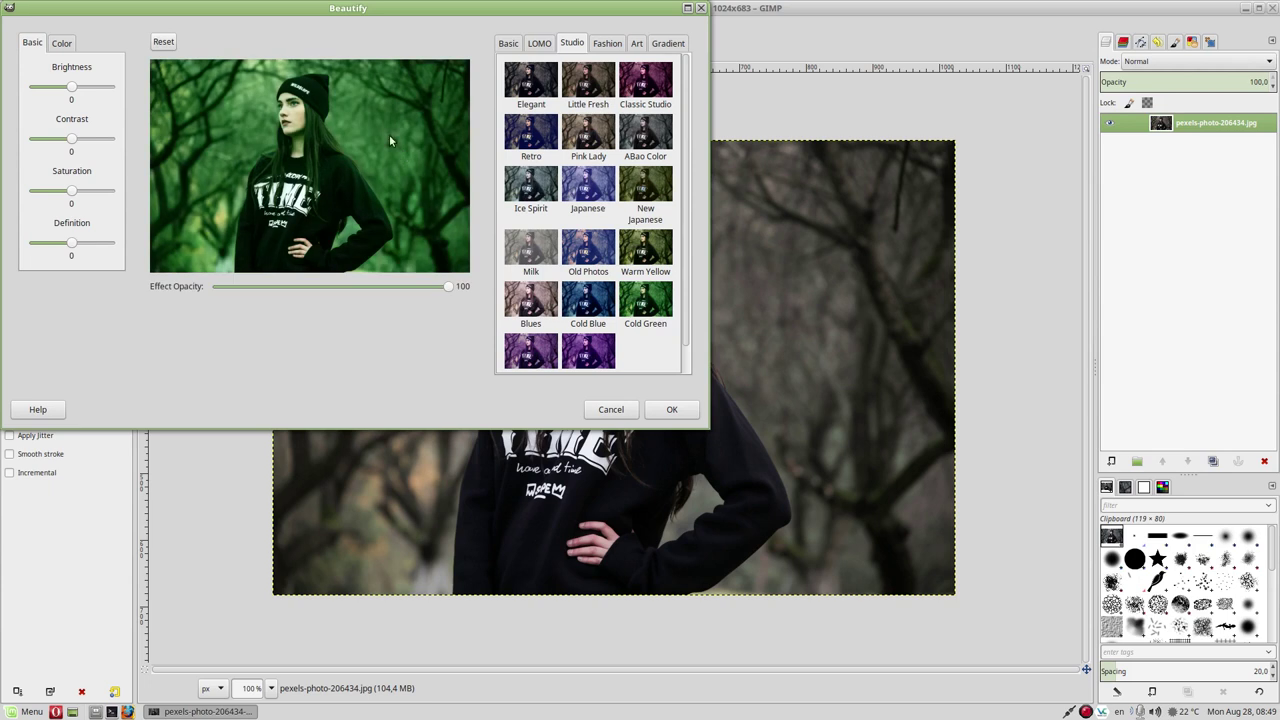
click(163, 41)
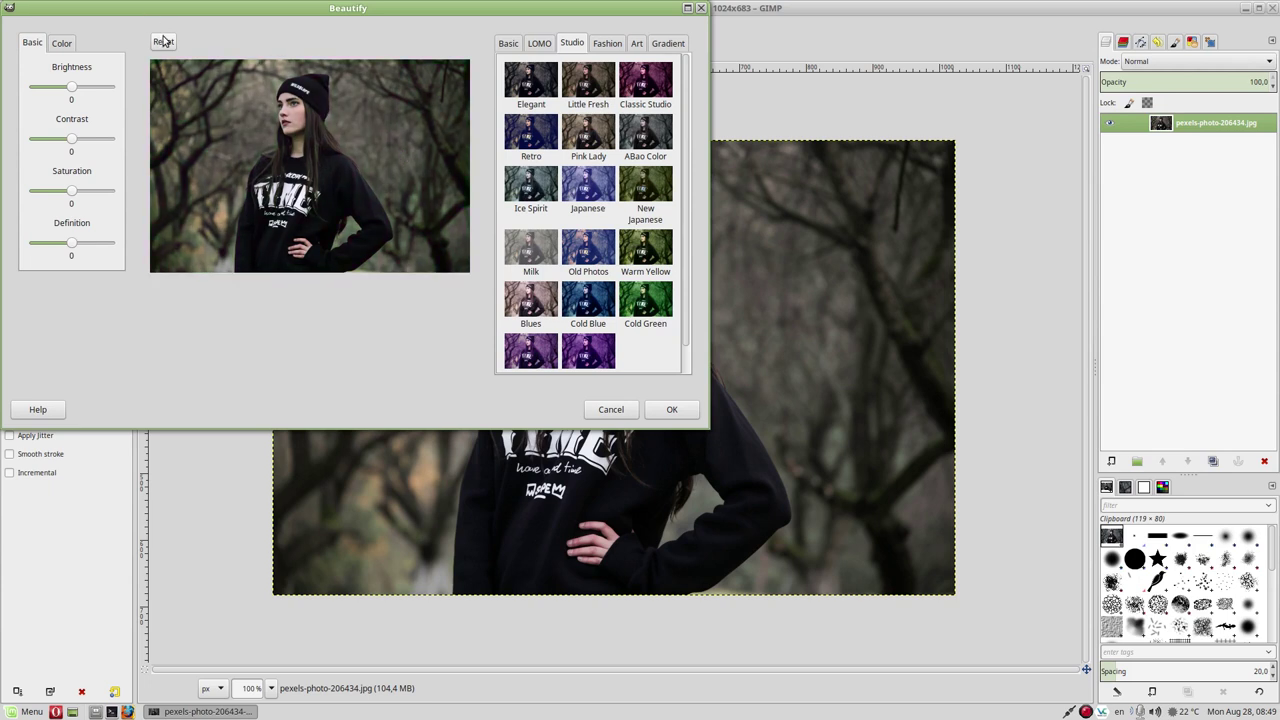
click(593, 345)
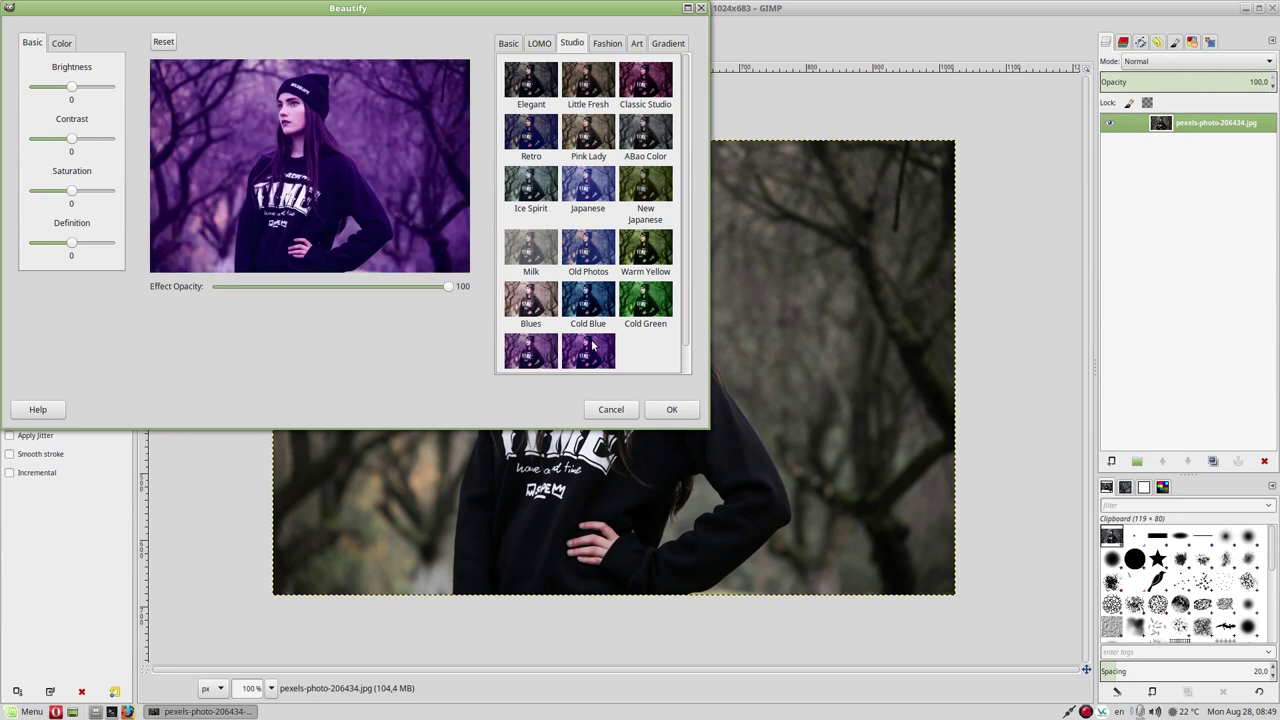
click(164, 44)
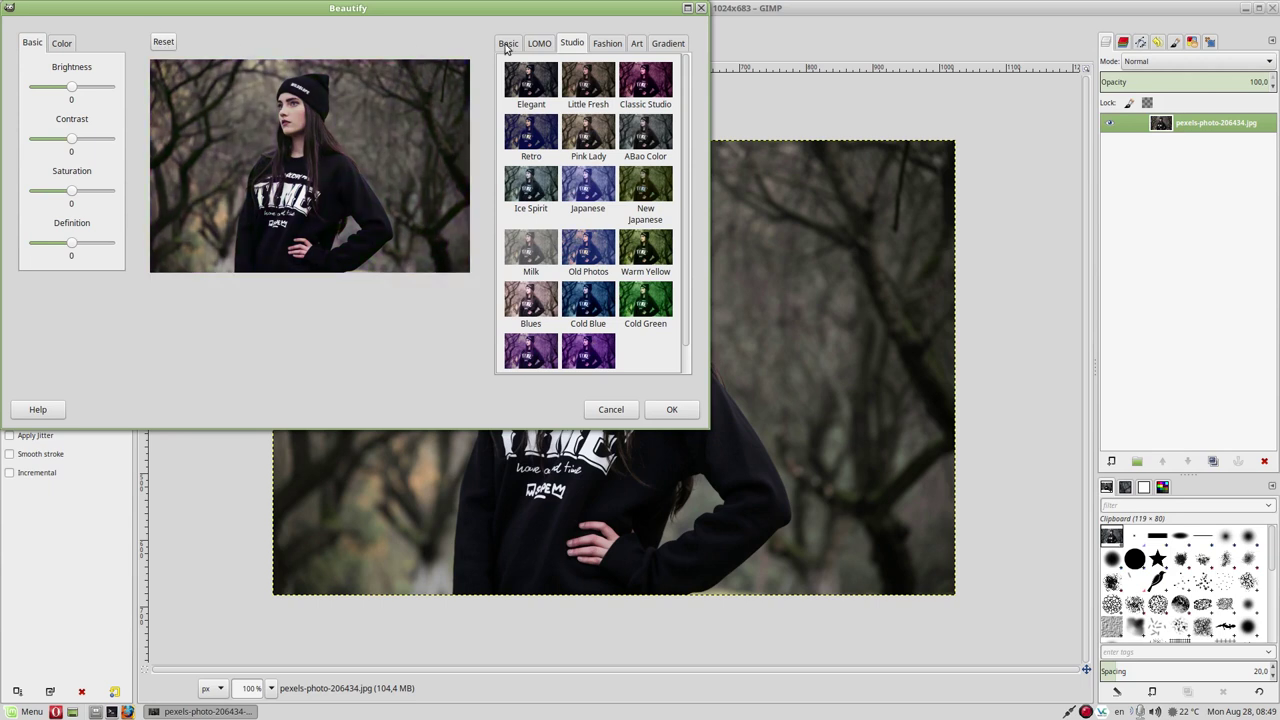
click(608, 45)
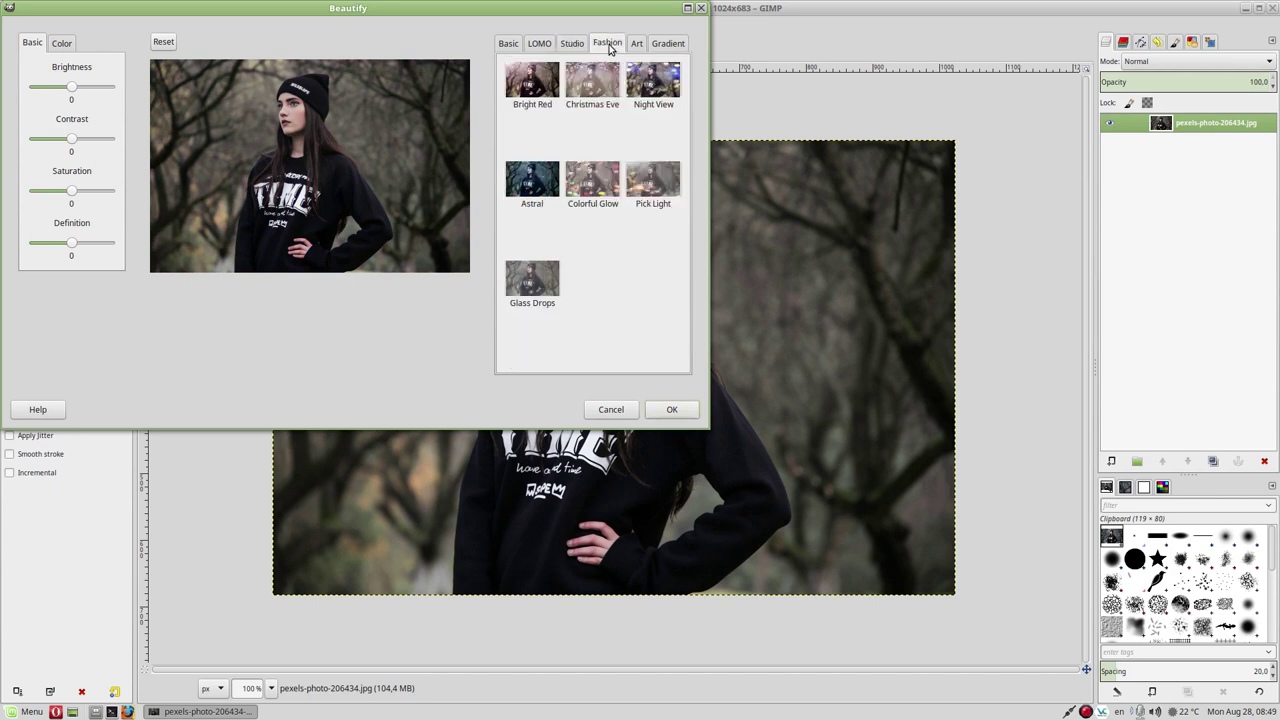
click(541, 86)
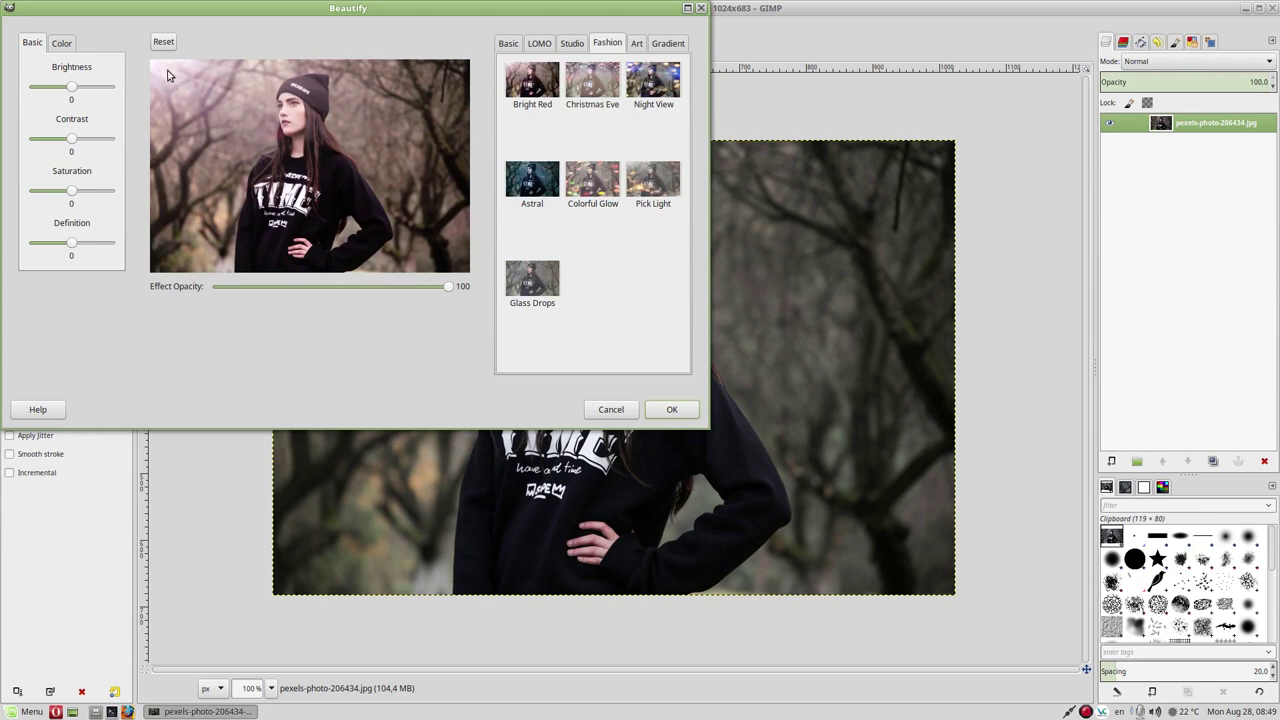
drag(449, 286, 373, 290)
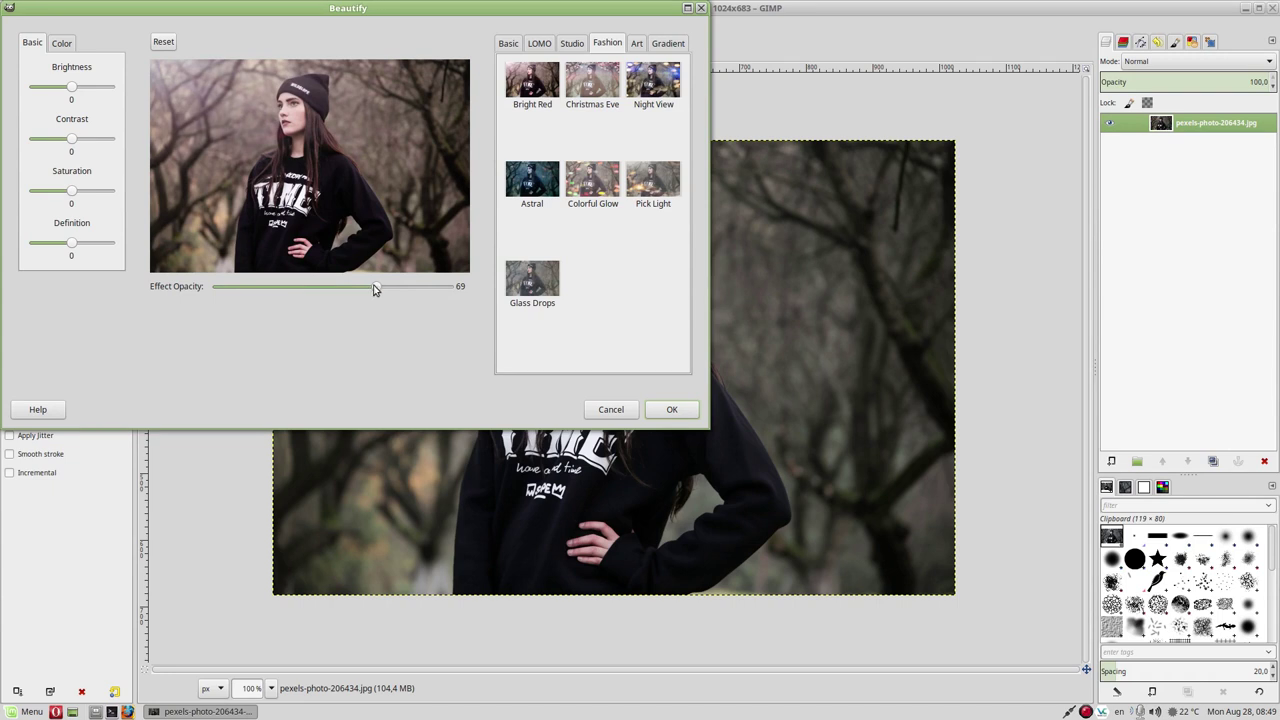
drag(375, 289, 383, 288)
click(166, 44)
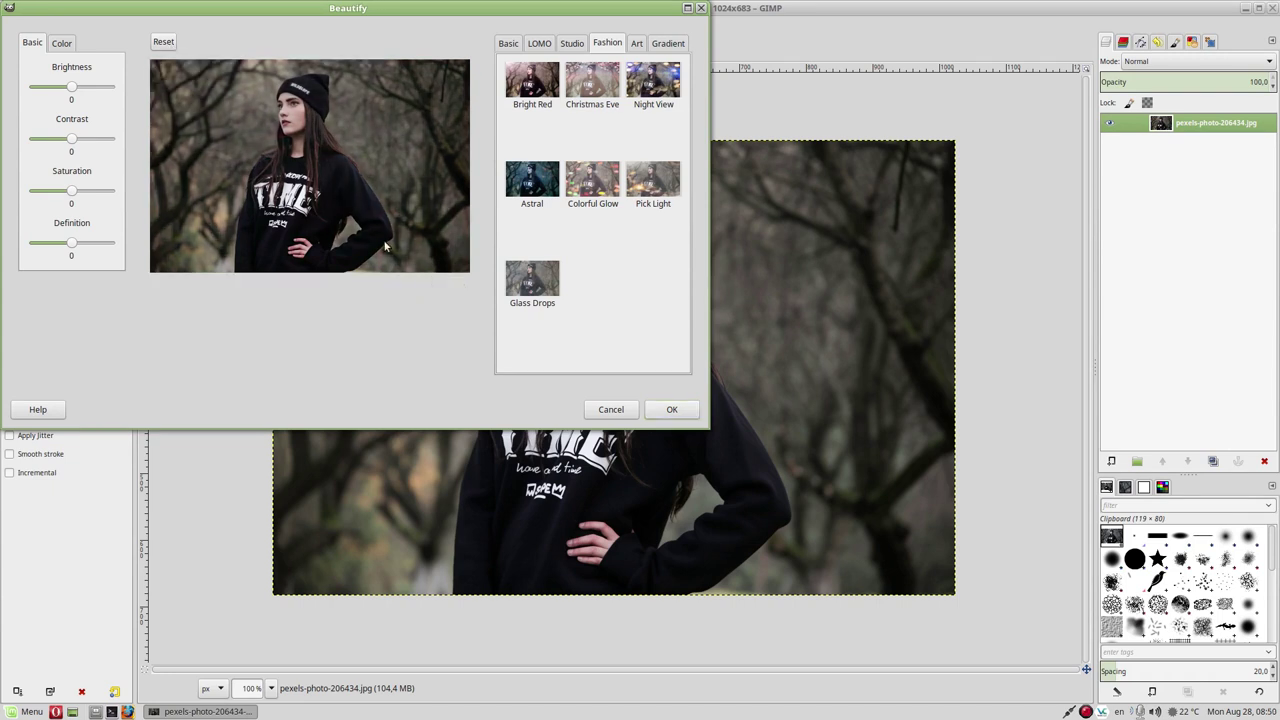
click(602, 85)
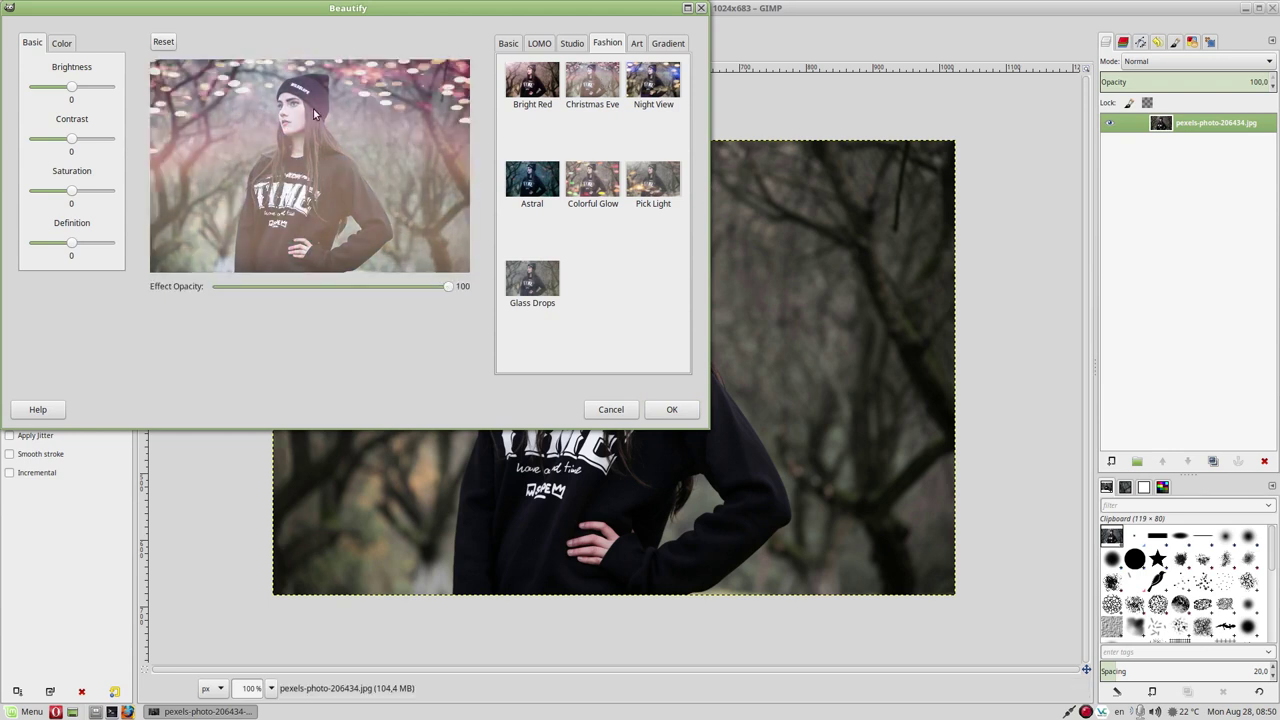
click(165, 42)
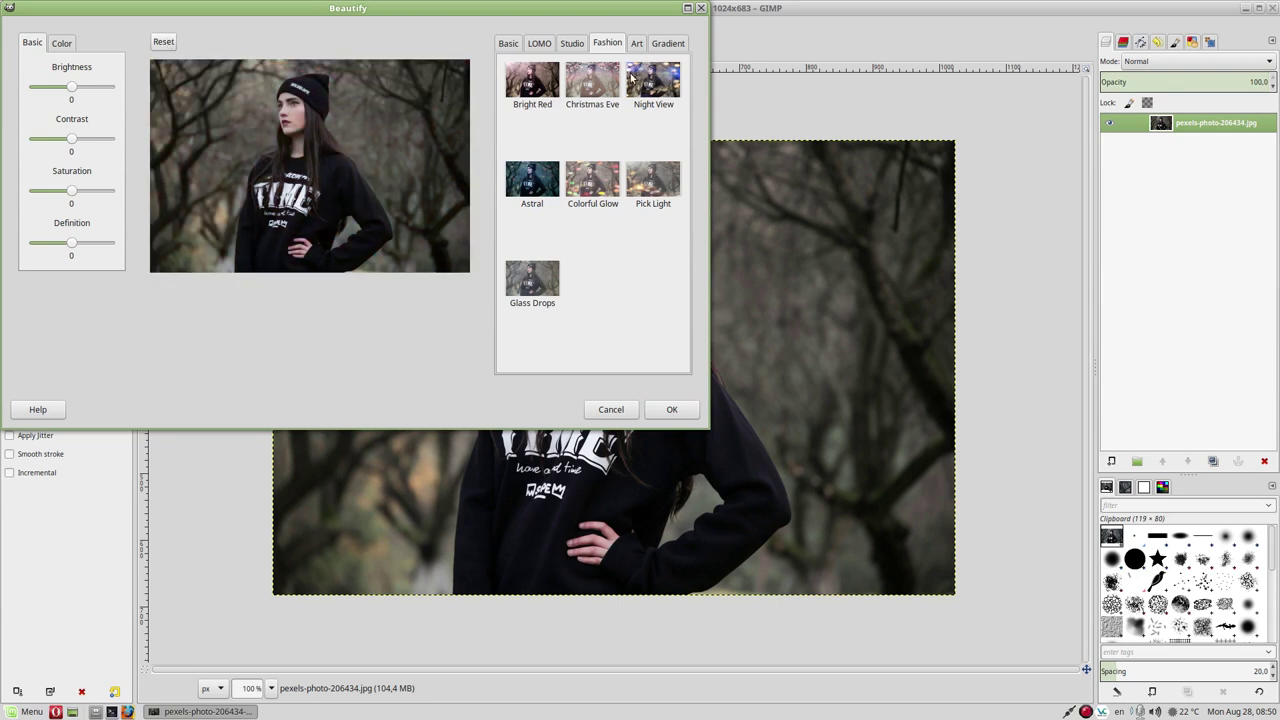
click(630, 79)
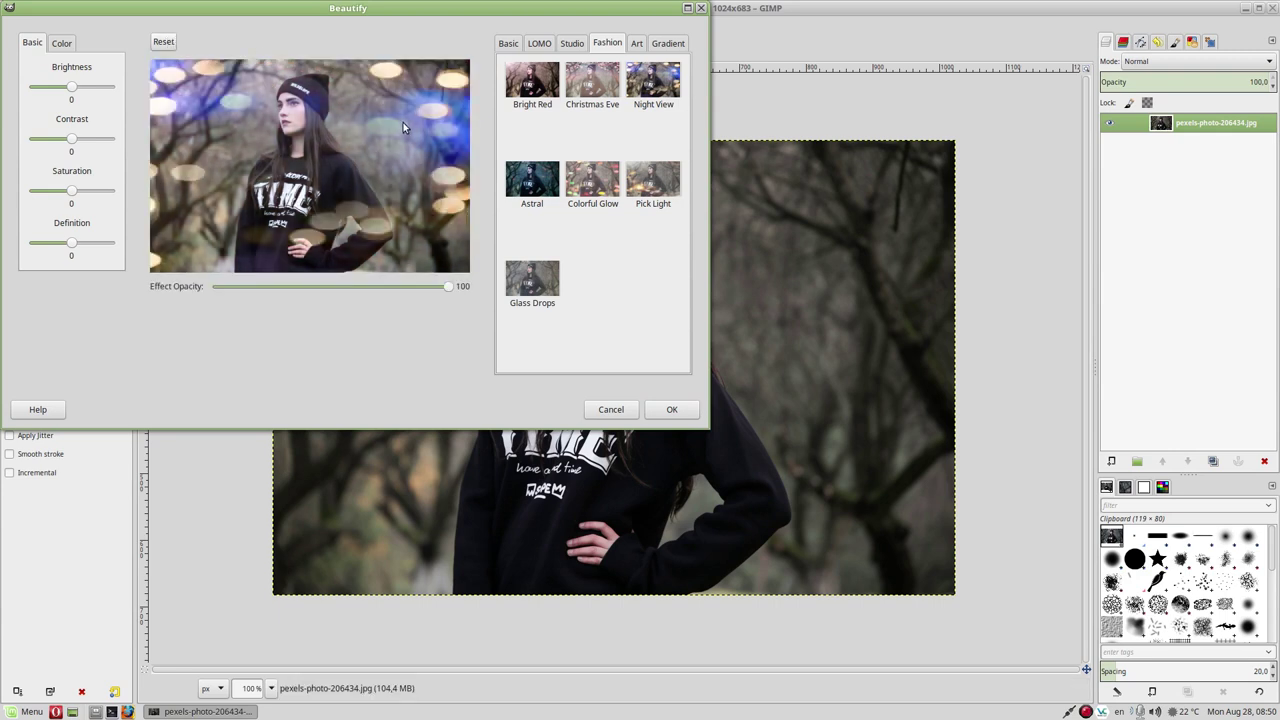
click(159, 45)
click(534, 186)
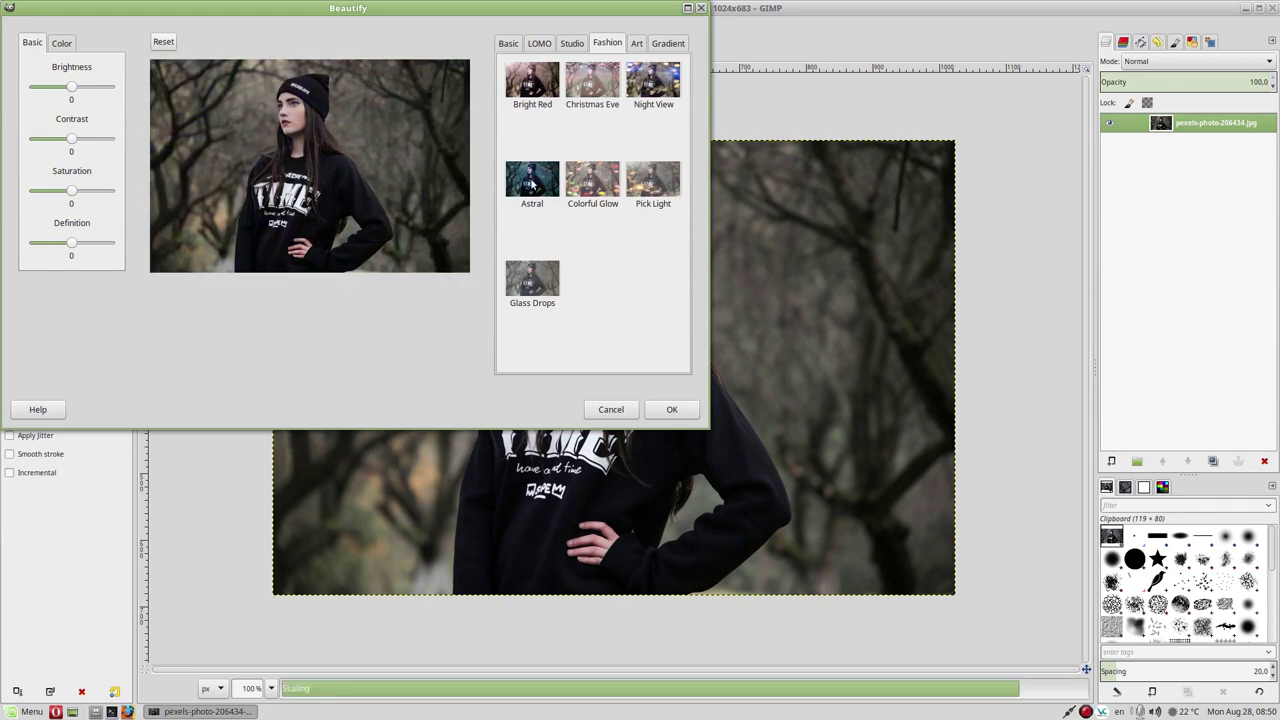
click(153, 40)
click(609, 190)
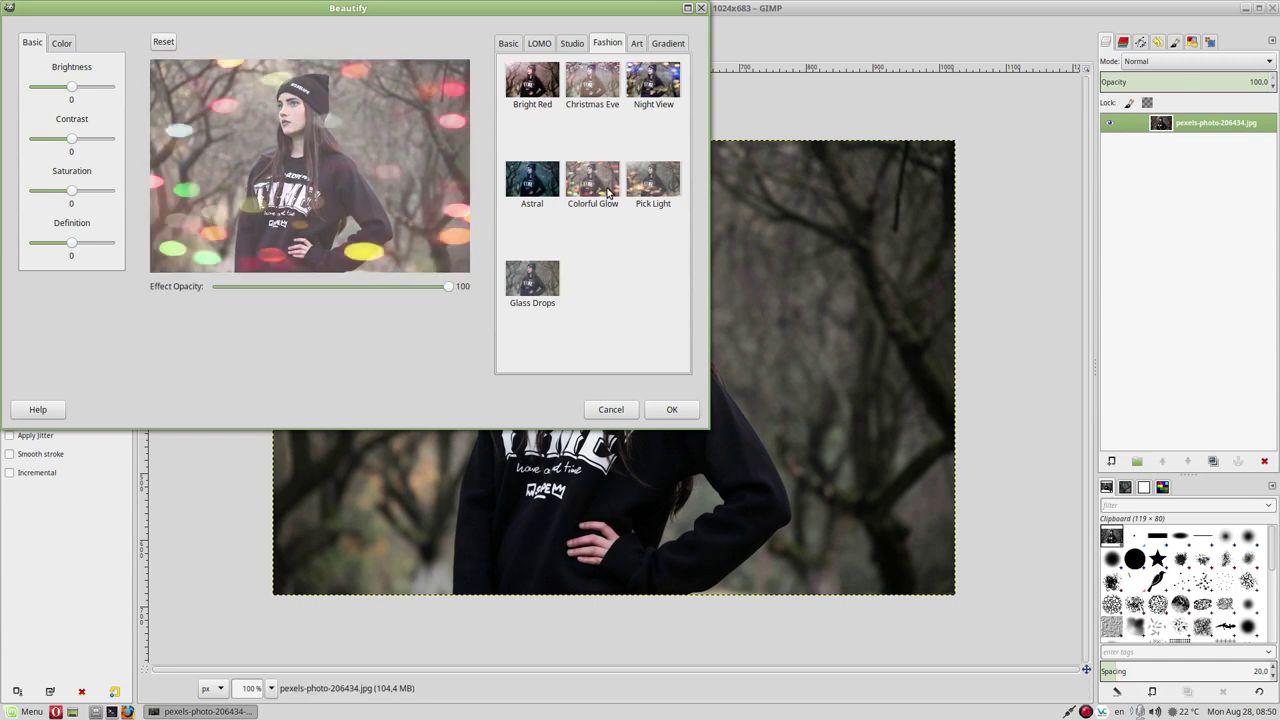
click(169, 45)
click(531, 276)
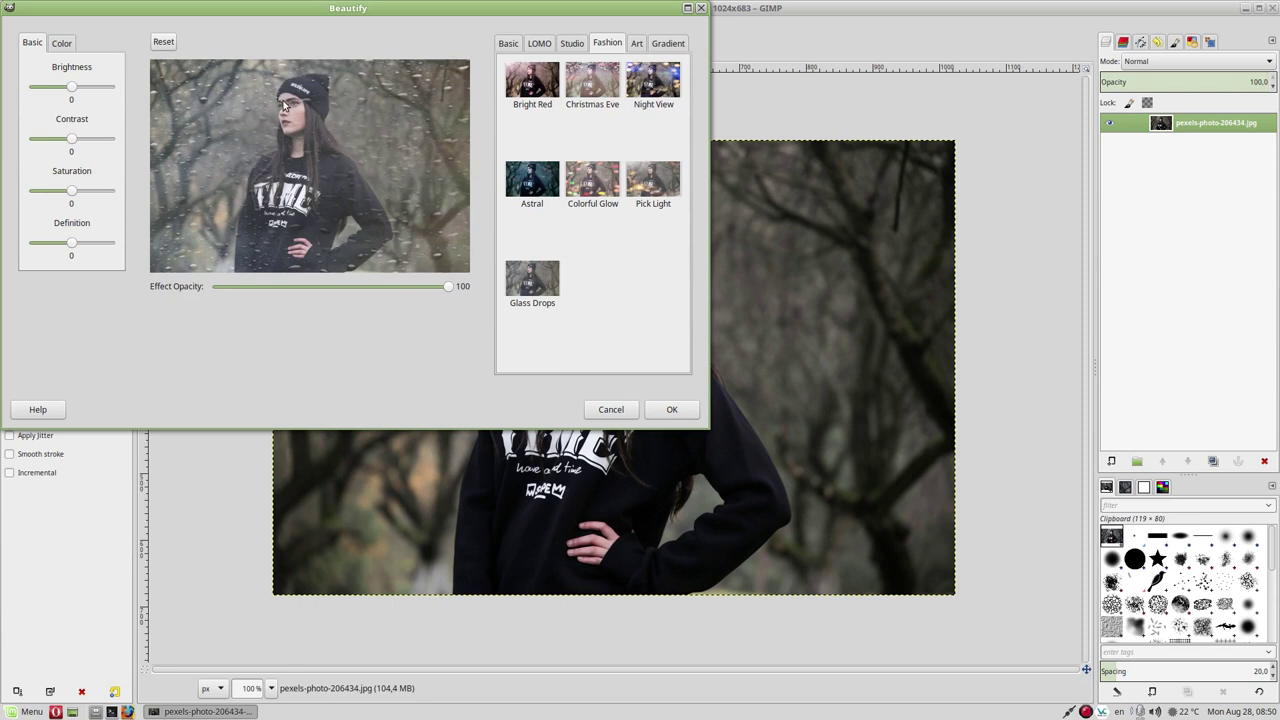
click(163, 45)
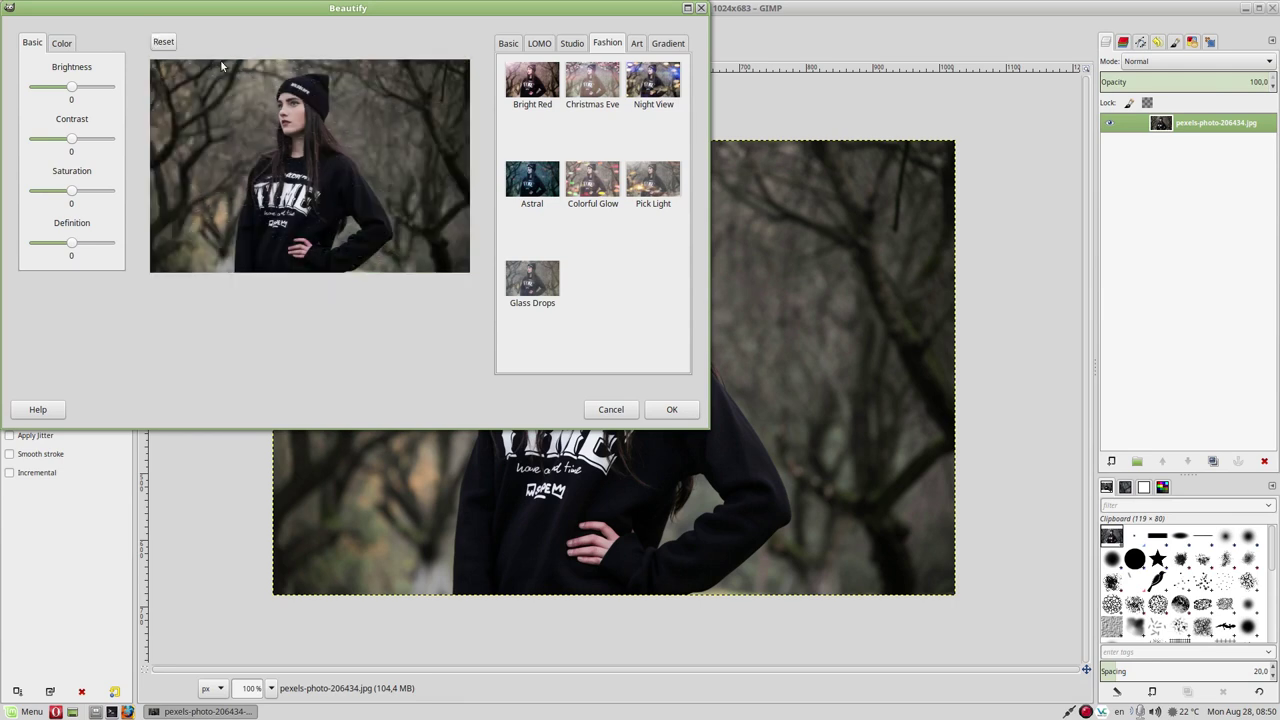
Preview the Art Sketch, Life Sketch and Classic Sketch looks, resetting after each
click(637, 44)
click(532, 80)
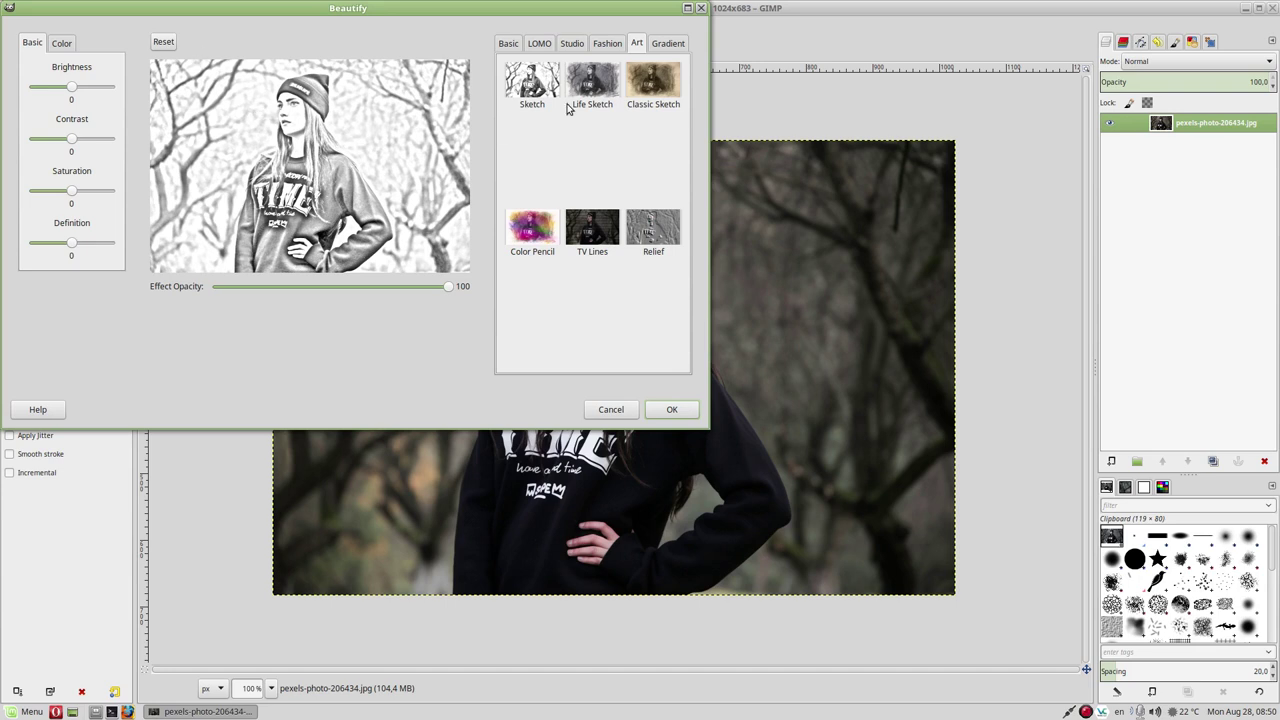
click(166, 46)
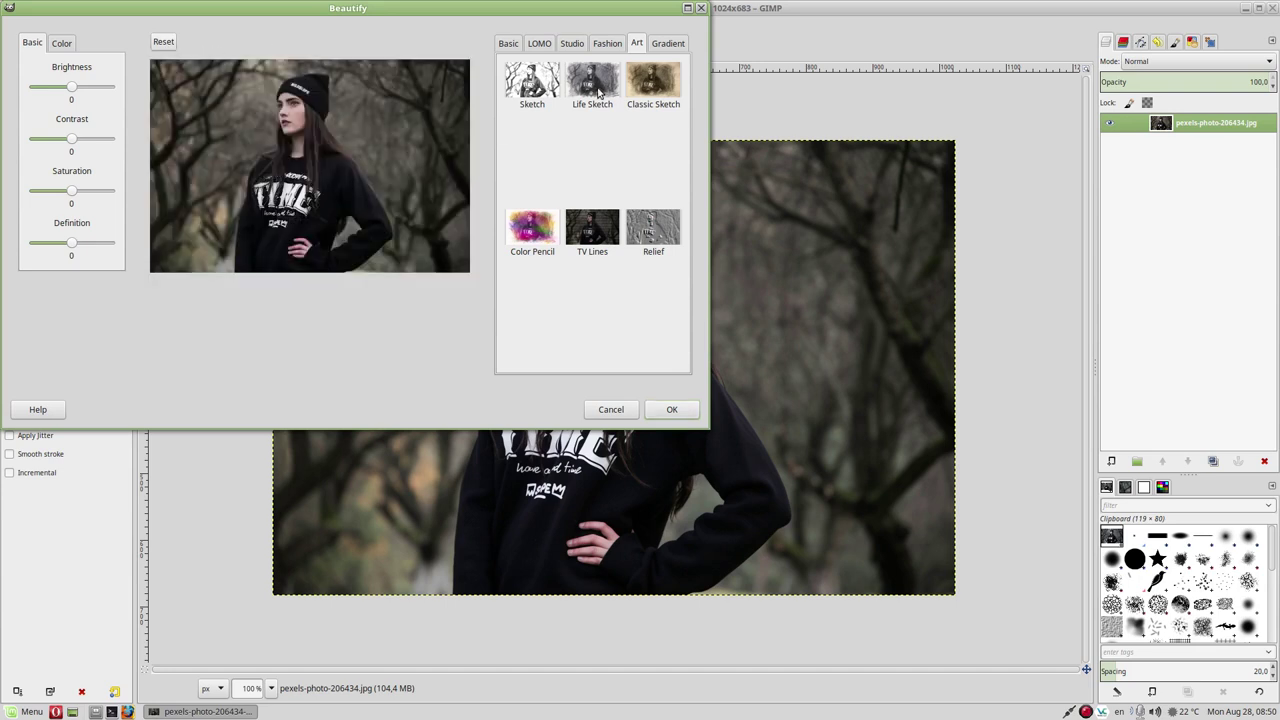
click(598, 88)
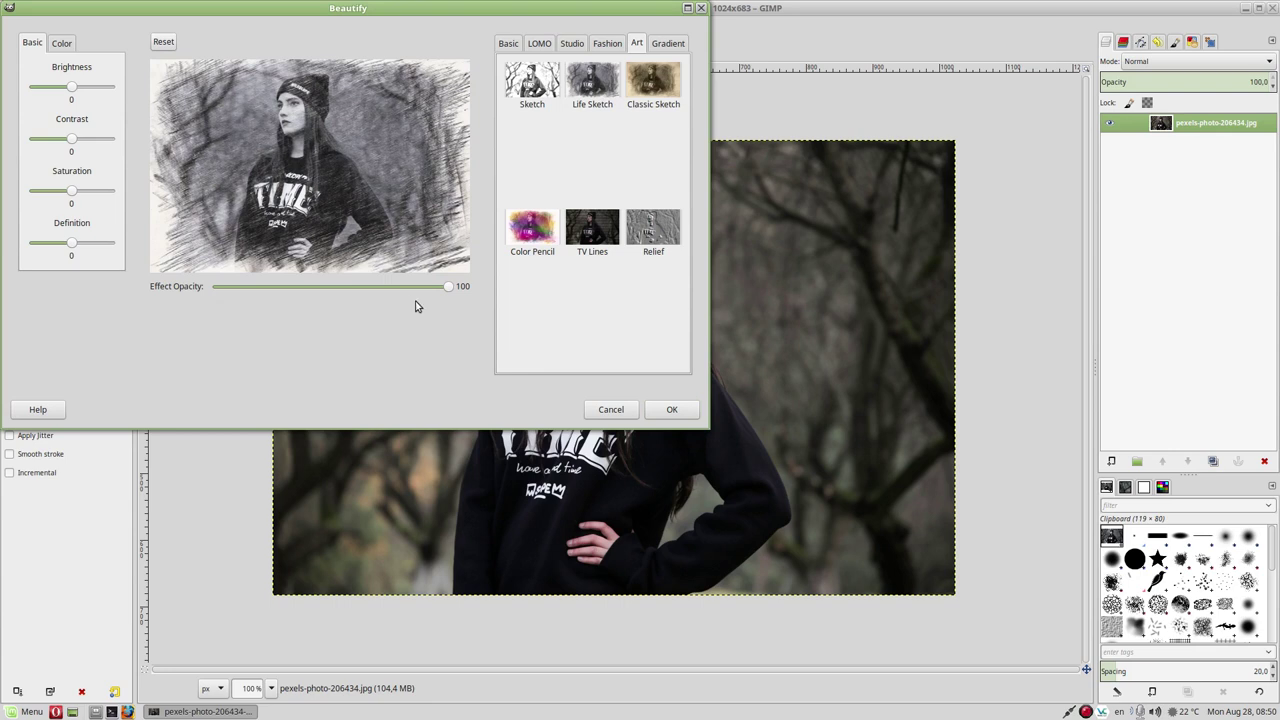
click(166, 44)
click(644, 86)
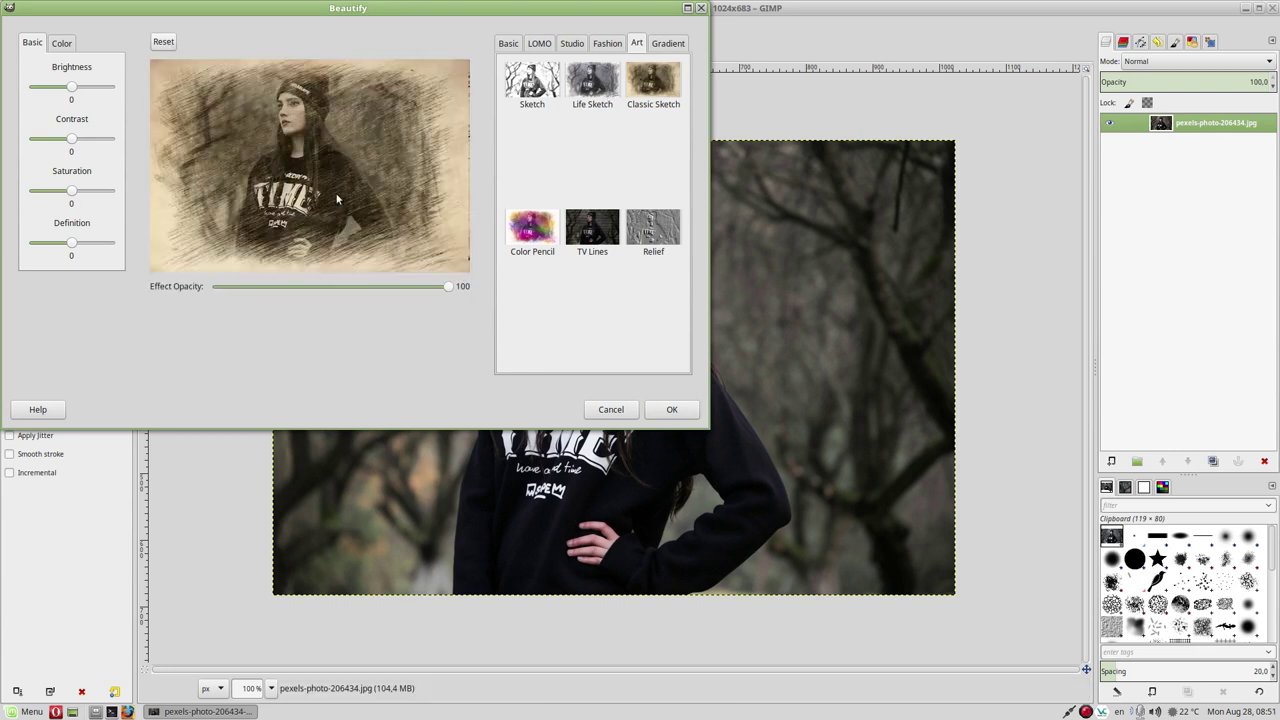
click(166, 42)
Preview Color Pencil, TV Lines and Relief, restoring the original portrait after each
click(528, 232)
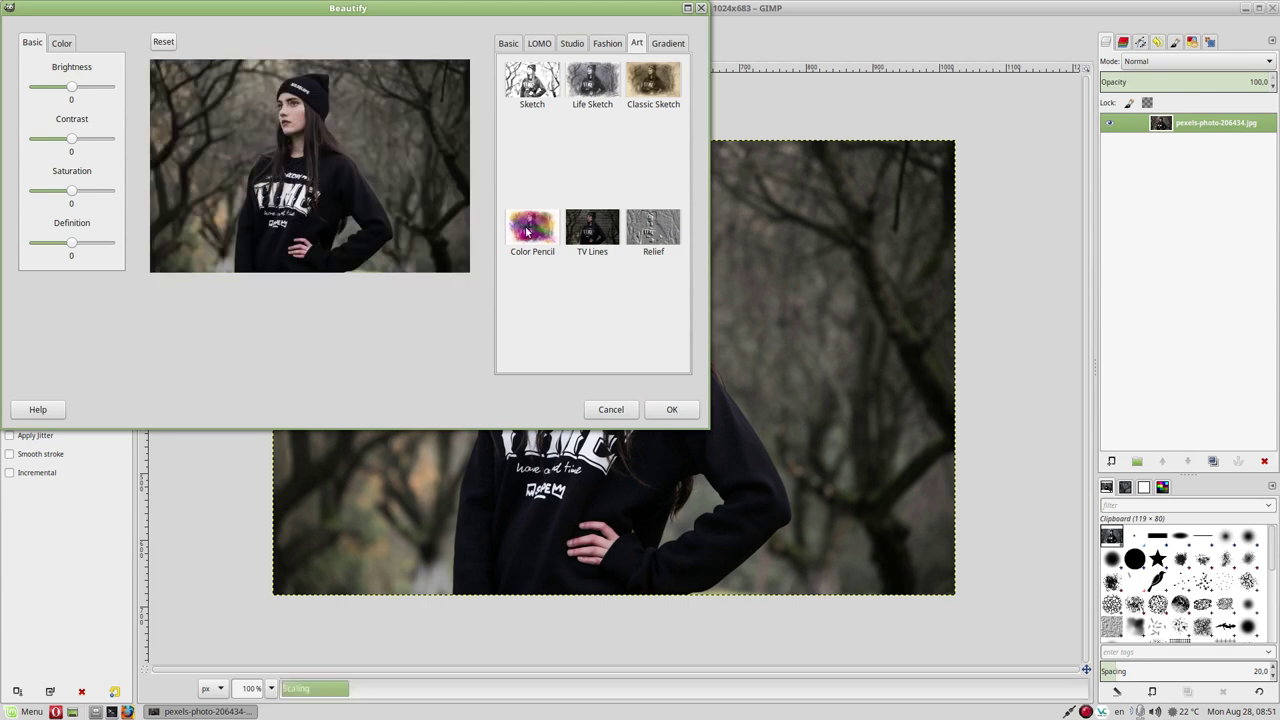
click(157, 44)
click(577, 228)
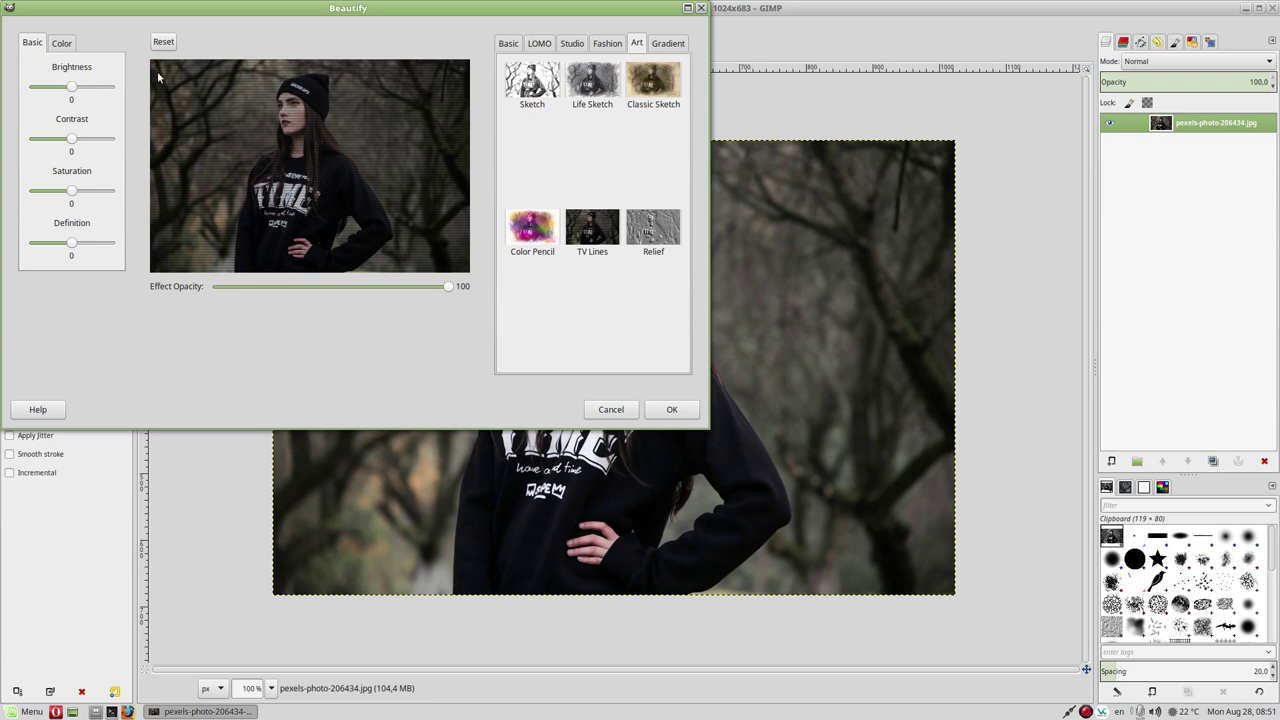
click(168, 43)
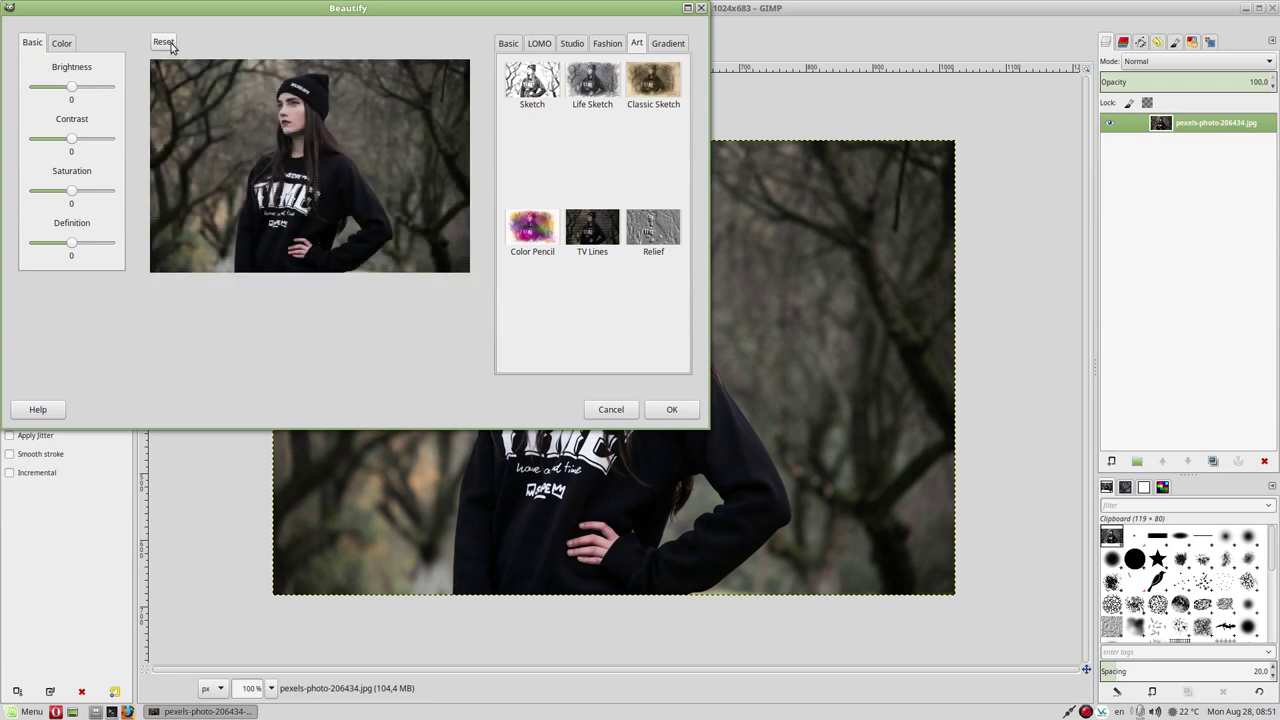
click(659, 240)
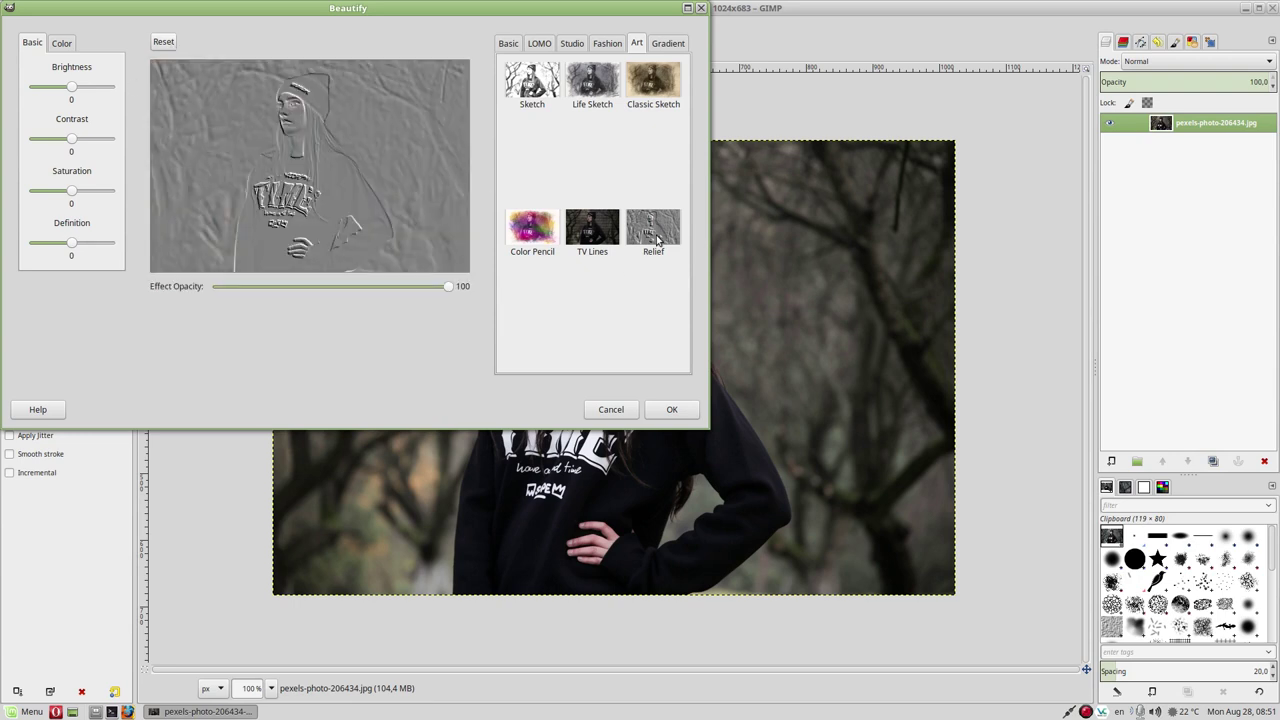
click(166, 44)
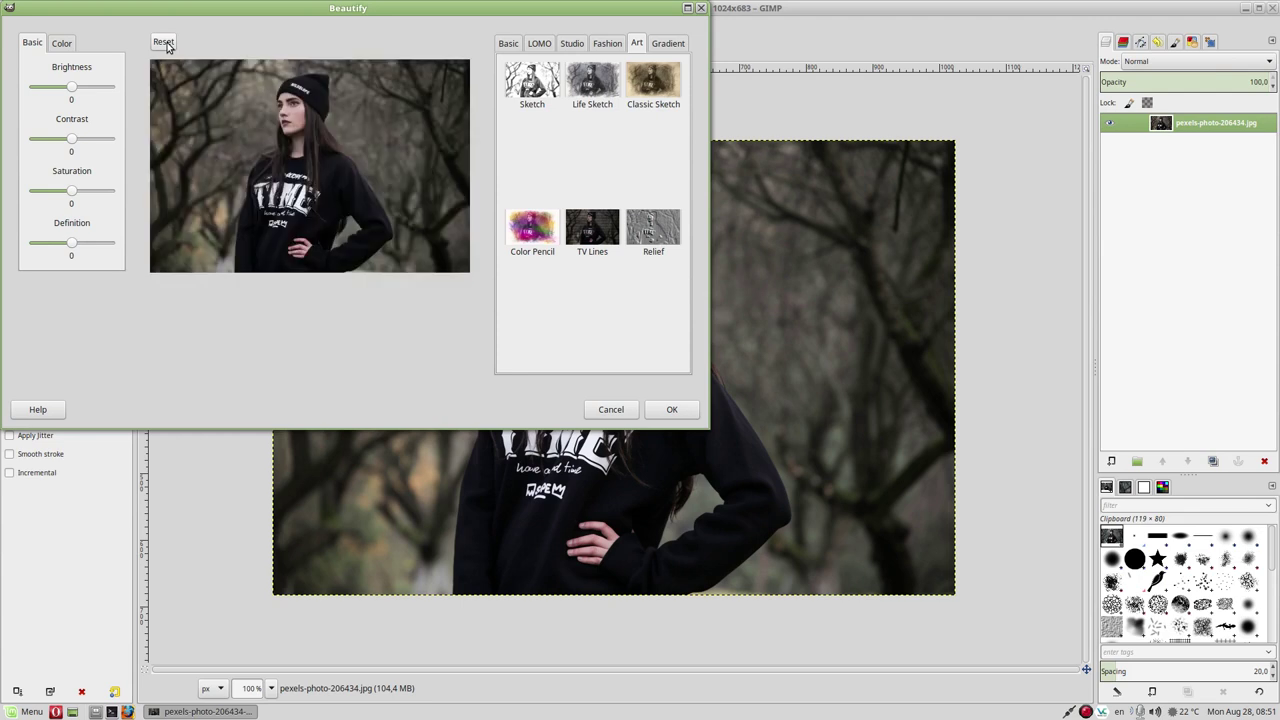
Preview the Beam Gradient look at a weaker strength, then reset it
click(660, 42)
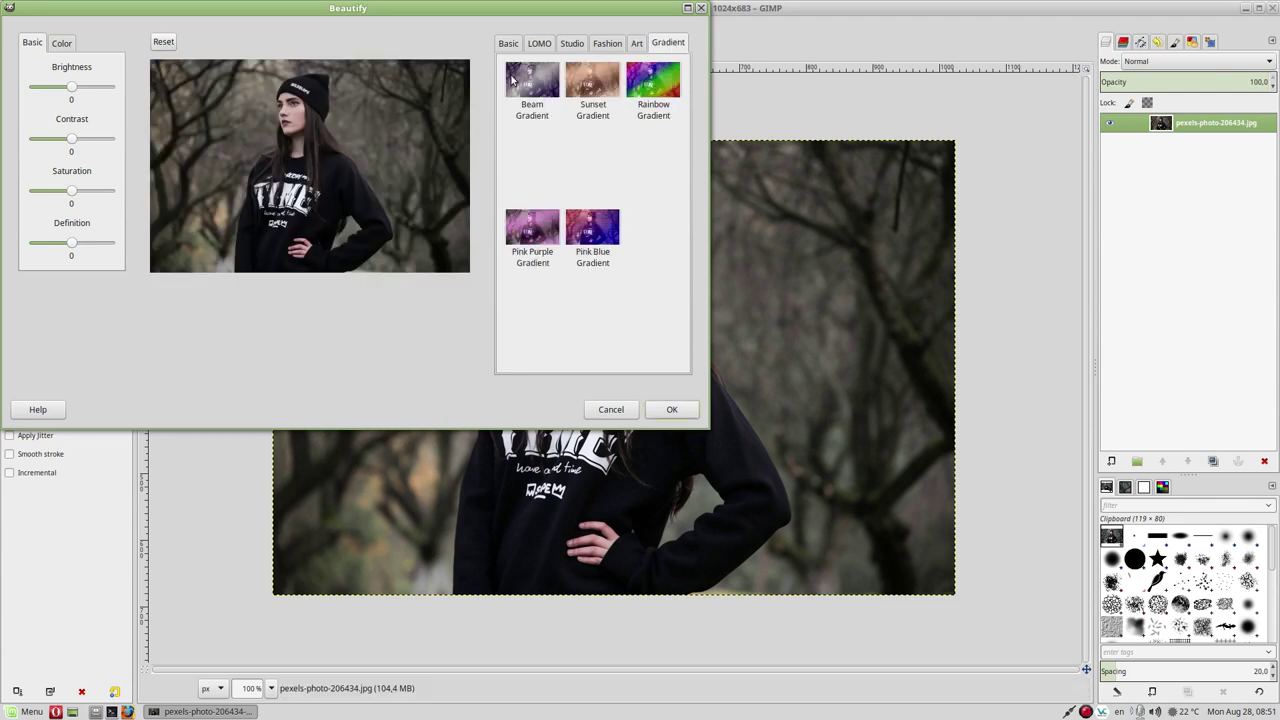
click(512, 80)
mouse_move(449, 289)
mouse_down()
mouse_move(374, 290)
mouse_move(470, 298)
mouse_up()
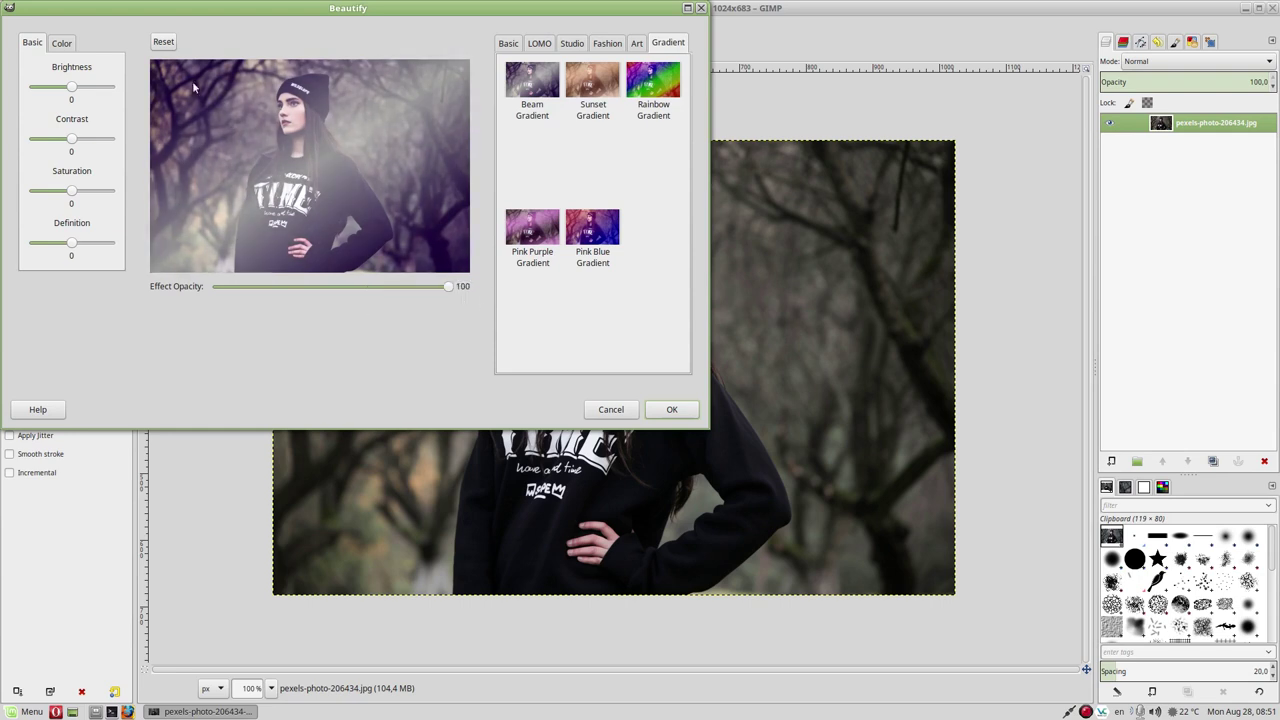
click(158, 42)
Preview Sunset, Rainbow and Pink Purple gradients, reset, and return to the Basic presets
click(603, 95)
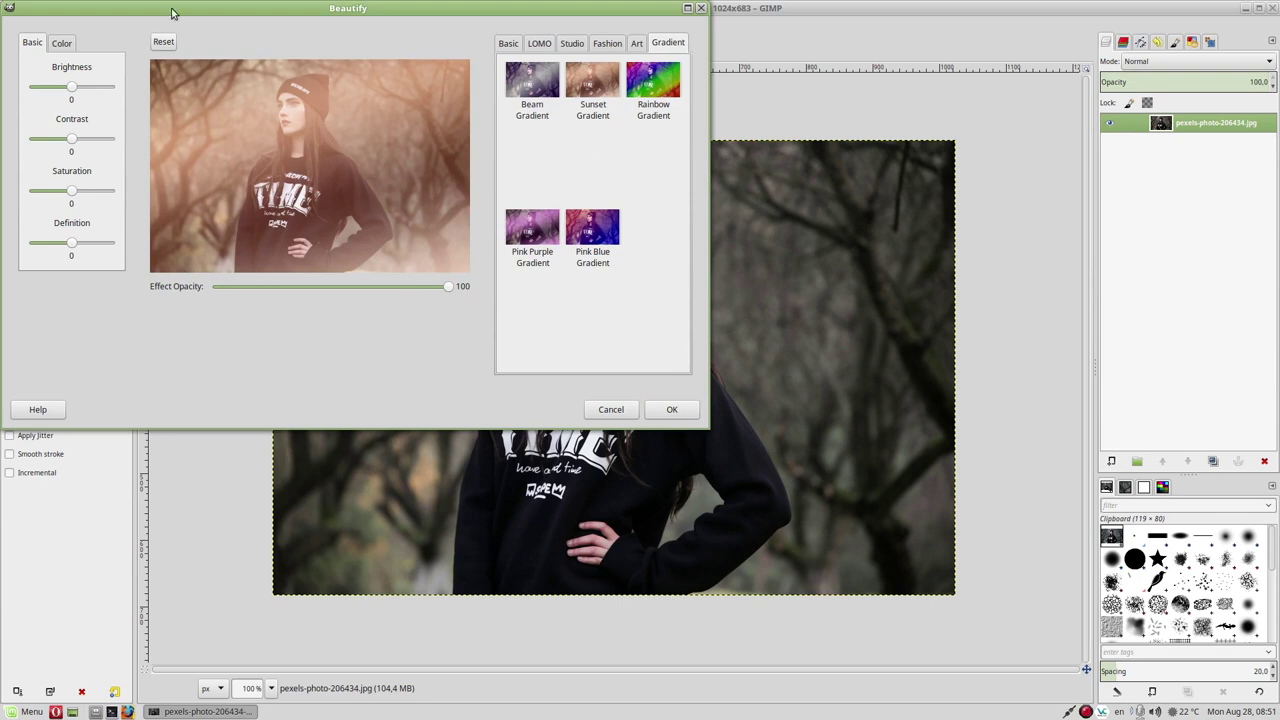
click(164, 43)
click(662, 84)
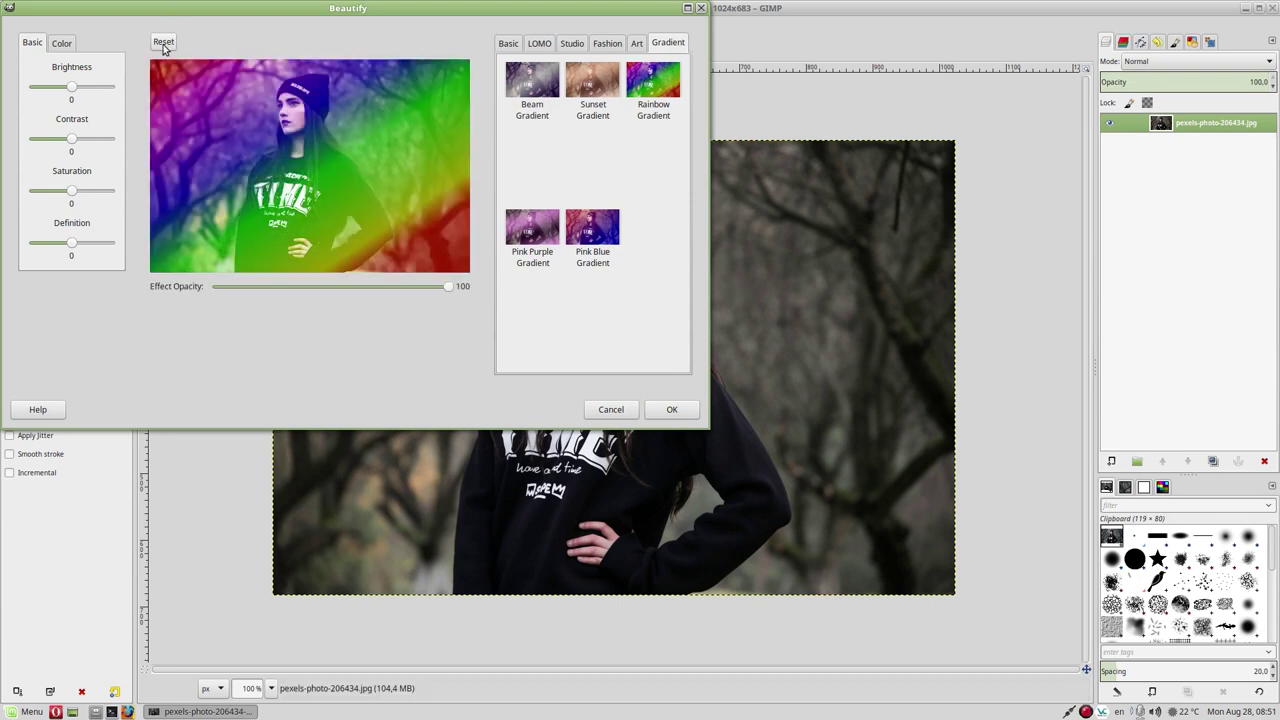
click(164, 44)
click(512, 244)
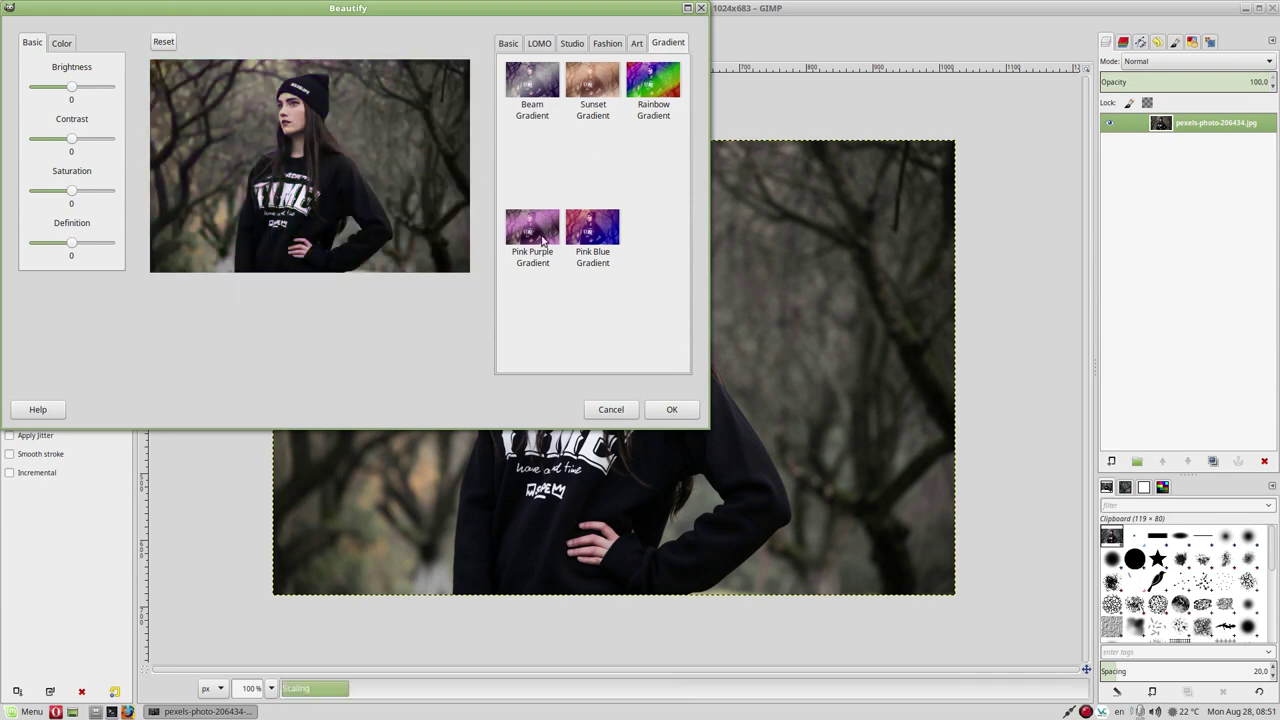
click(160, 42)
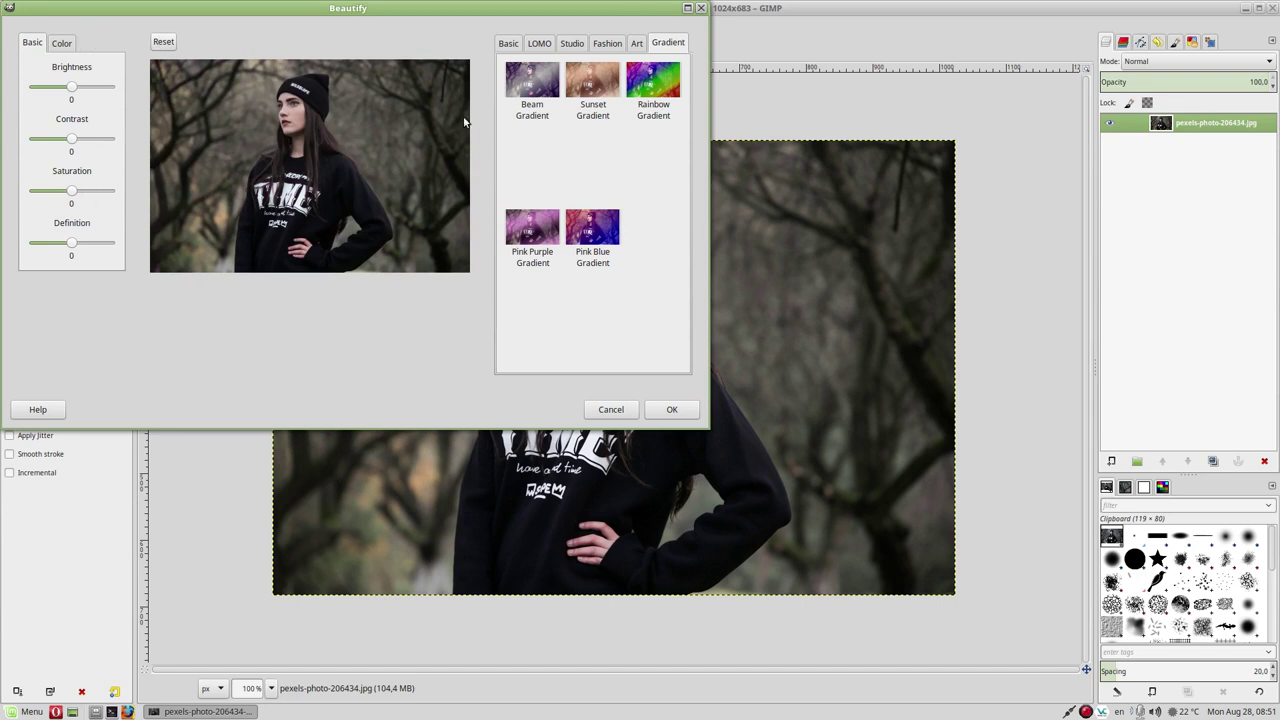
click(515, 46)
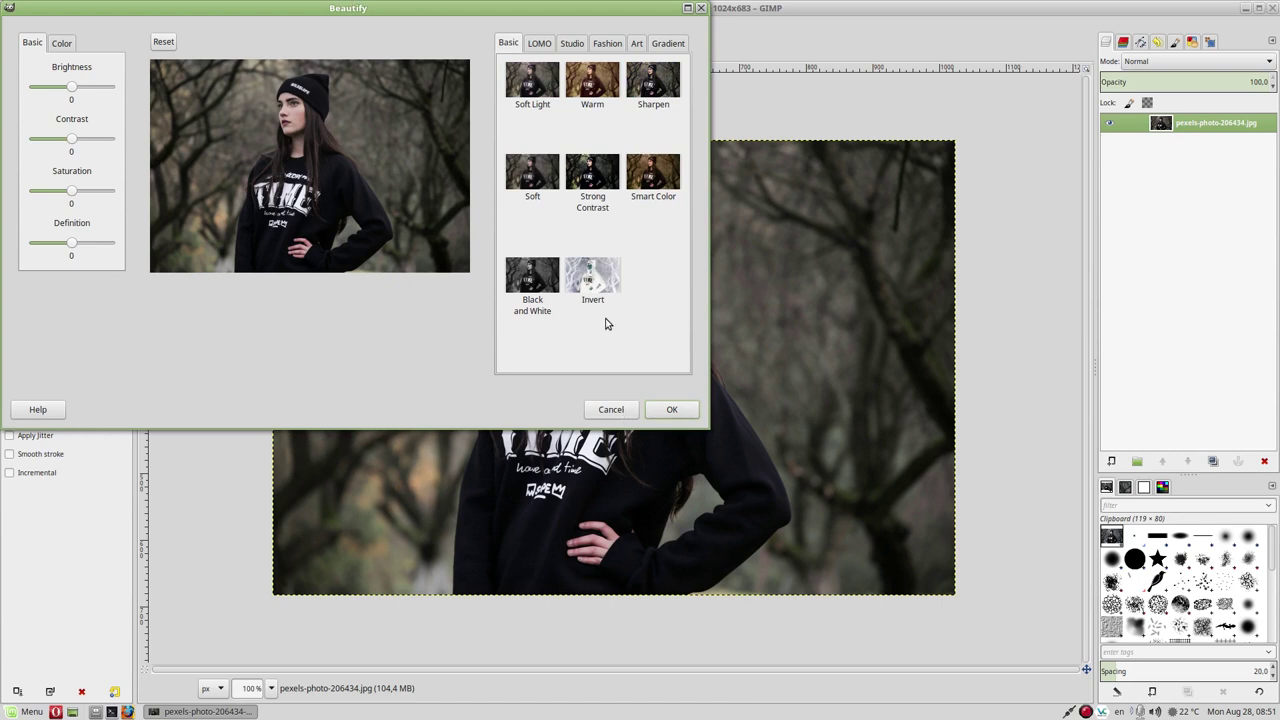
Reopen Beautify, apply the Fashion Night View look, then undo it
click(622, 412)
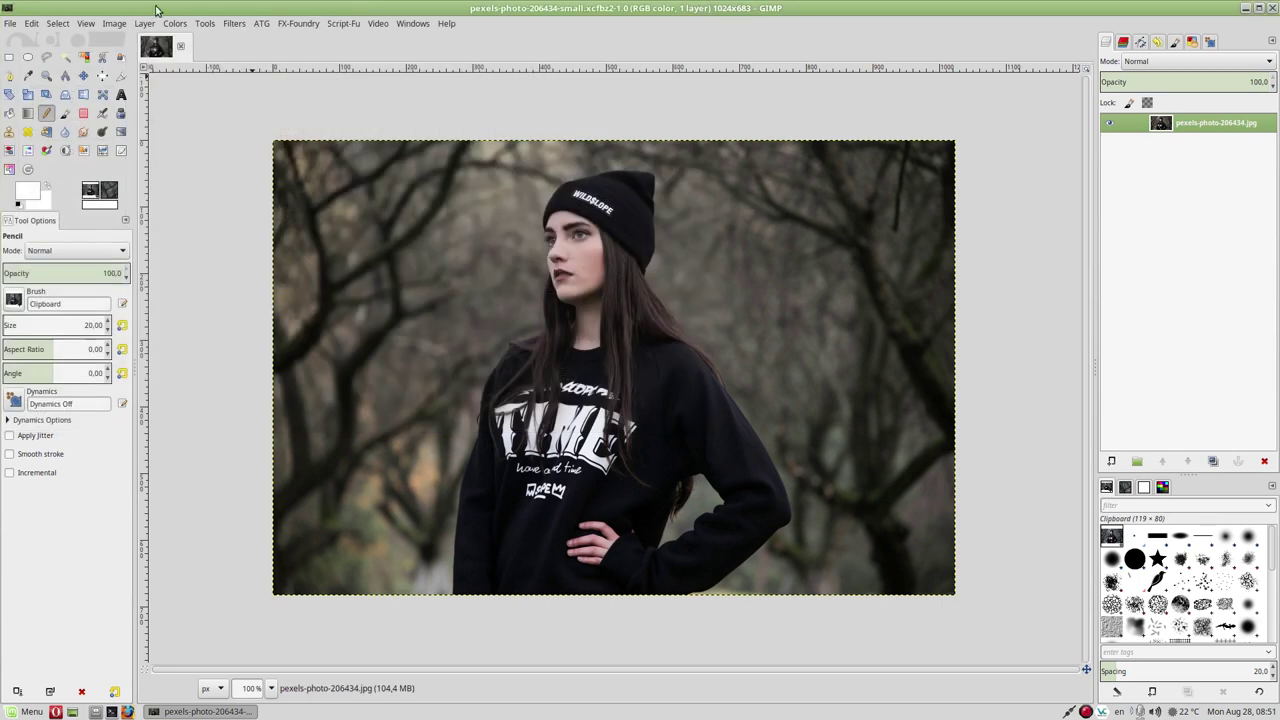
click(234, 24)
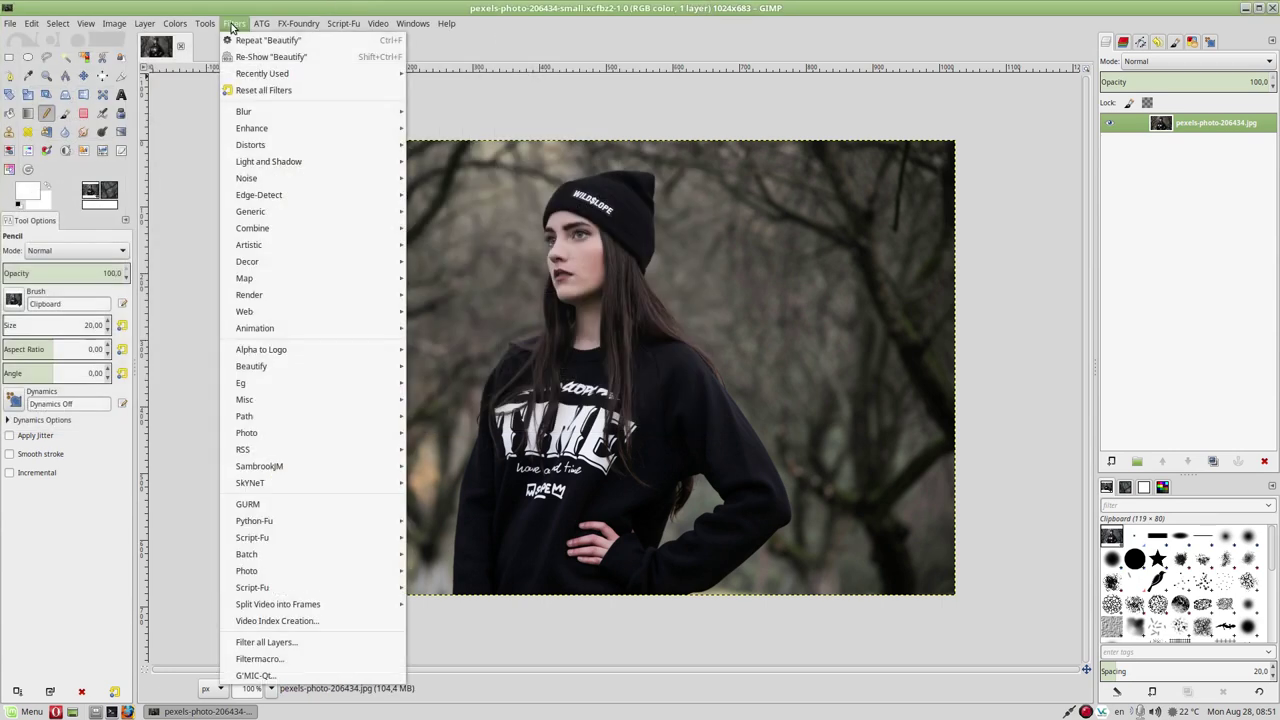
click(270, 57)
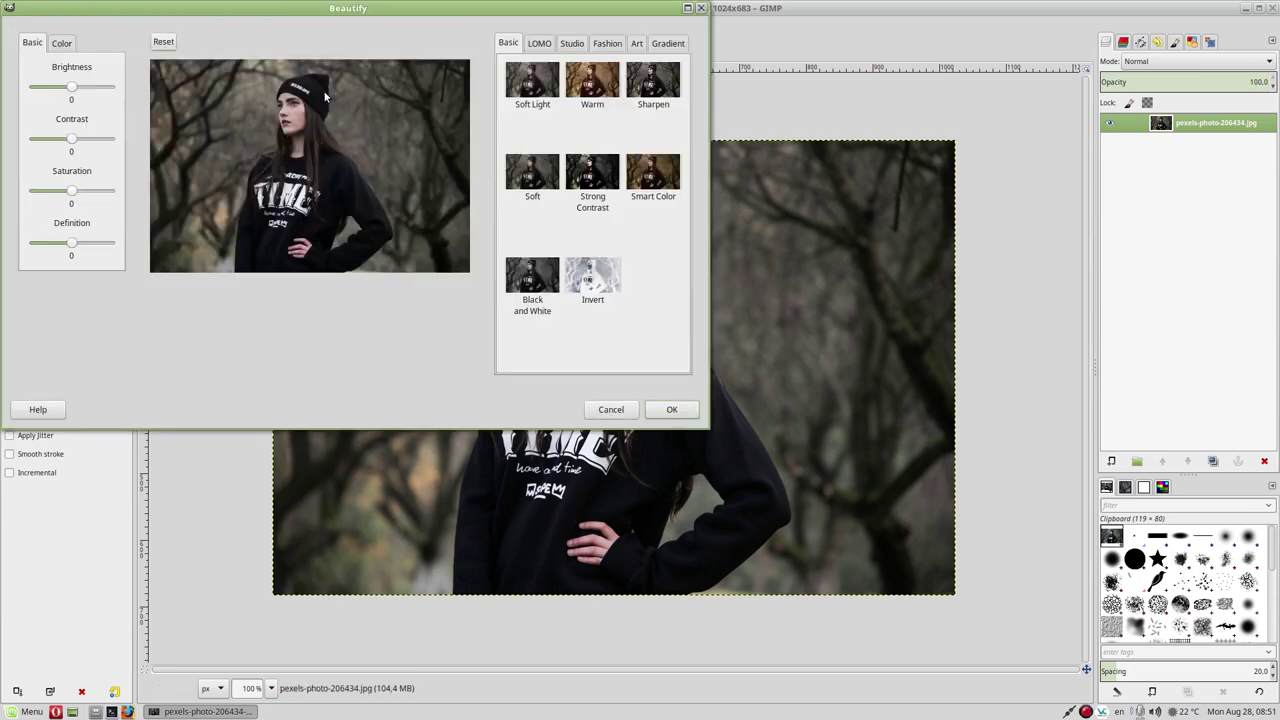
click(619, 50)
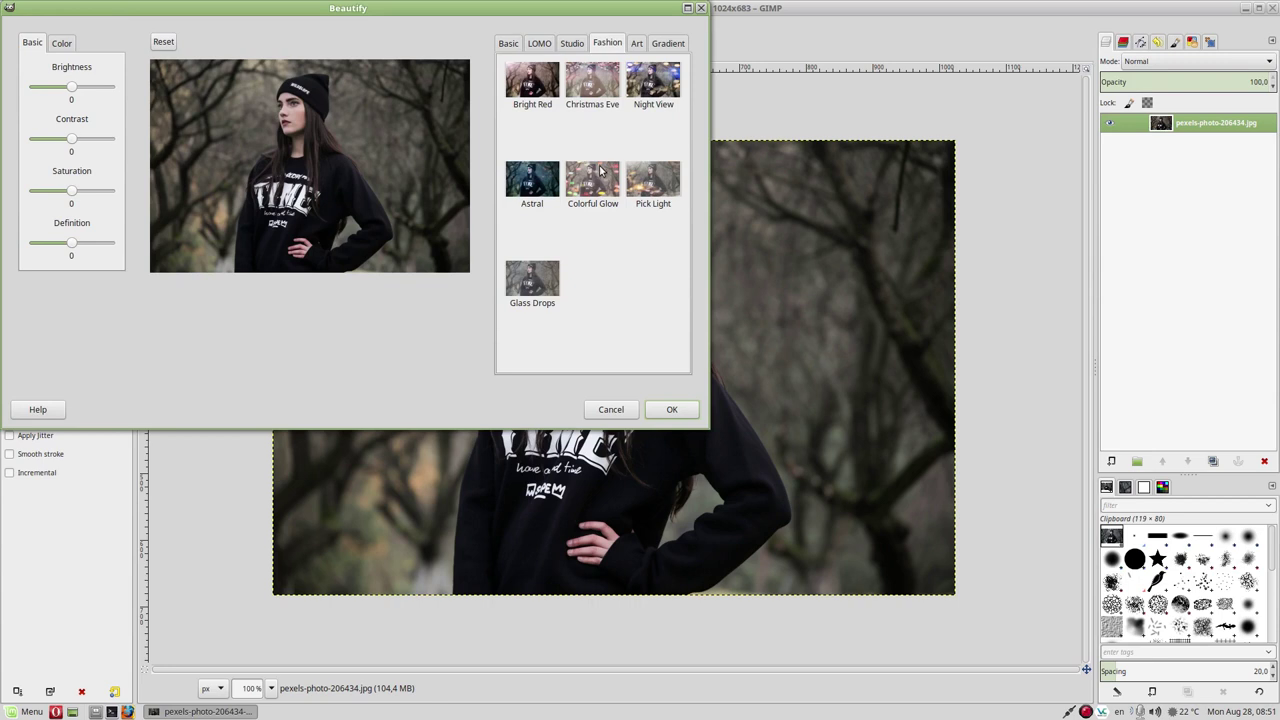
click(653, 88)
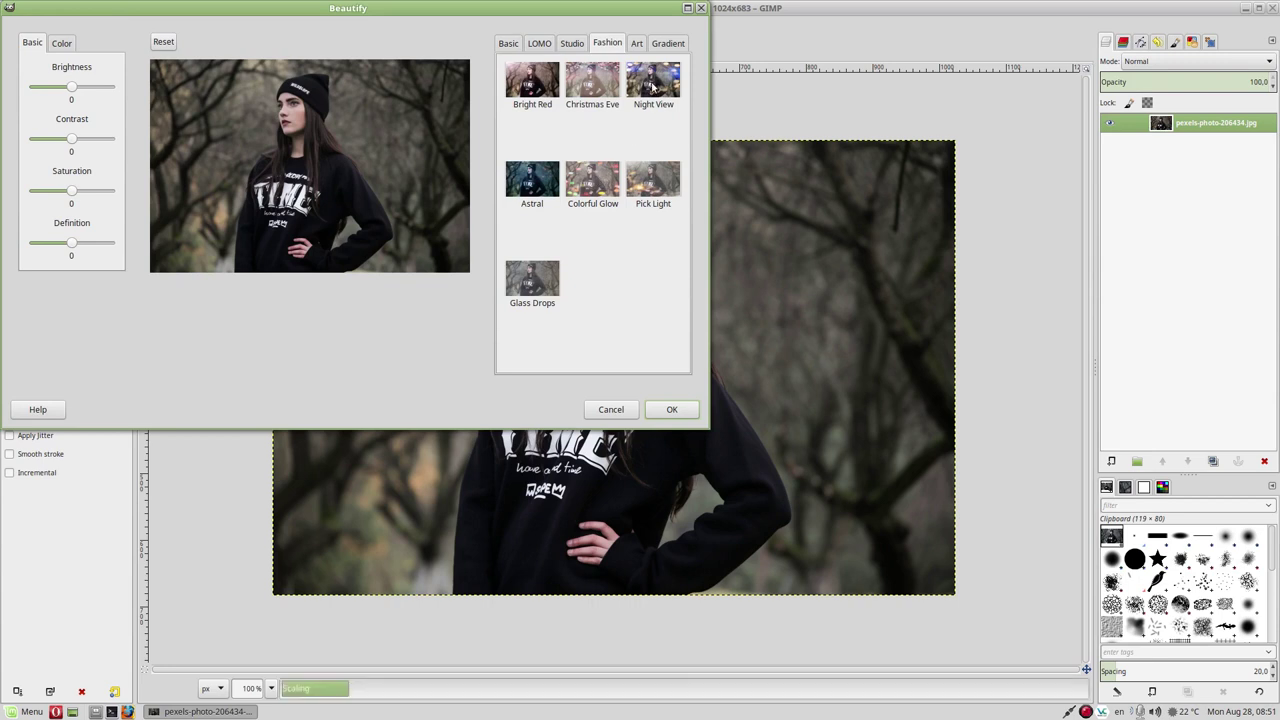
click(674, 407)
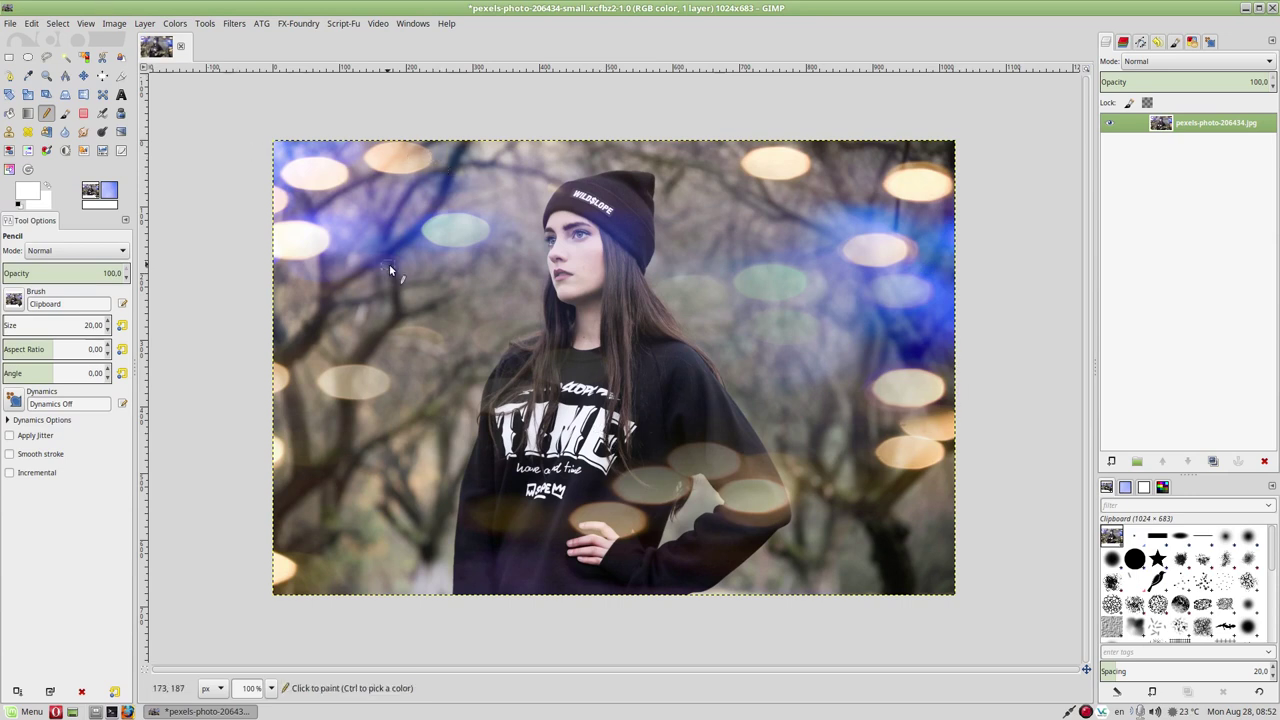
key(ctrl+z)
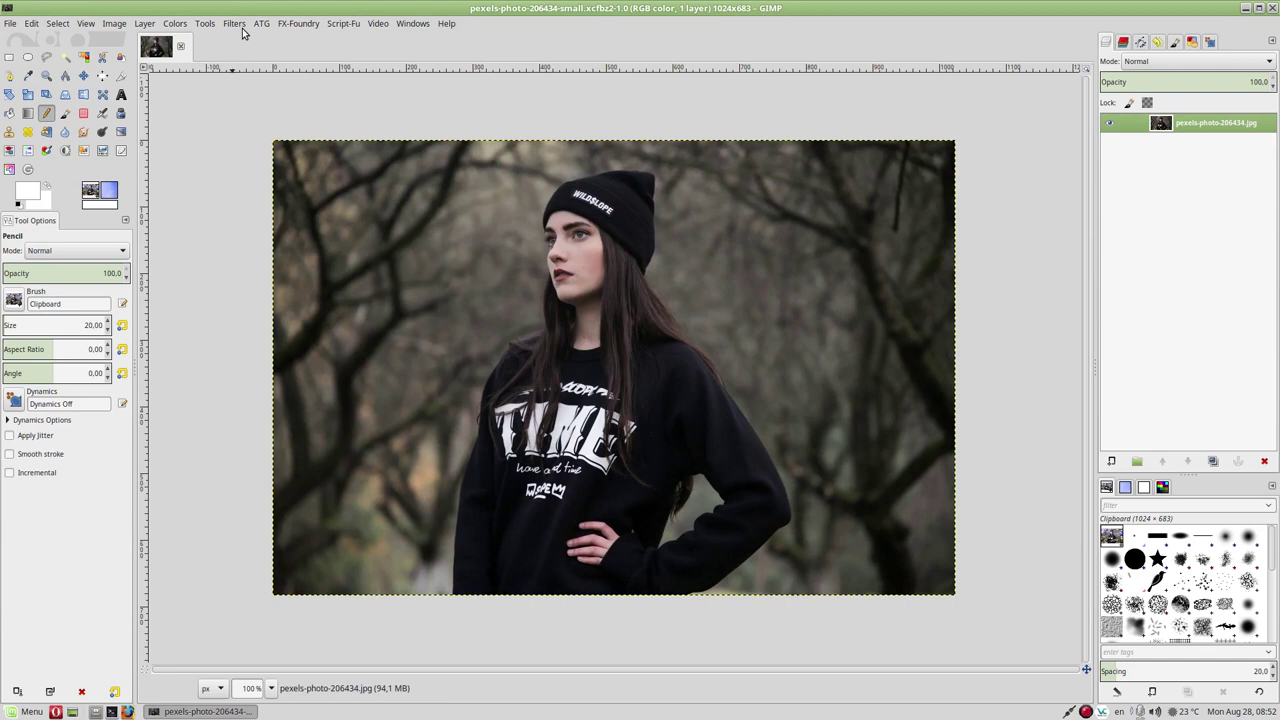
Open Skin Whitening and preview the High Whitening presets, resetting after each
click(234, 23)
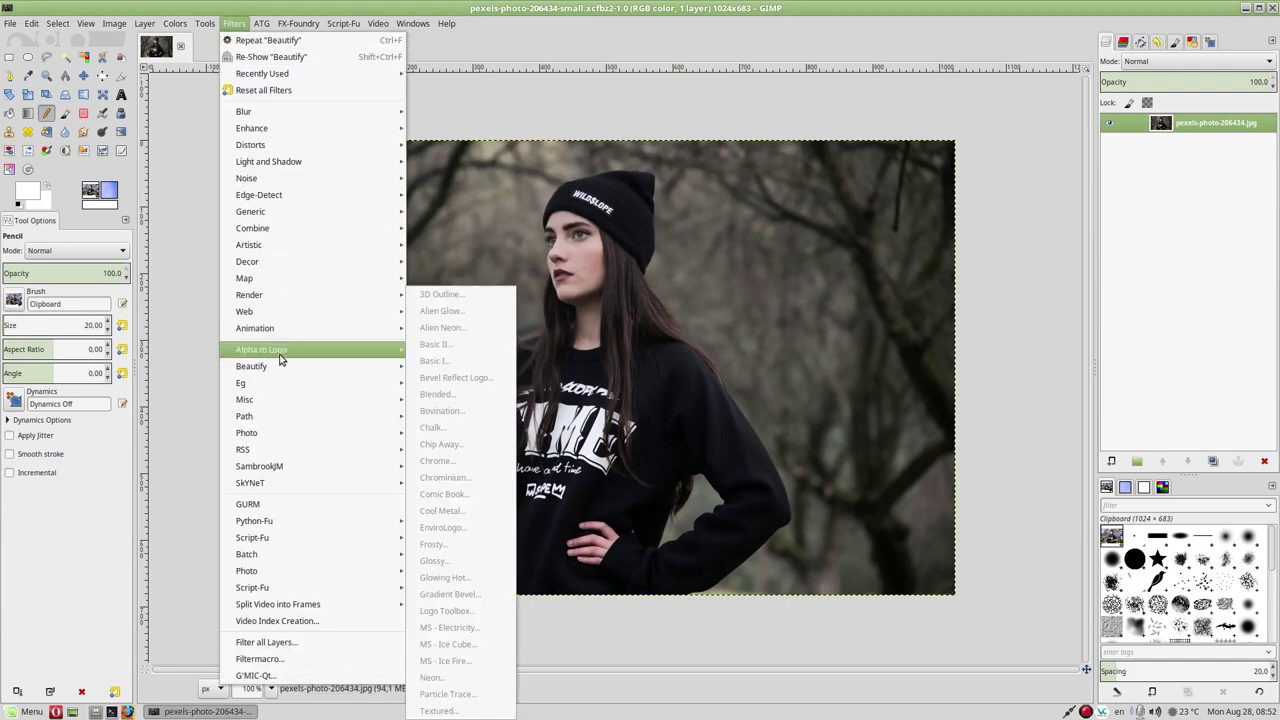
mouse_move(252, 366)
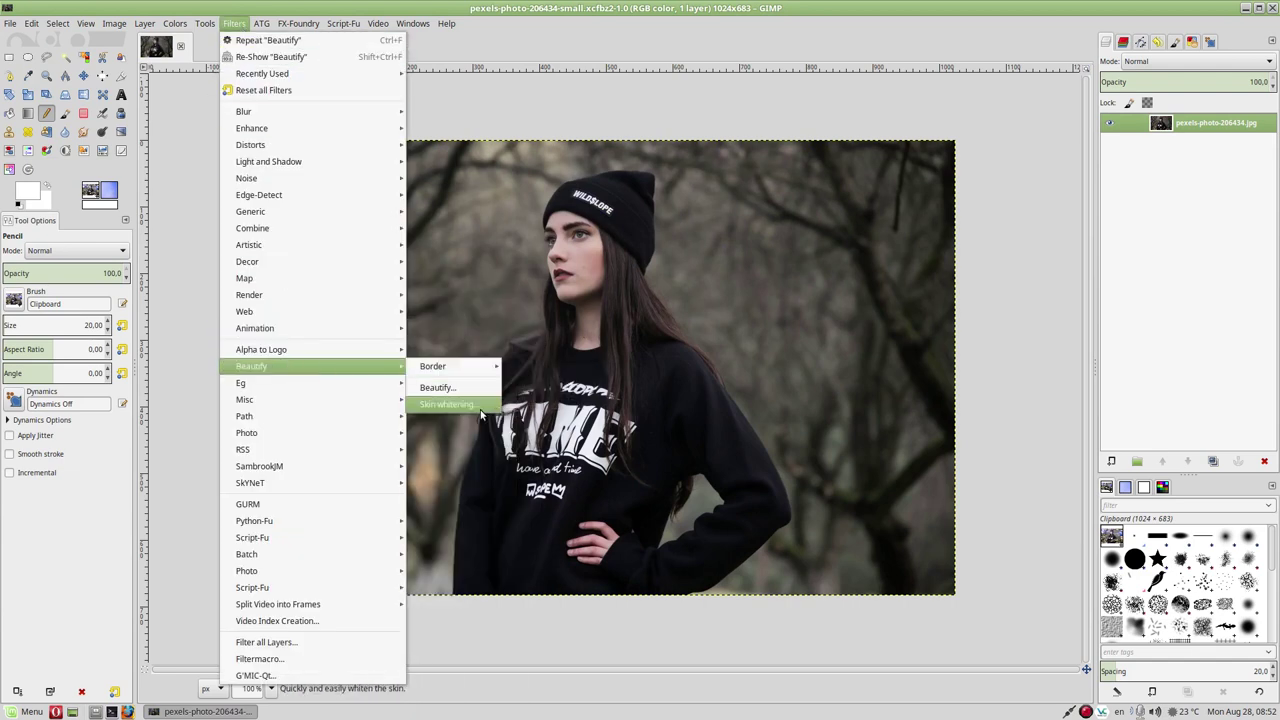
click(480, 410)
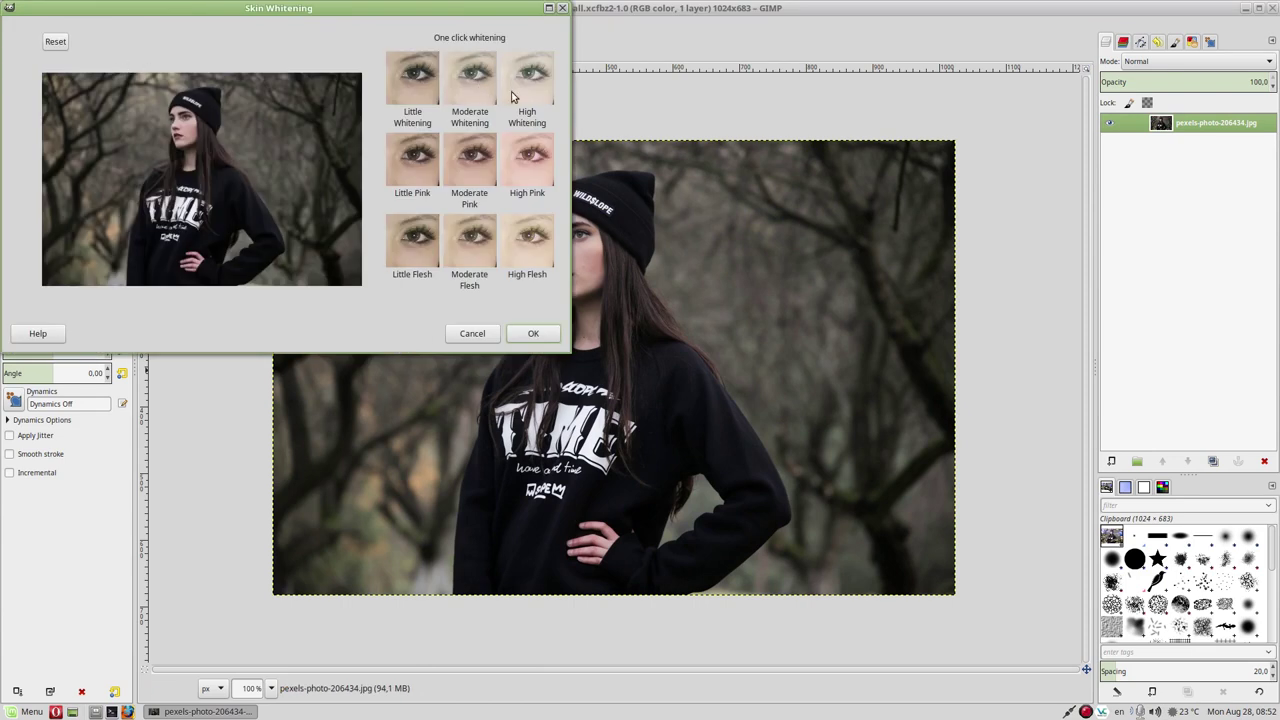
click(537, 83)
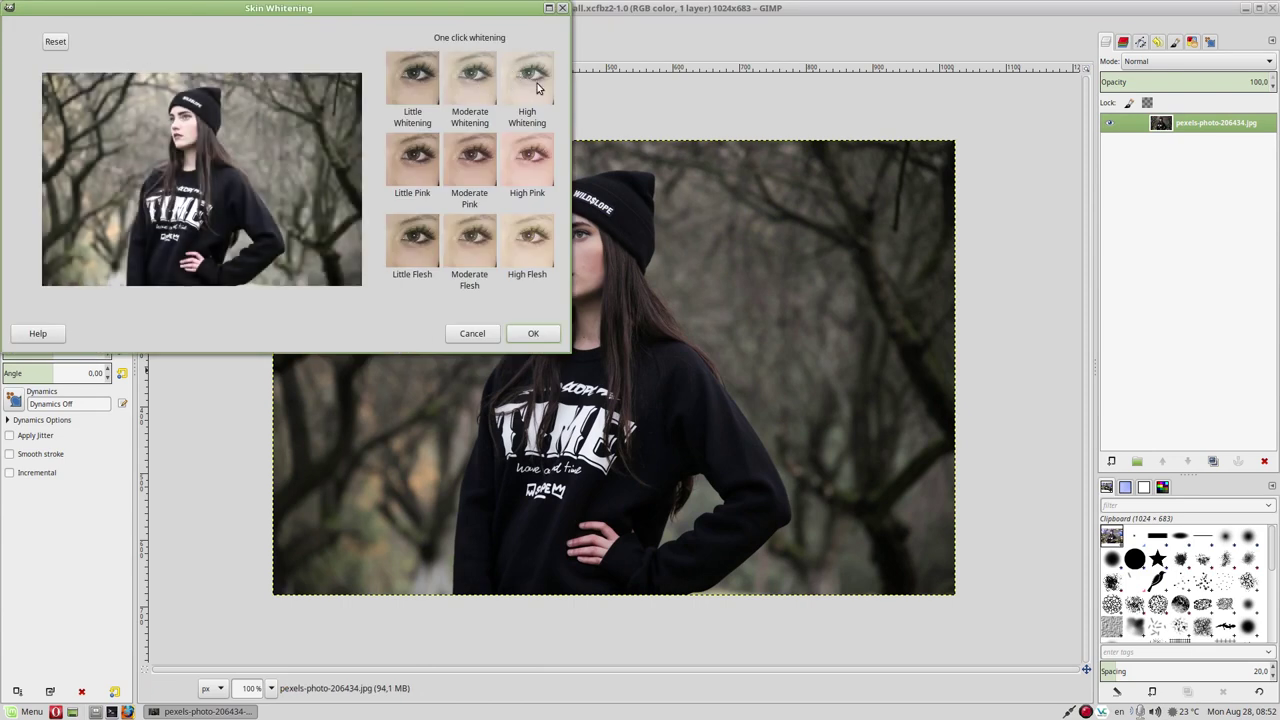
click(537, 83)
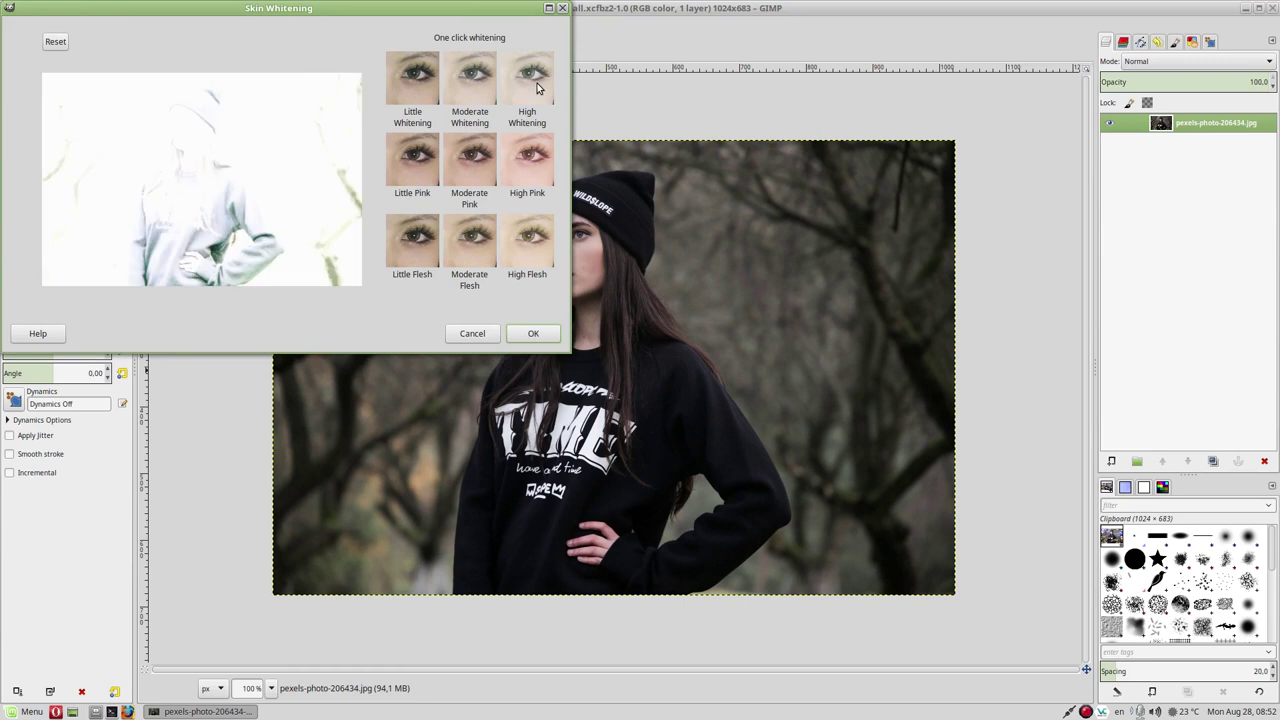
click(60, 44)
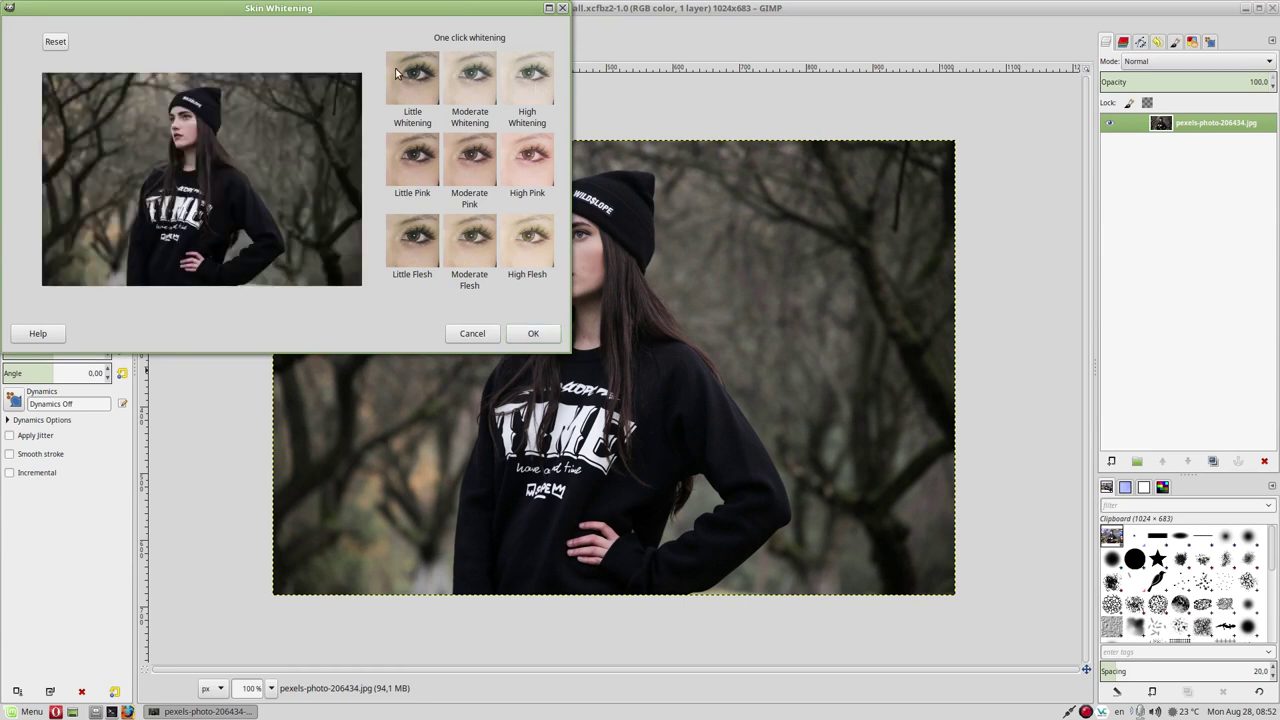
click(535, 89)
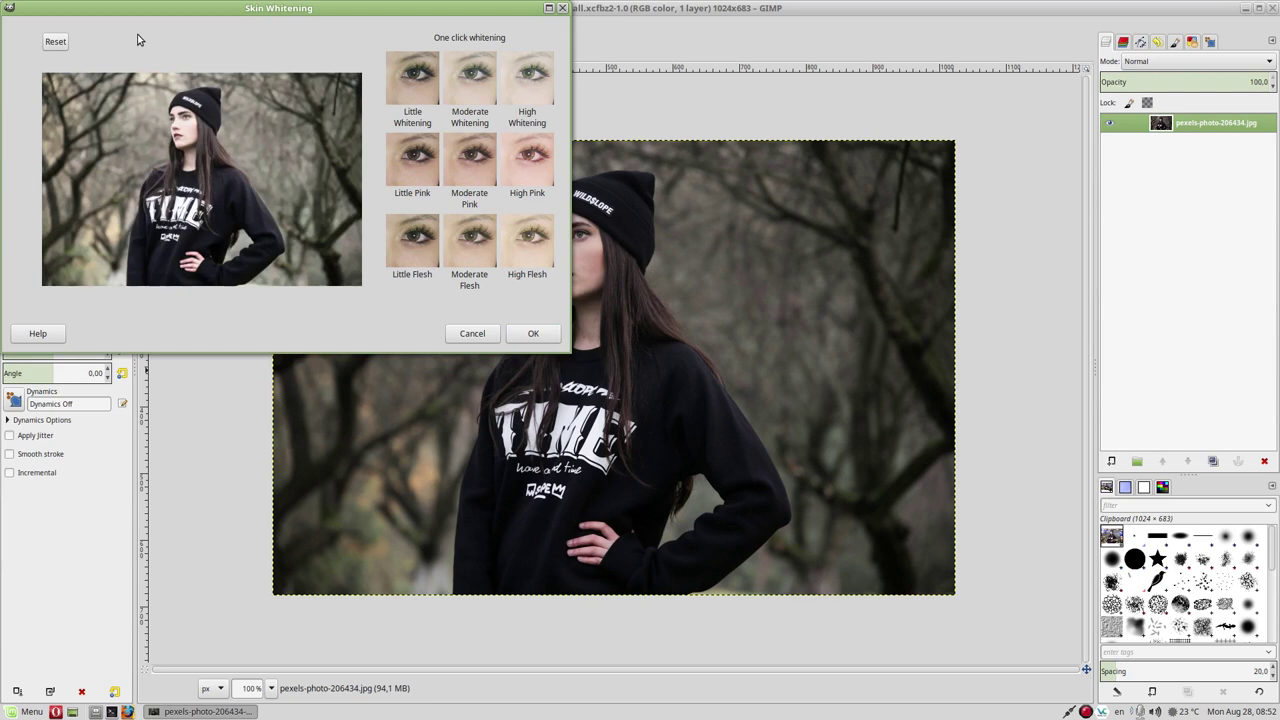
click(62, 43)
Try Little Whitening, apply High Flesh then undo it, and duplicate the photo layer
click(422, 71)
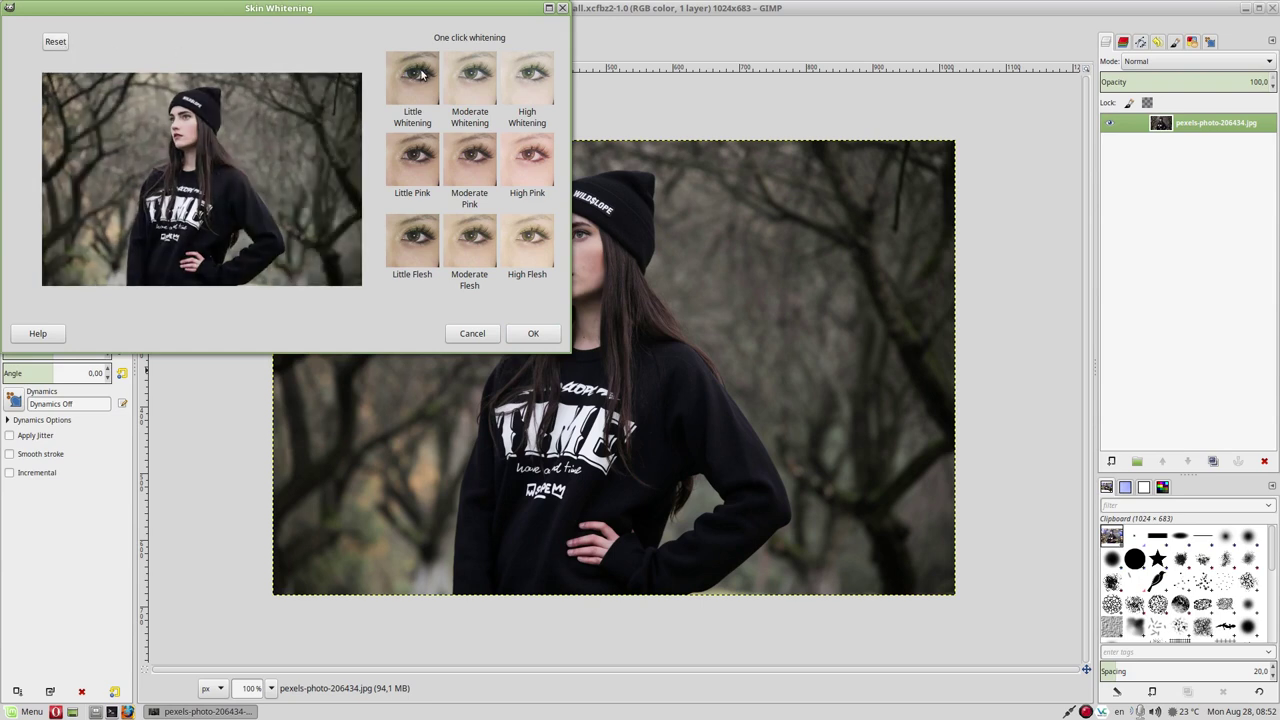
click(422, 73)
click(422, 73)
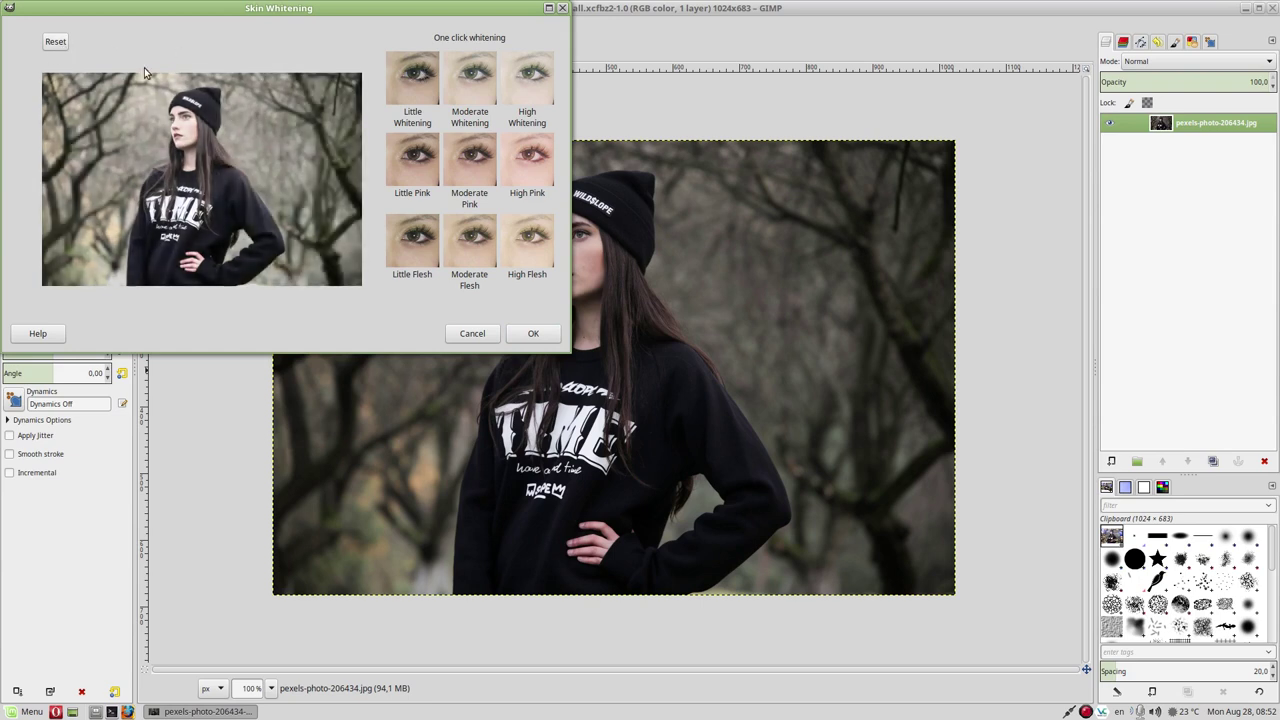
click(53, 44)
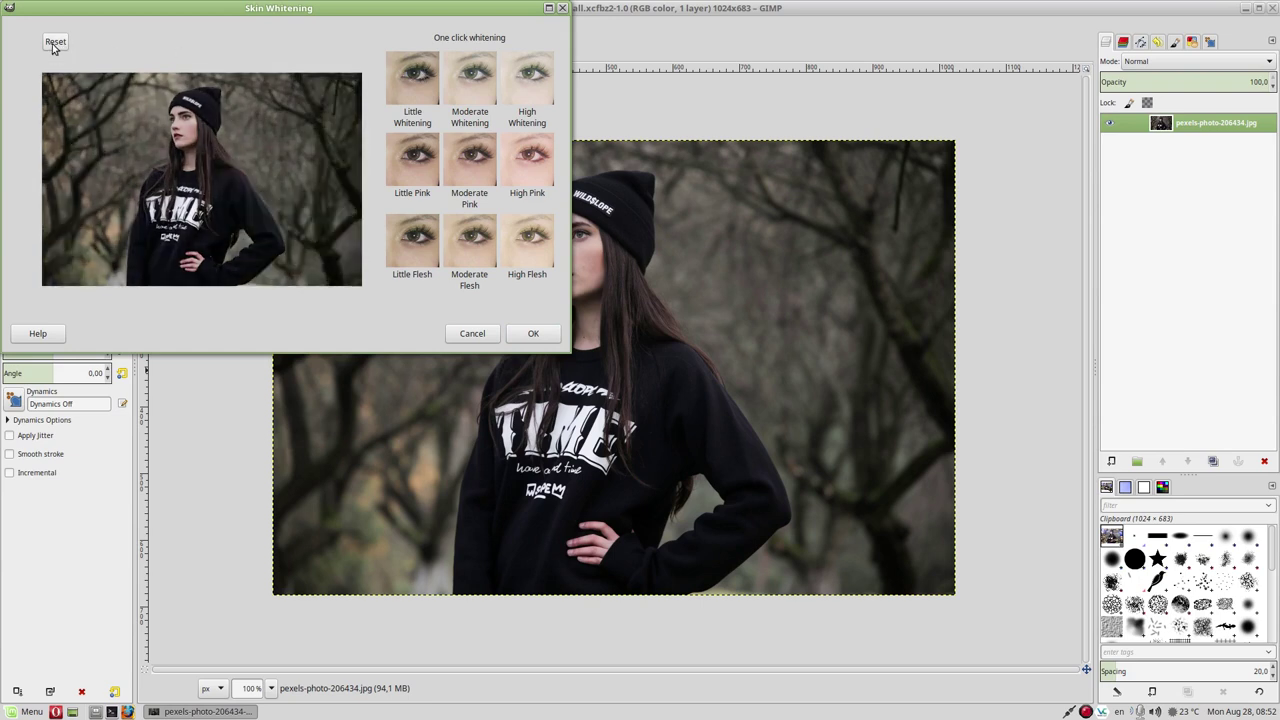
click(517, 236)
click(547, 340)
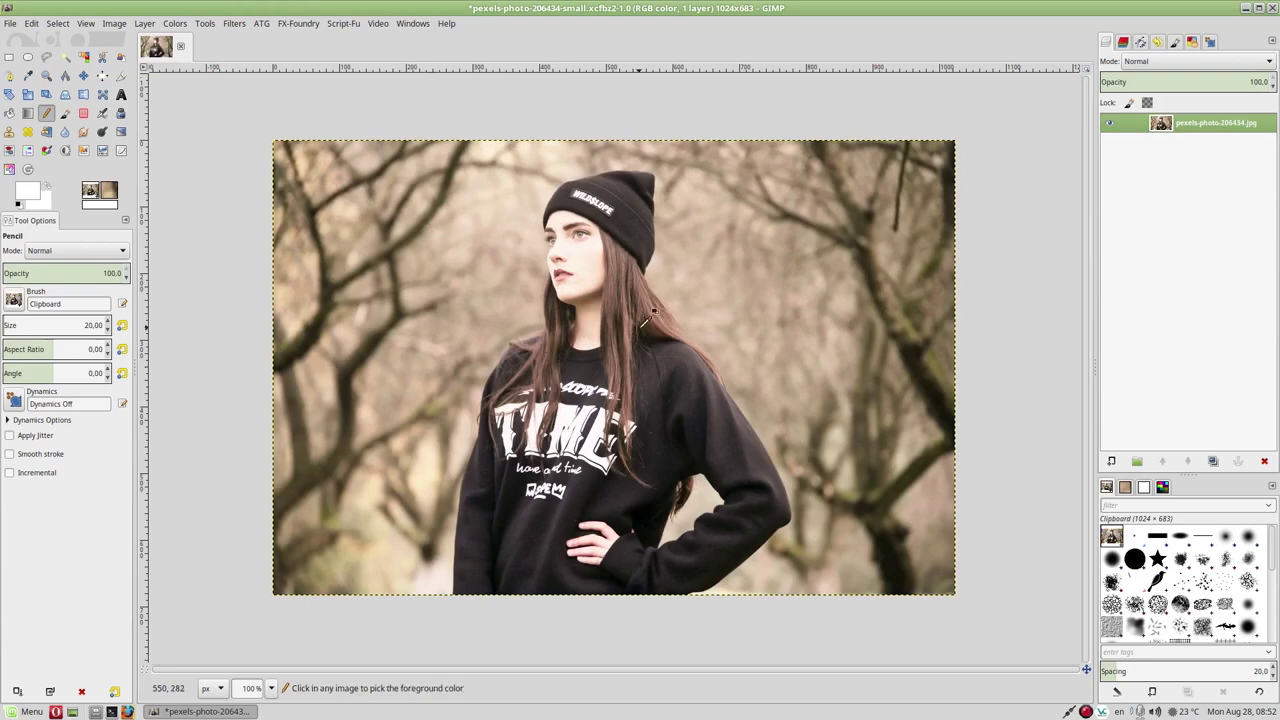
key(ctrl+z)
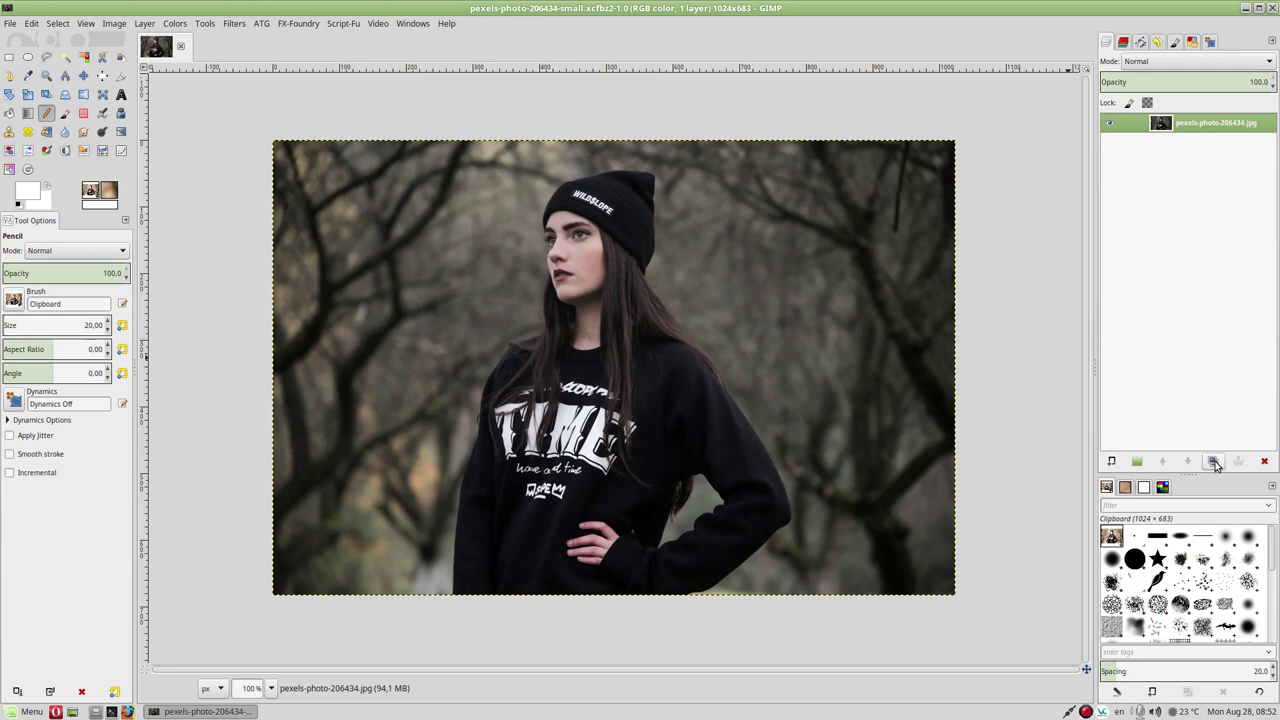
click(1213, 462)
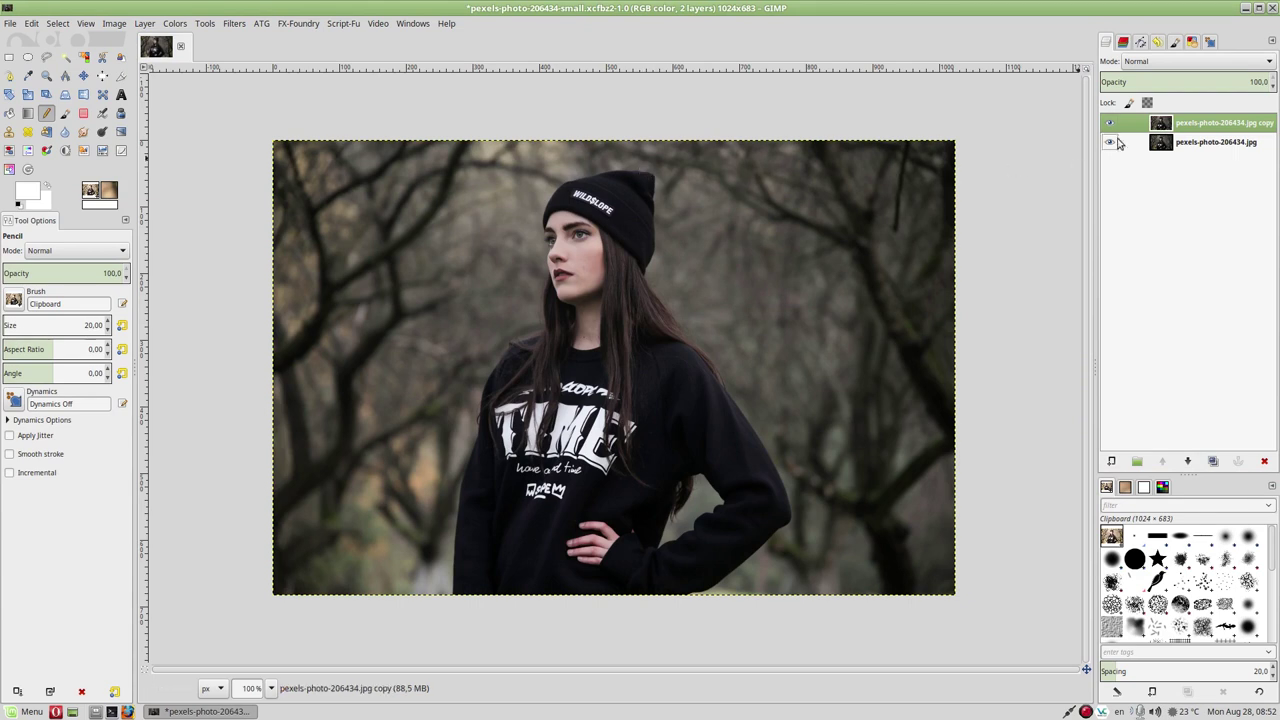
Reopen Skin Whitening and preview High Pink and High Whitening, resetting after each
click(236, 24)
click(244, 55)
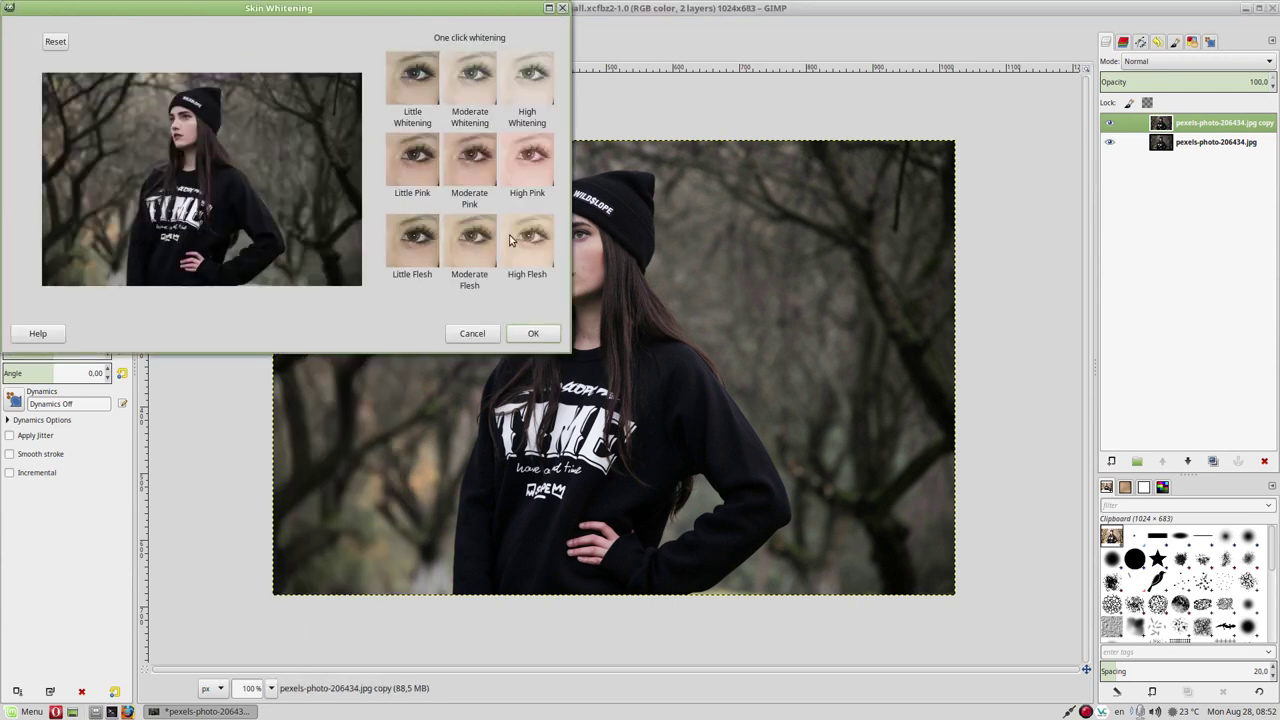
click(524, 157)
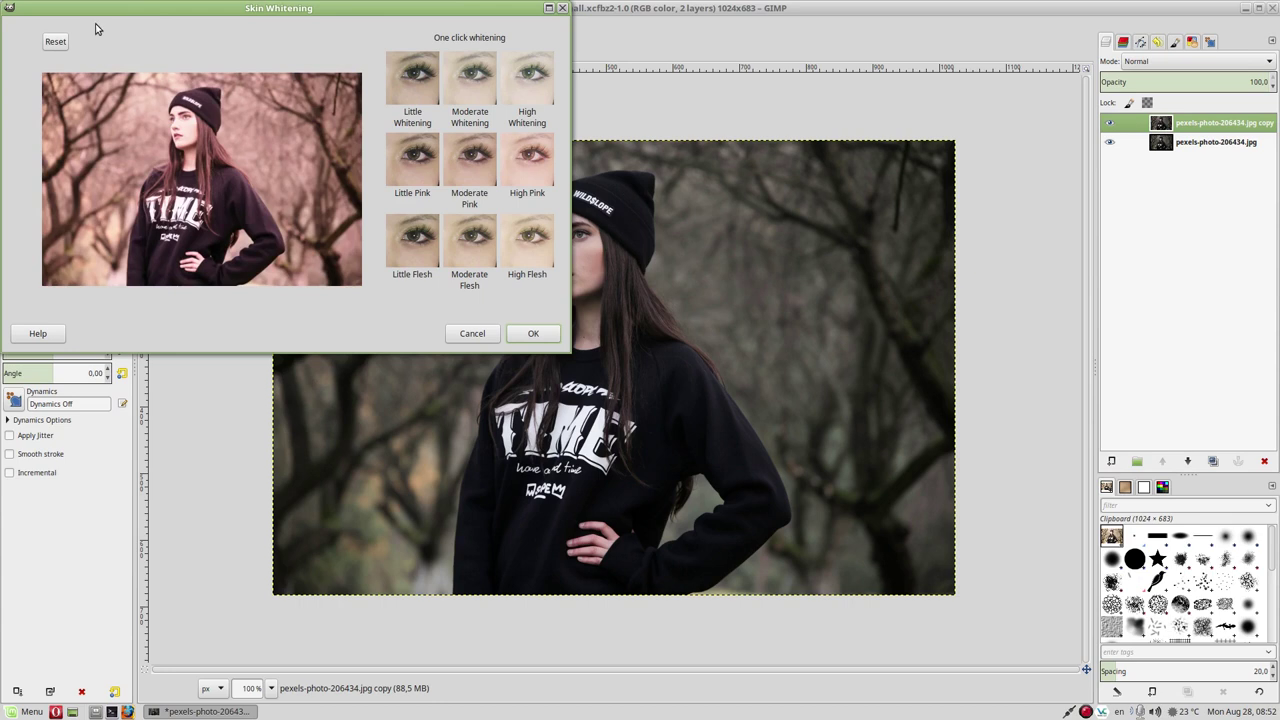
click(57, 41)
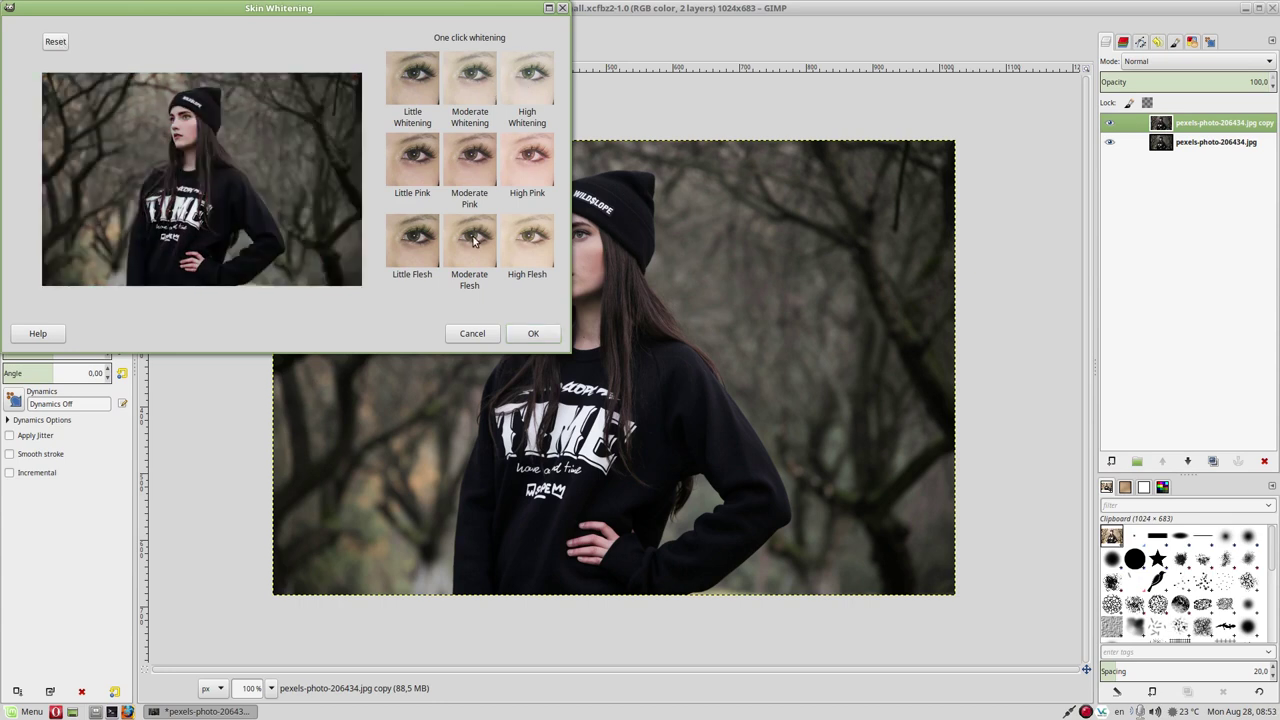
click(479, 90)
click(479, 90)
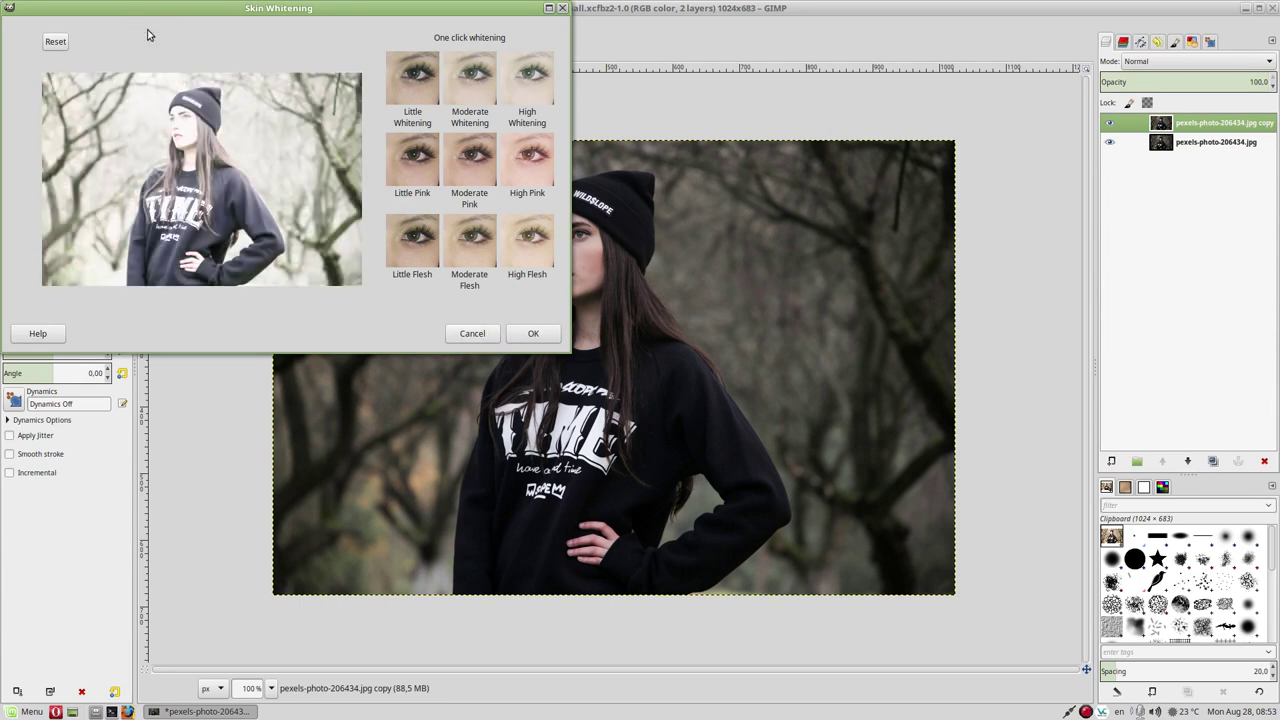
click(58, 46)
Apply Moderate Whitening twice to the copy layer and toggle it to compare
click(476, 67)
click(476, 67)
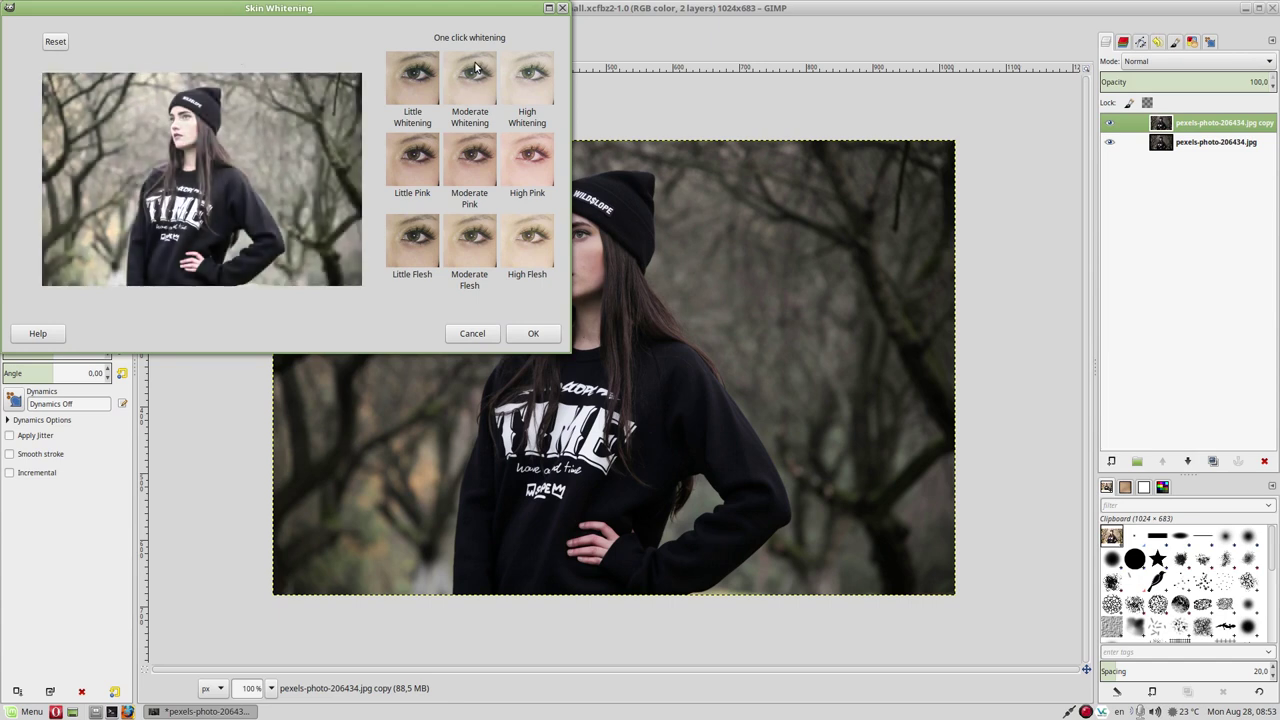
click(538, 336)
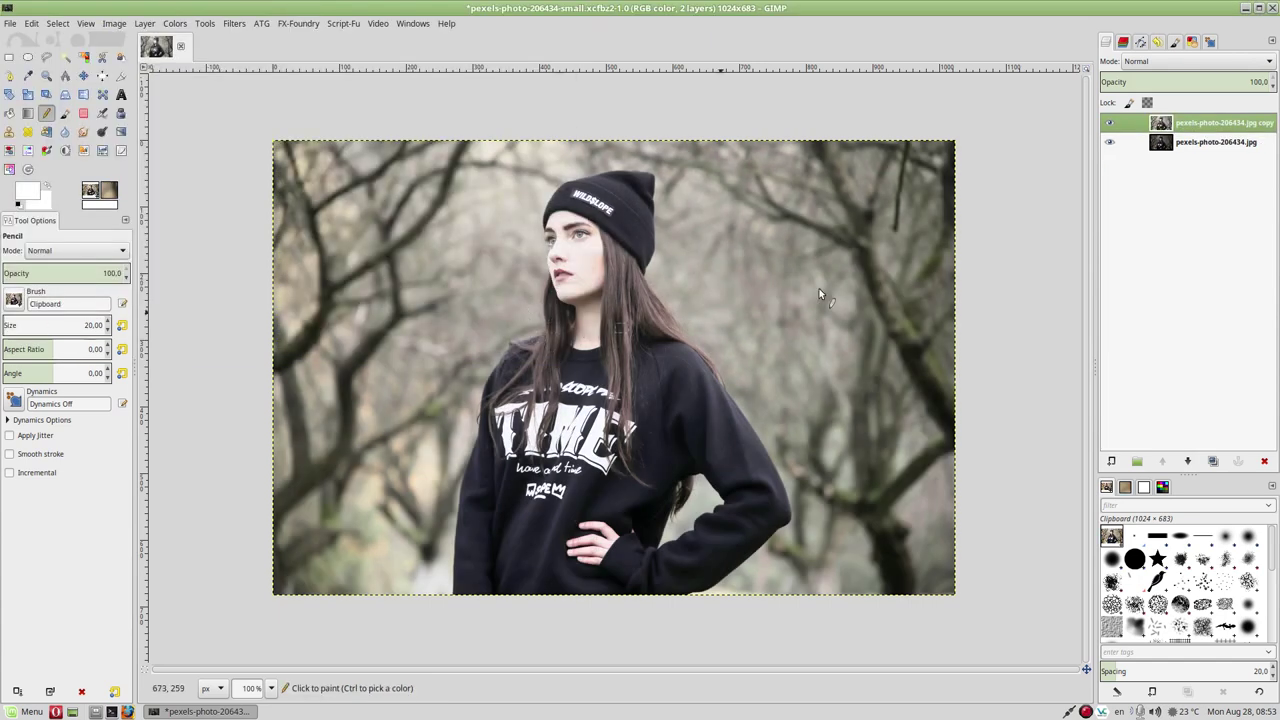
click(1108, 123)
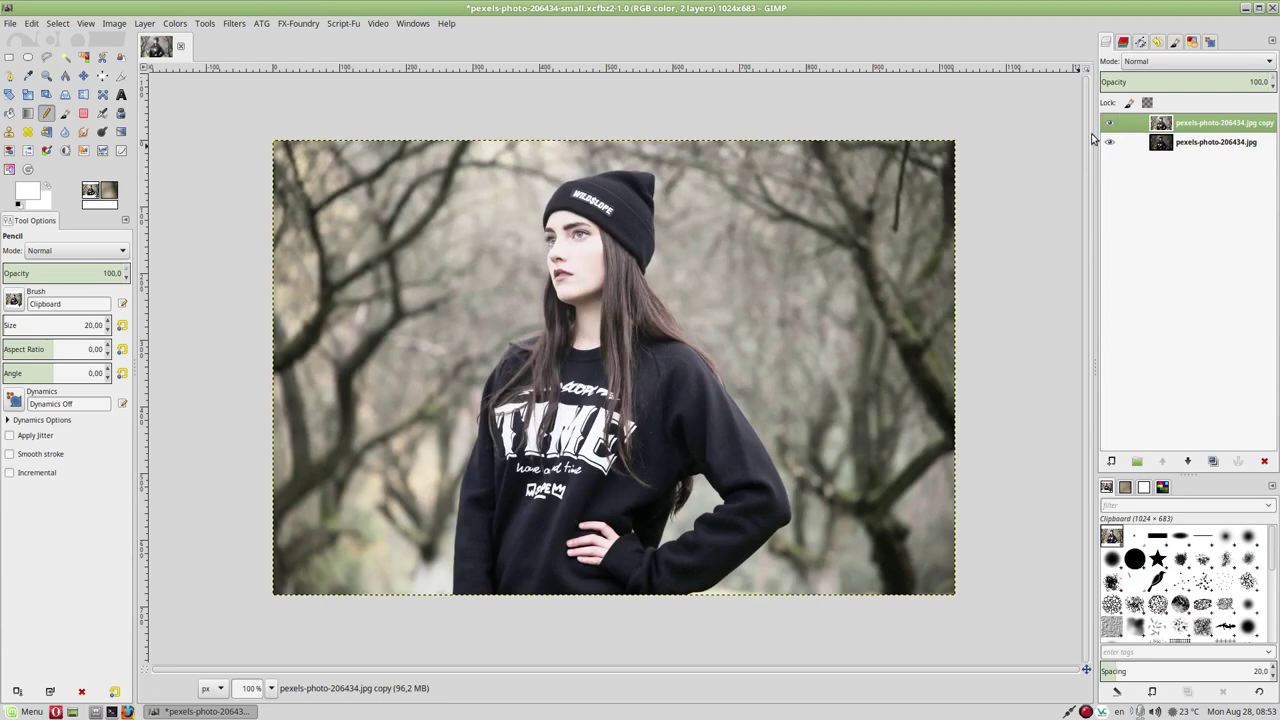
Add a fully black layer mask to the copy layer
right_click(1242, 126)
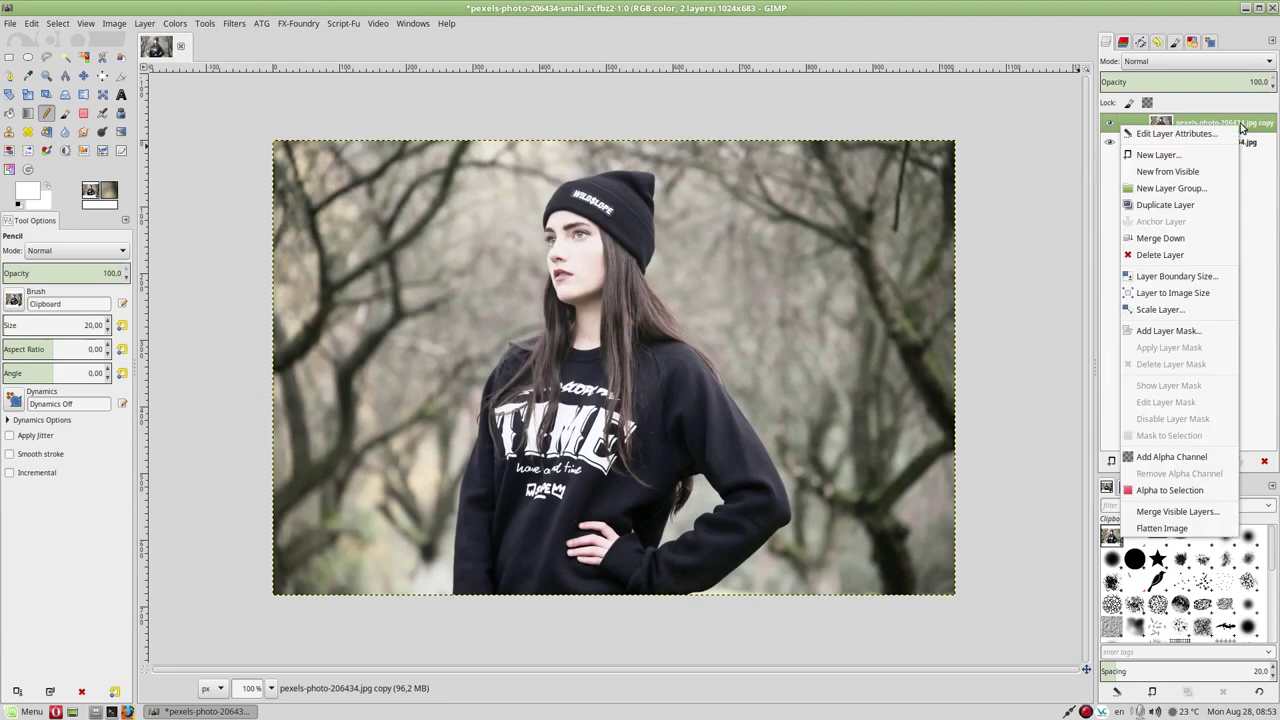
click(1160, 330)
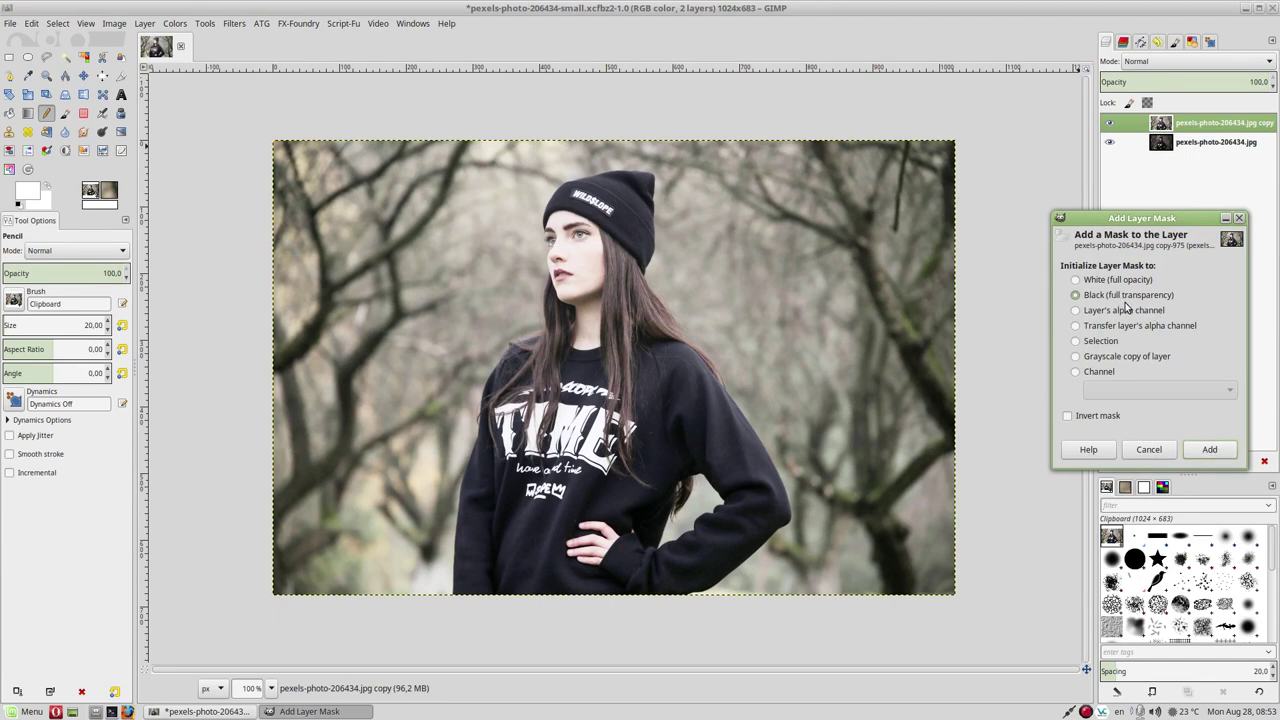
click(1212, 447)
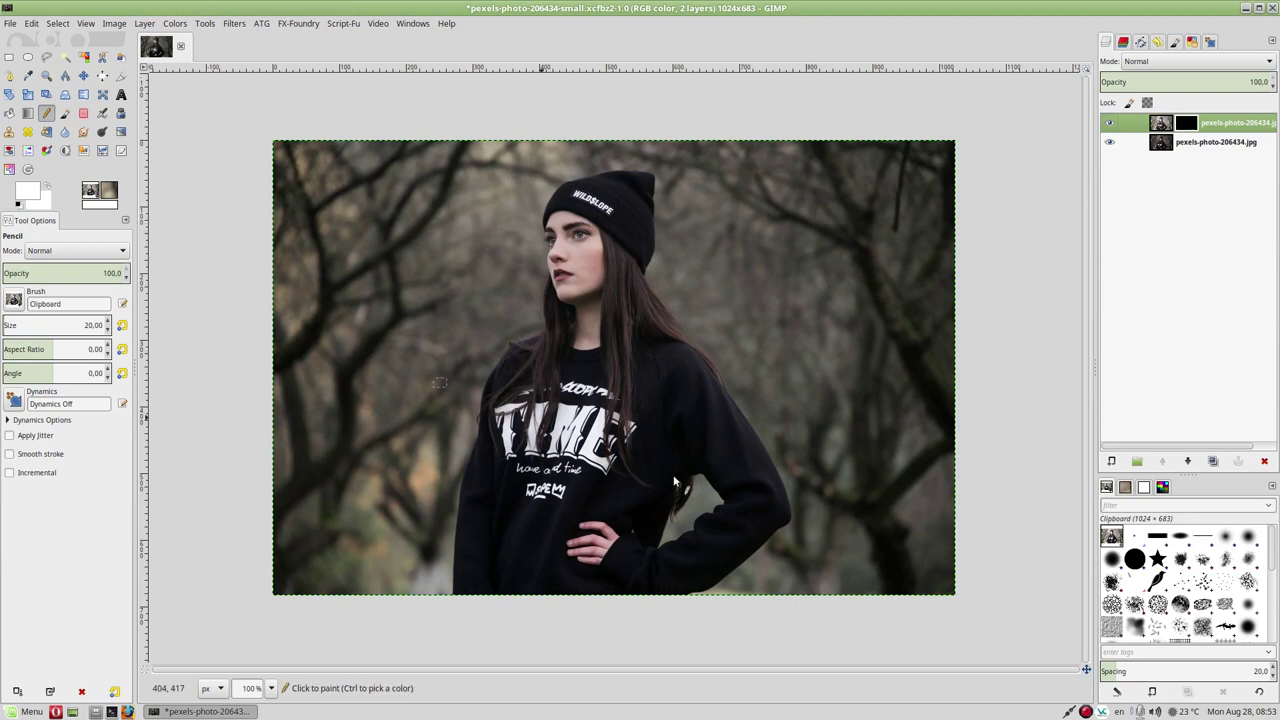
Pick the 2. Hardness 075 brush at about size 23 with white as the painting colour
click(1112, 558)
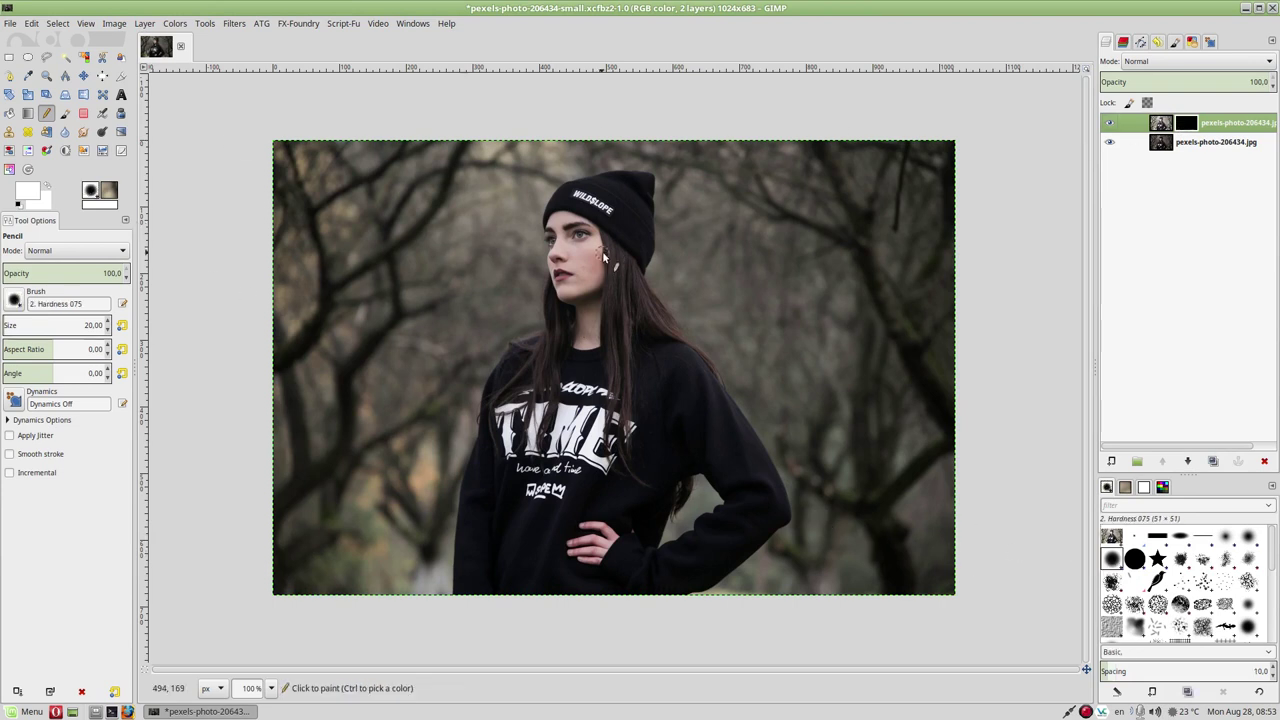
key(bracketright)
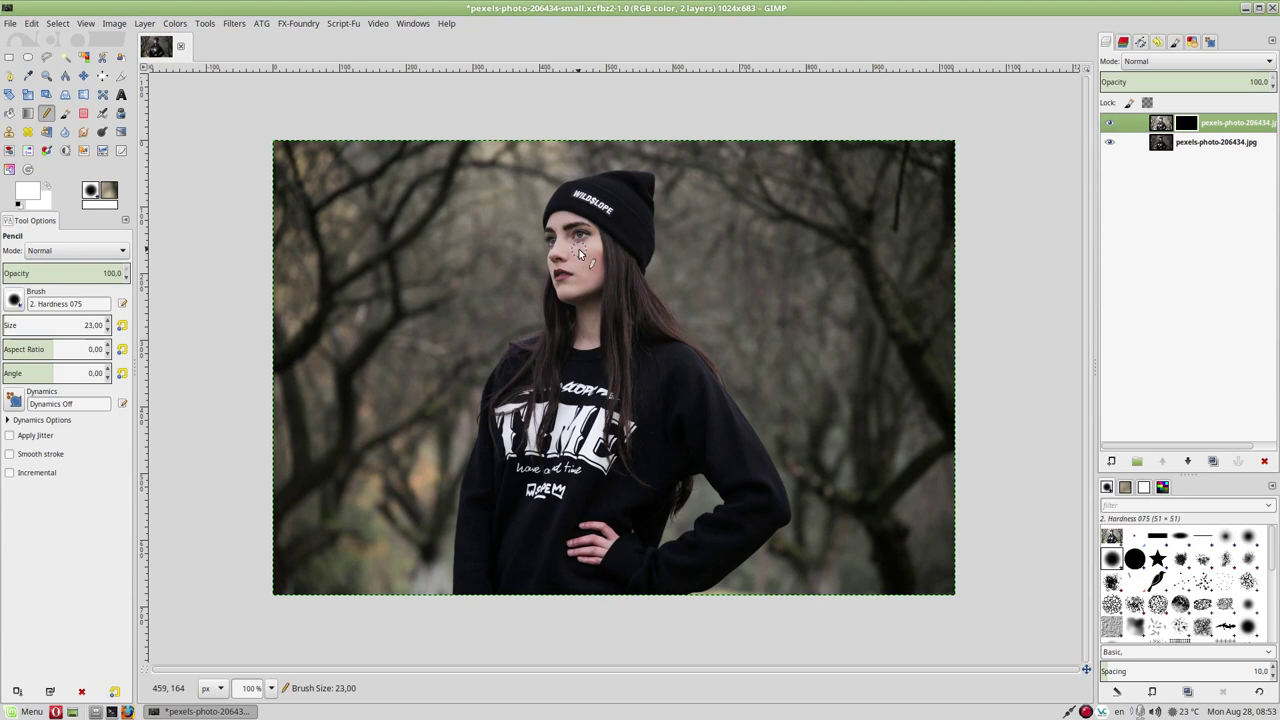
key(bracketright)
key(bracketleft)
key(bracketleft)
key(bracketleft)
key(bracketleft)
key(bracketleft)
key(bracketleft)
ctrl+scroll(590, 532, up, 3)
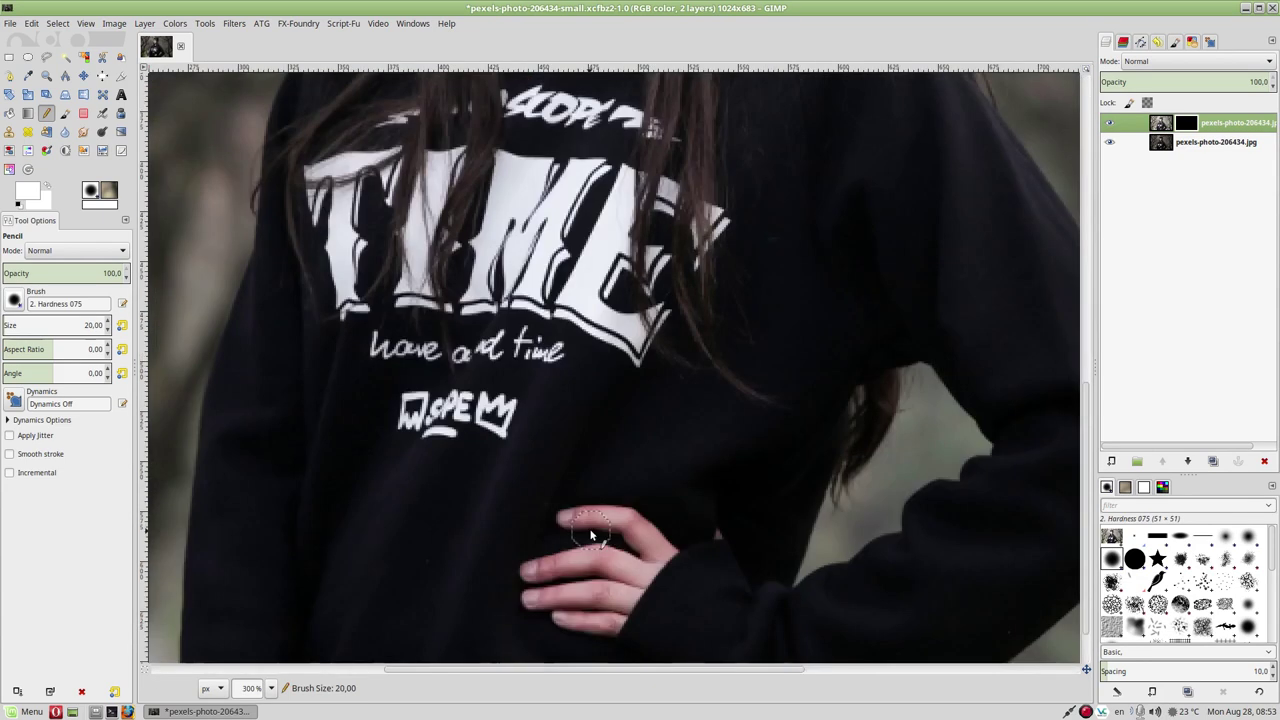
ctrl+scroll(590, 535, up, 1)
key(bracketleft)
key(bracketleft)
key(bracketleft)
key(bracketleft)
key(bracketleft)
key(bracketleft)
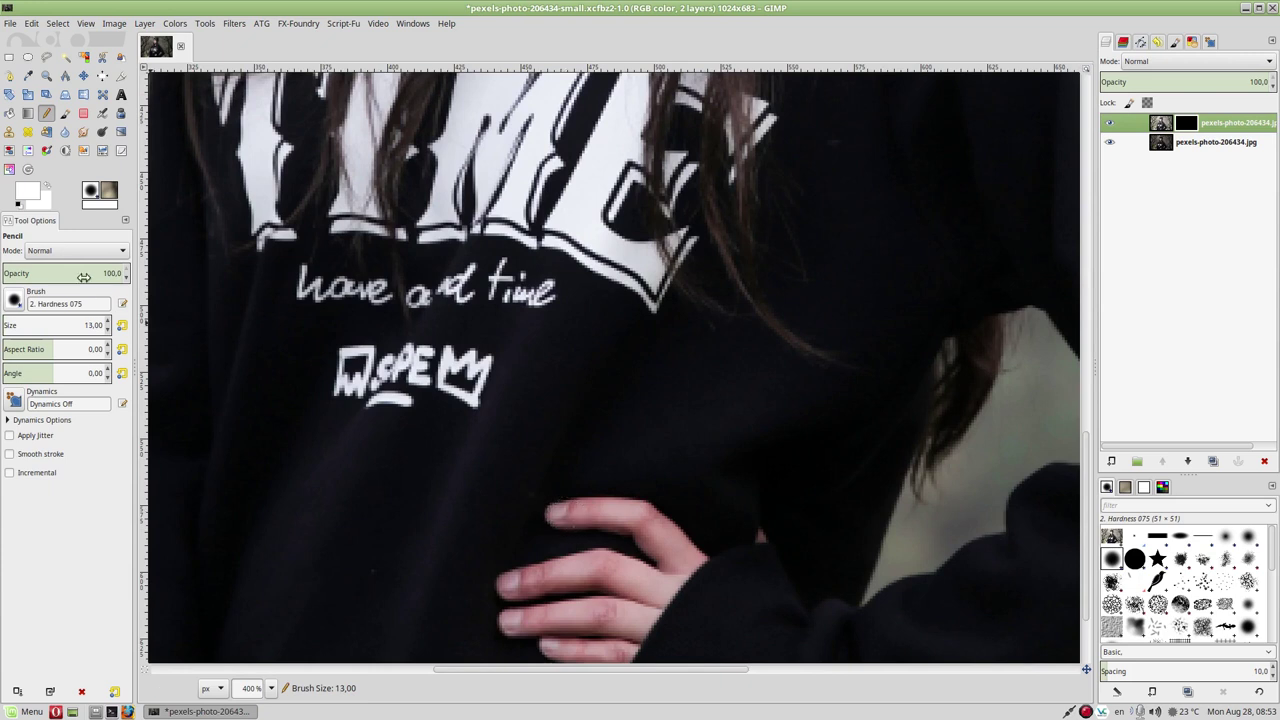
click(19, 204)
click(46, 190)
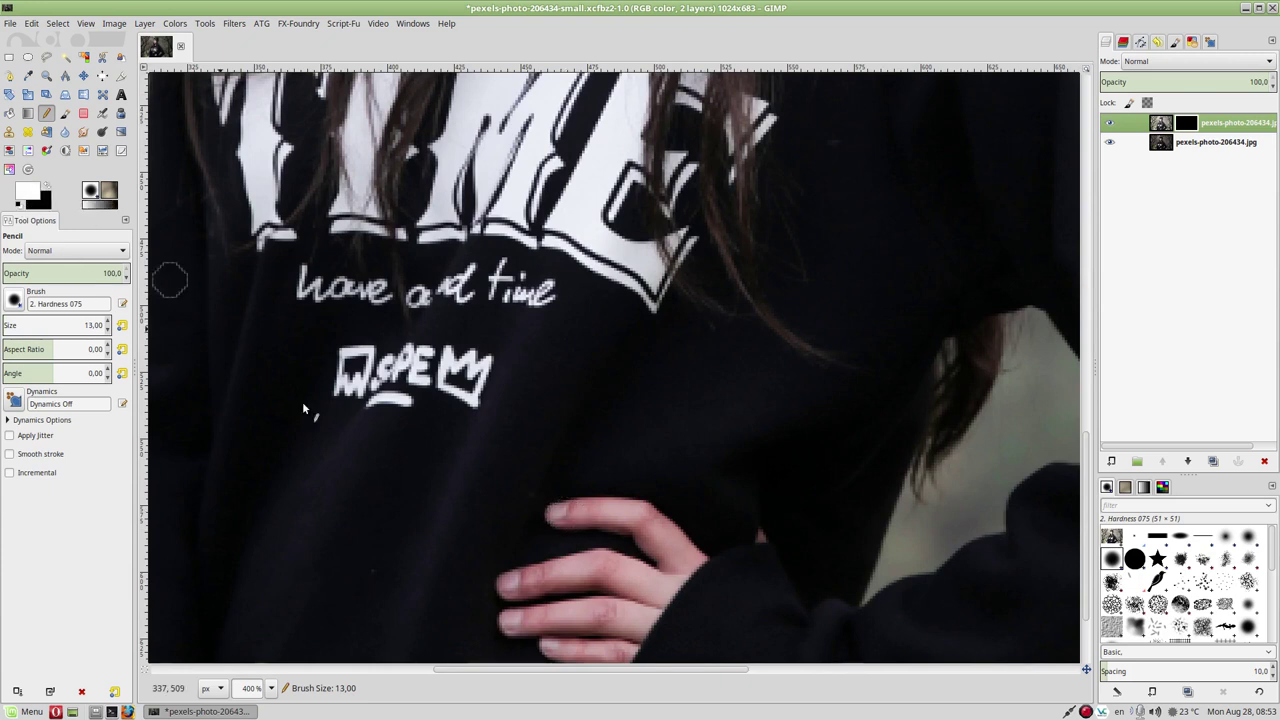
key(bracketleft)
Paint white on the mask over the finger, redoing the rough first strokes
drag(557, 514, 626, 517)
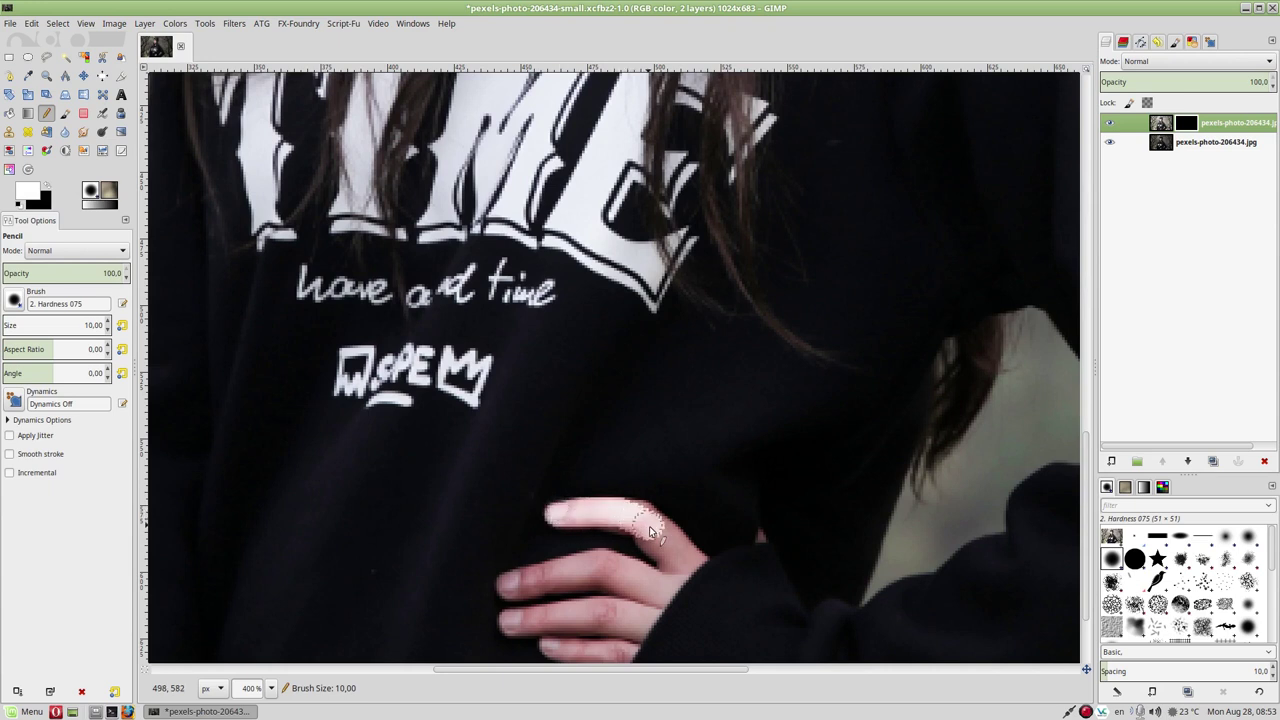
drag(664, 551, 625, 511)
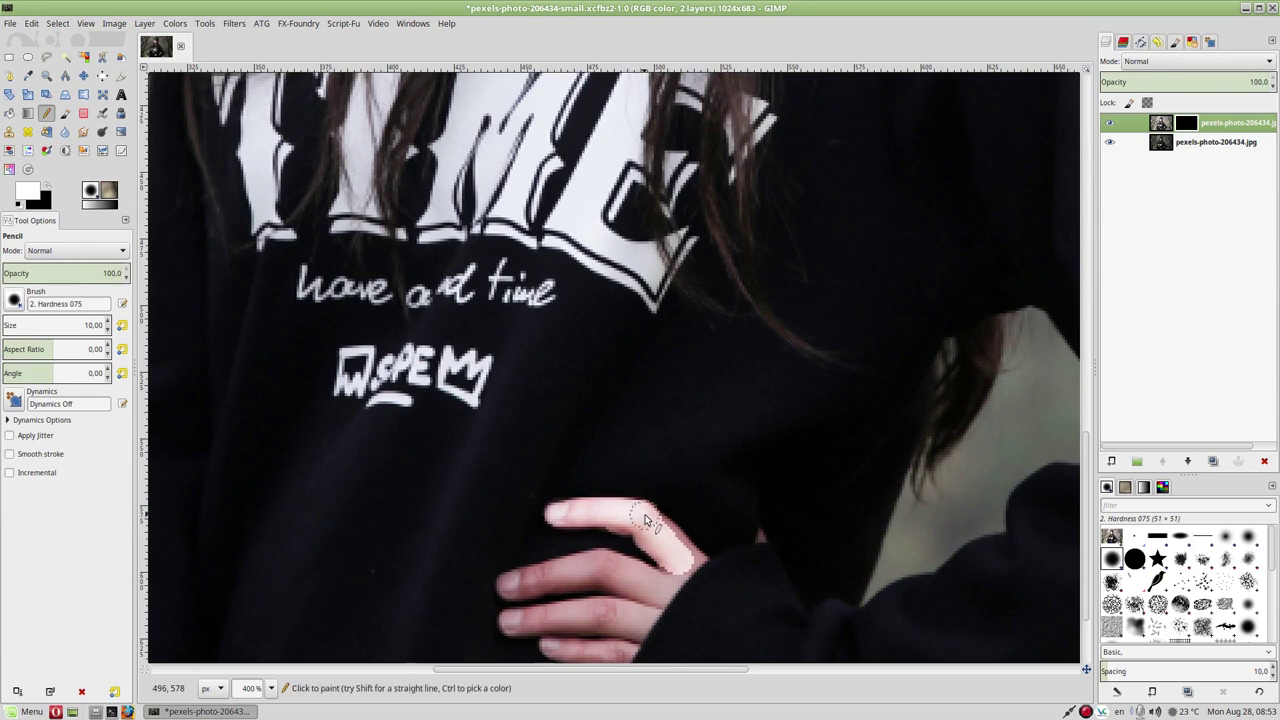
key(ctrl+z)
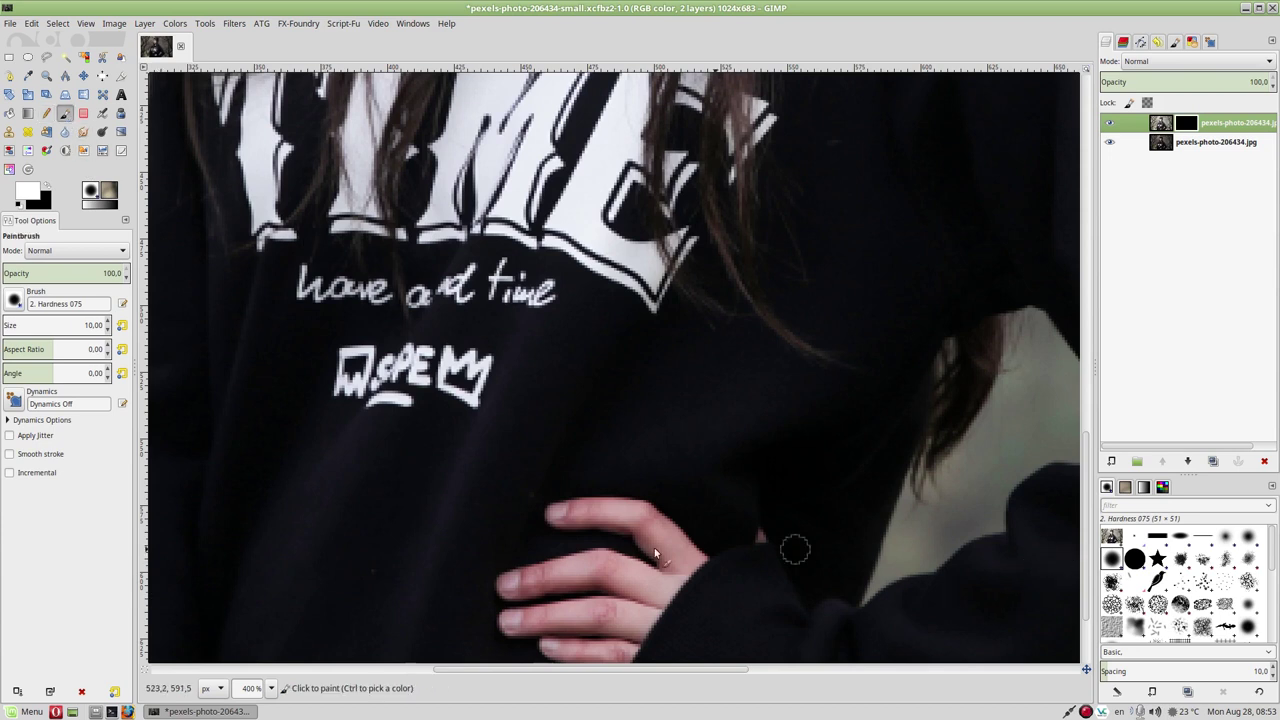
mouse_move(557, 517)
mouse_down()
mouse_move(628, 513)
mouse_move(700, 566)
mouse_move(640, 537)
mouse_move(668, 560)
mouse_up()
scroll(668, 560, down, 2)
key(1)
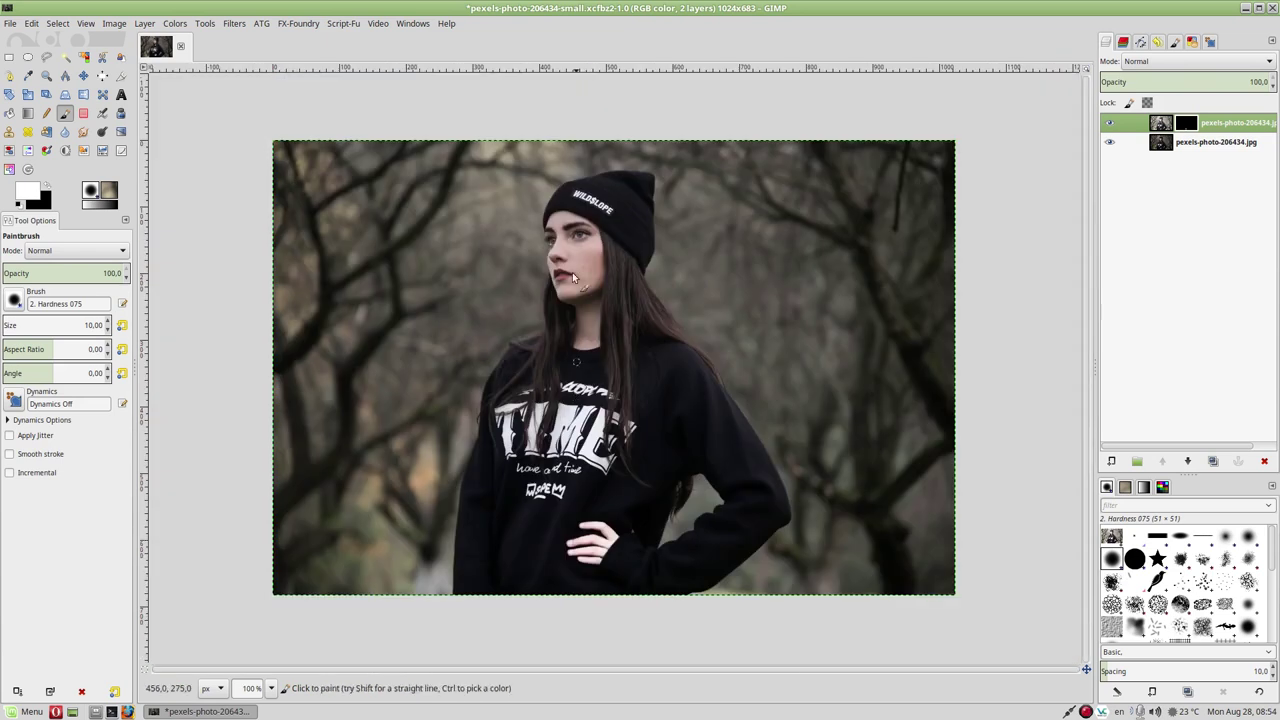
scroll(565, 270, up, 3)
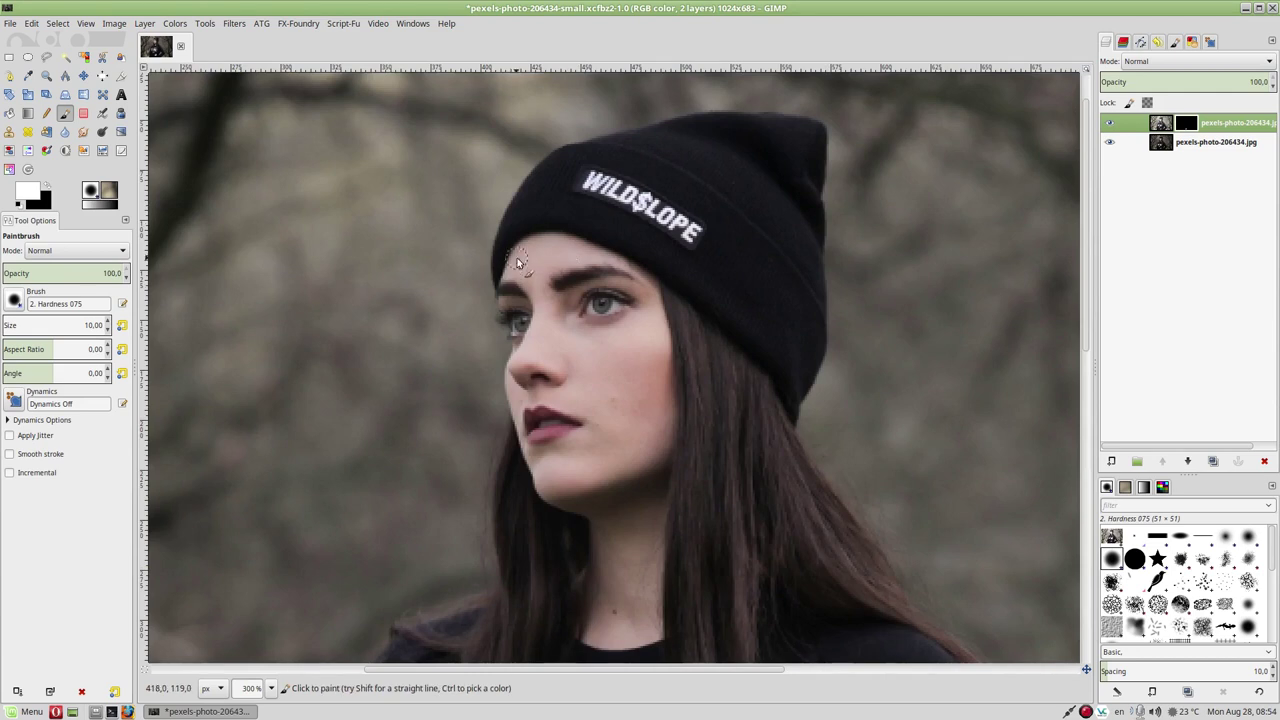
scroll(518, 262, up, 2)
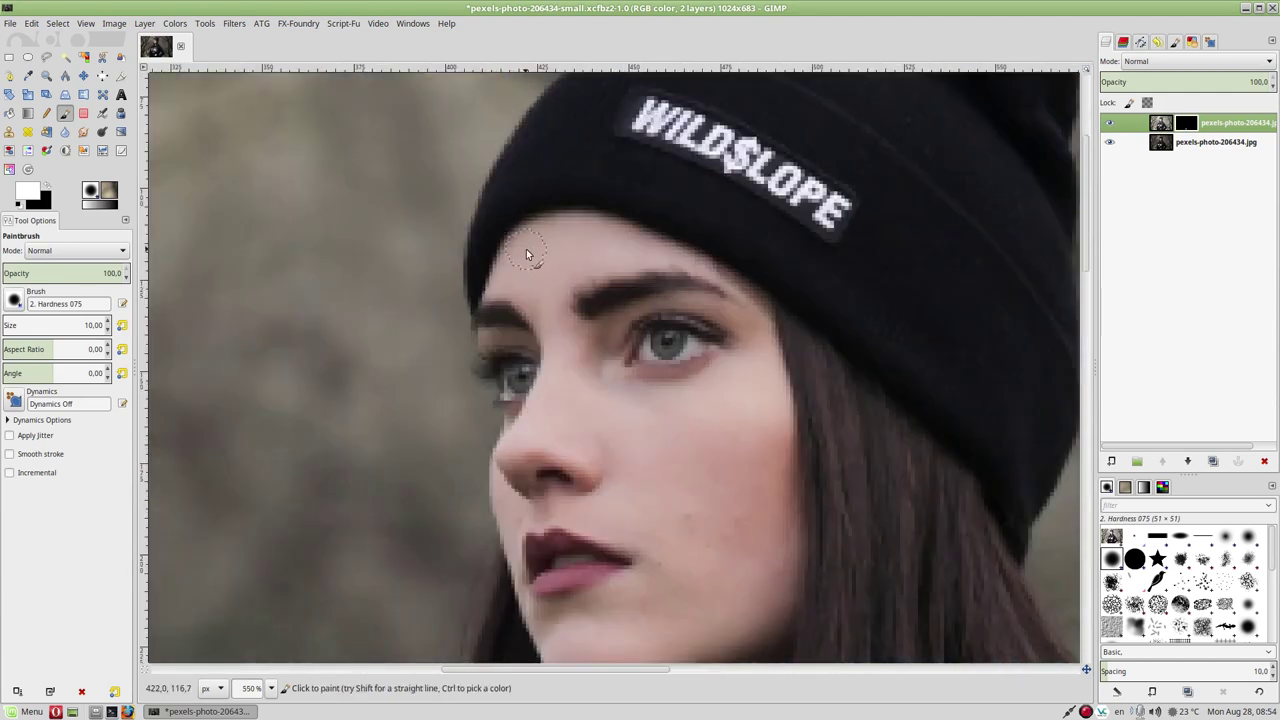
Paint white across the forehead, nose, cheek and chin to reveal the whitening
mouse_move(518, 278)
mouse_down()
mouse_move(742, 388)
mouse_move(620, 463)
mouse_up()
scroll(760, 210, down, 5)
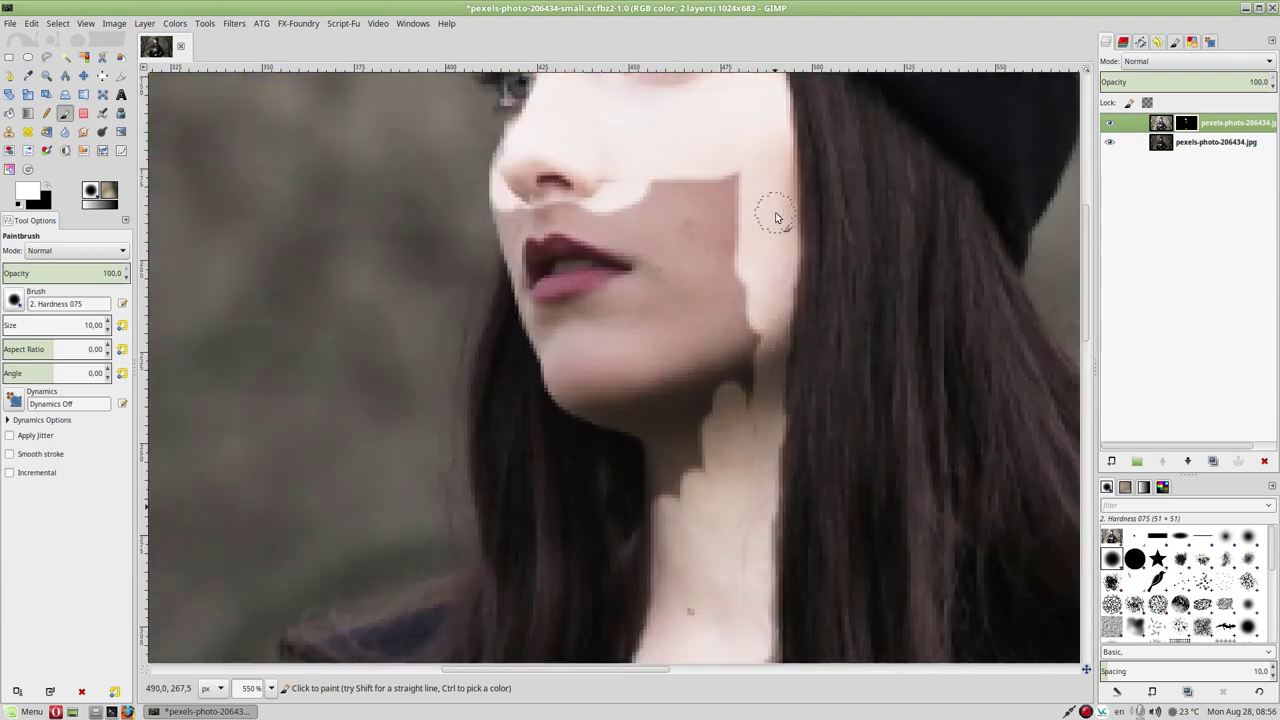
mouse_move(730, 190)
mouse_down()
mouse_move(602, 207)
mouse_move(663, 364)
mouse_up()
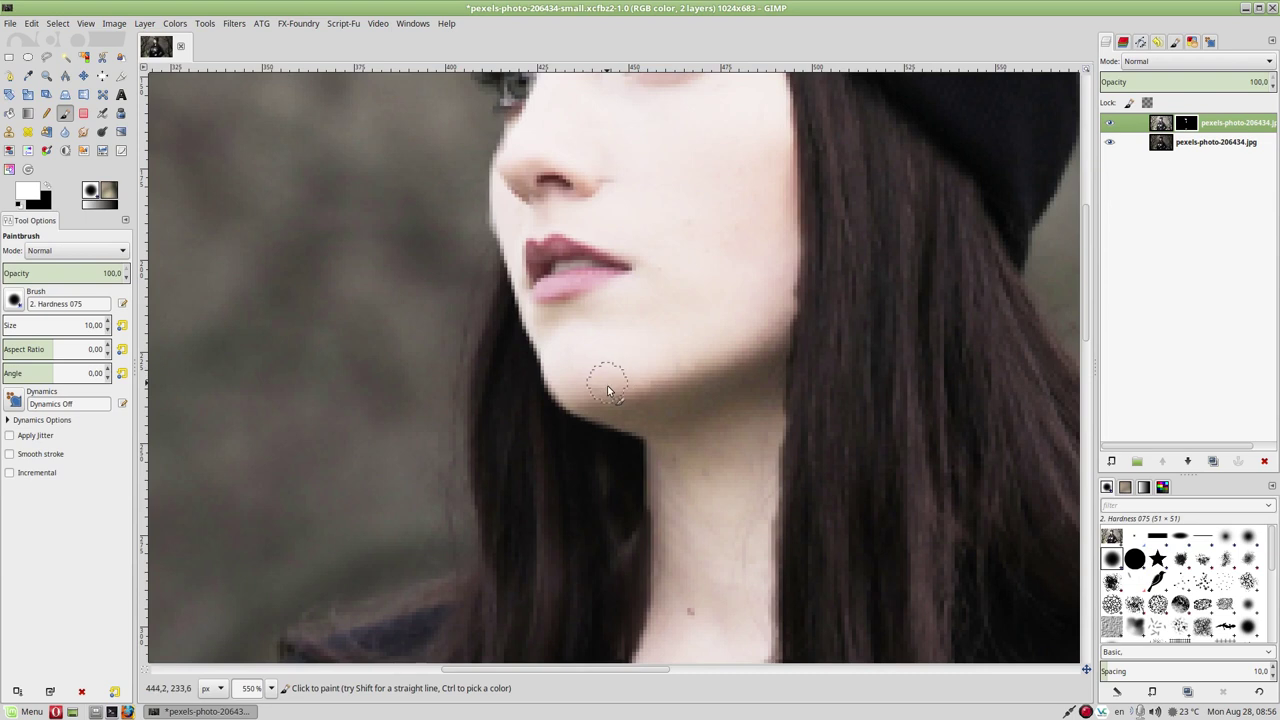
scroll(712, 265, down, 3)
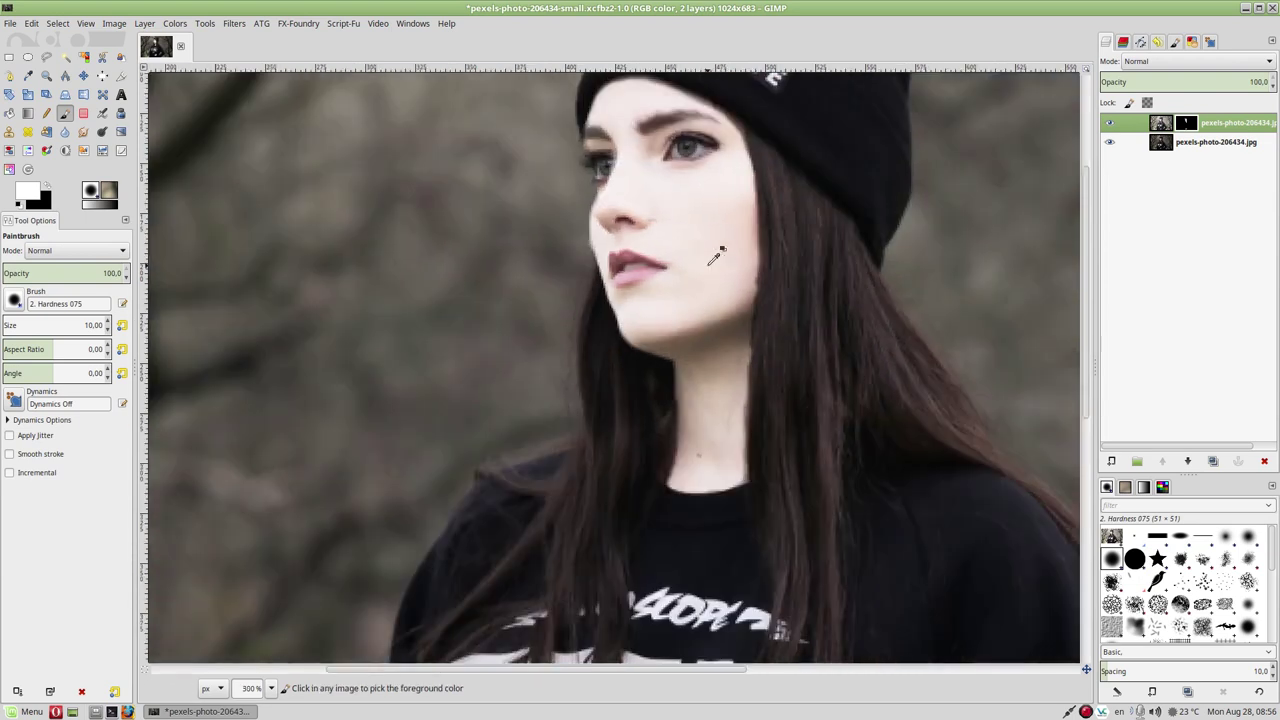
scroll(718, 258, down, 1)
scroll(712, 265, down, 3)
scroll(705, 275, up, 2)
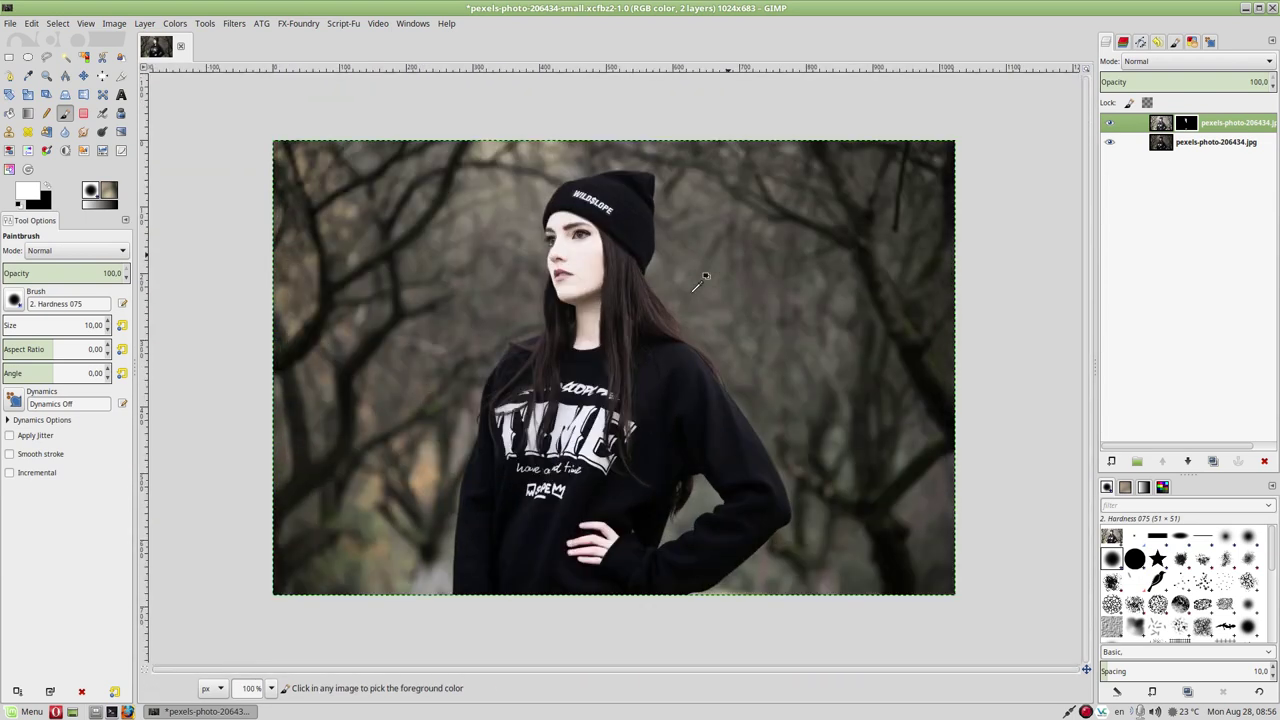
Apply a 5 px Gaussian Blur to the layer mask
click(1180, 124)
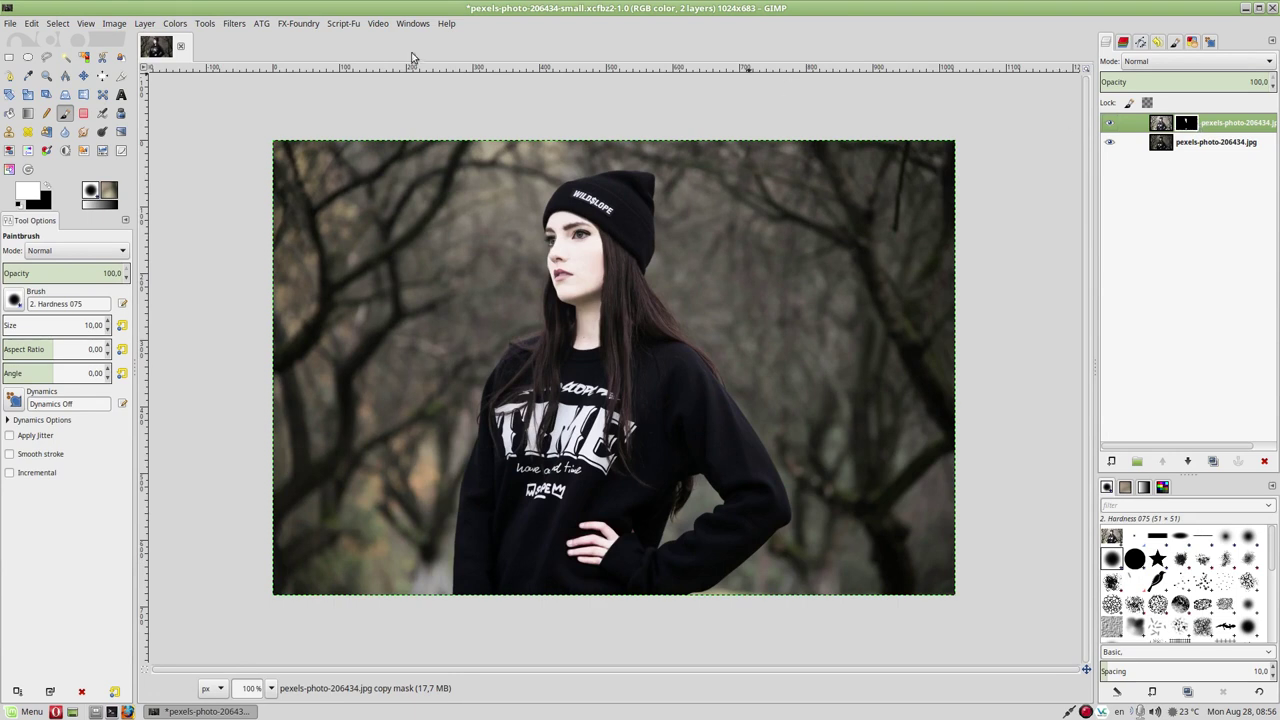
click(236, 24)
mouse_move(243, 111)
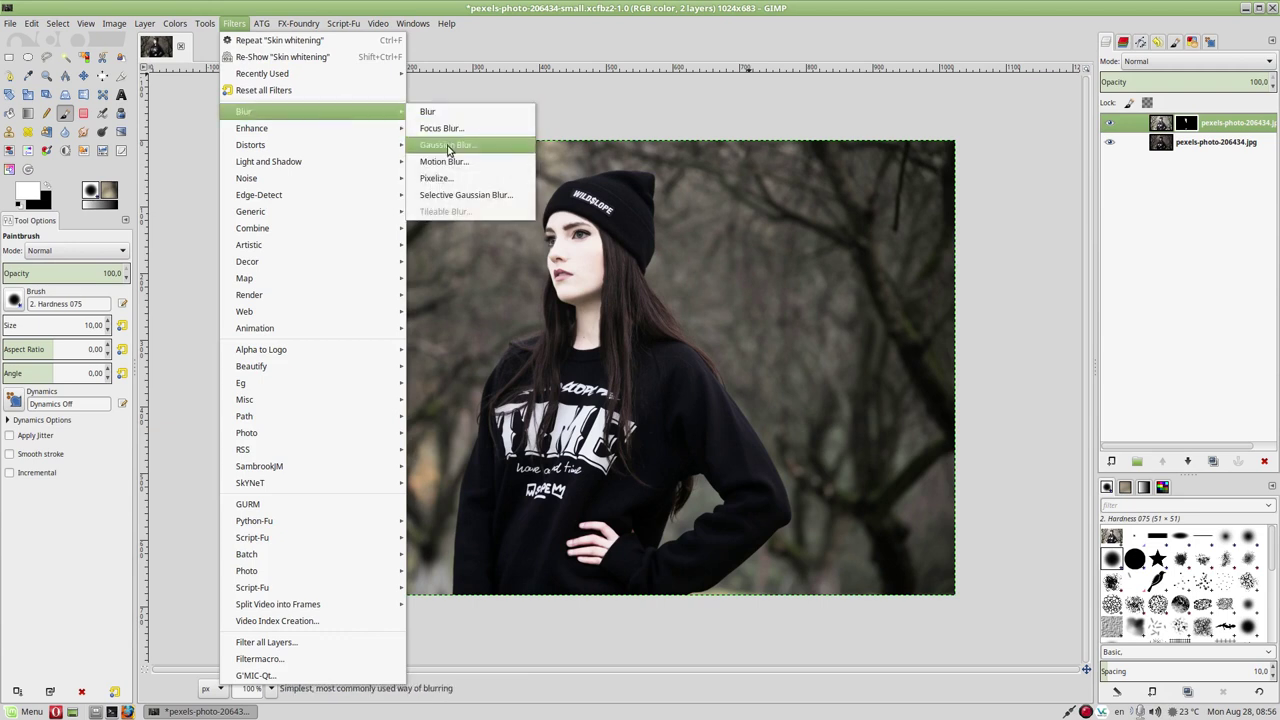
click(448, 145)
drag(151, 165, 178, 163)
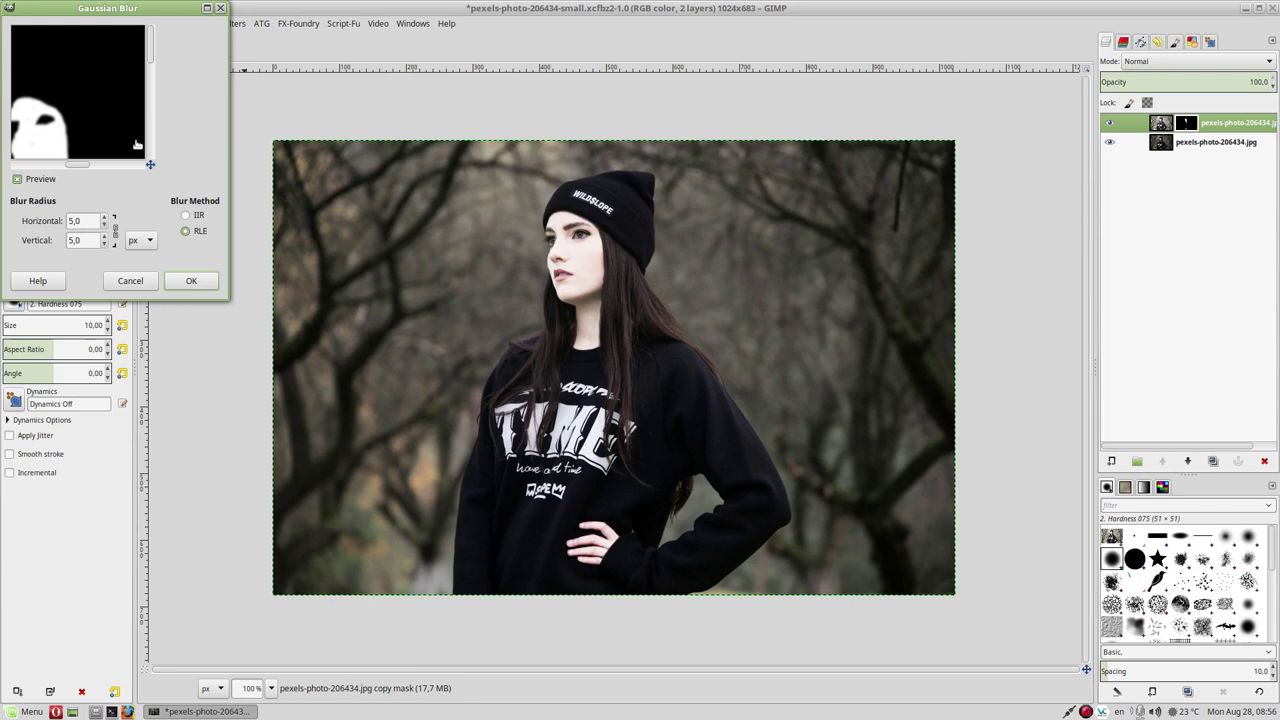
click(193, 284)
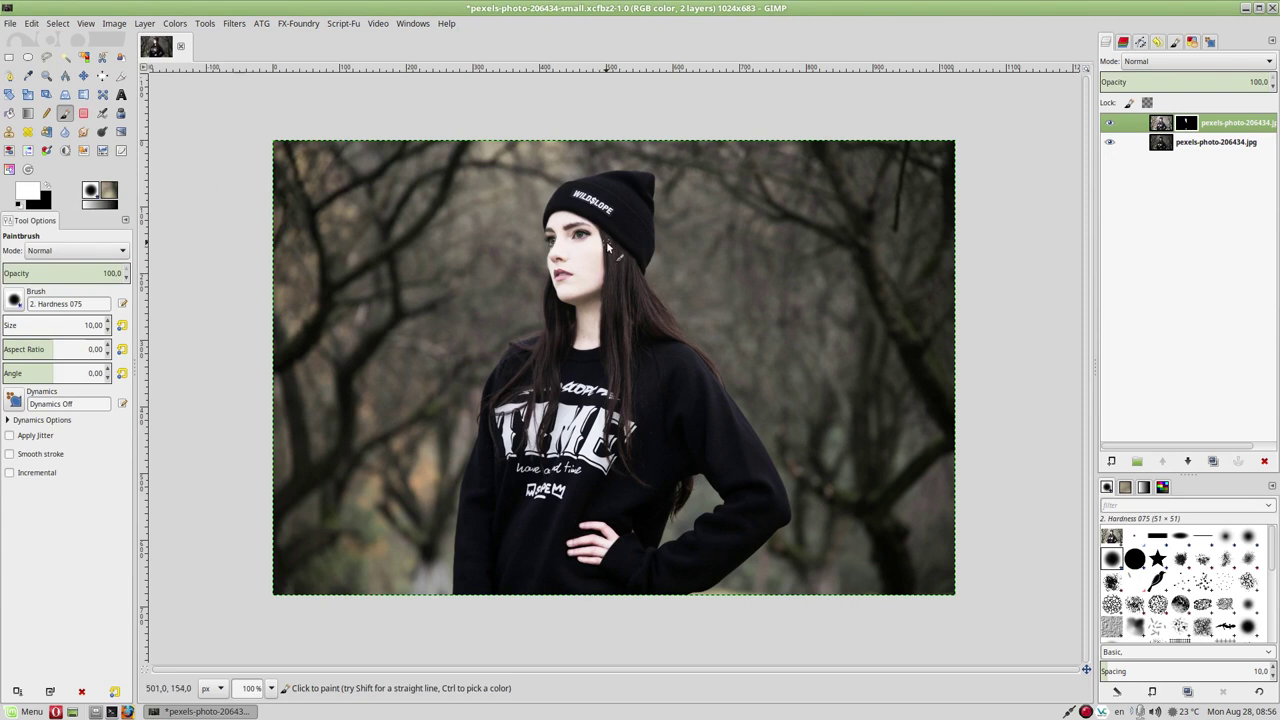
Paint black along the cheek edge of the mask, then compare with and without whitening
scroll(606, 241, up, 4)
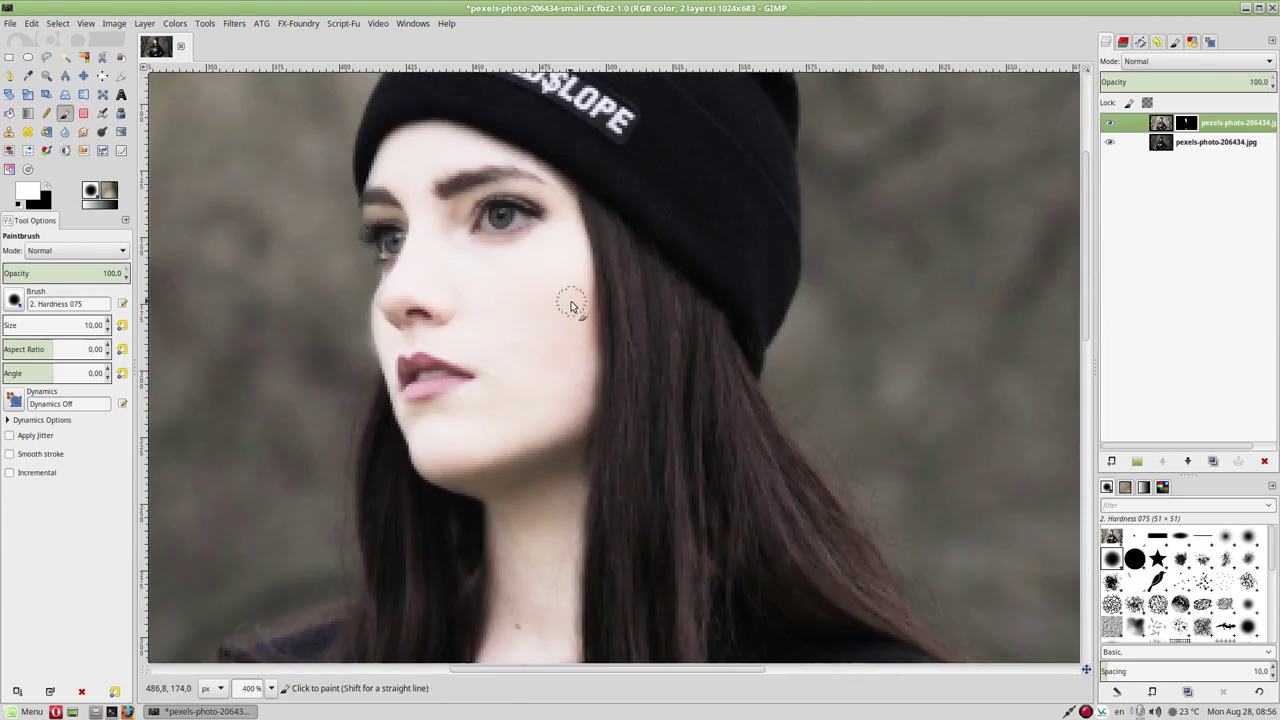
scroll(501, 303, up, 1)
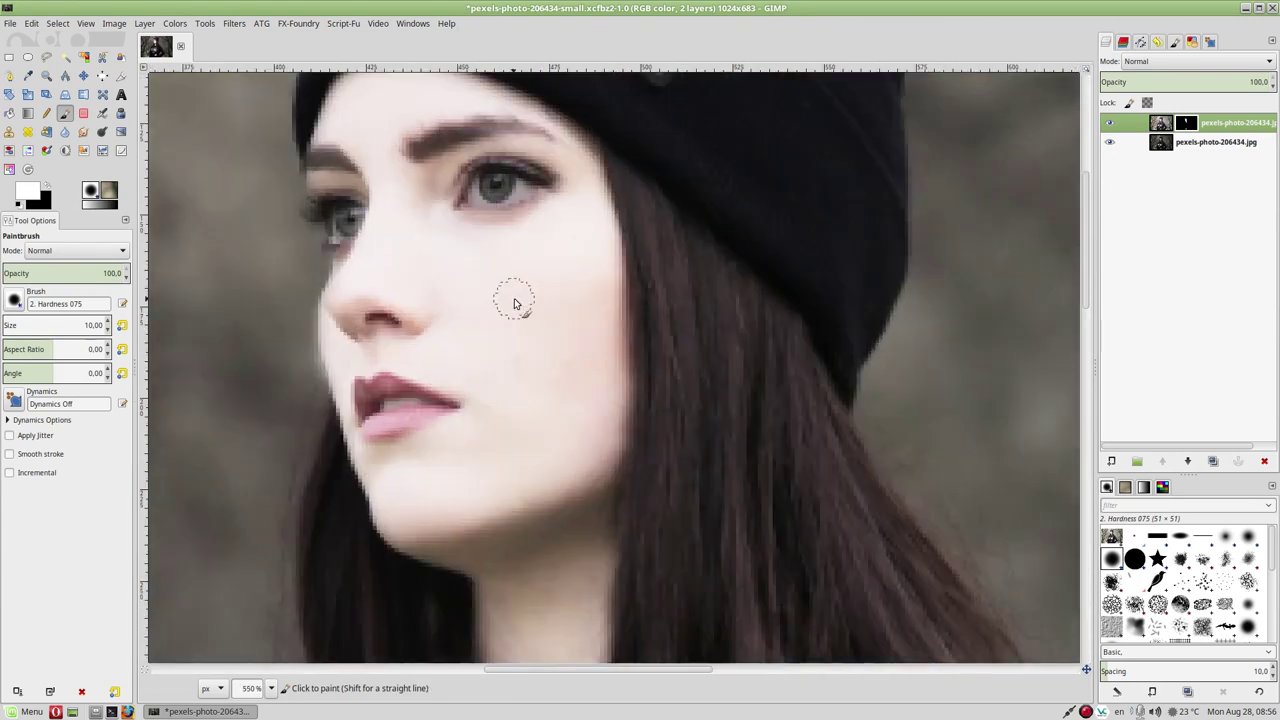
scroll(514, 303, down, 1)
key(x)
mouse_move(354, 316)
mouse_down()
mouse_move(362, 361)
mouse_move(353, 320)
mouse_up()
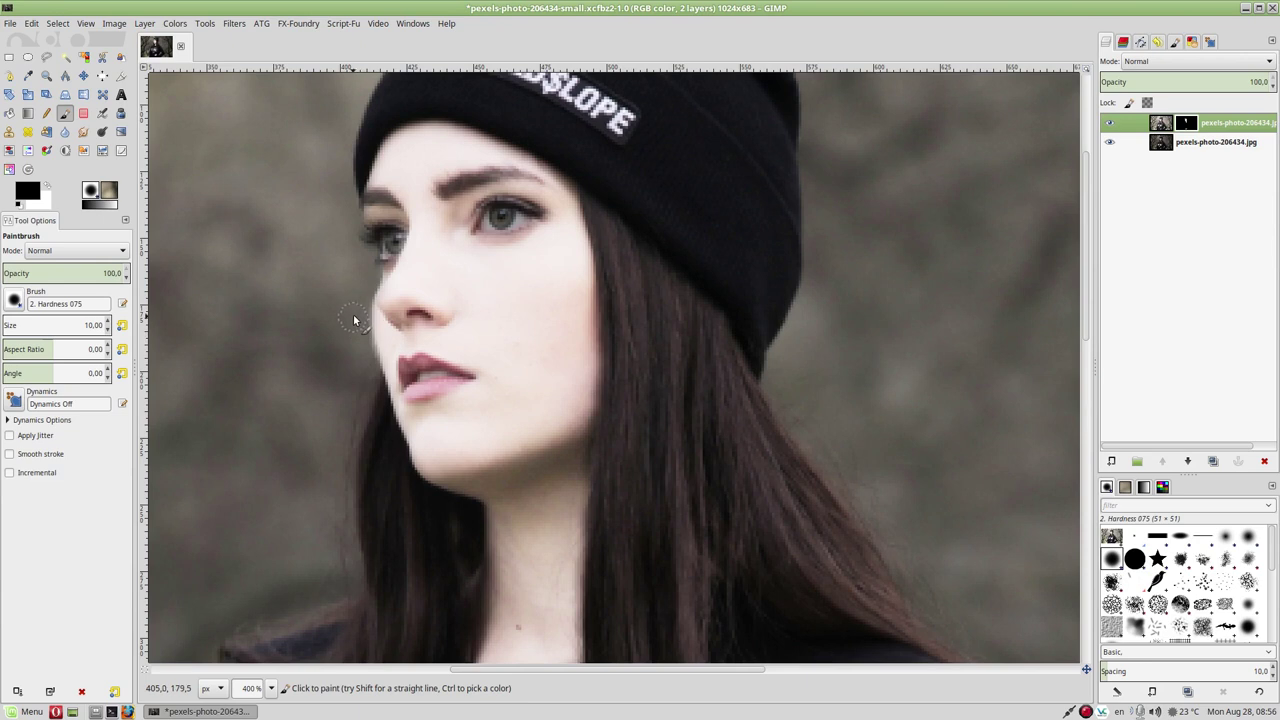
scroll(500, 205, down, 2)
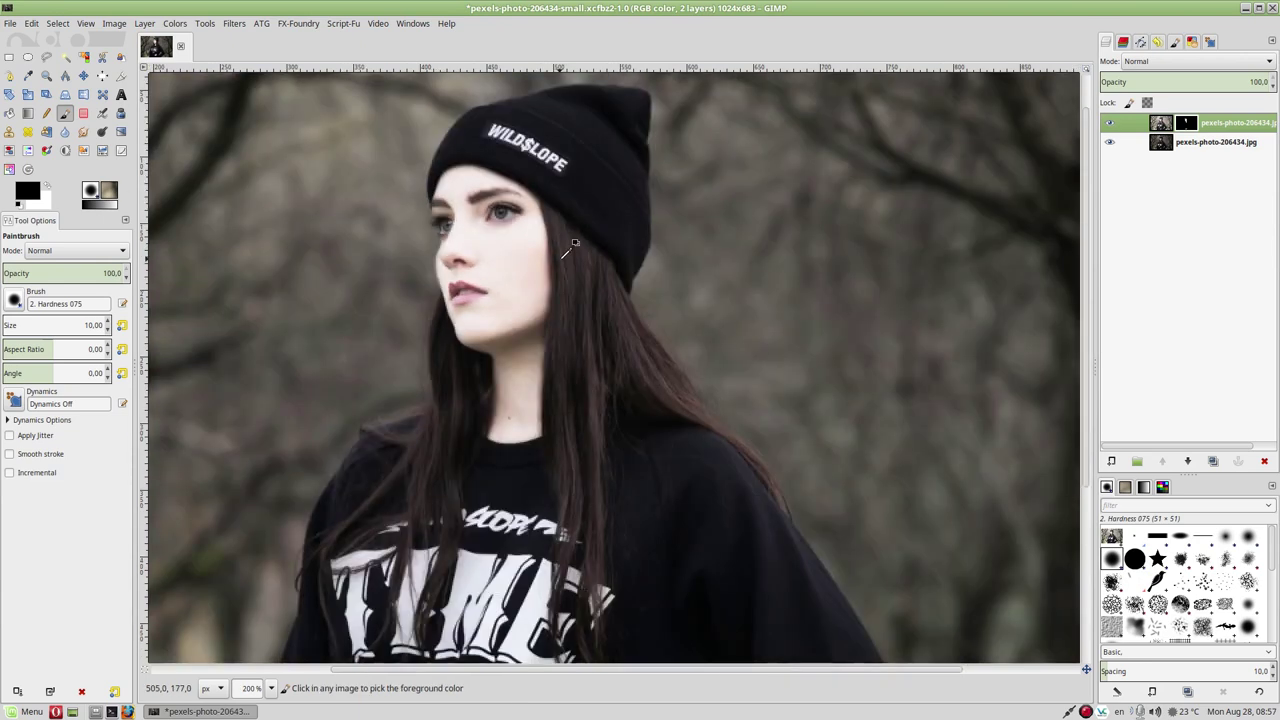
scroll(590, 250, down, 3)
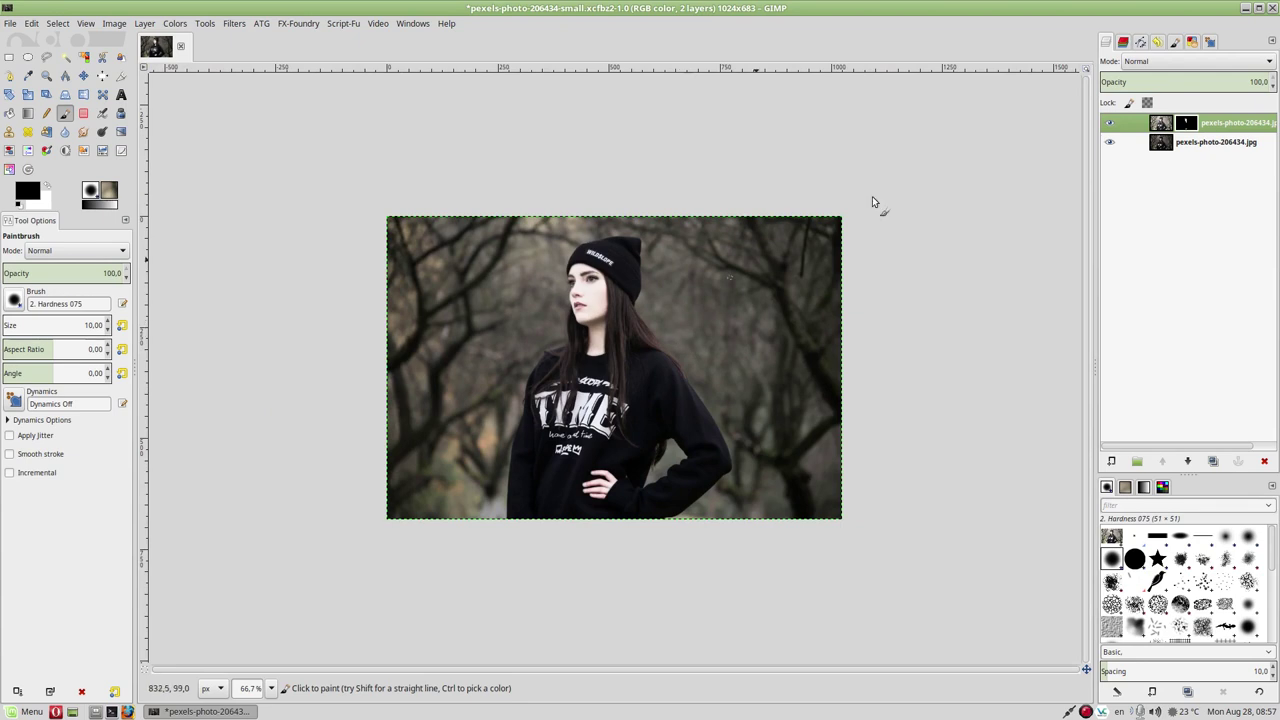
click(1110, 124)
Set the whitened copy layer's opacity to 52.0, toggling its visibility to compare before and after
click(1110, 124)
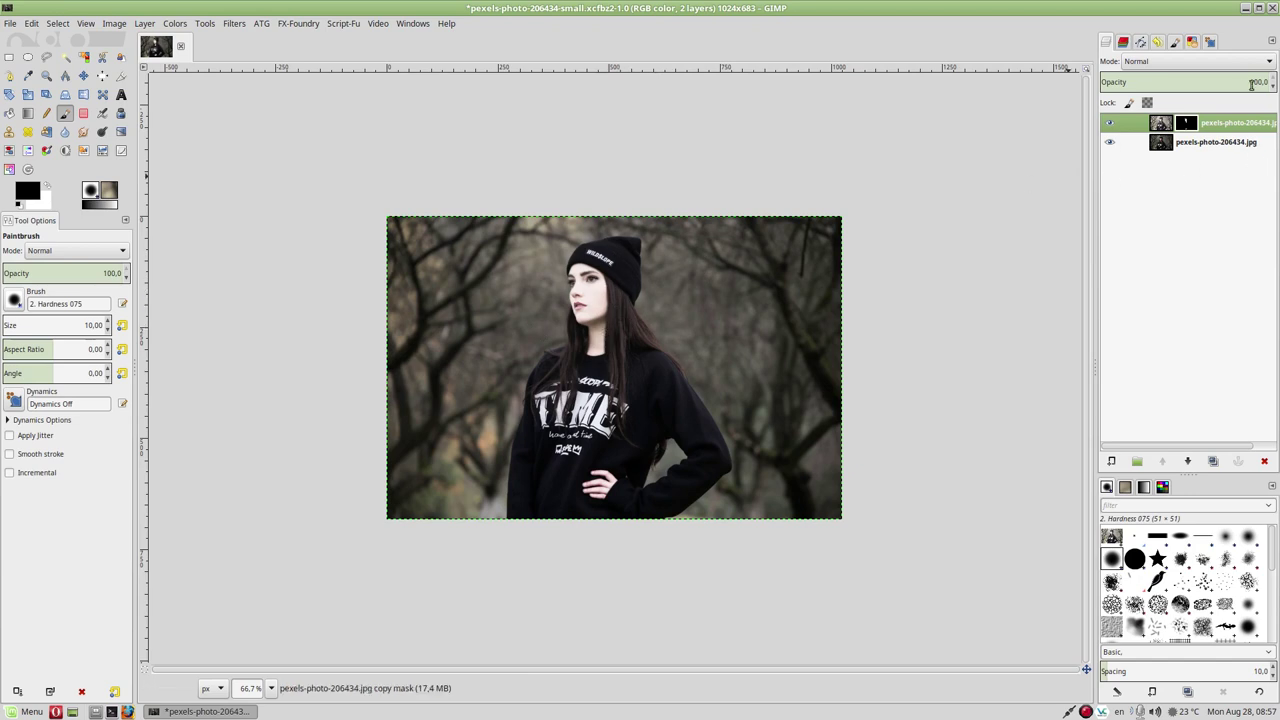
drag(1239, 83, 1203, 85)
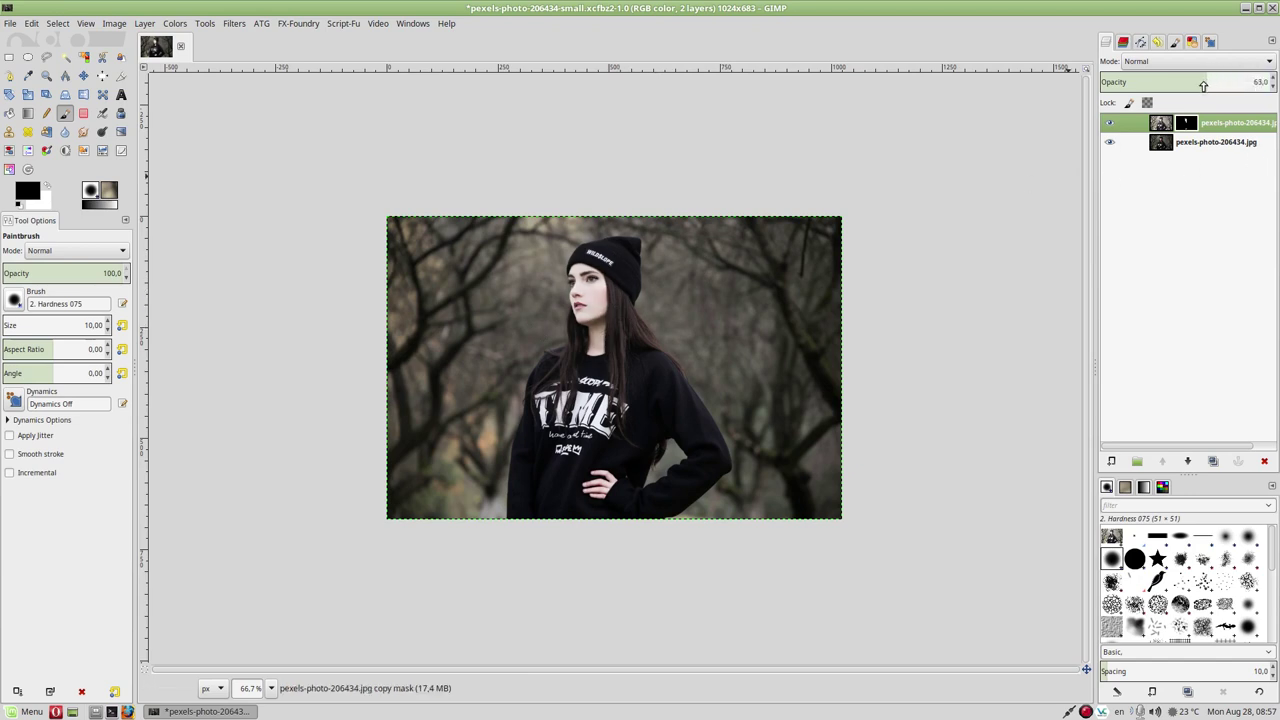
click(1110, 123)
click(1110, 123)
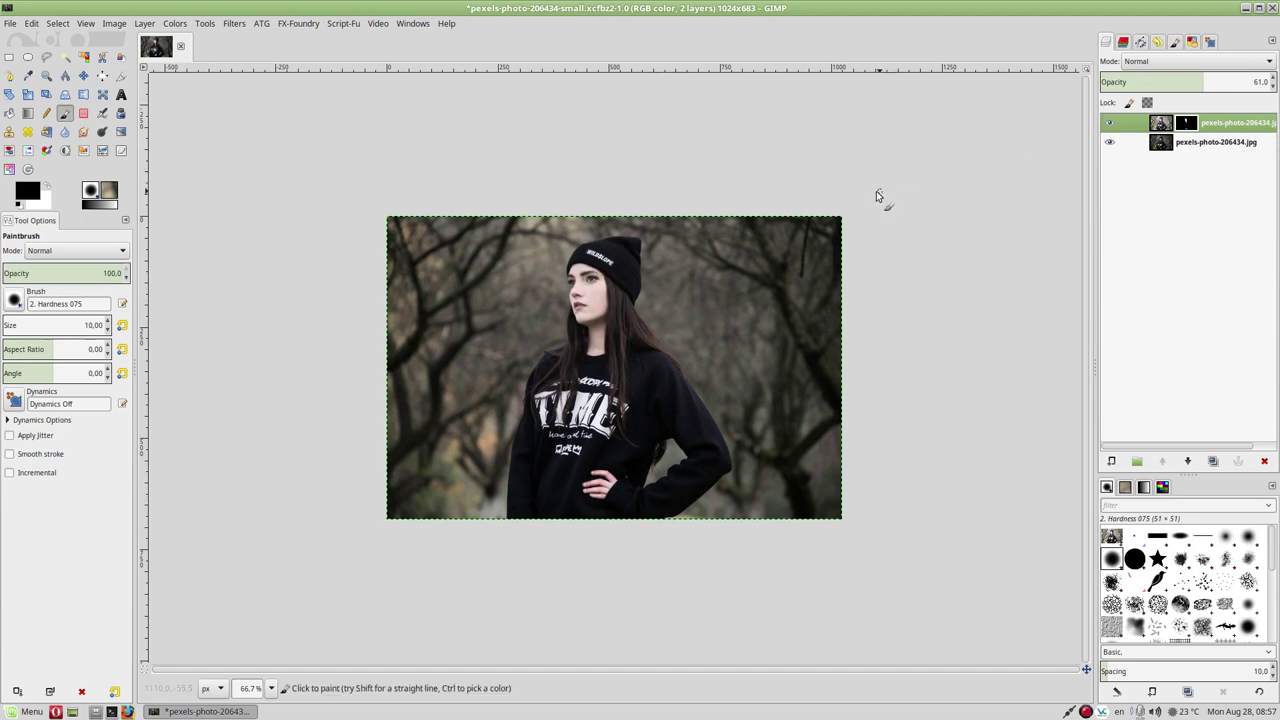
drag(1200, 80, 1186, 80)
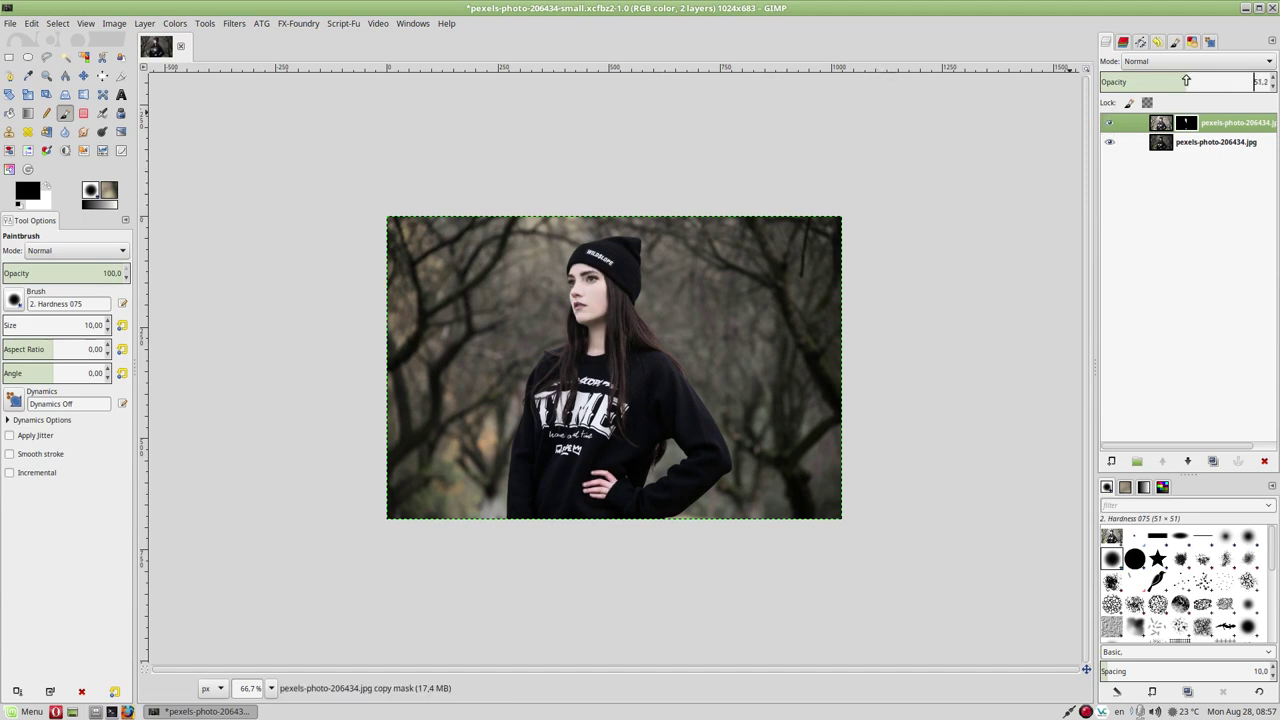
click(1160, 122)
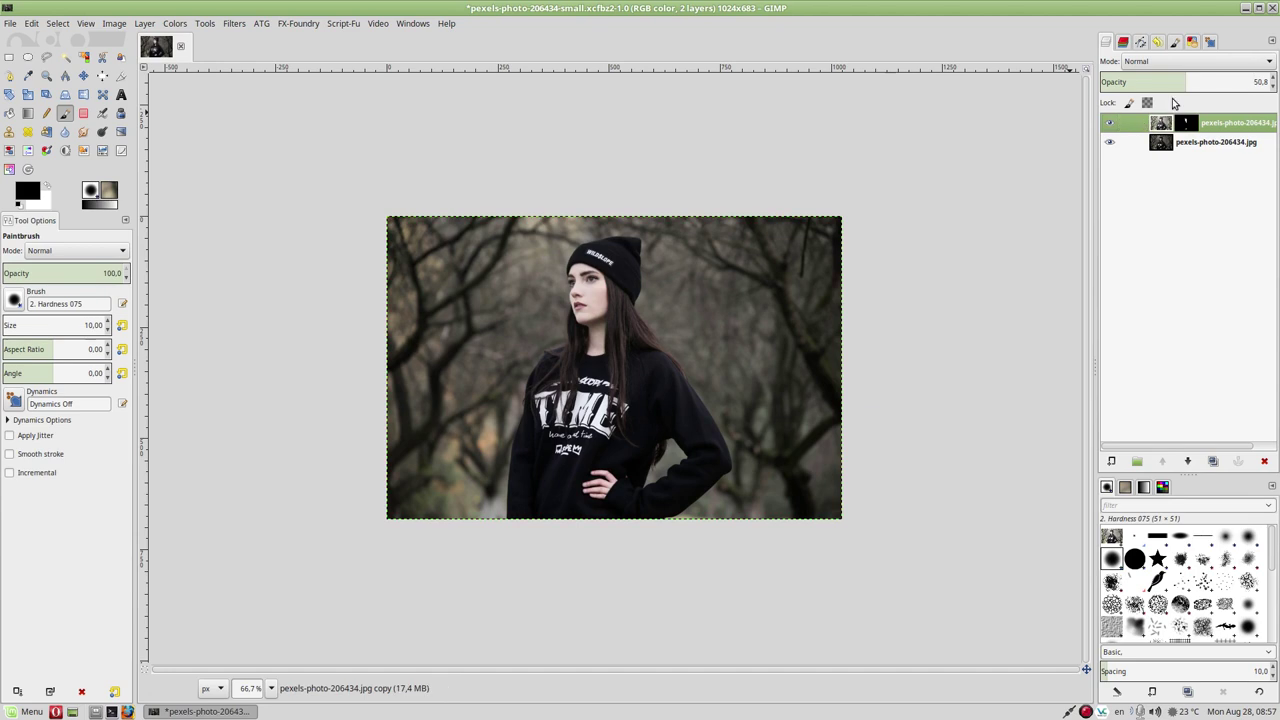
drag(1178, 82, 1171, 84)
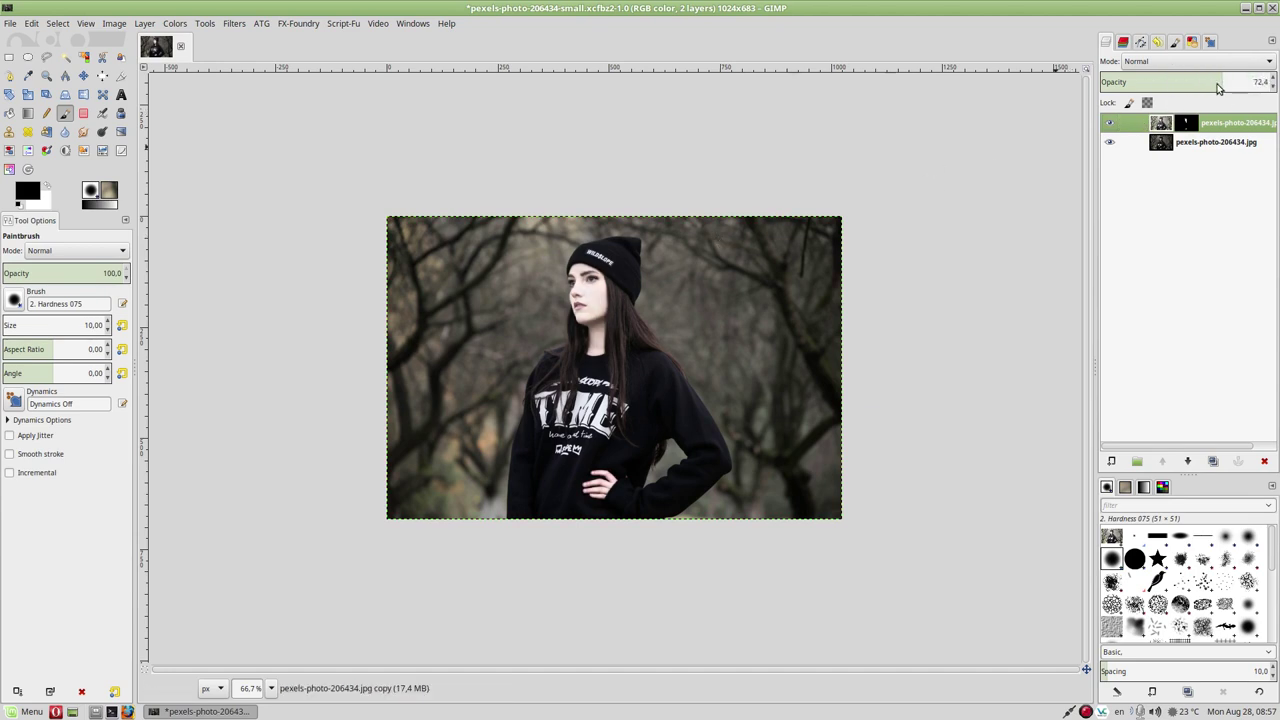
key(1)
click(234, 23)
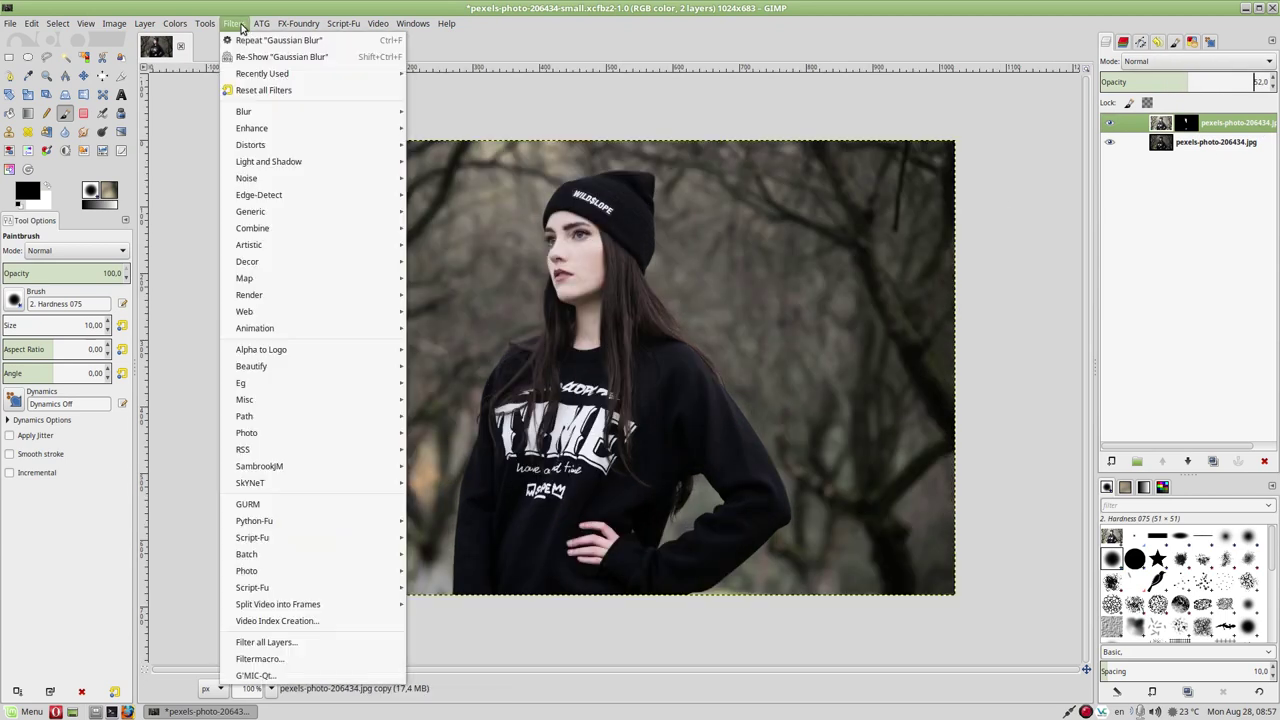
mouse_move(433, 366)
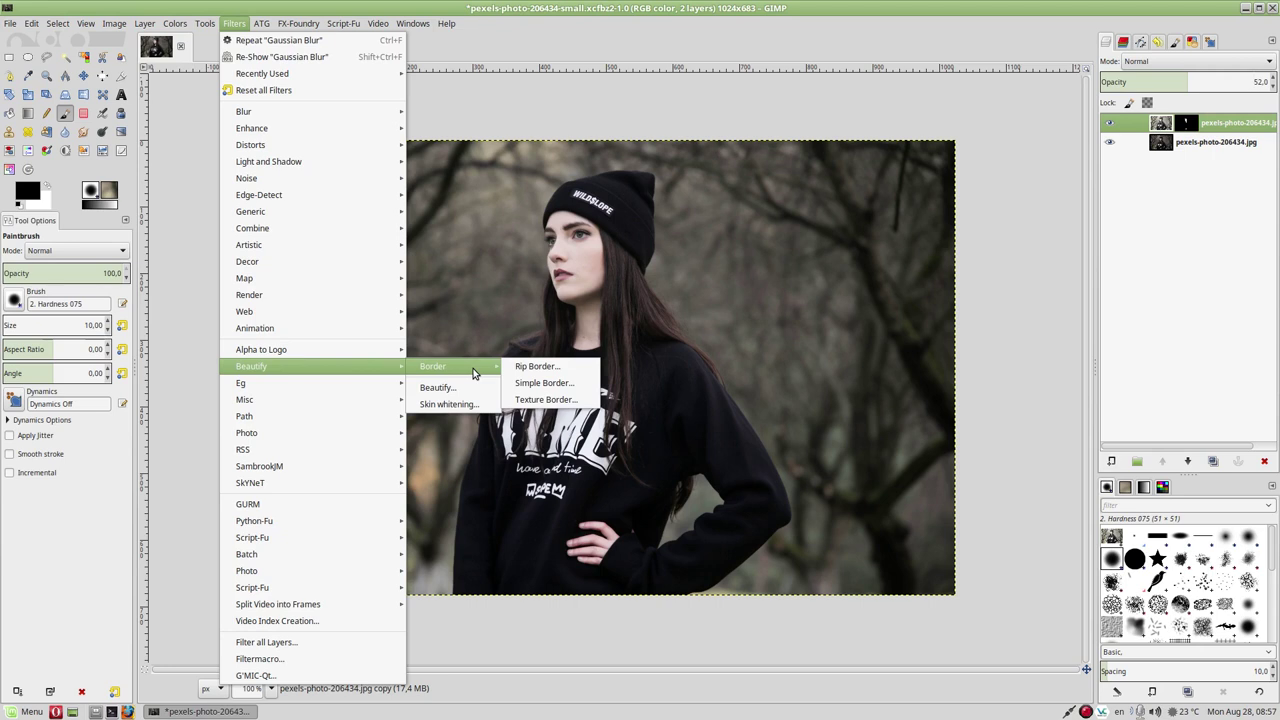
Apply Rip Border with the top-left snowflake texture around the portrait
click(539, 367)
click(487, 120)
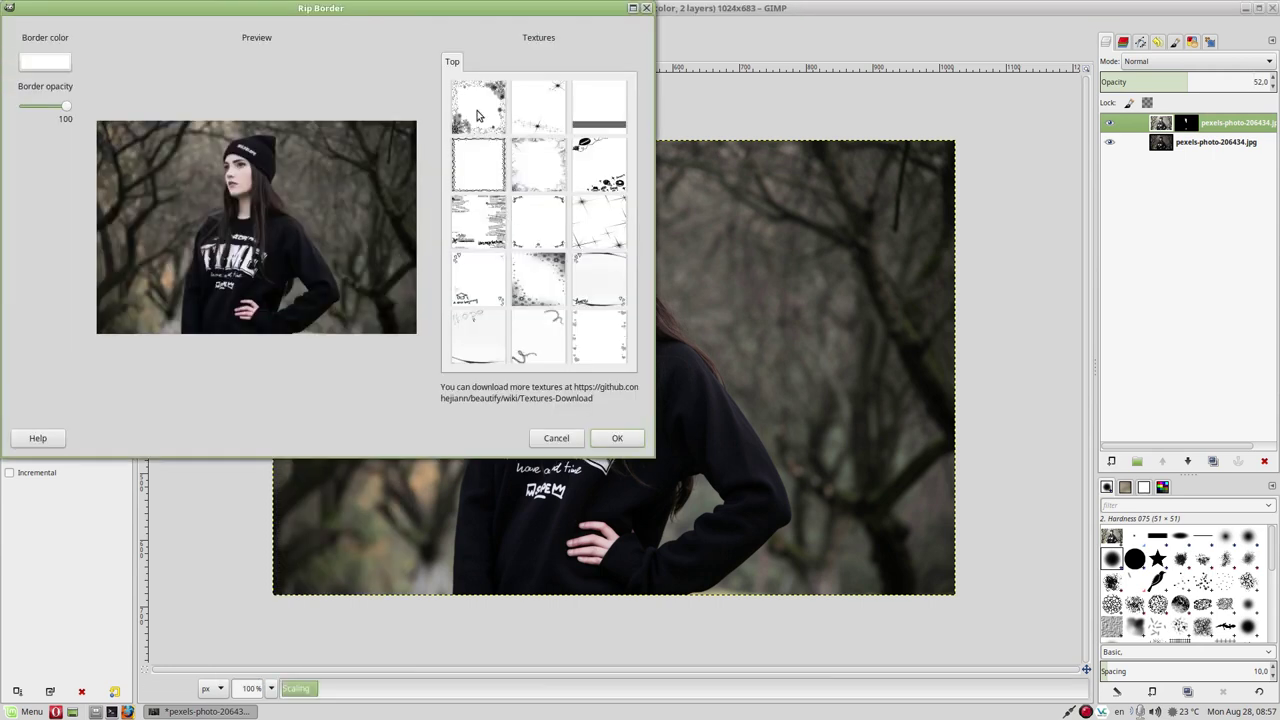
click(624, 440)
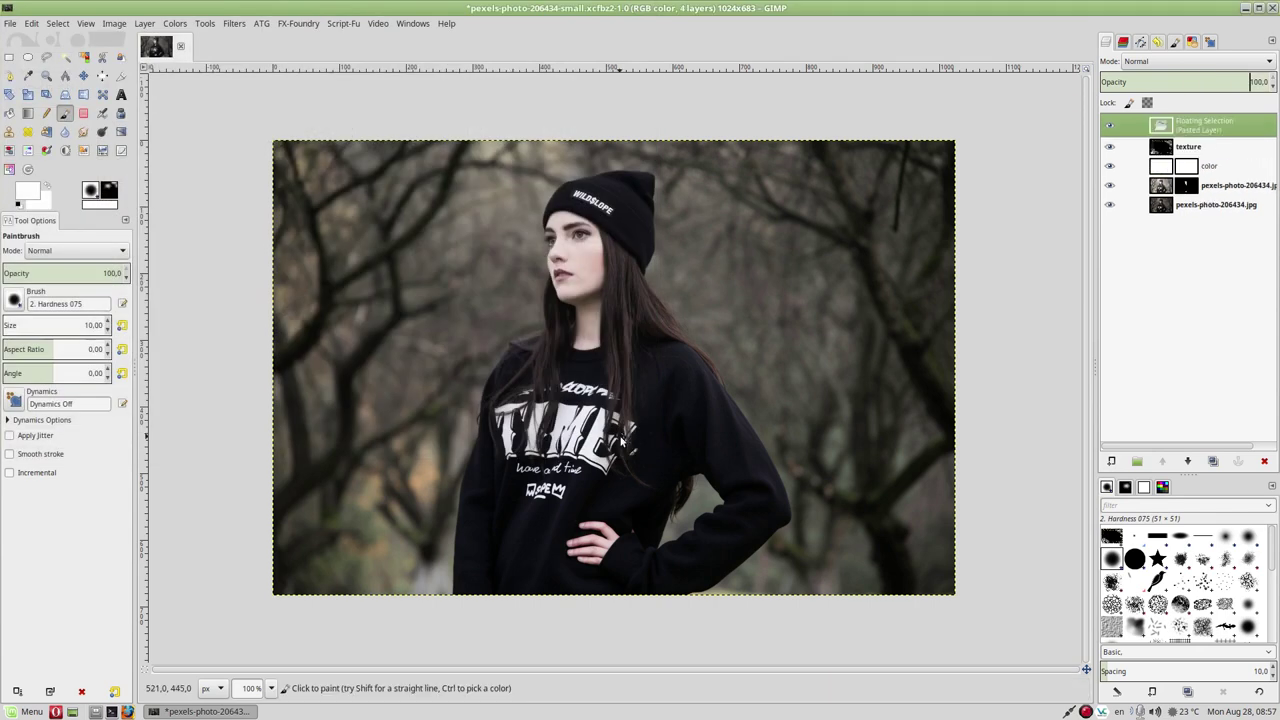